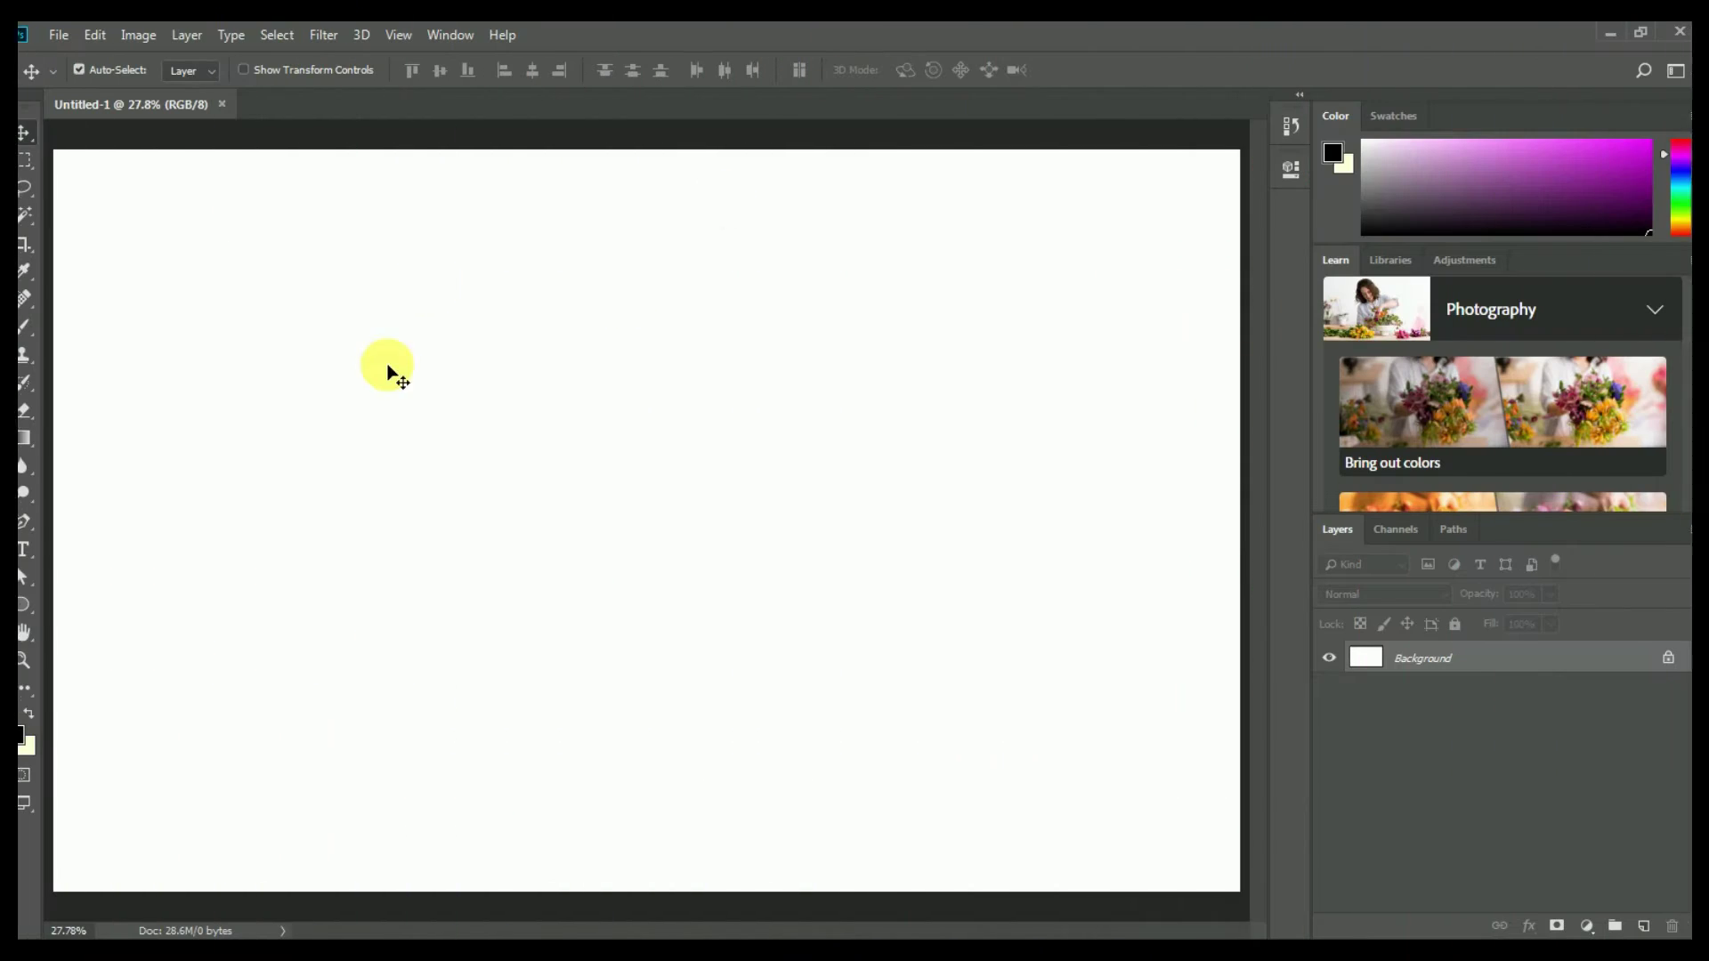
- Draw a black Ellipse 1 circle shape and drag it toward the canvas centre
click(28, 605)
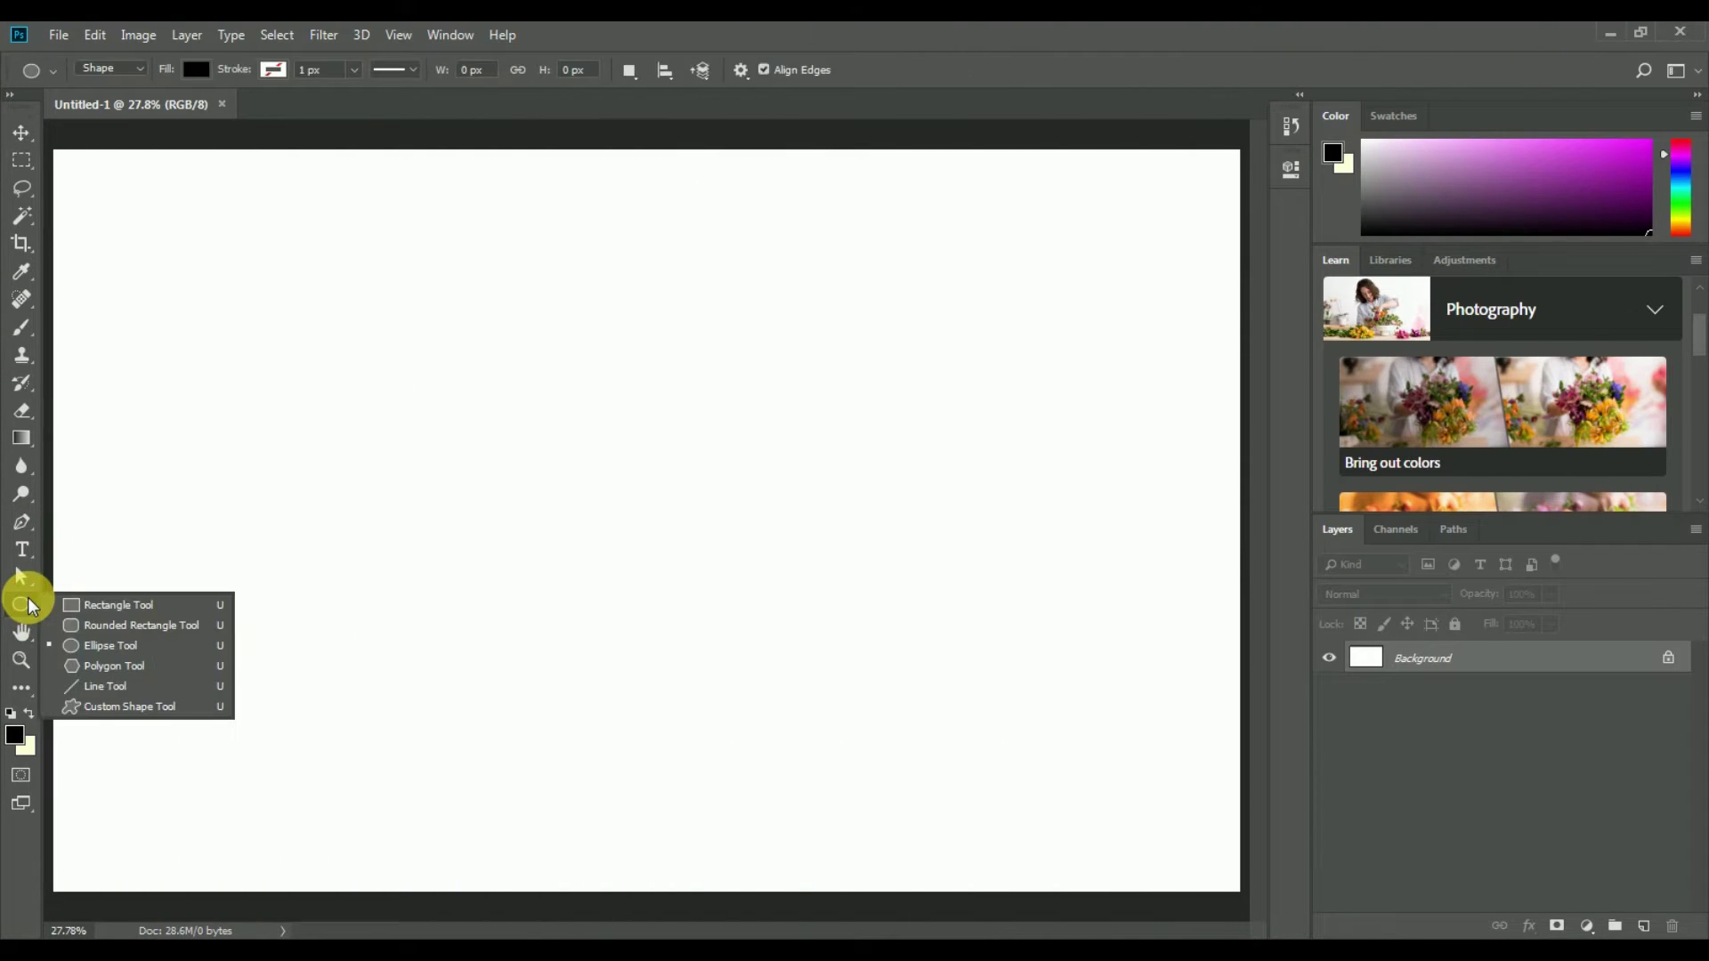
click(142, 647)
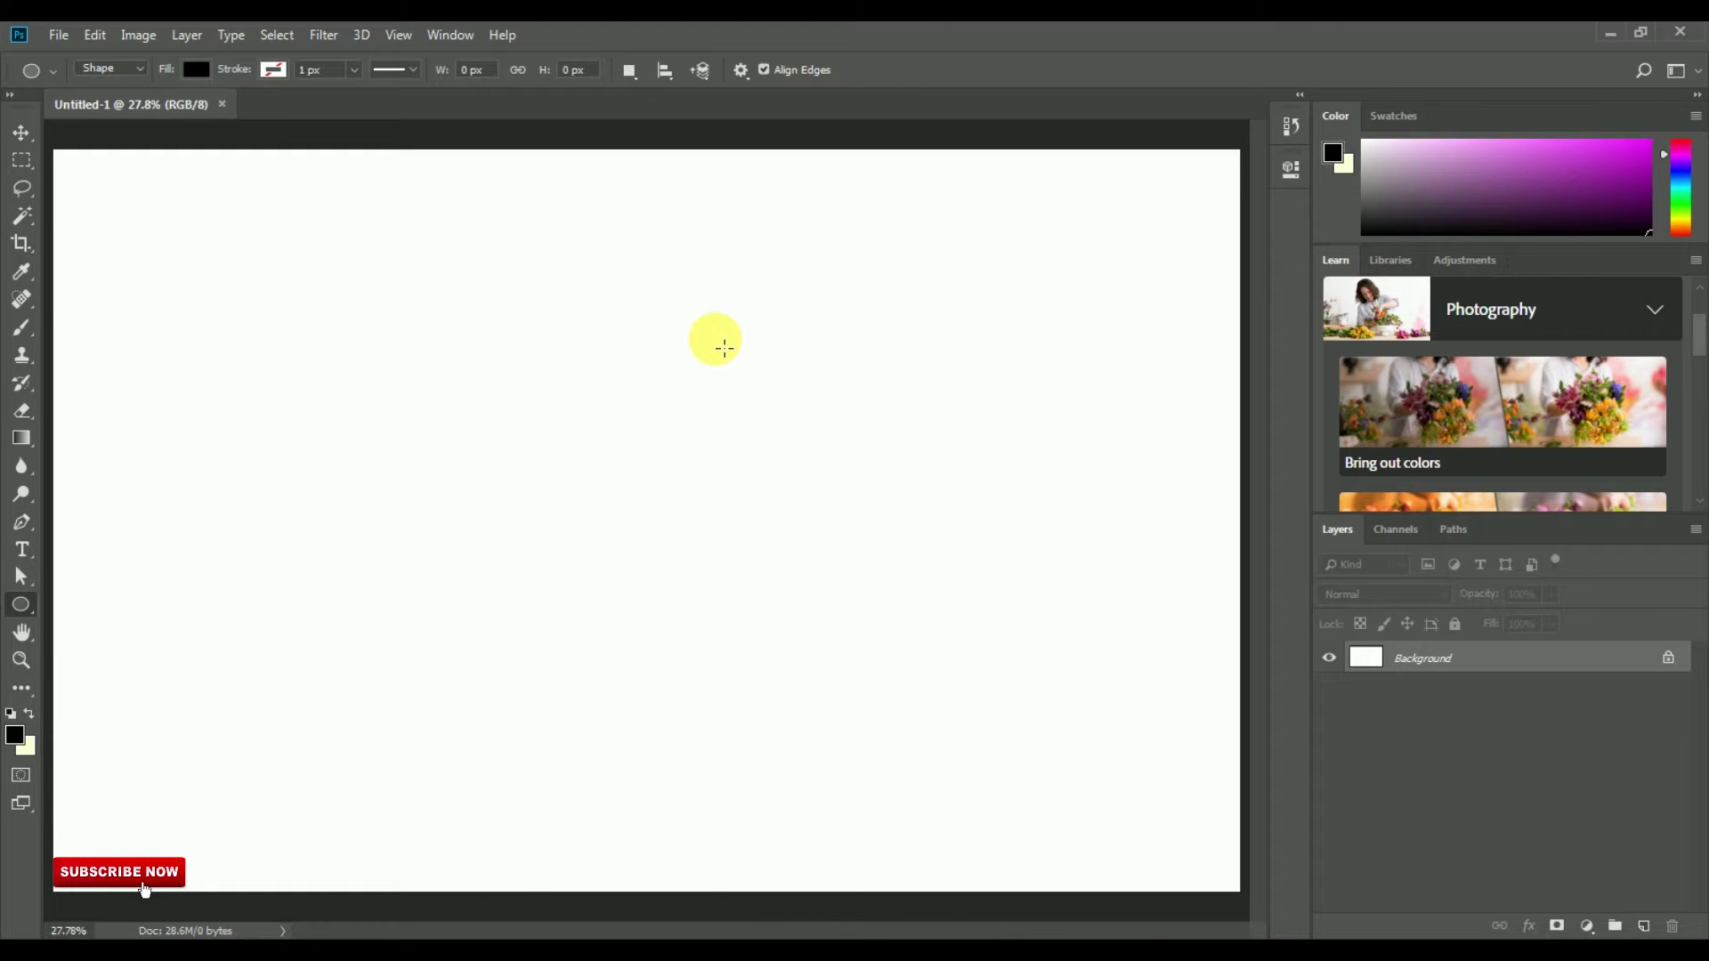
mouse_move(508, 398)
mouse_down()
mouse_move(767, 676)
mouse_move(736, 564)
mouse_up()
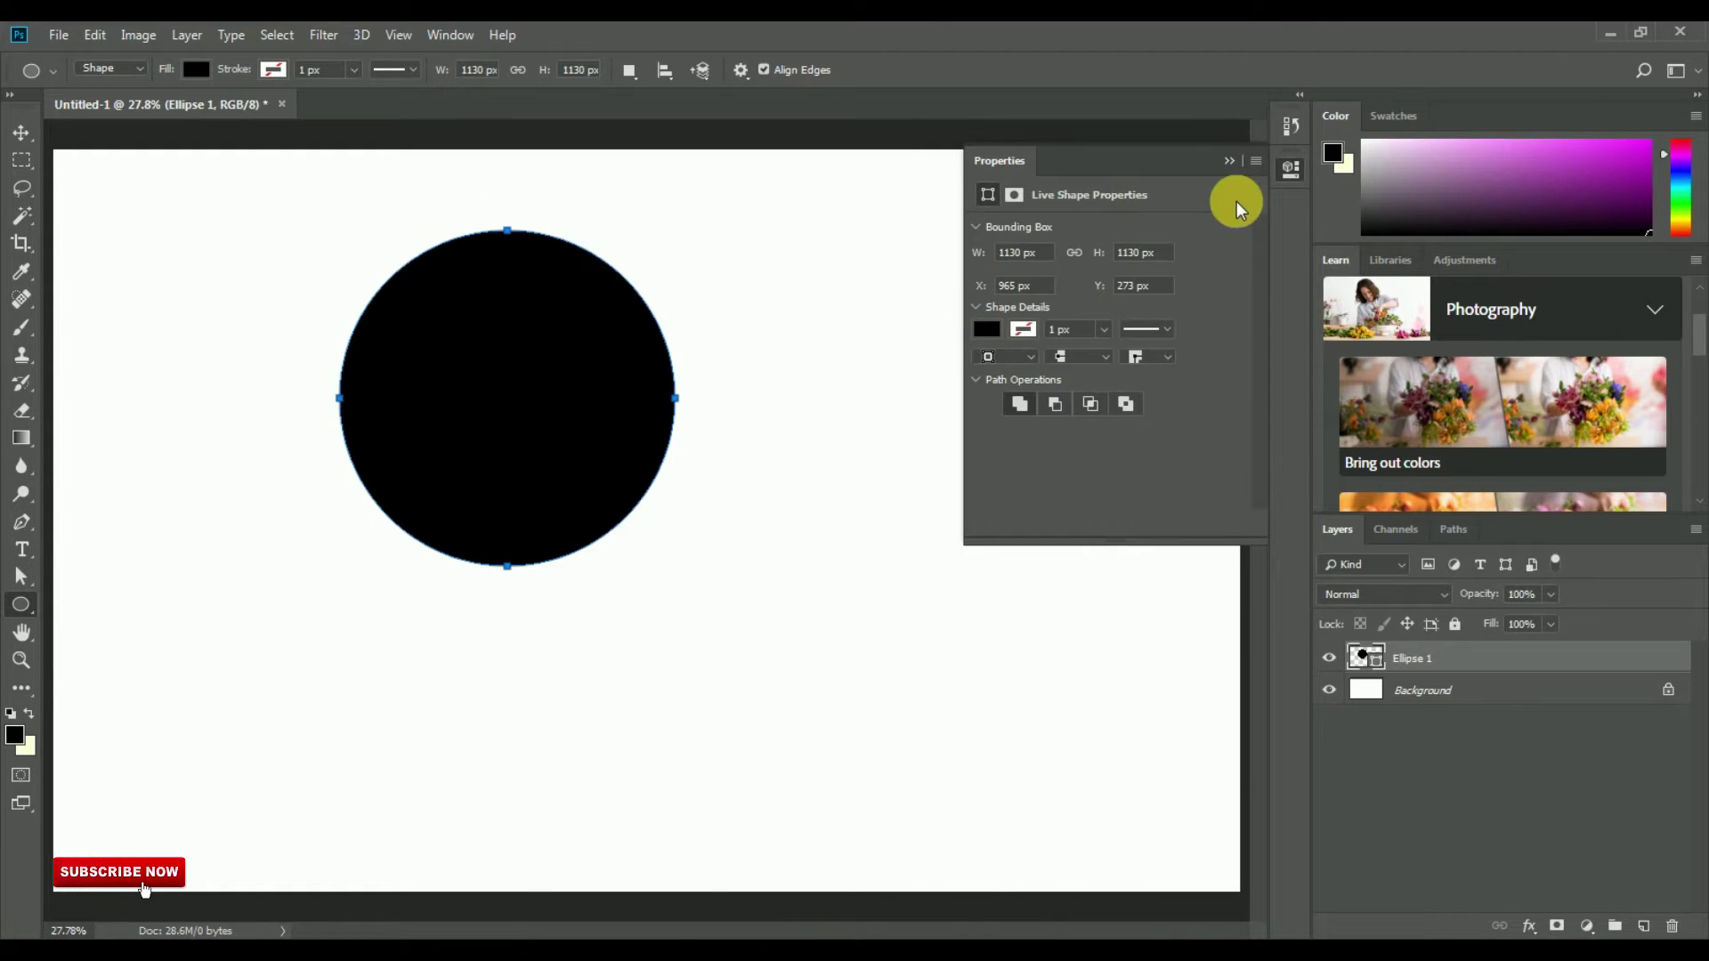
click(1231, 160)
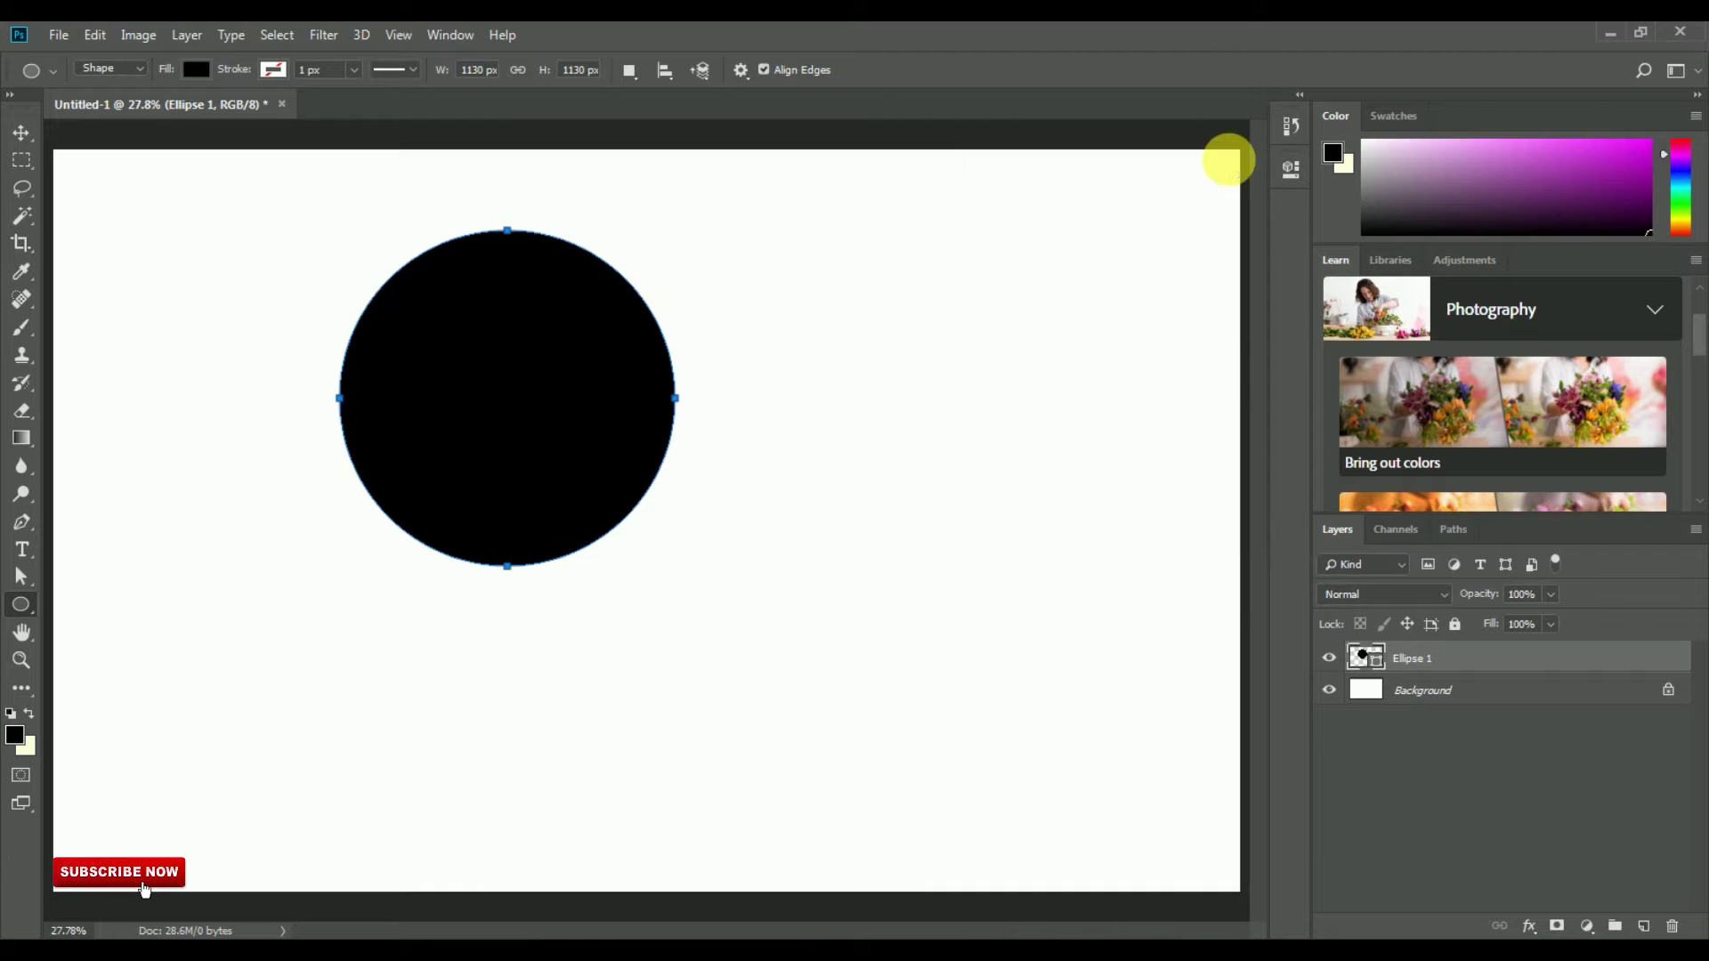
click(22, 134)
mouse_move(585, 307)
mouse_down()
mouse_move(761, 489)
mouse_move(691, 391)
mouse_up()
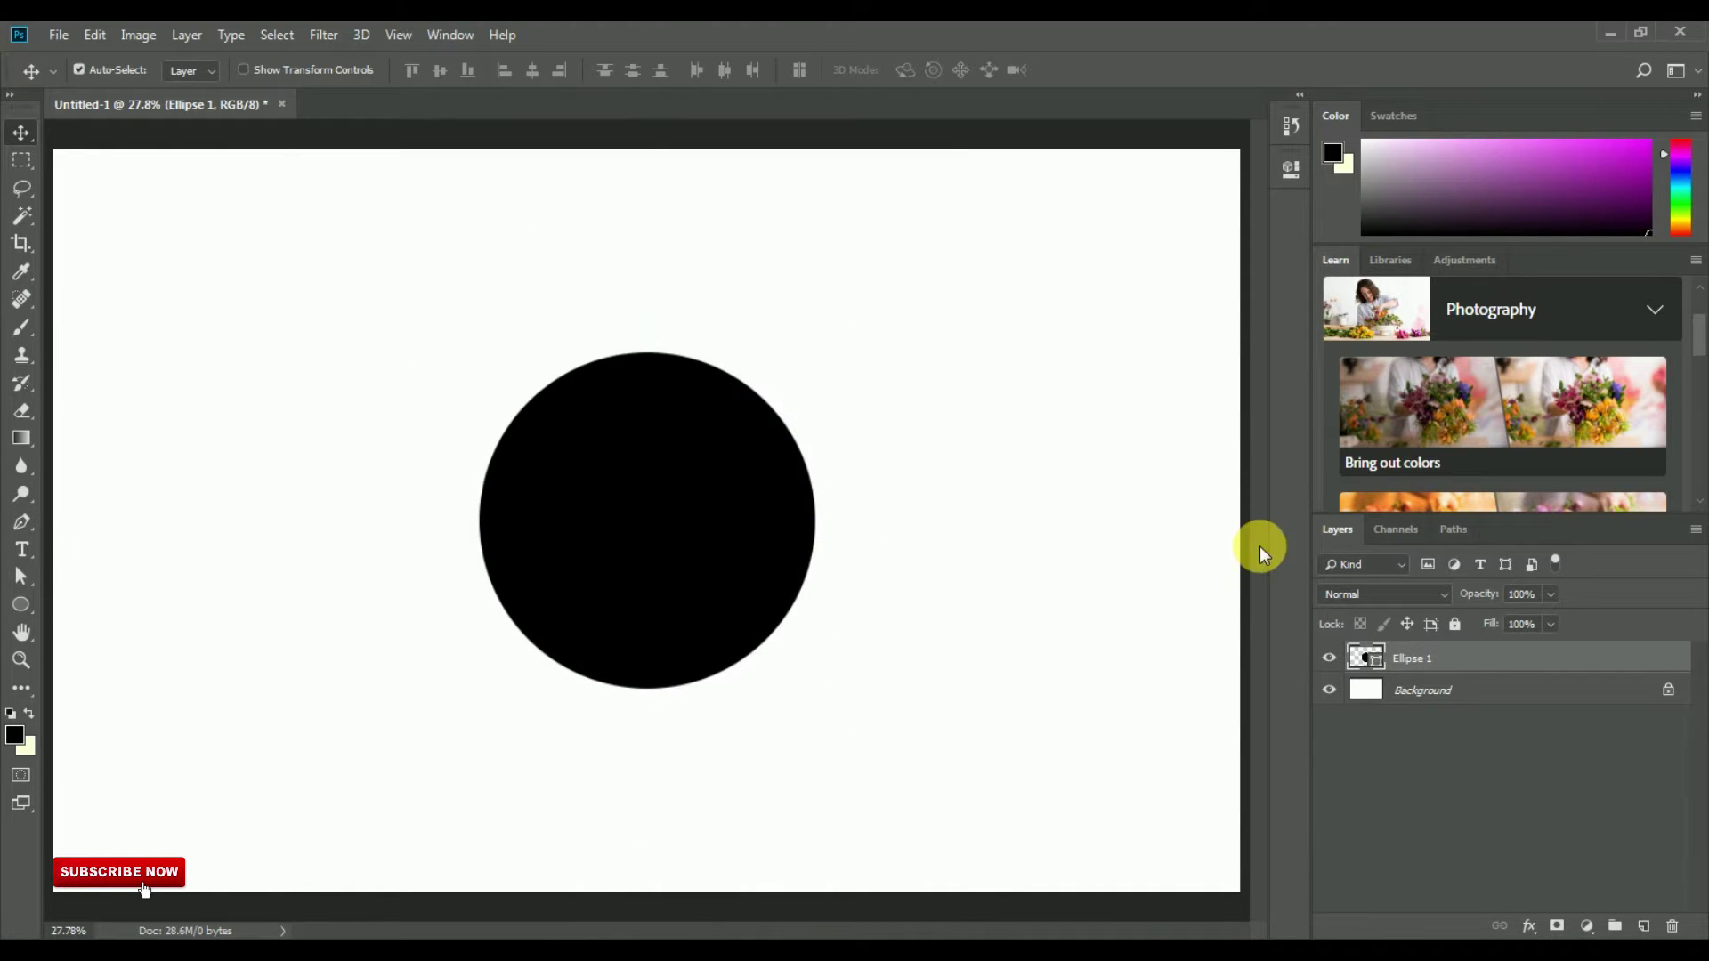
- Copy the Ellipse 1 layer and paste it as a duplicate circle layer
click(1329, 658)
click(93, 35)
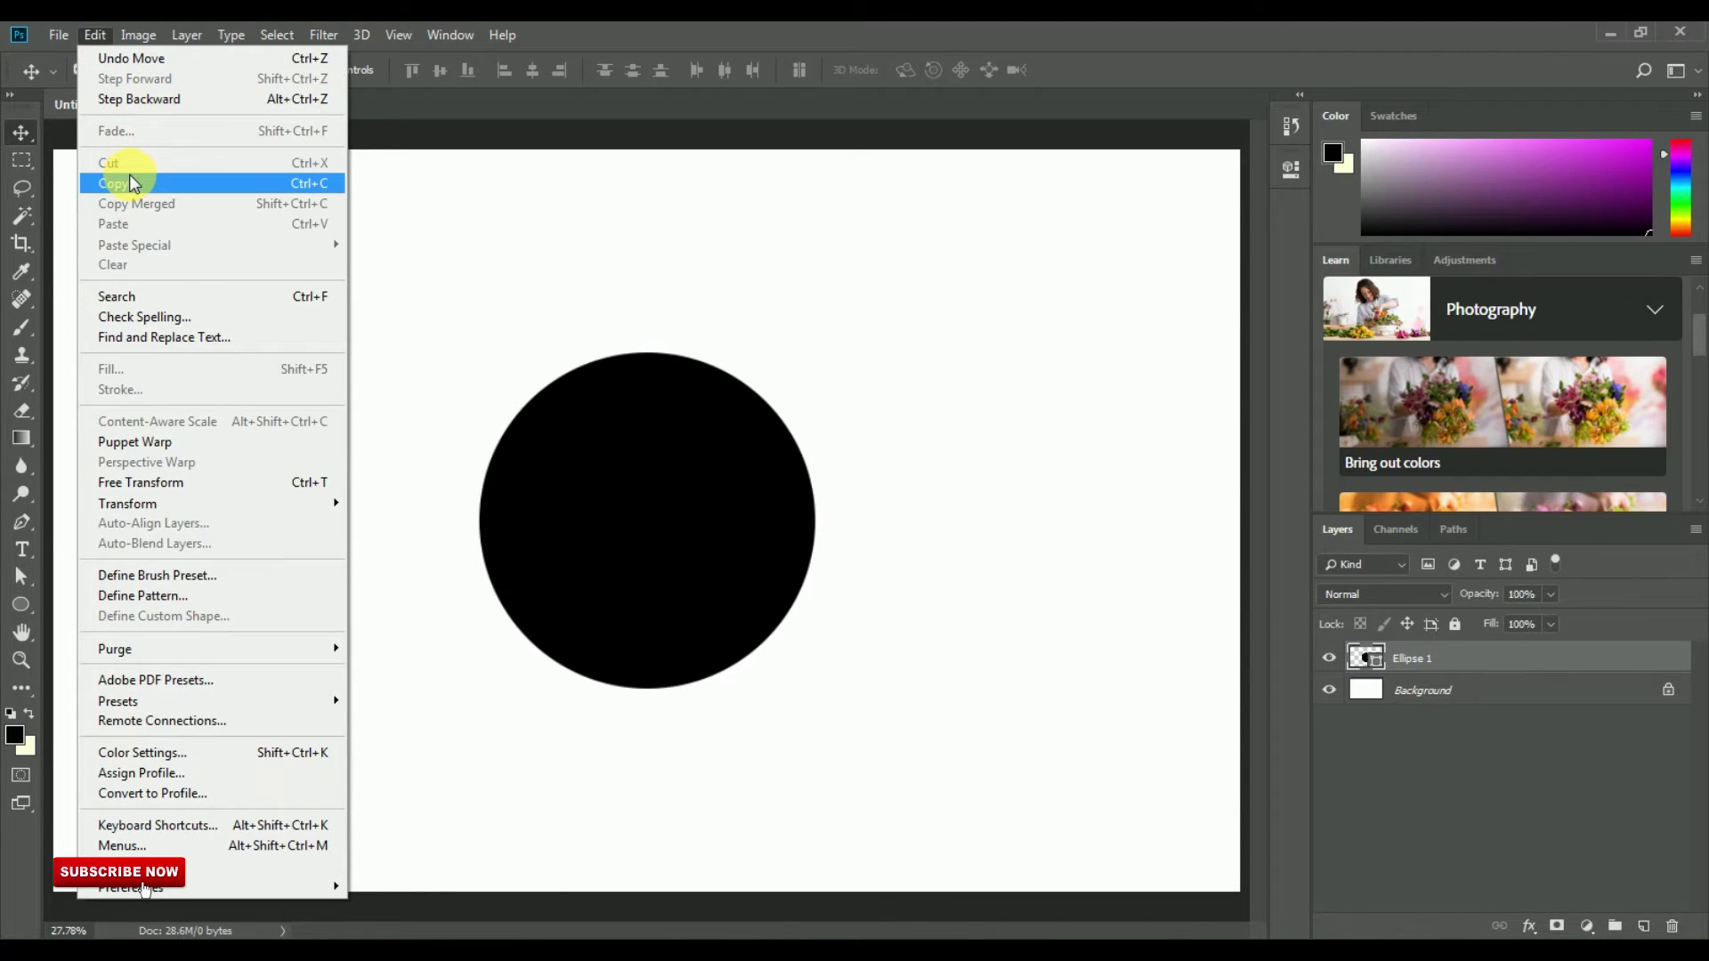
click(130, 183)
click(93, 35)
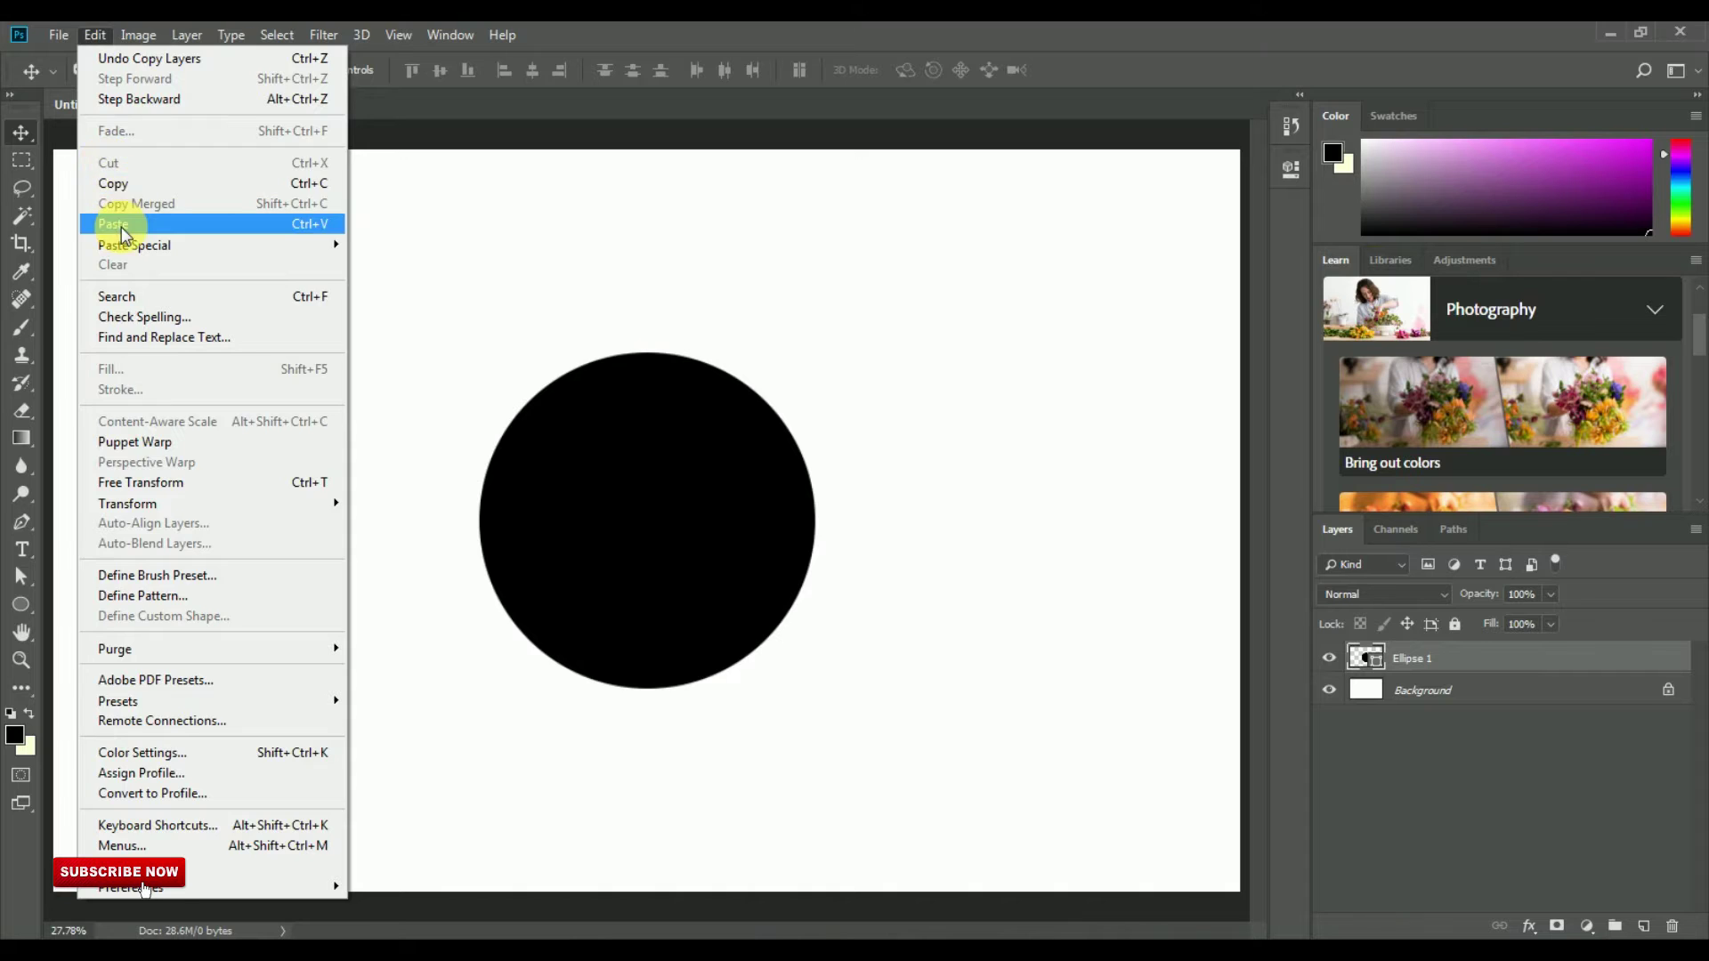
click(121, 227)
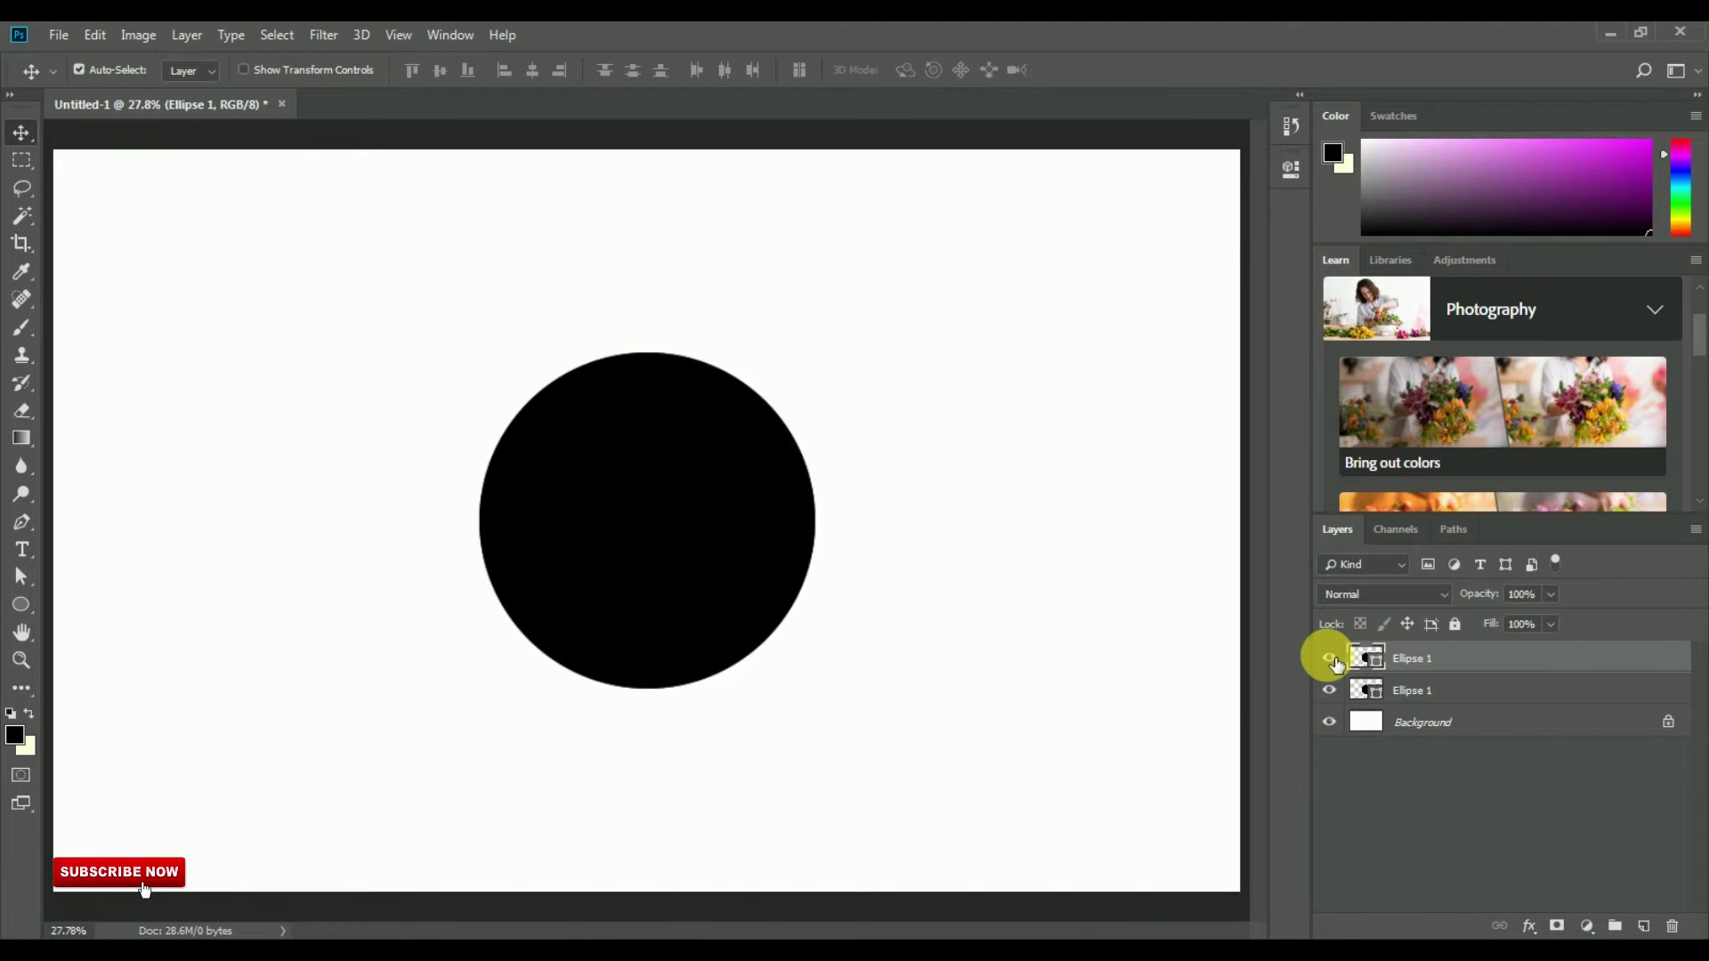
- Apply a radial green Gradient Overlay at 150% scale to the top Ellipse 1 copy
click(1529, 926)
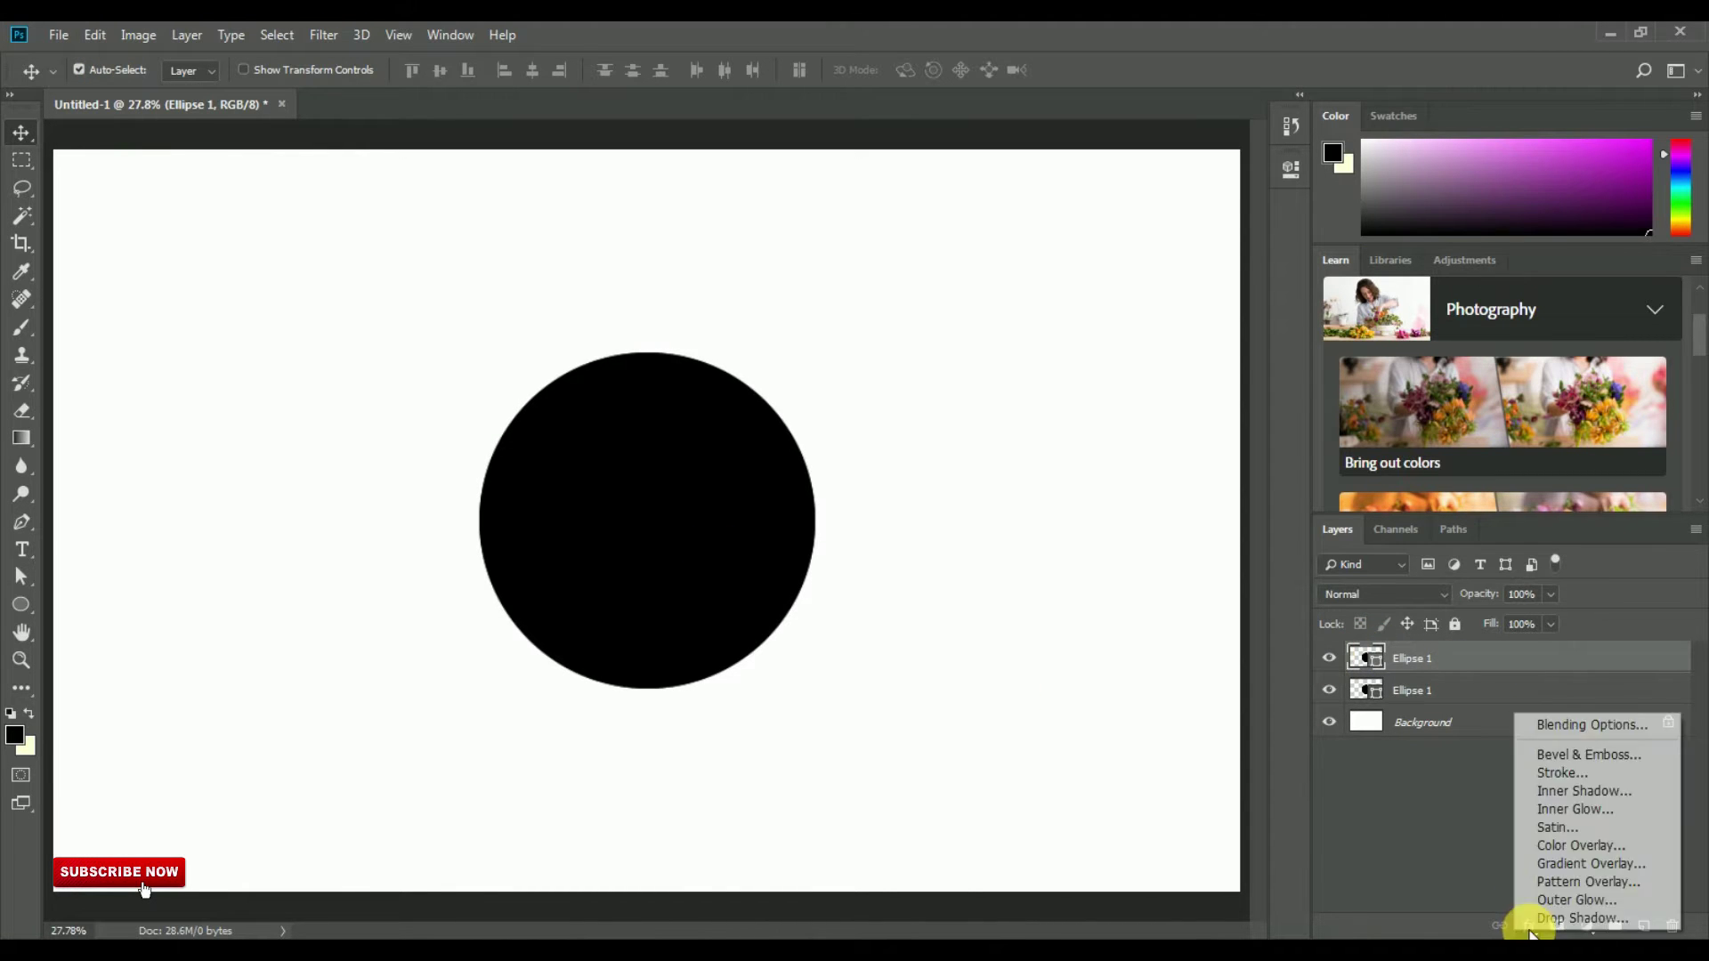
click(1443, 657)
double_click(1442, 657)
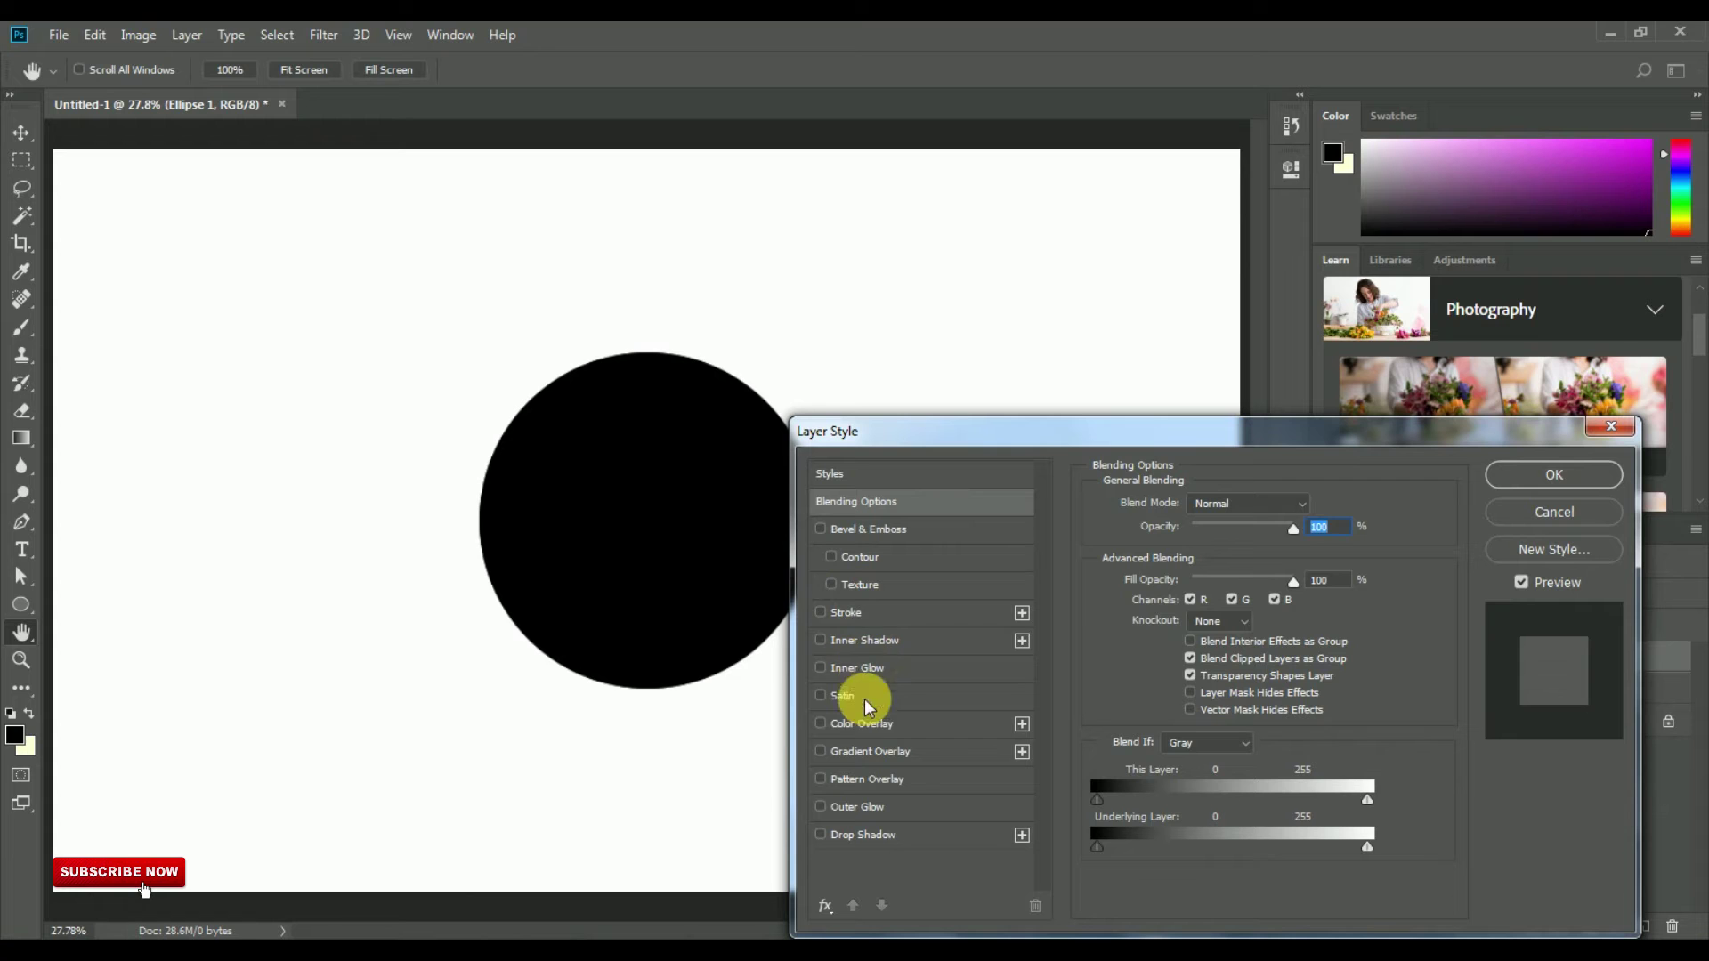
click(874, 744)
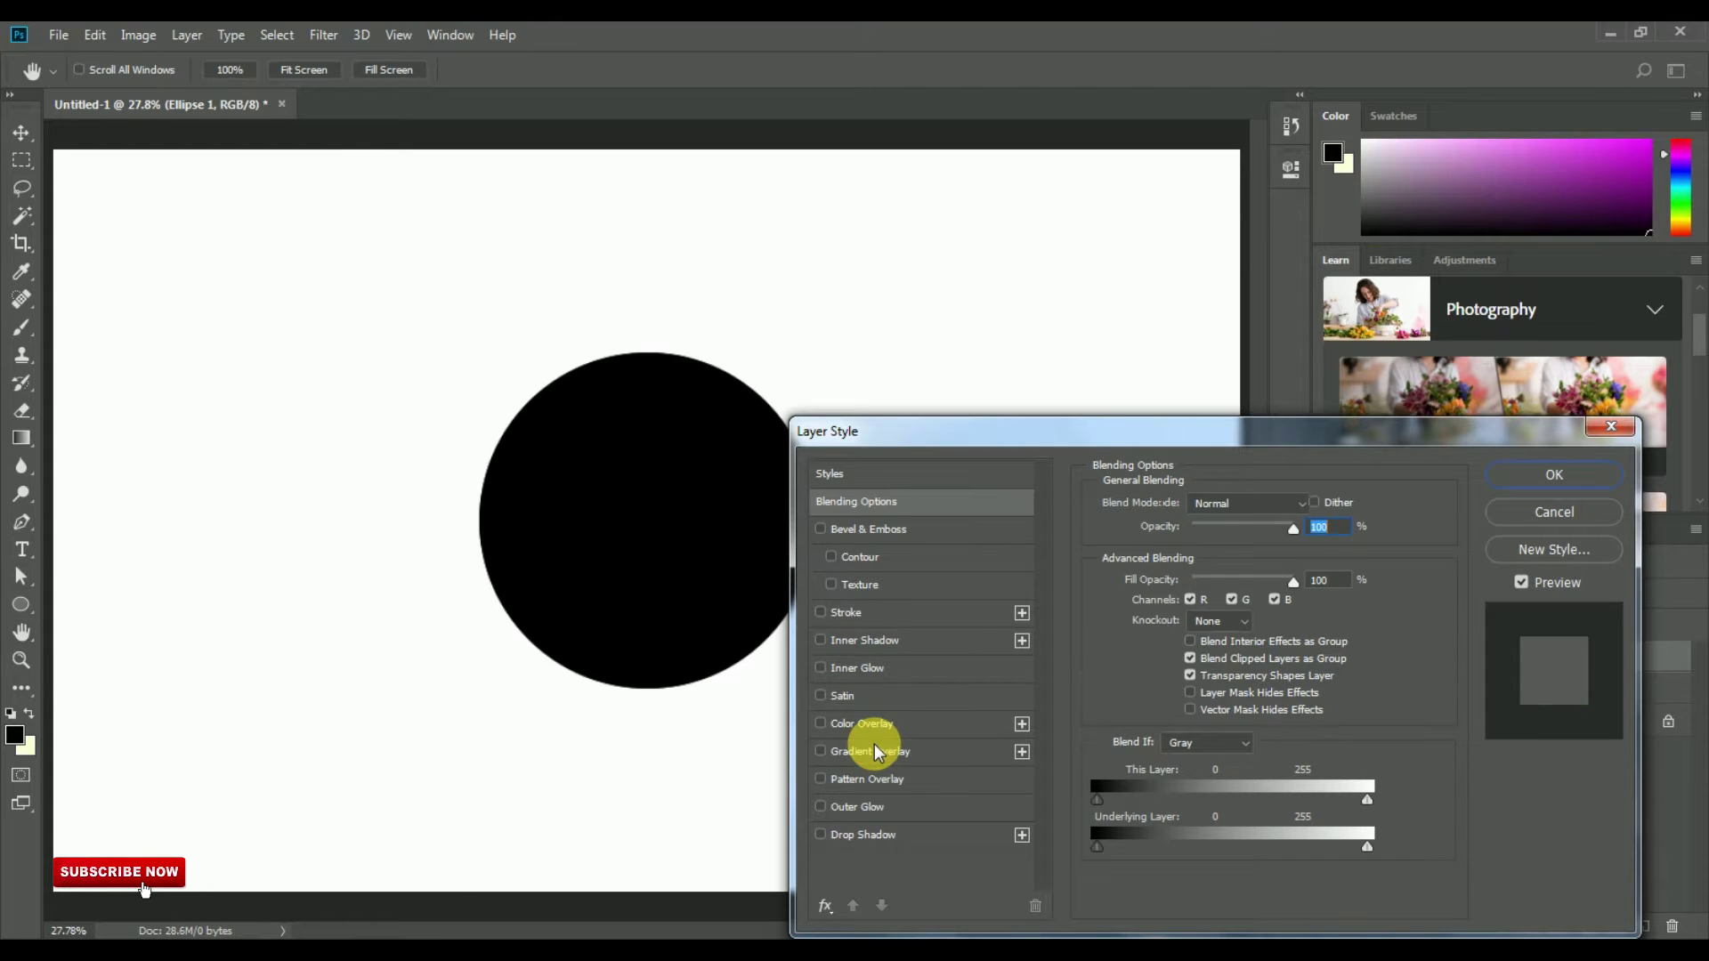
drag(980, 431, 1022, 448)
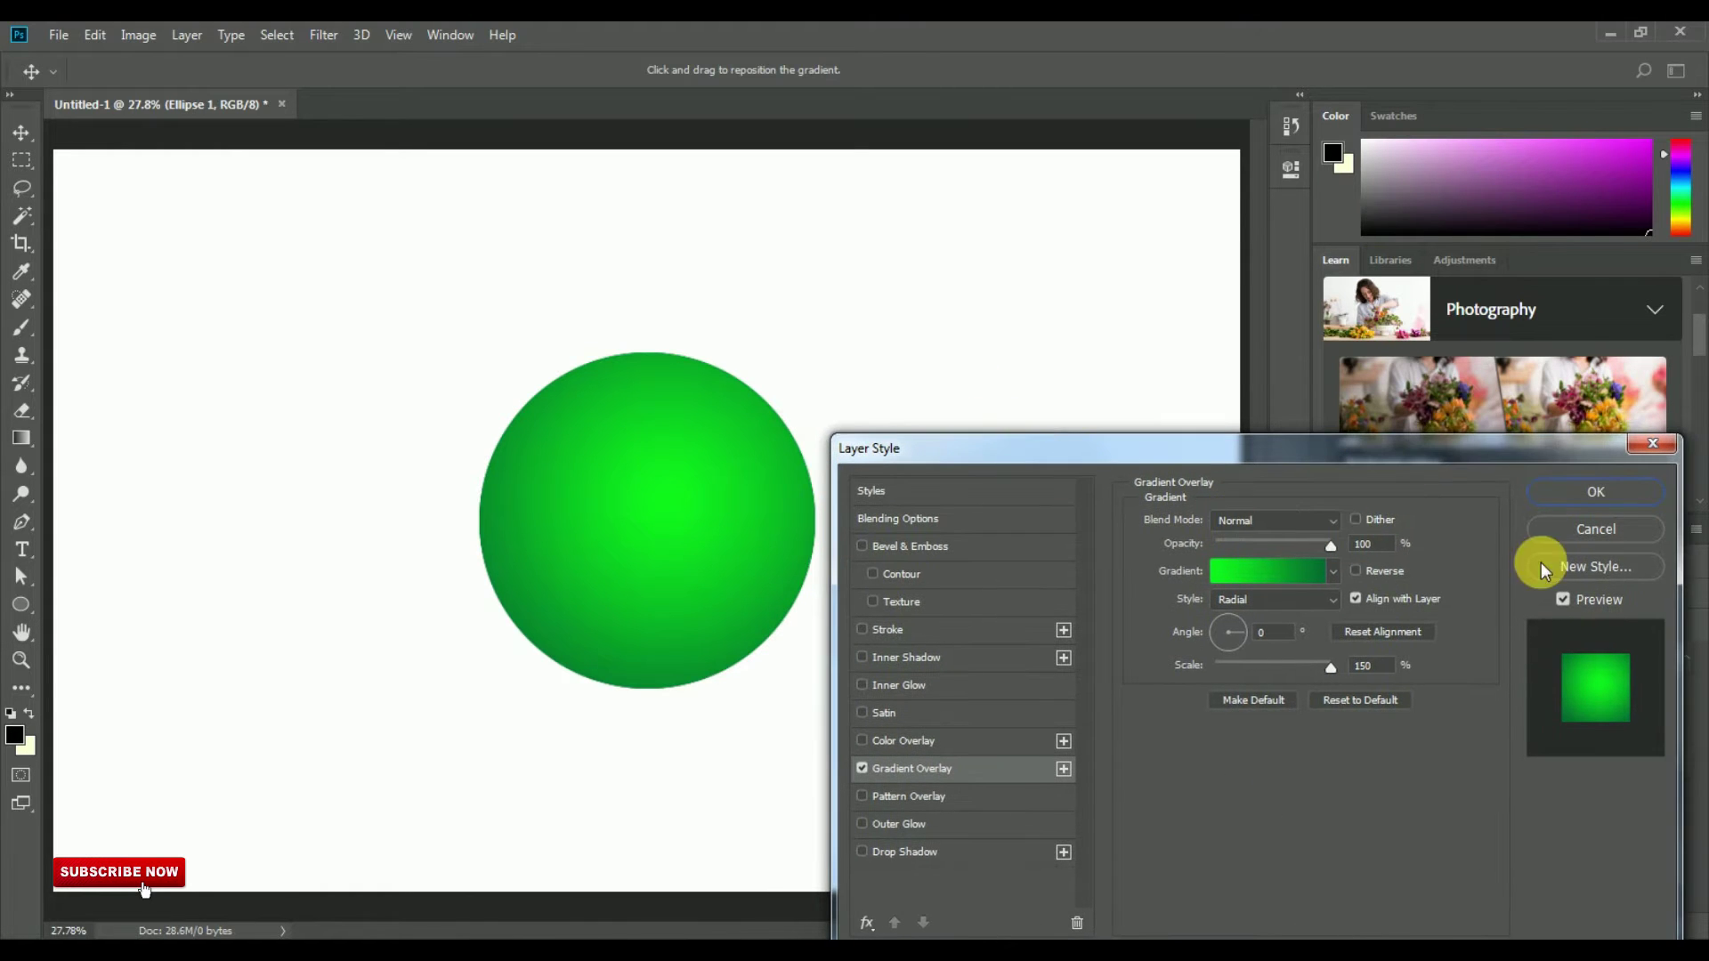
click(1602, 492)
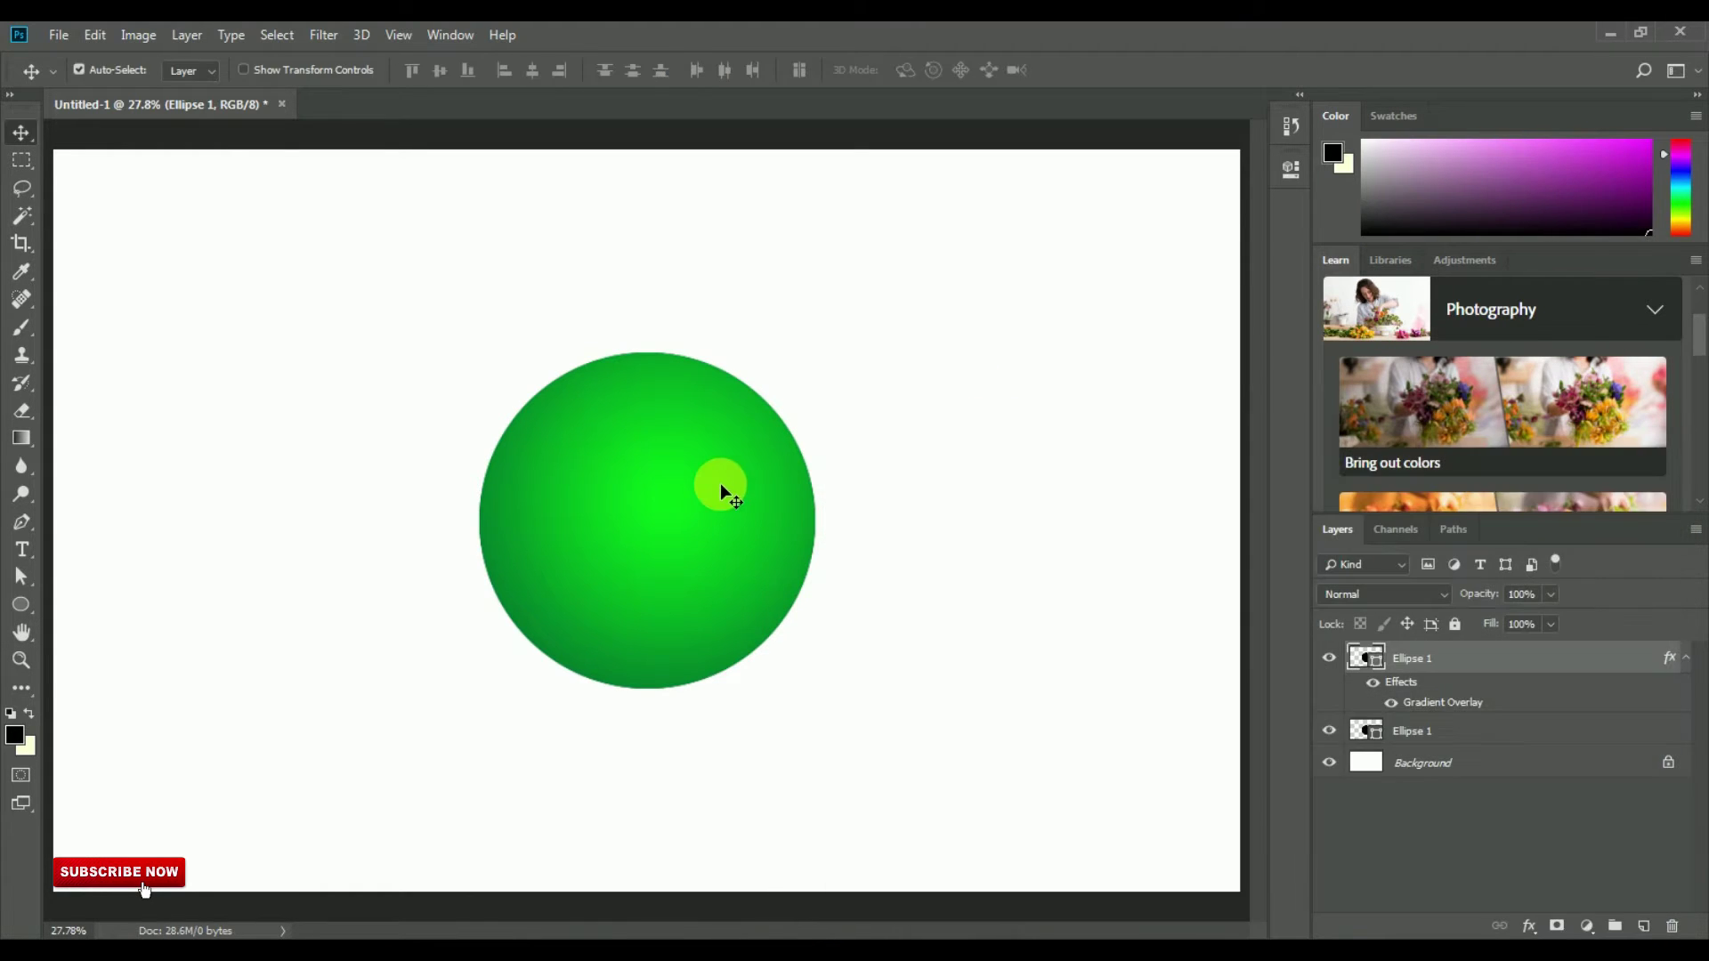
- Warp the green circle, pinching its left and right sides inward to reveal black crescents
click(95, 35)
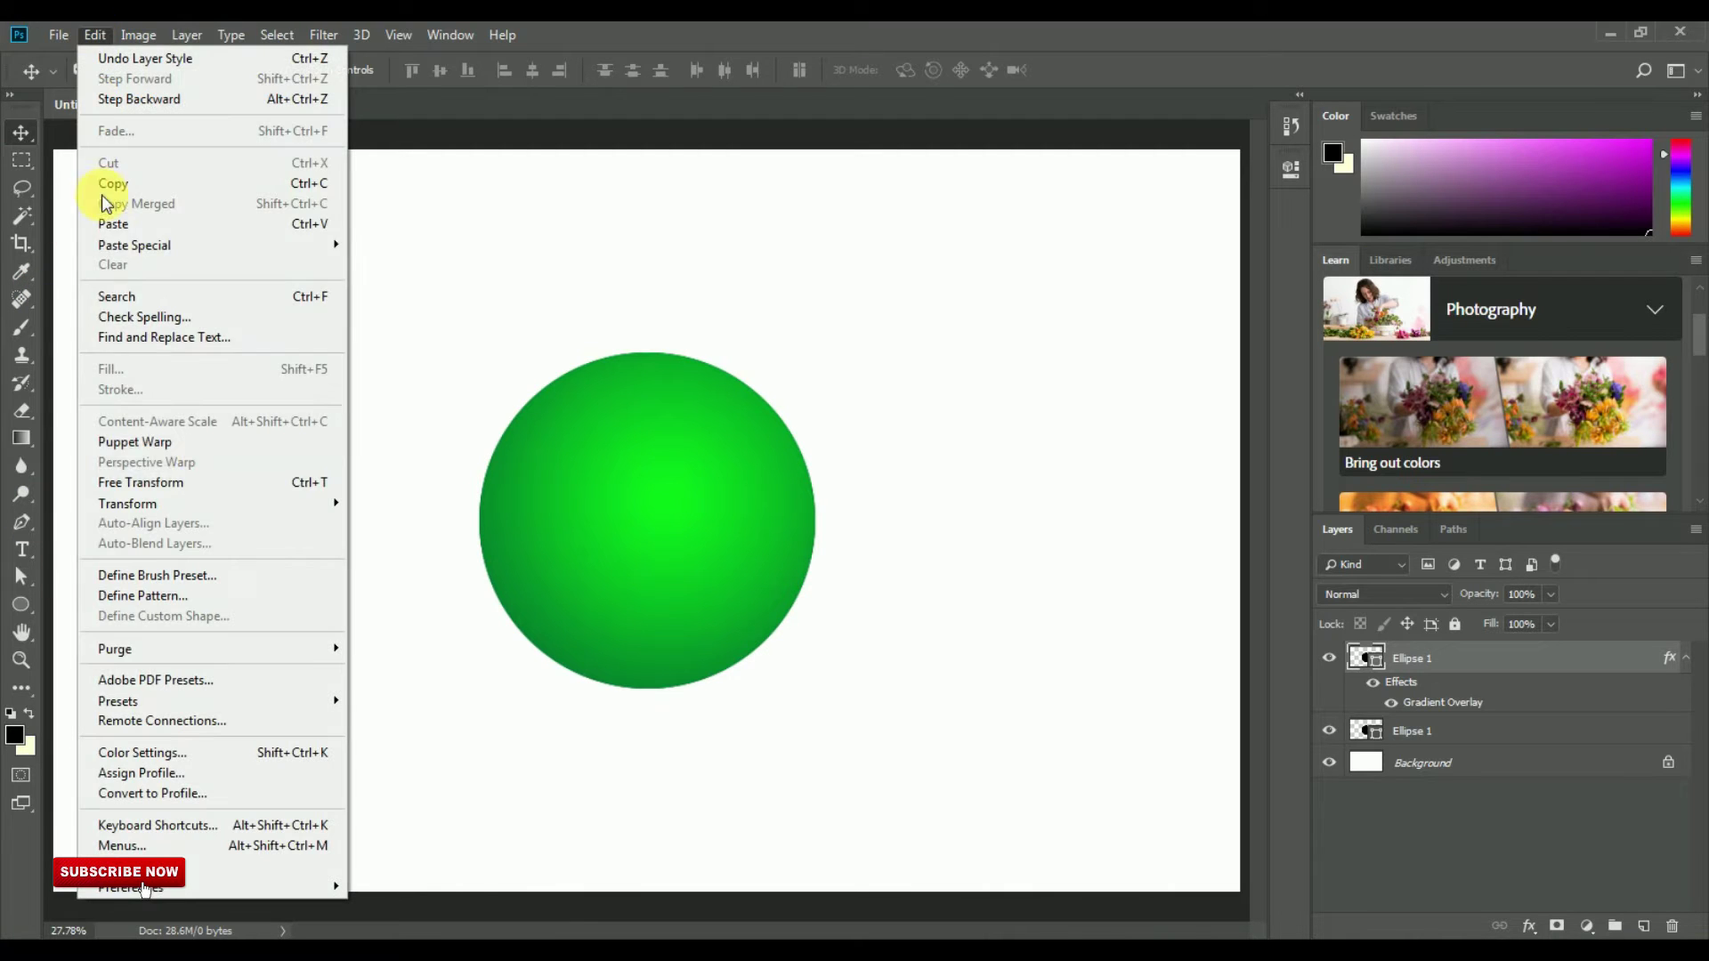
click(142, 482)
click(898, 70)
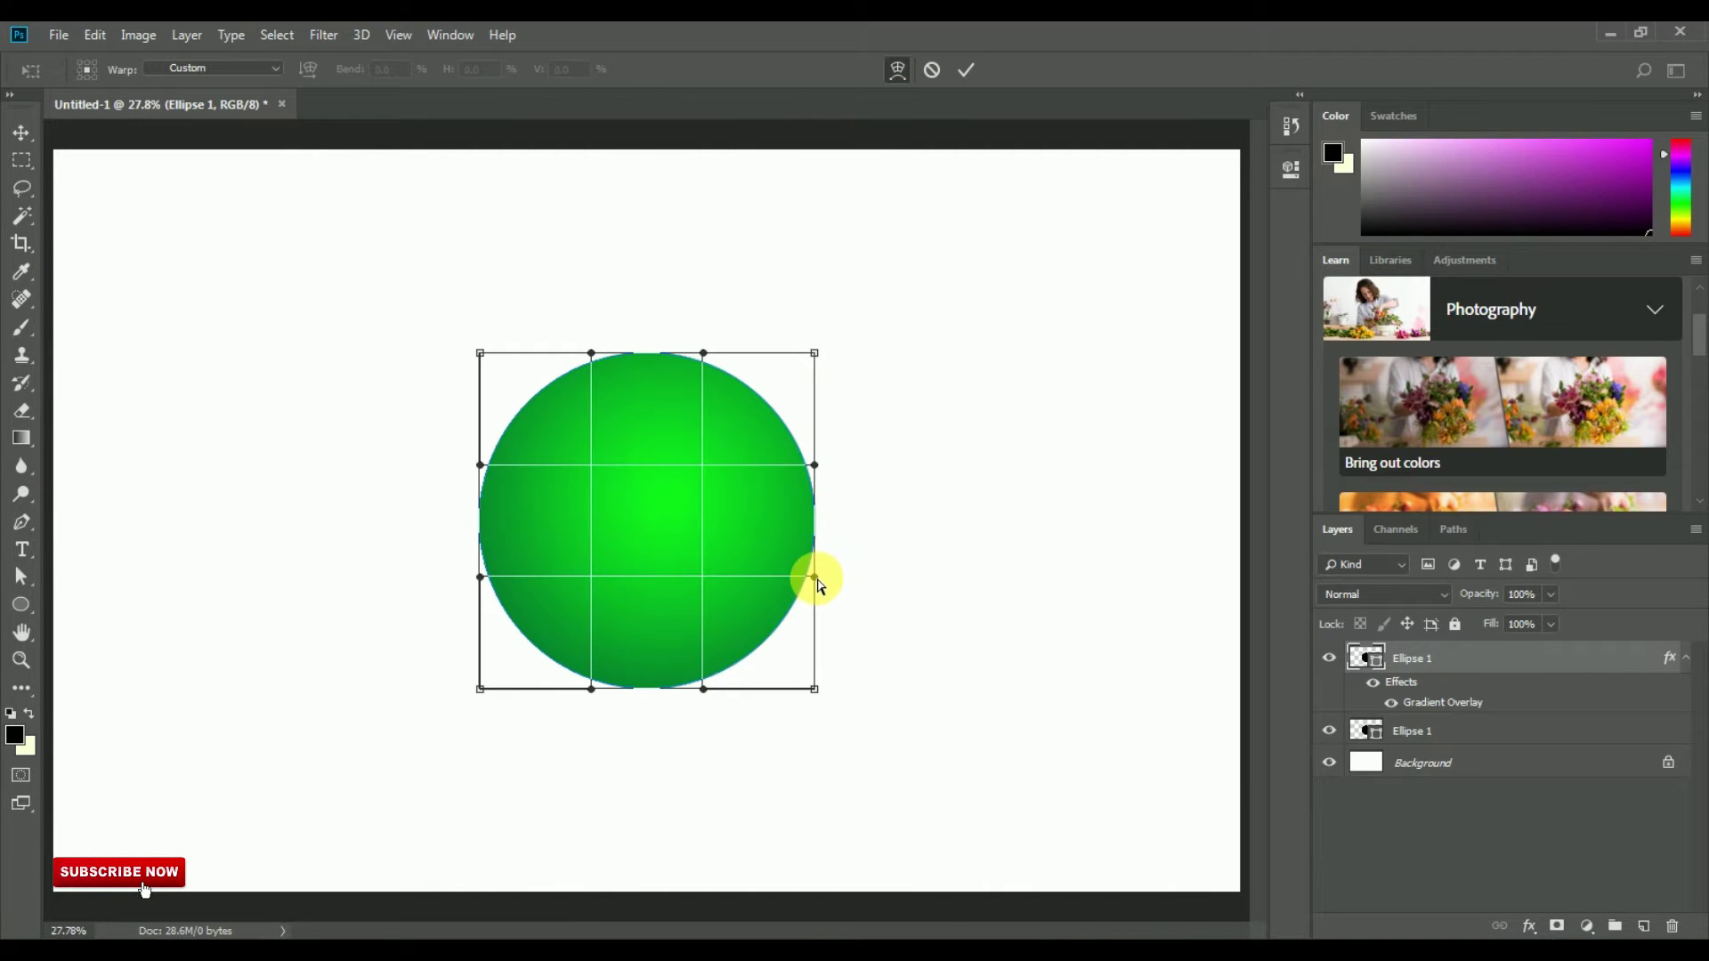
drag(819, 583, 664, 545)
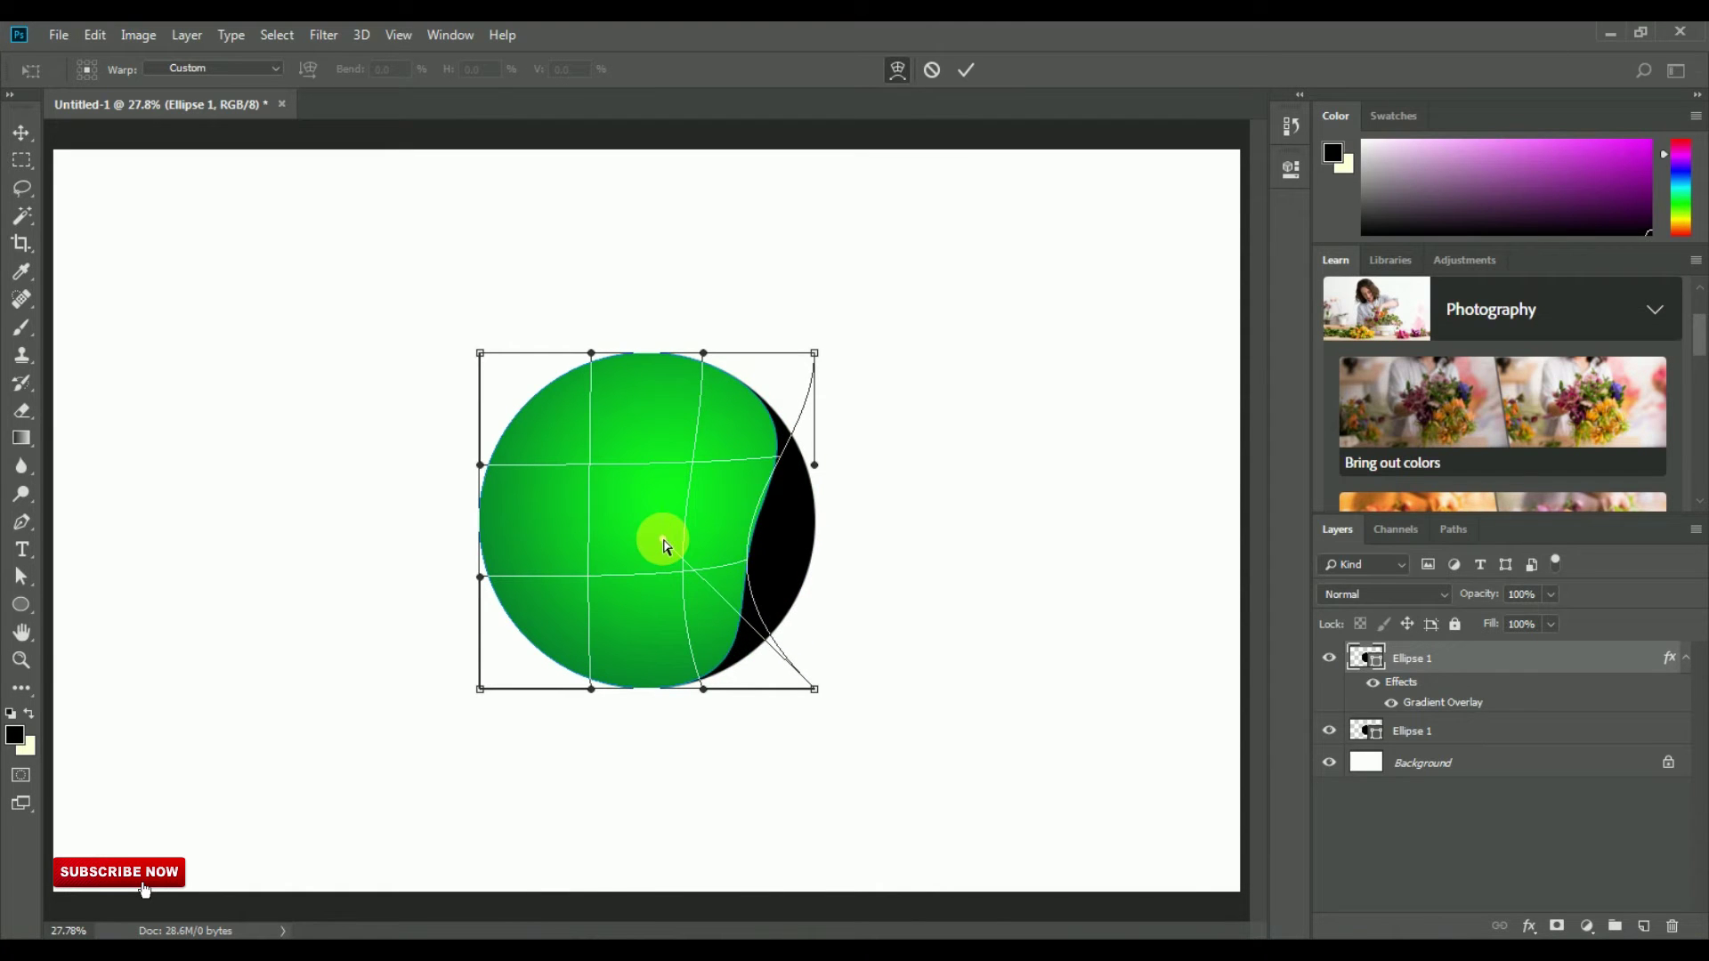
drag(481, 577, 648, 576)
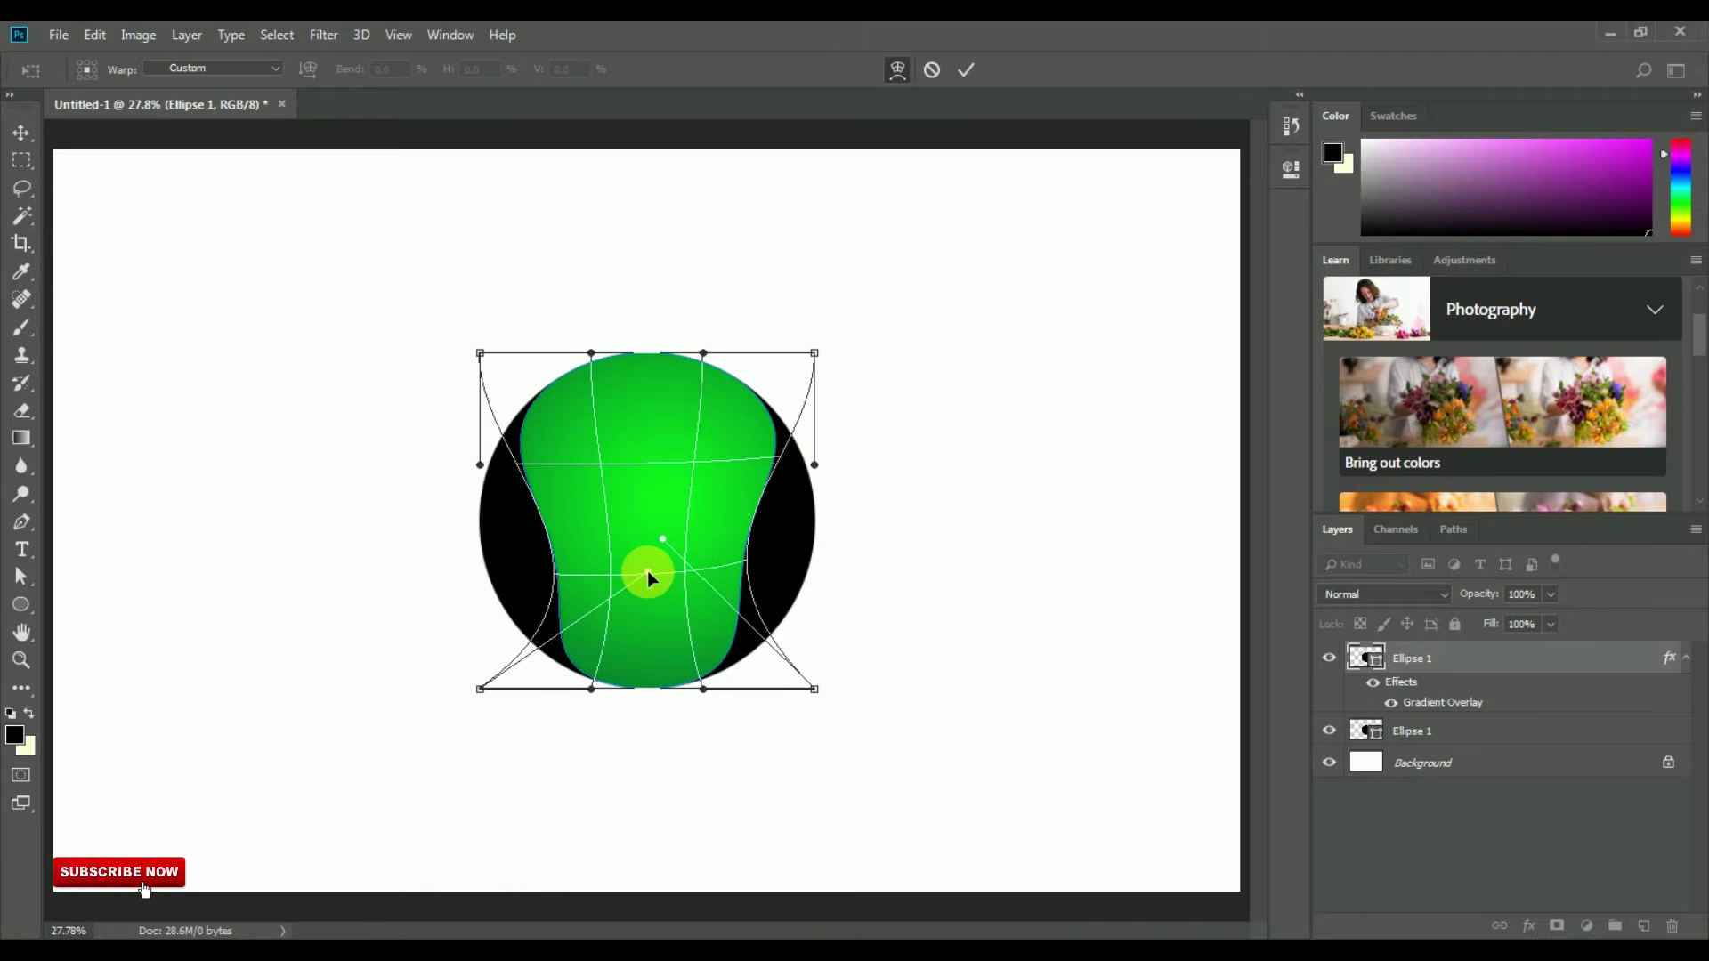
click(967, 70)
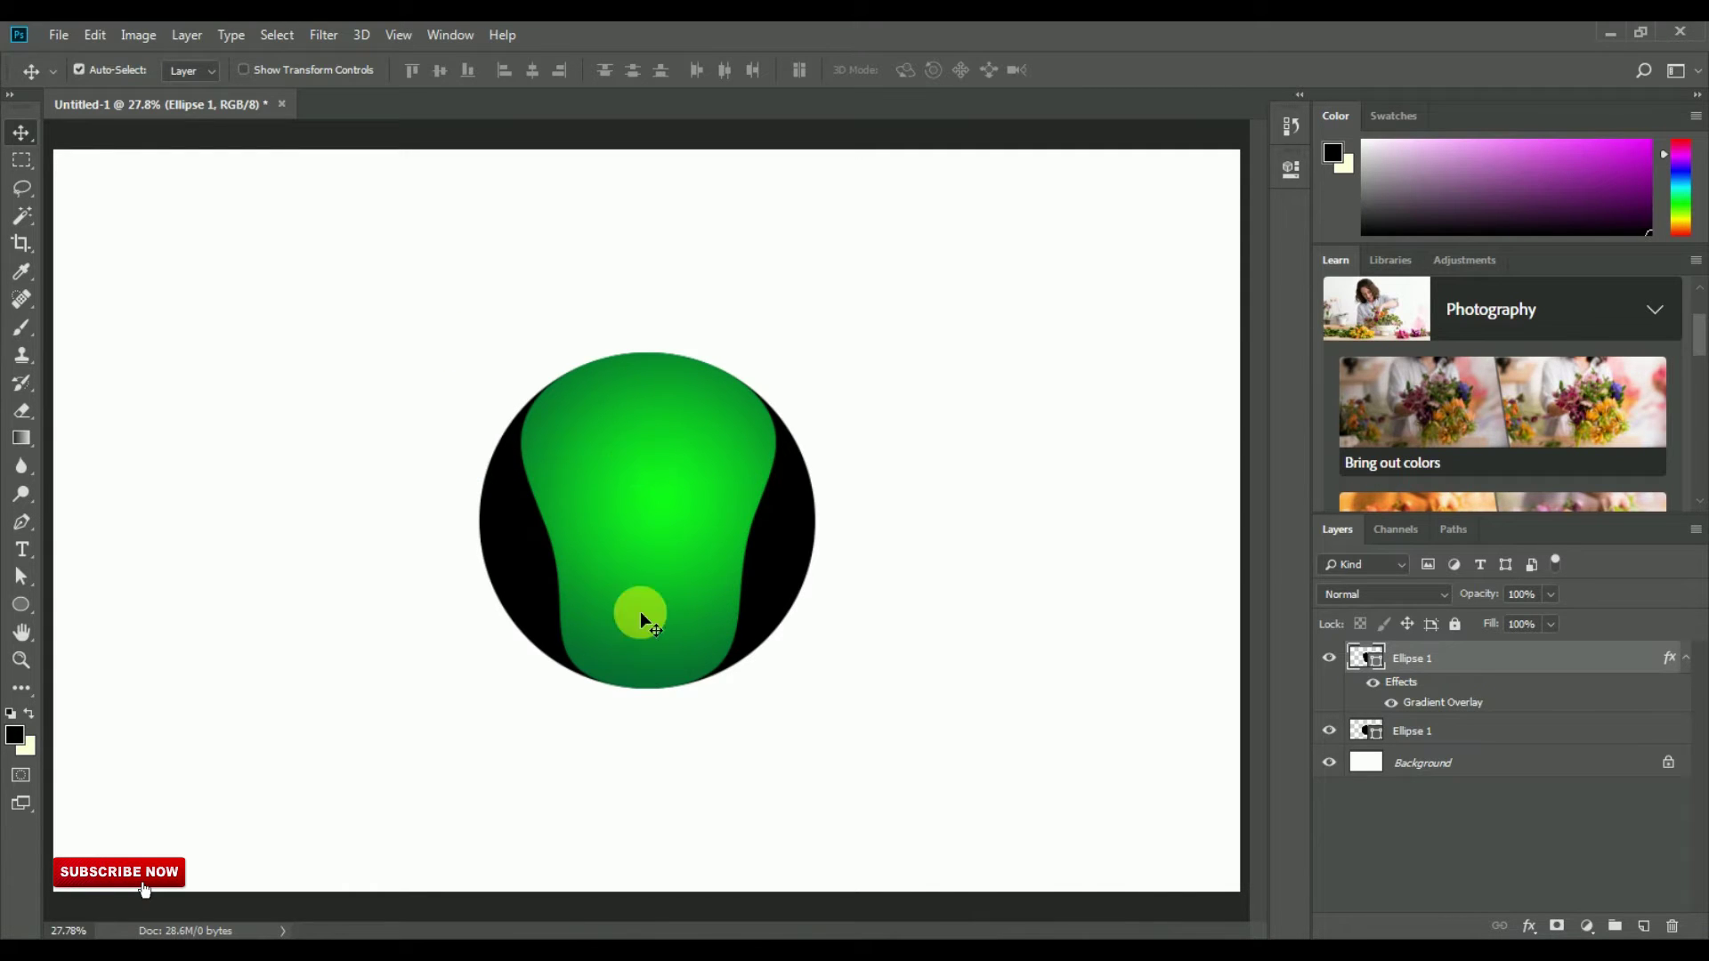
- Select the Ellipse 1 copy layer and paste a second copy of the warped green shape
click(1328, 658)
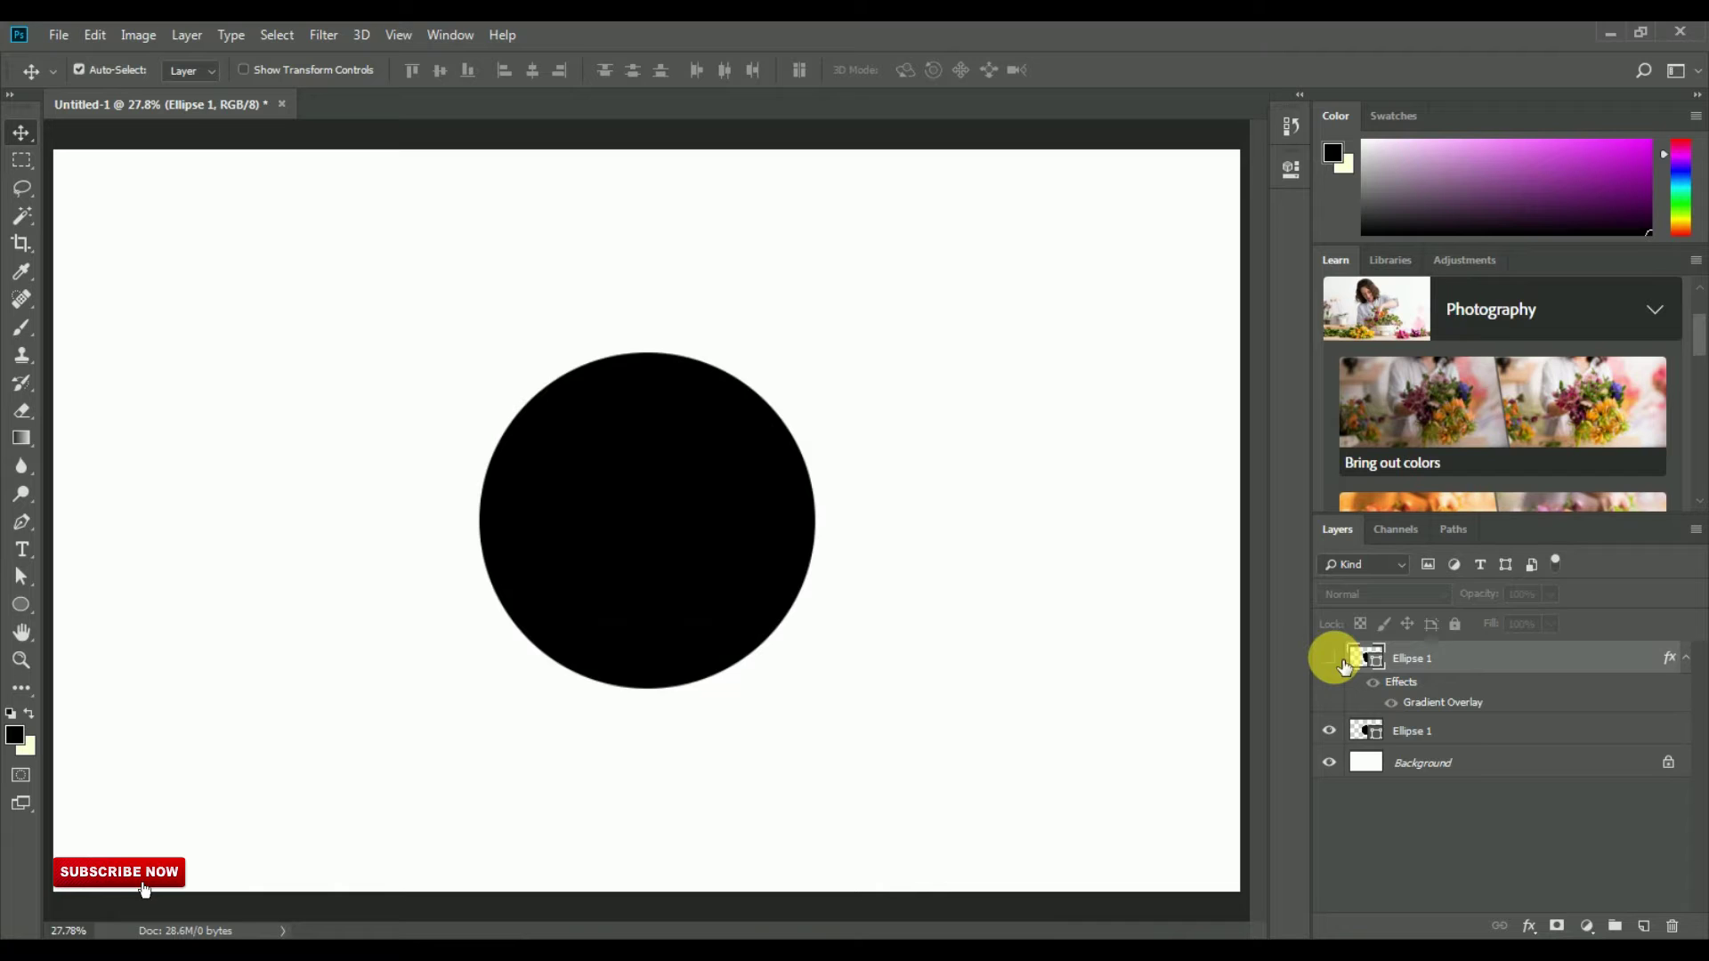
click(756, 503)
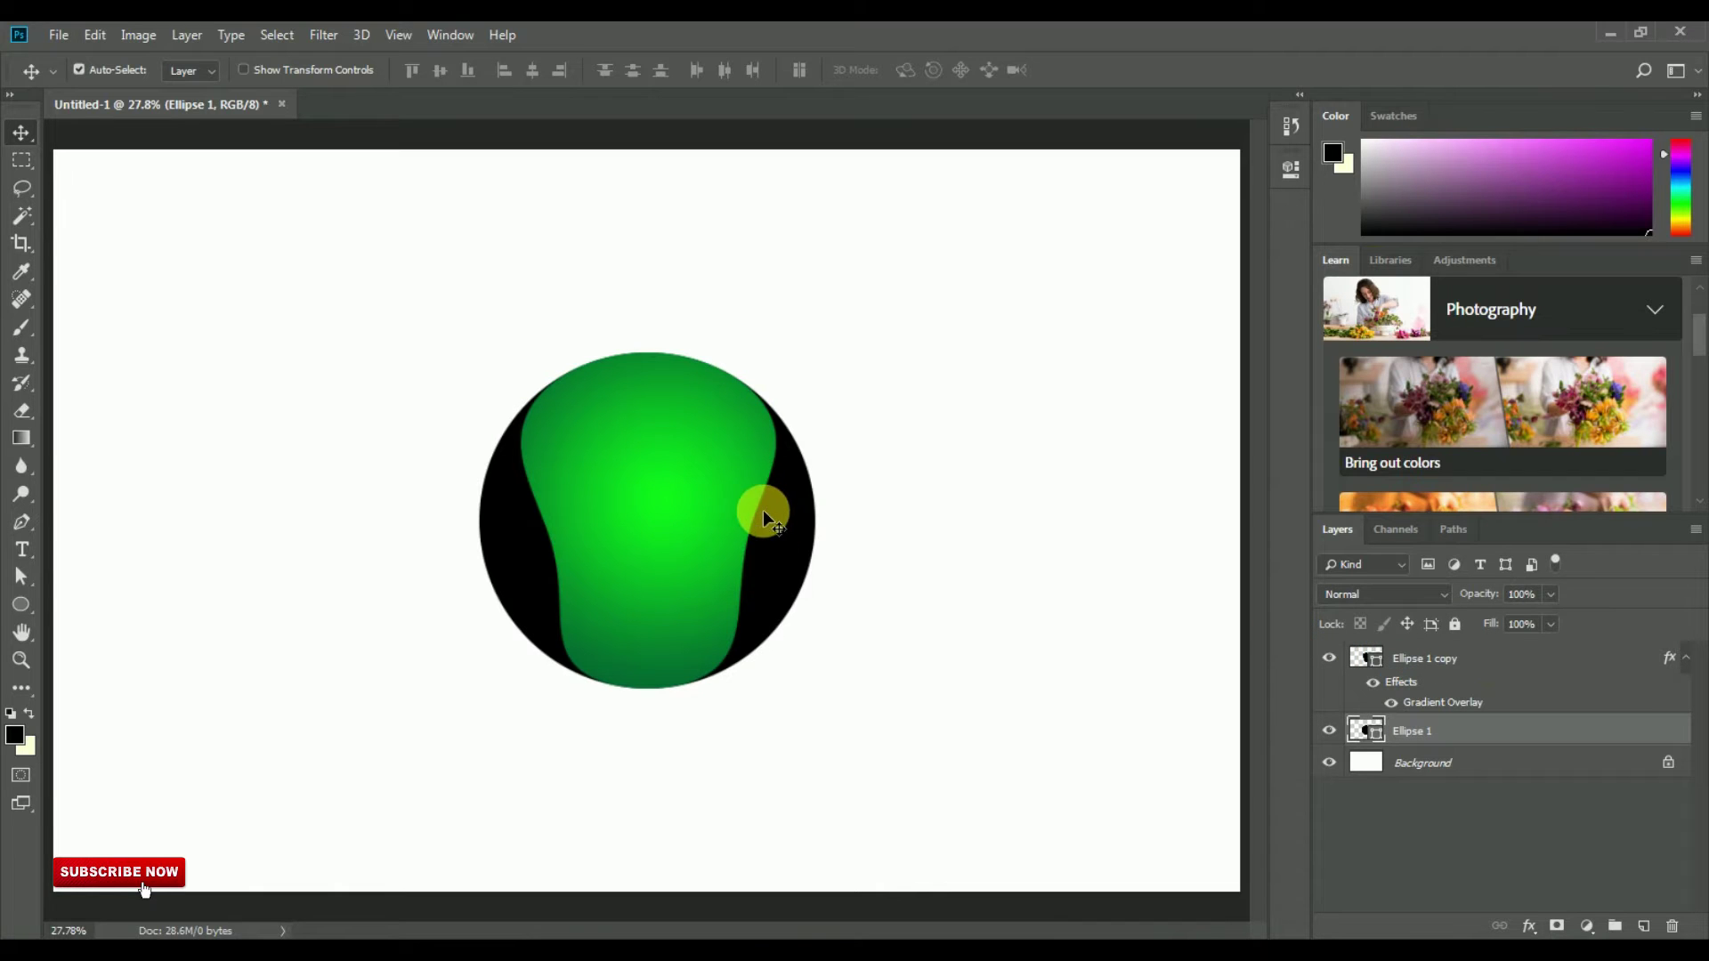
click(1329, 730)
click(1329, 731)
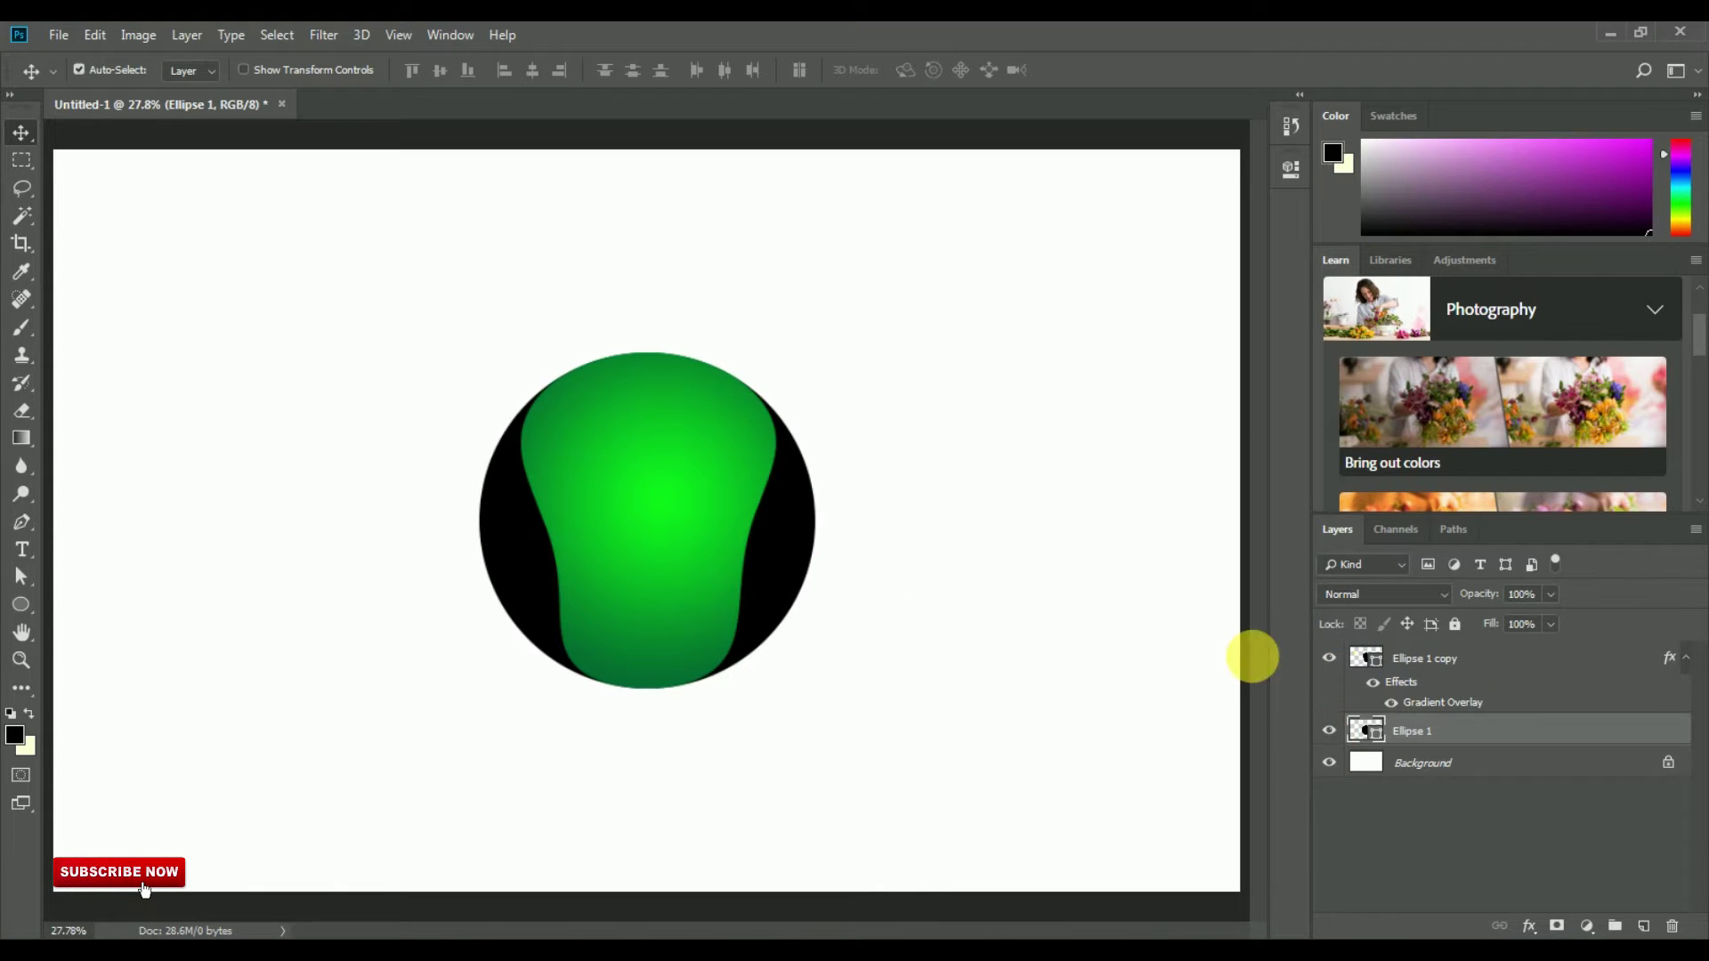
click(648, 407)
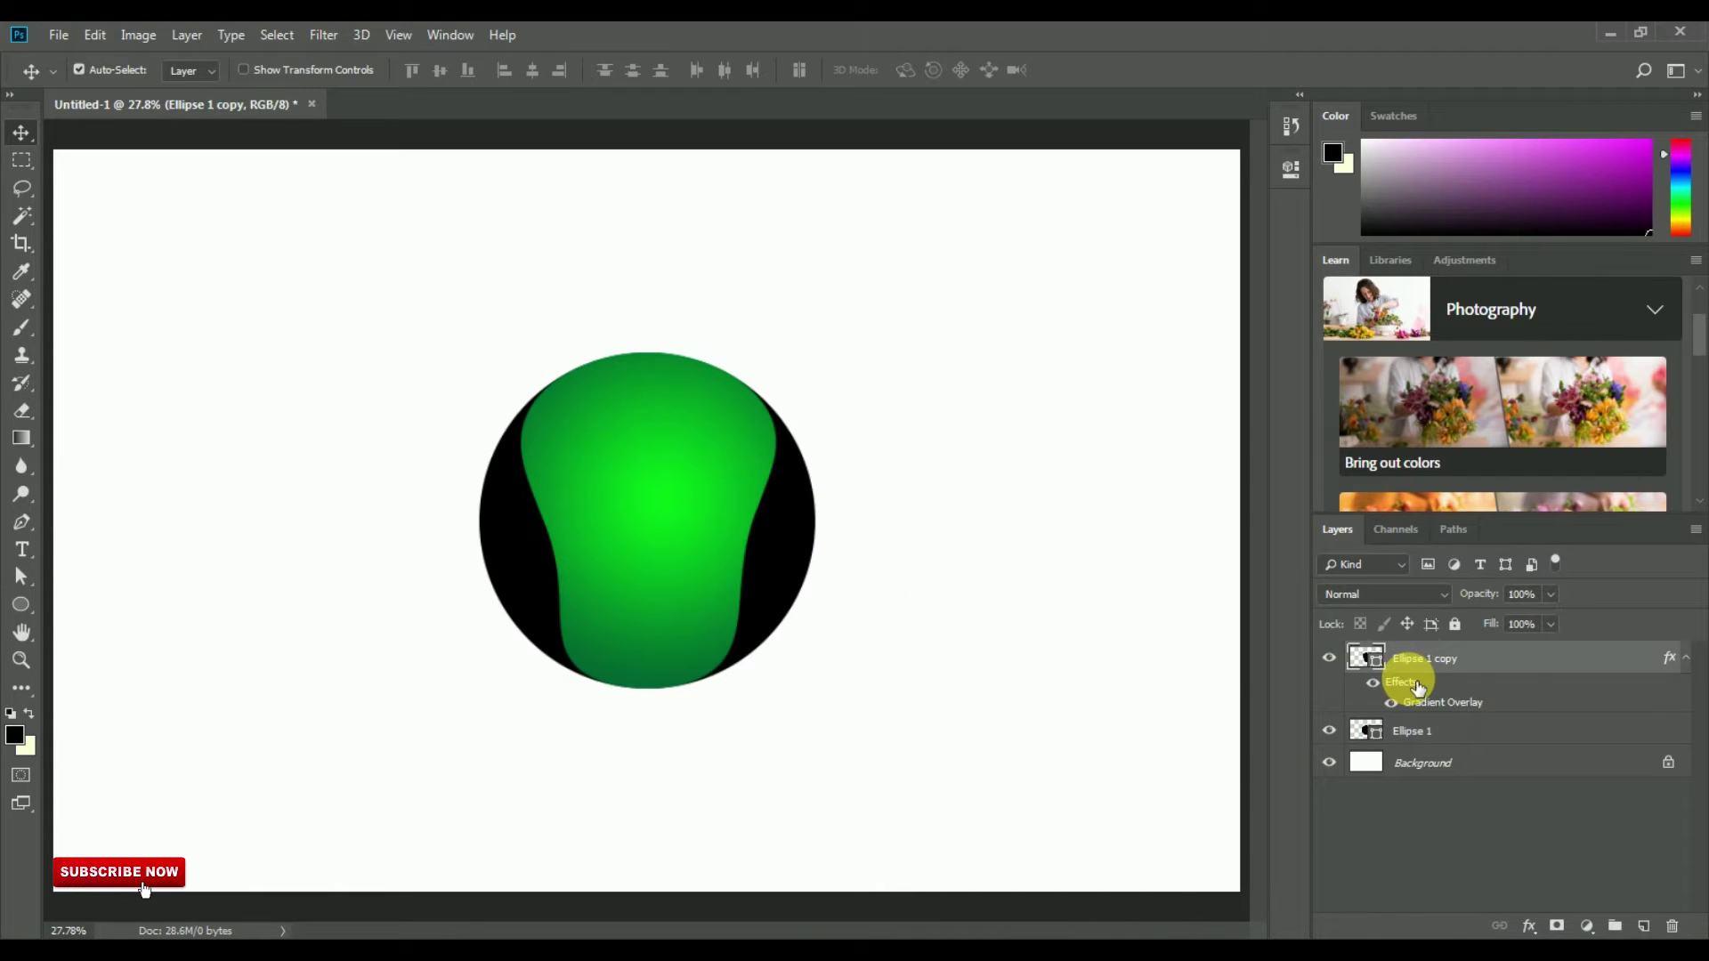
click(94, 34)
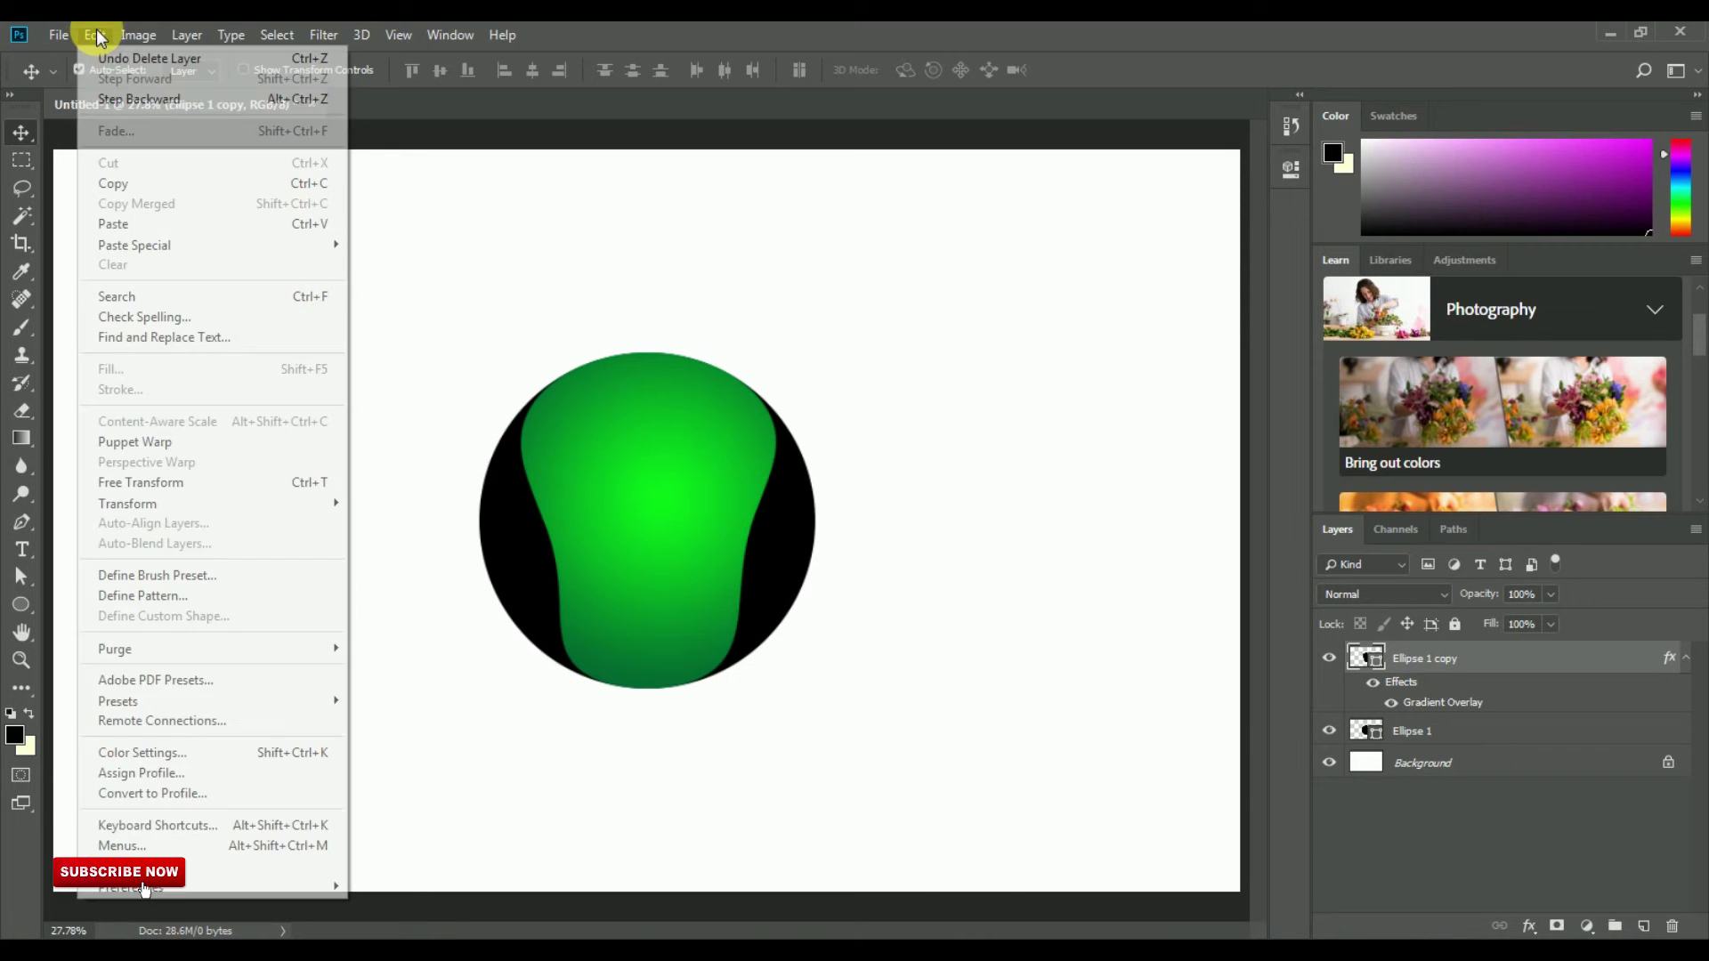
click(124, 183)
click(93, 35)
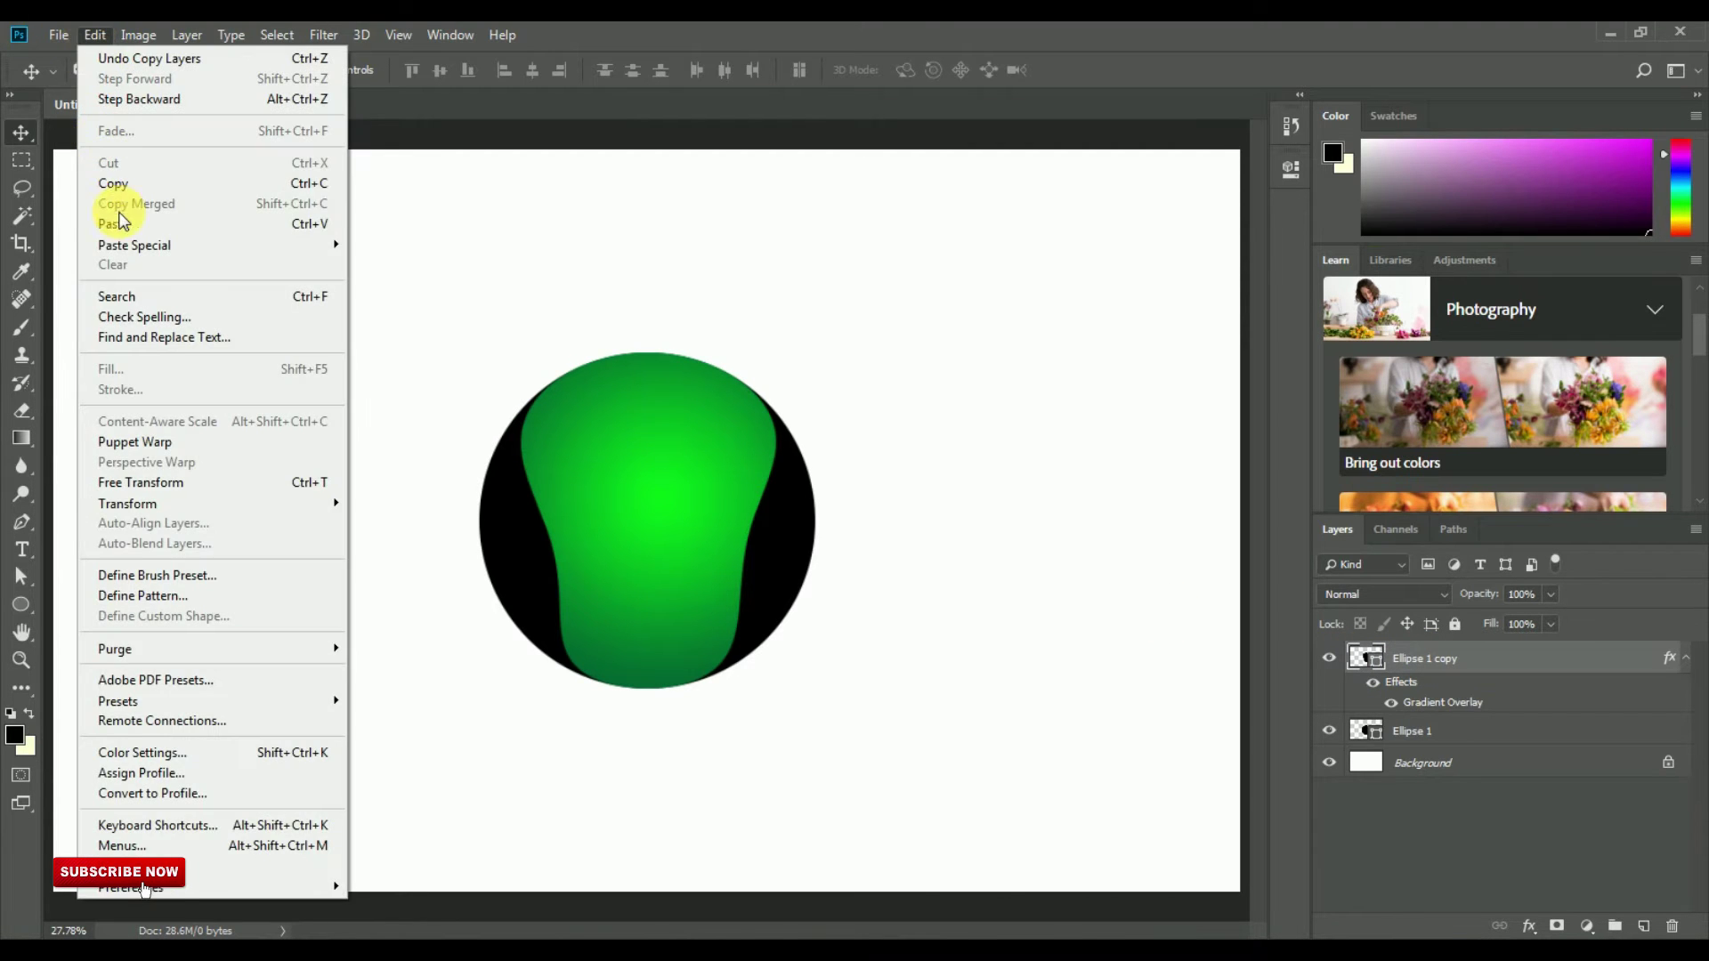
click(111, 222)
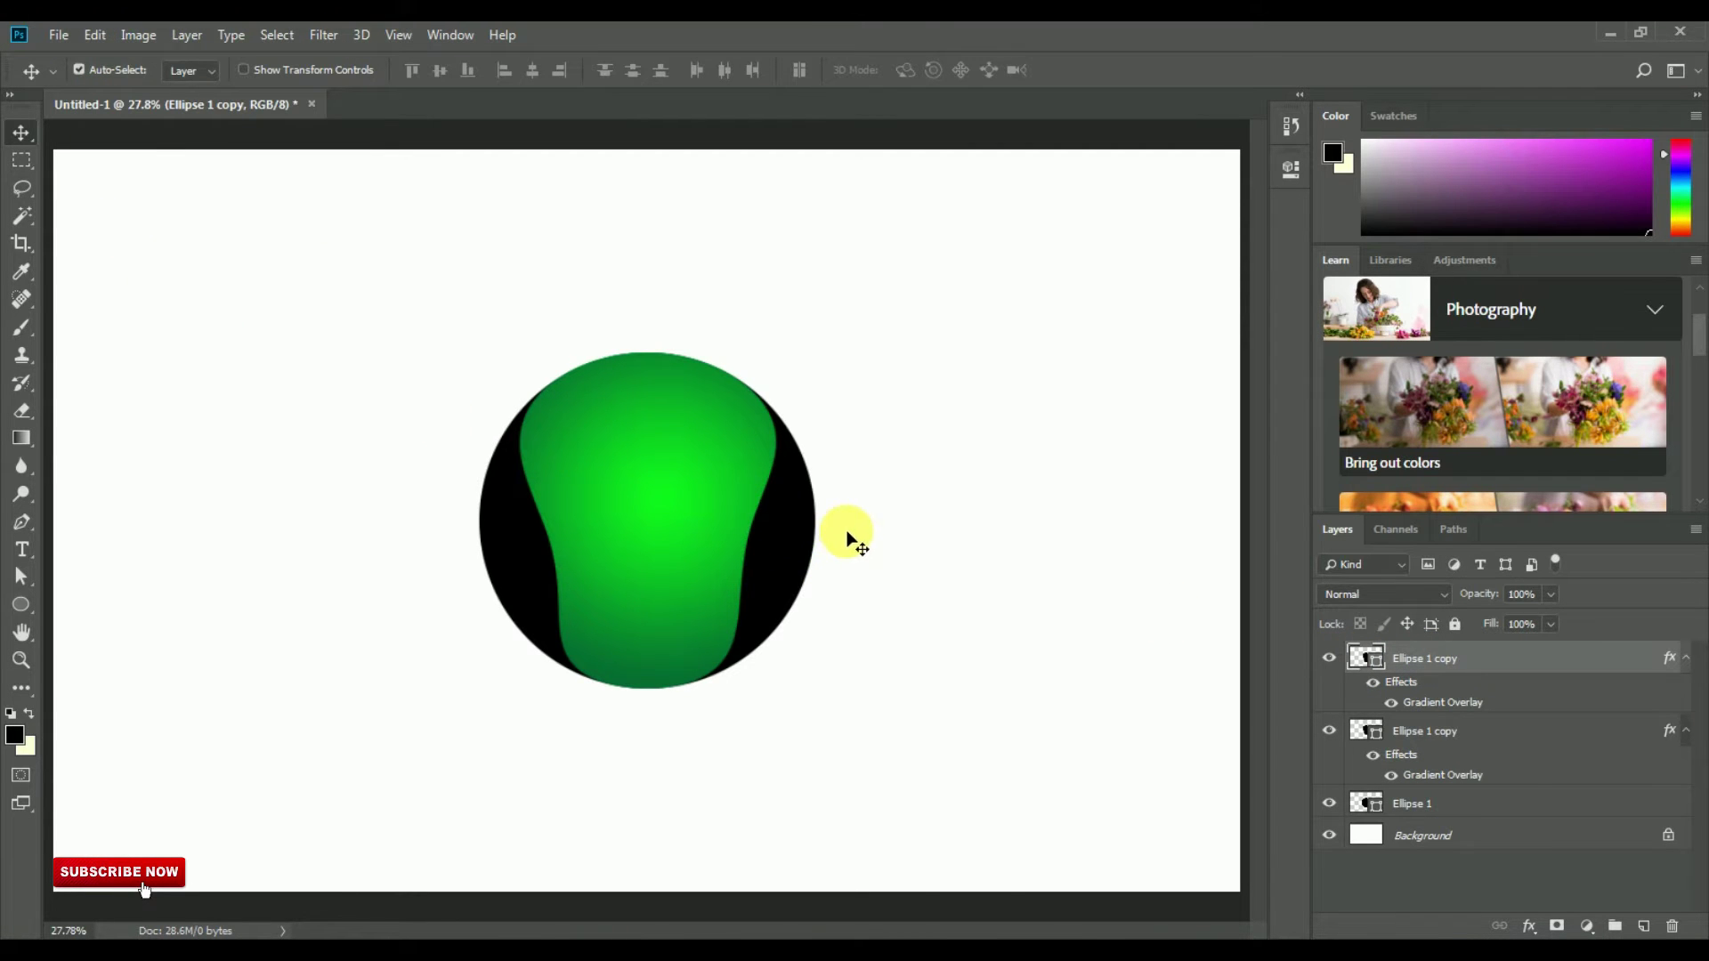
click(242, 70)
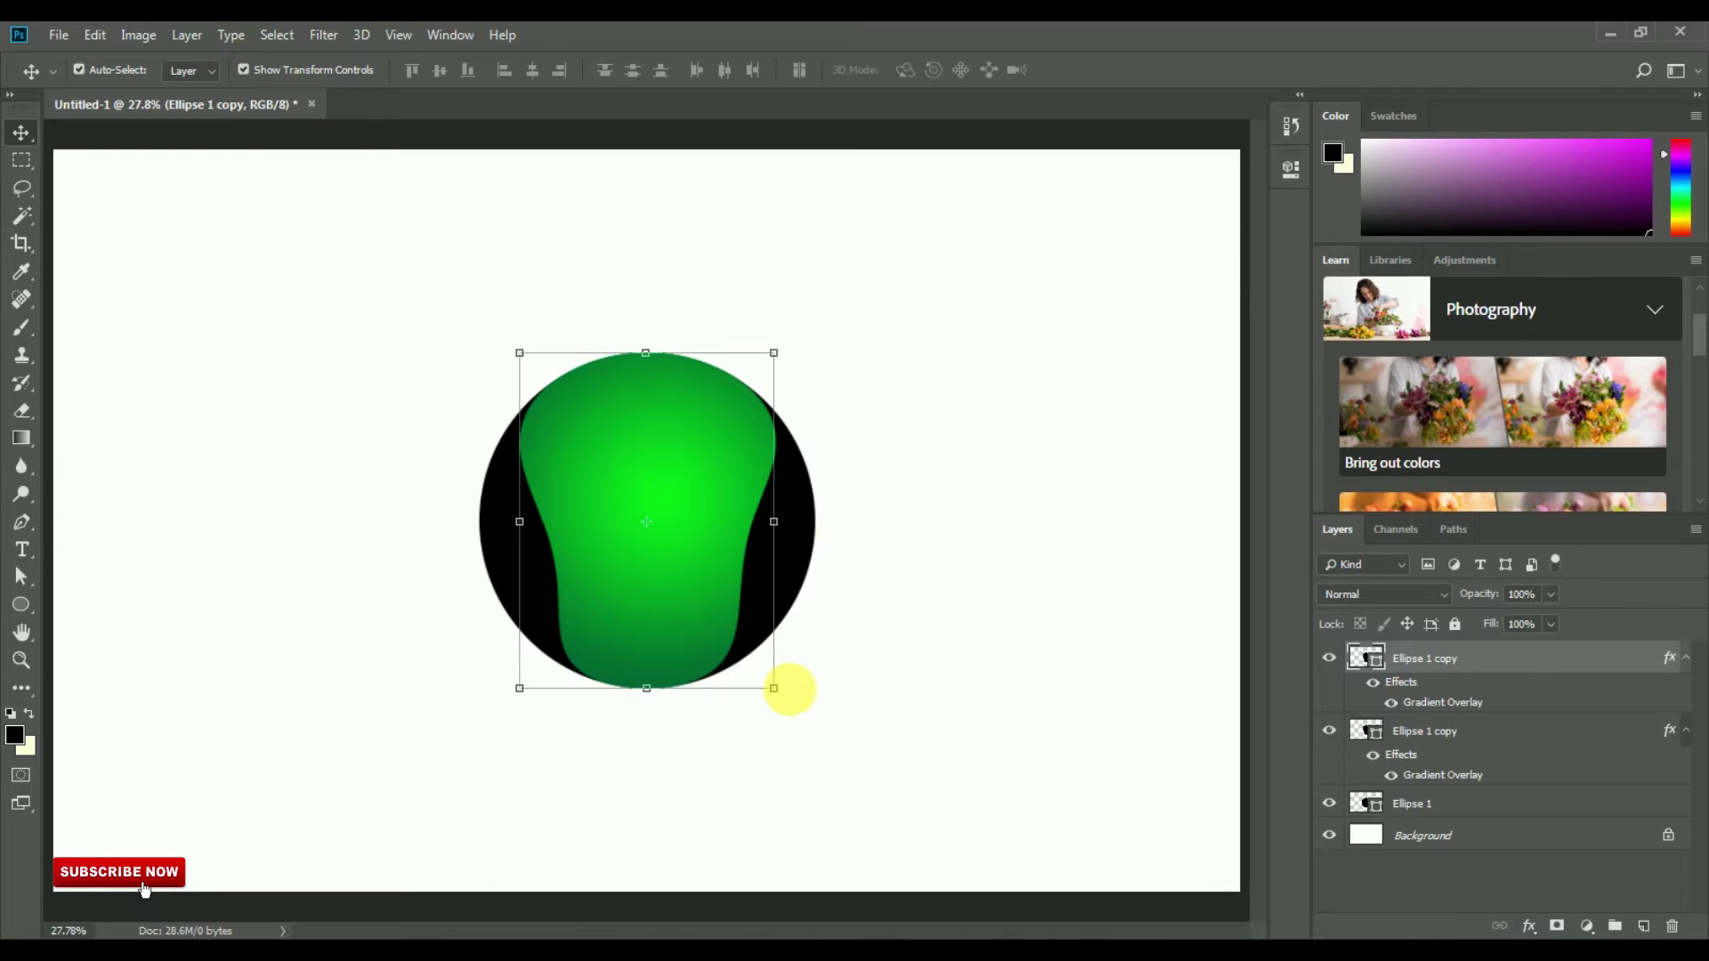
- Scale the duplicate green shape to about 74% and raise it inside the band
drag(773, 688, 740, 644)
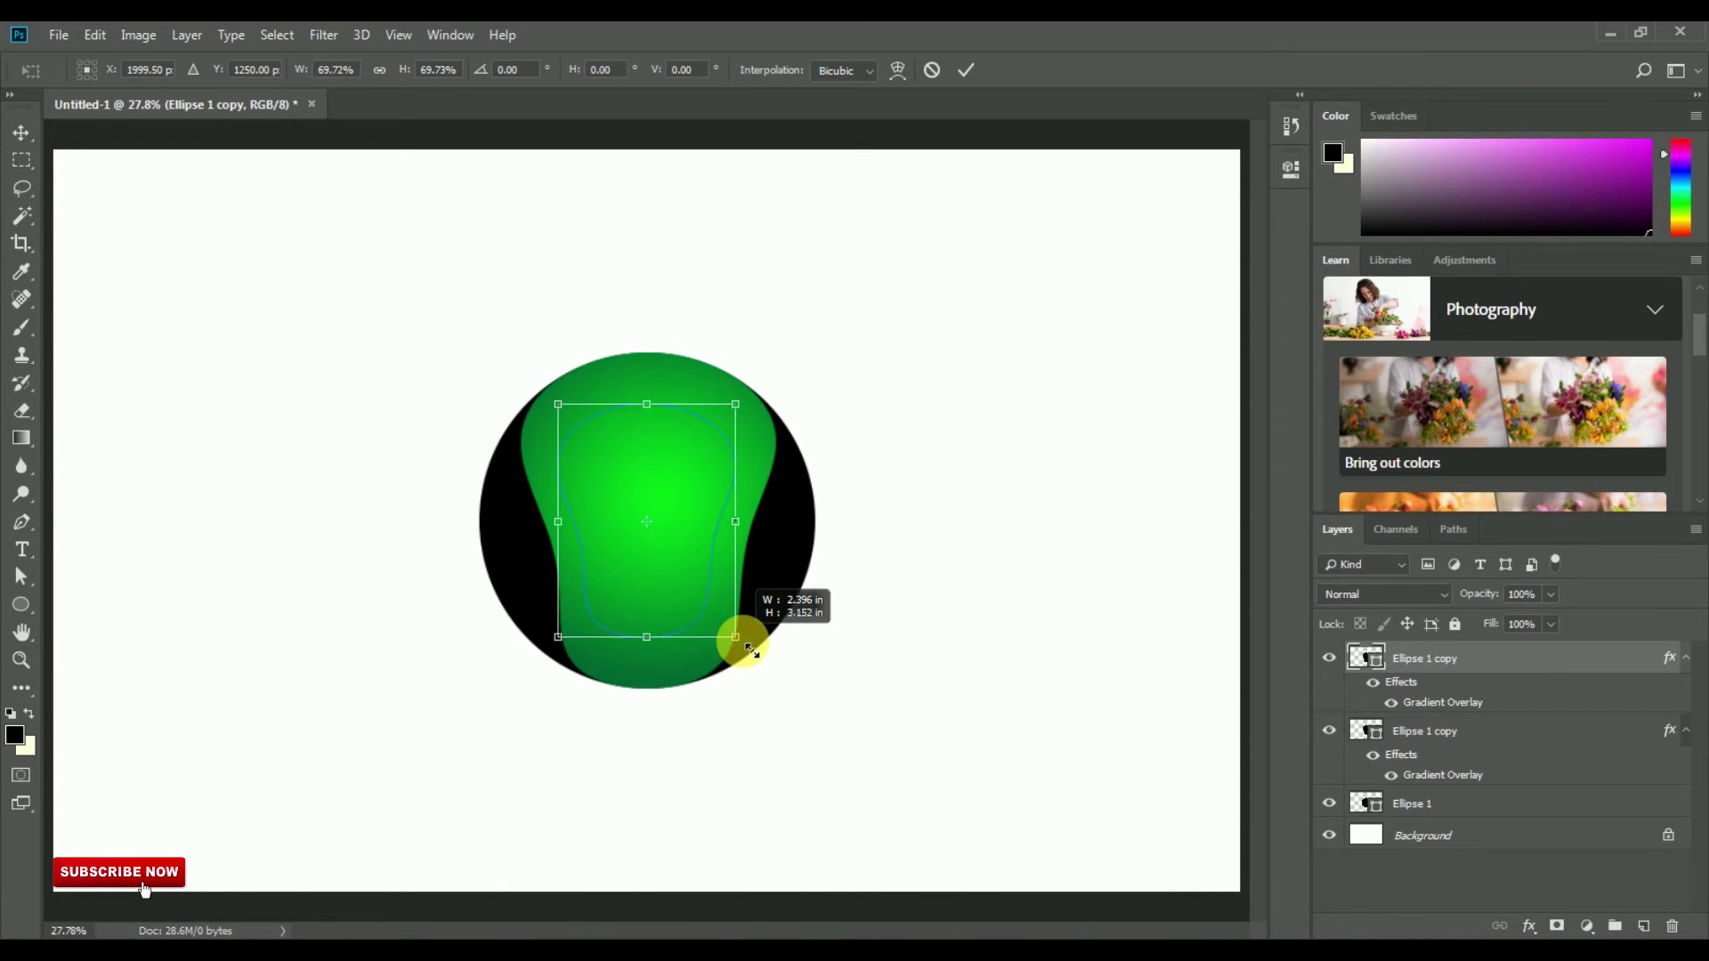
drag(703, 580, 696, 530)
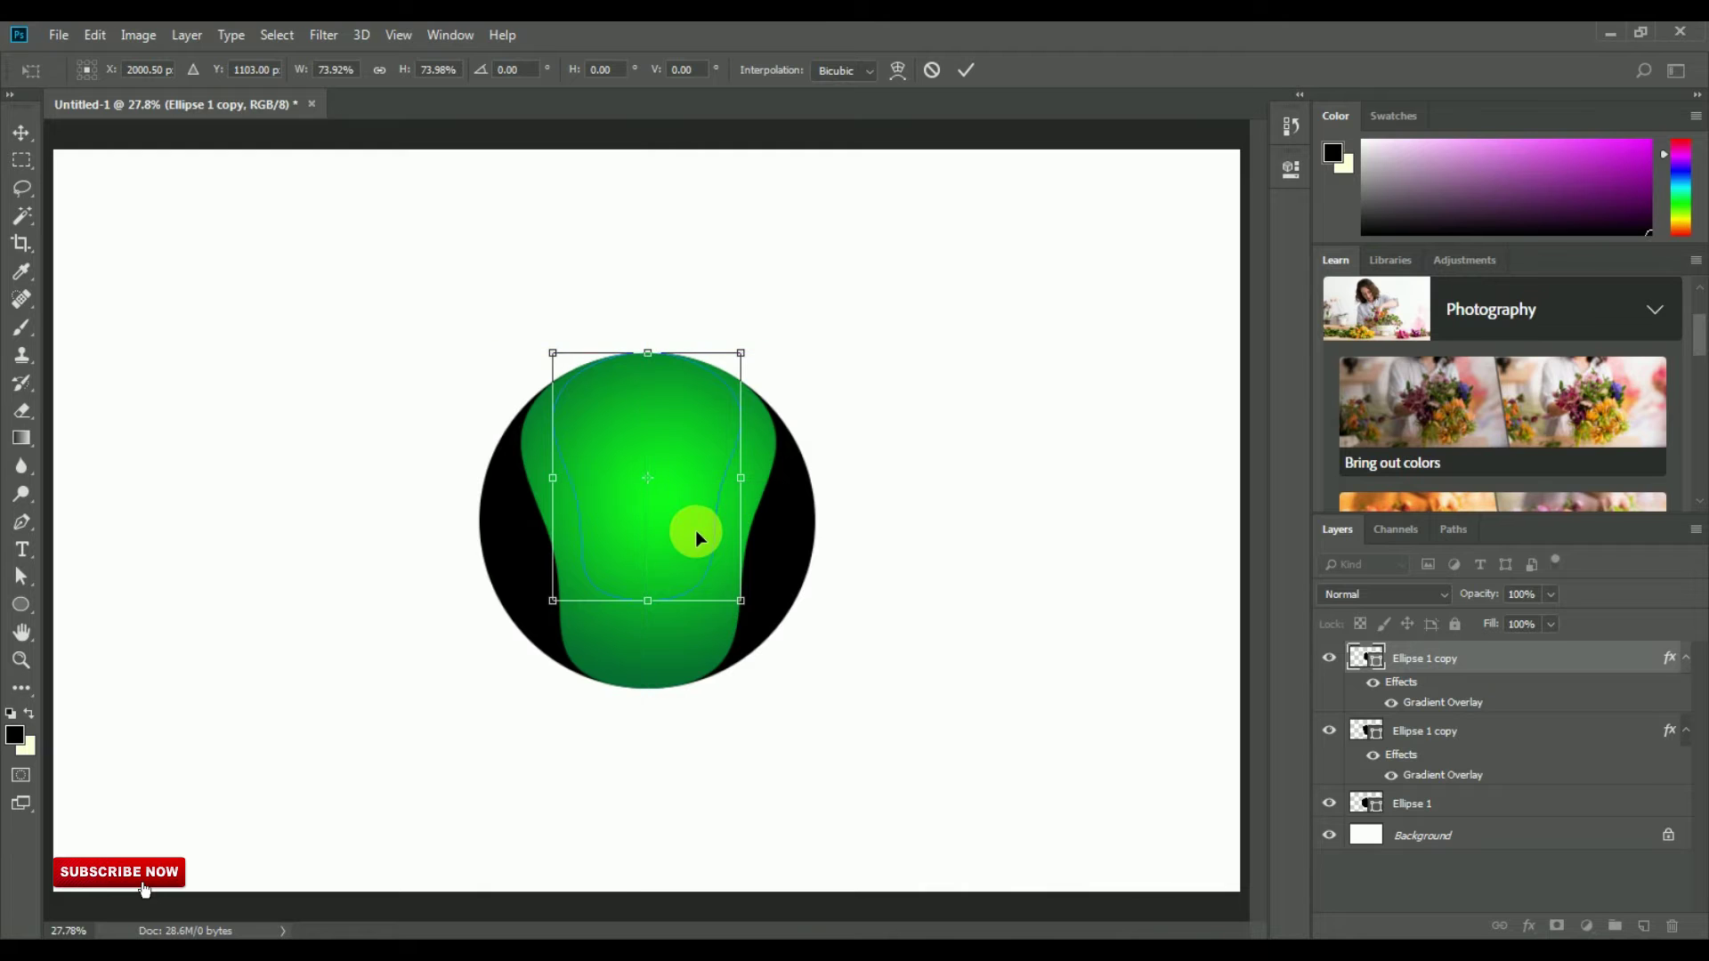
click(966, 69)
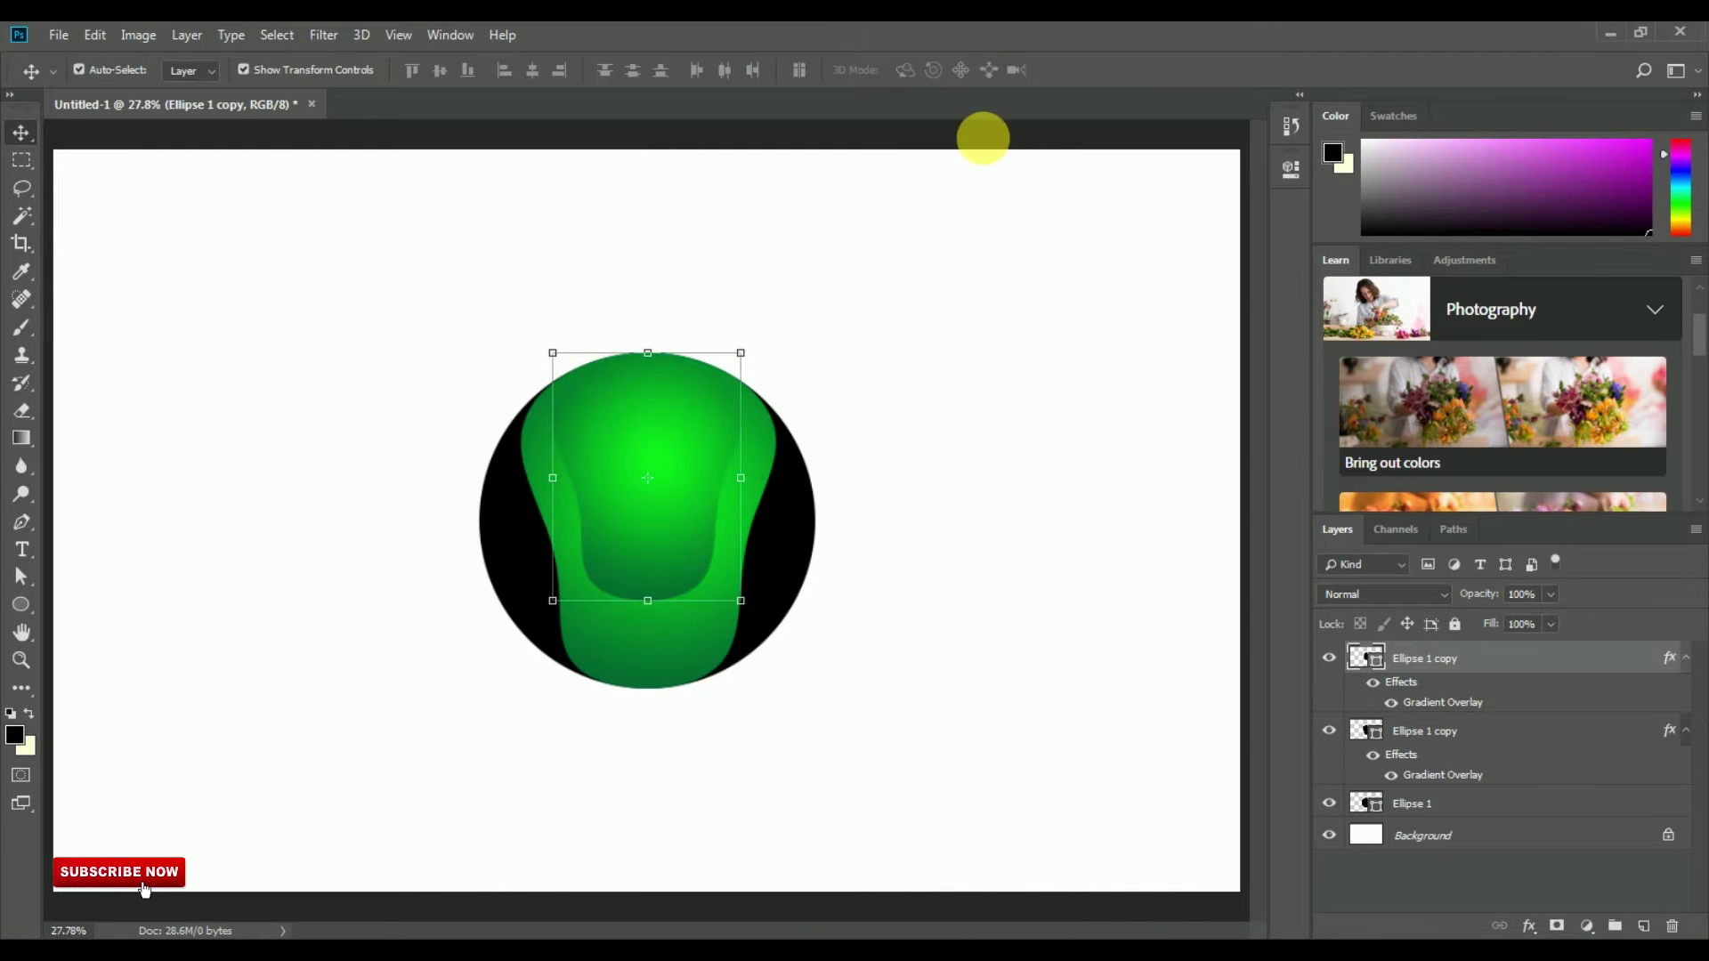
click(243, 69)
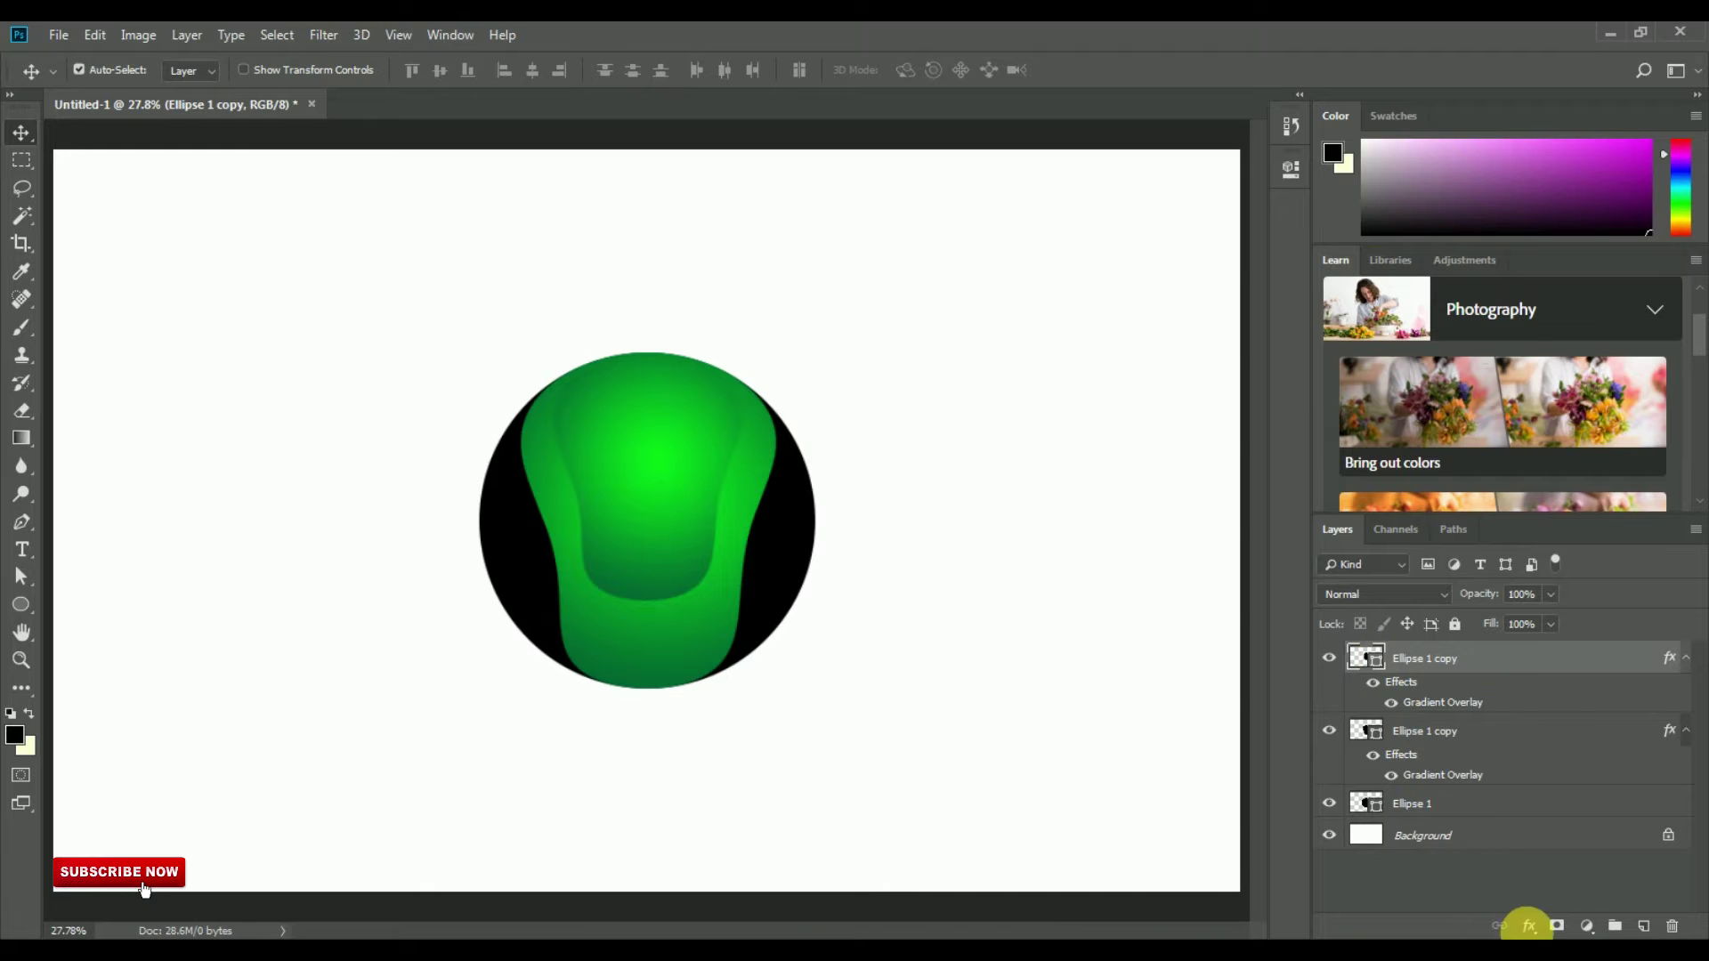
- Add a Gradient Overlay to the inner shape using a silver gradient preset
click(1529, 928)
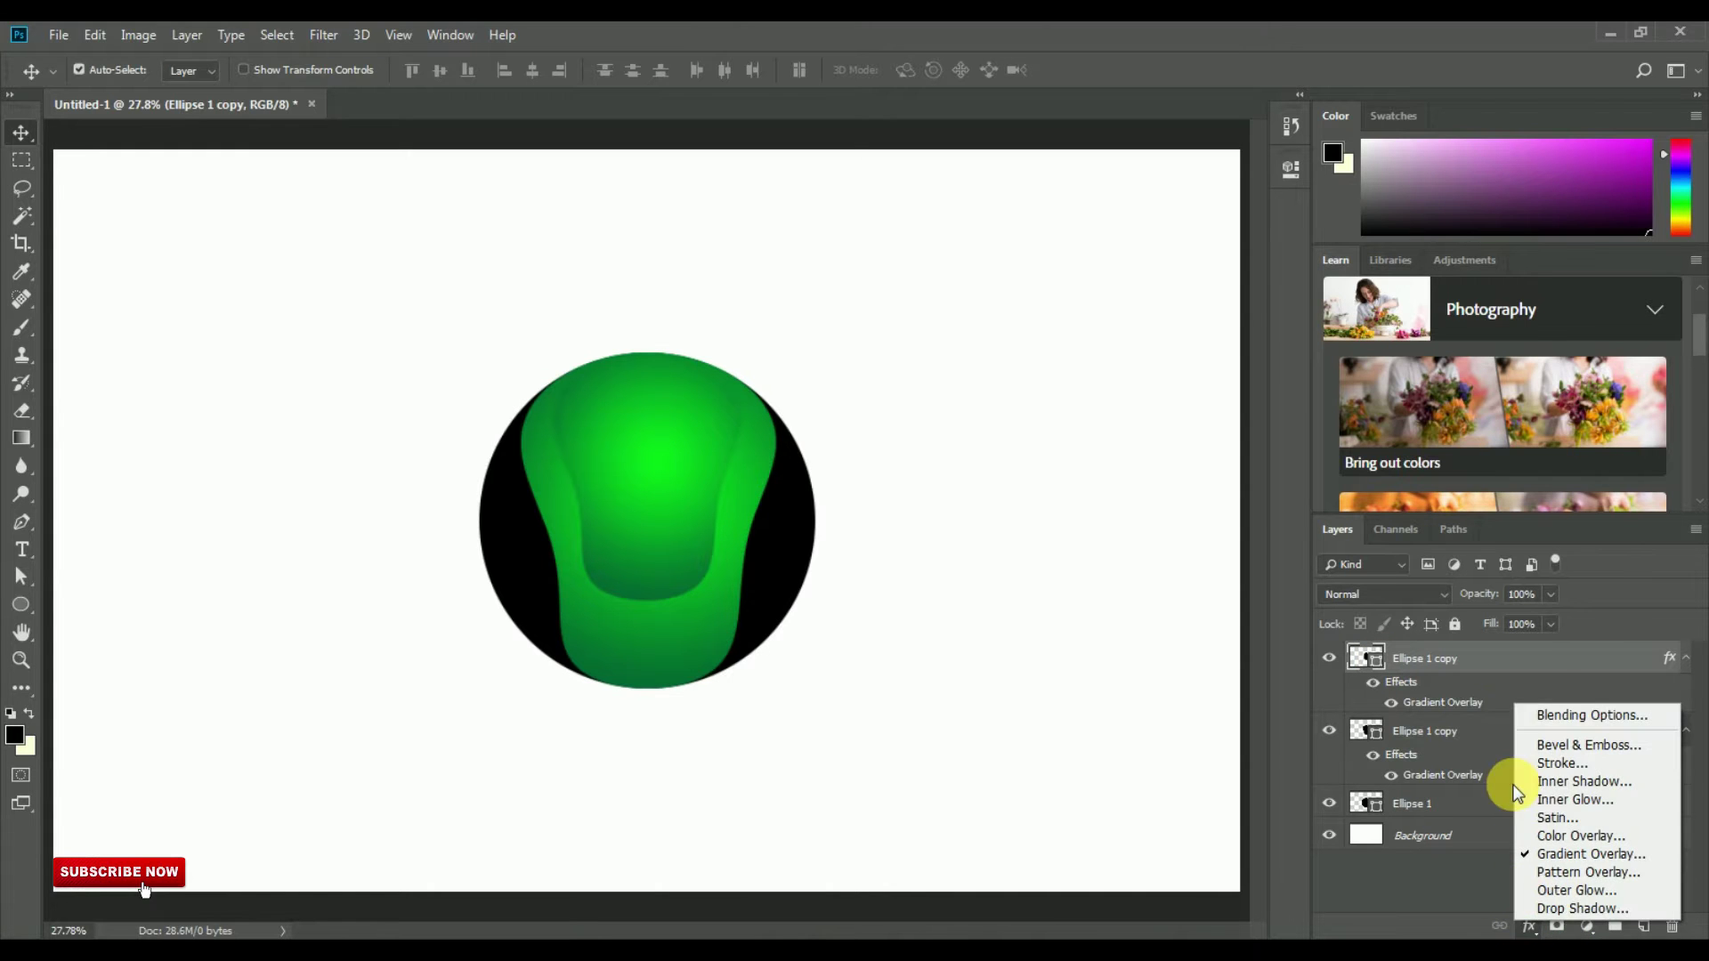
click(1542, 716)
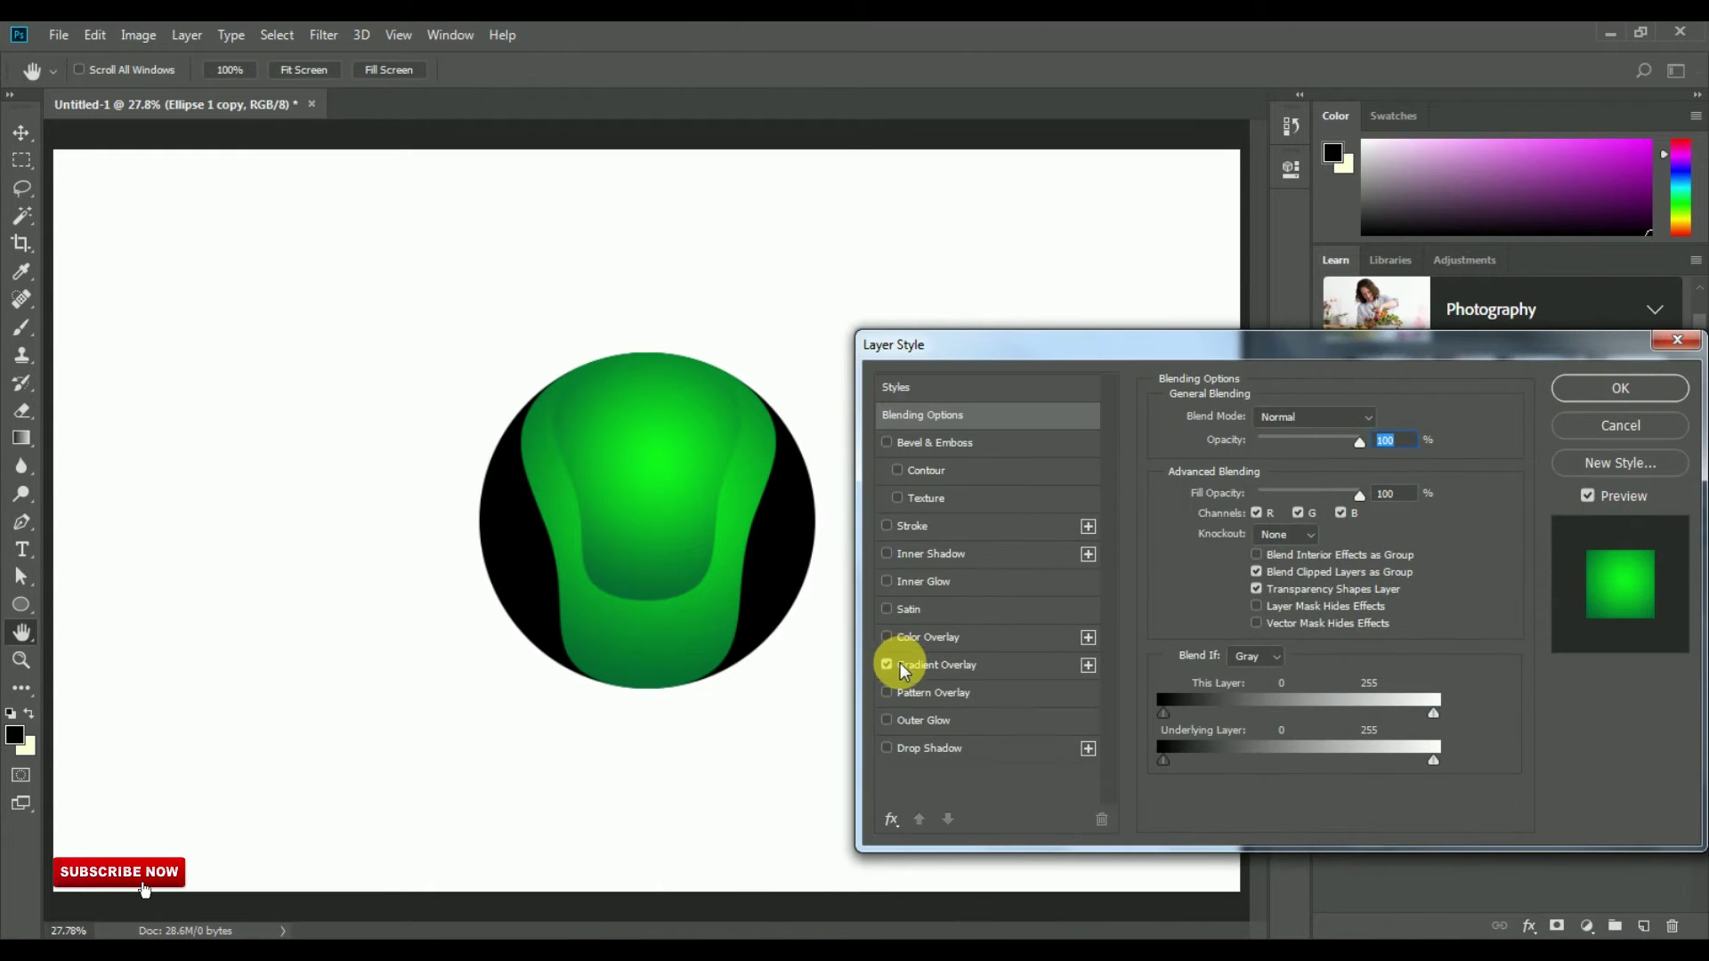
click(925, 666)
click(1359, 468)
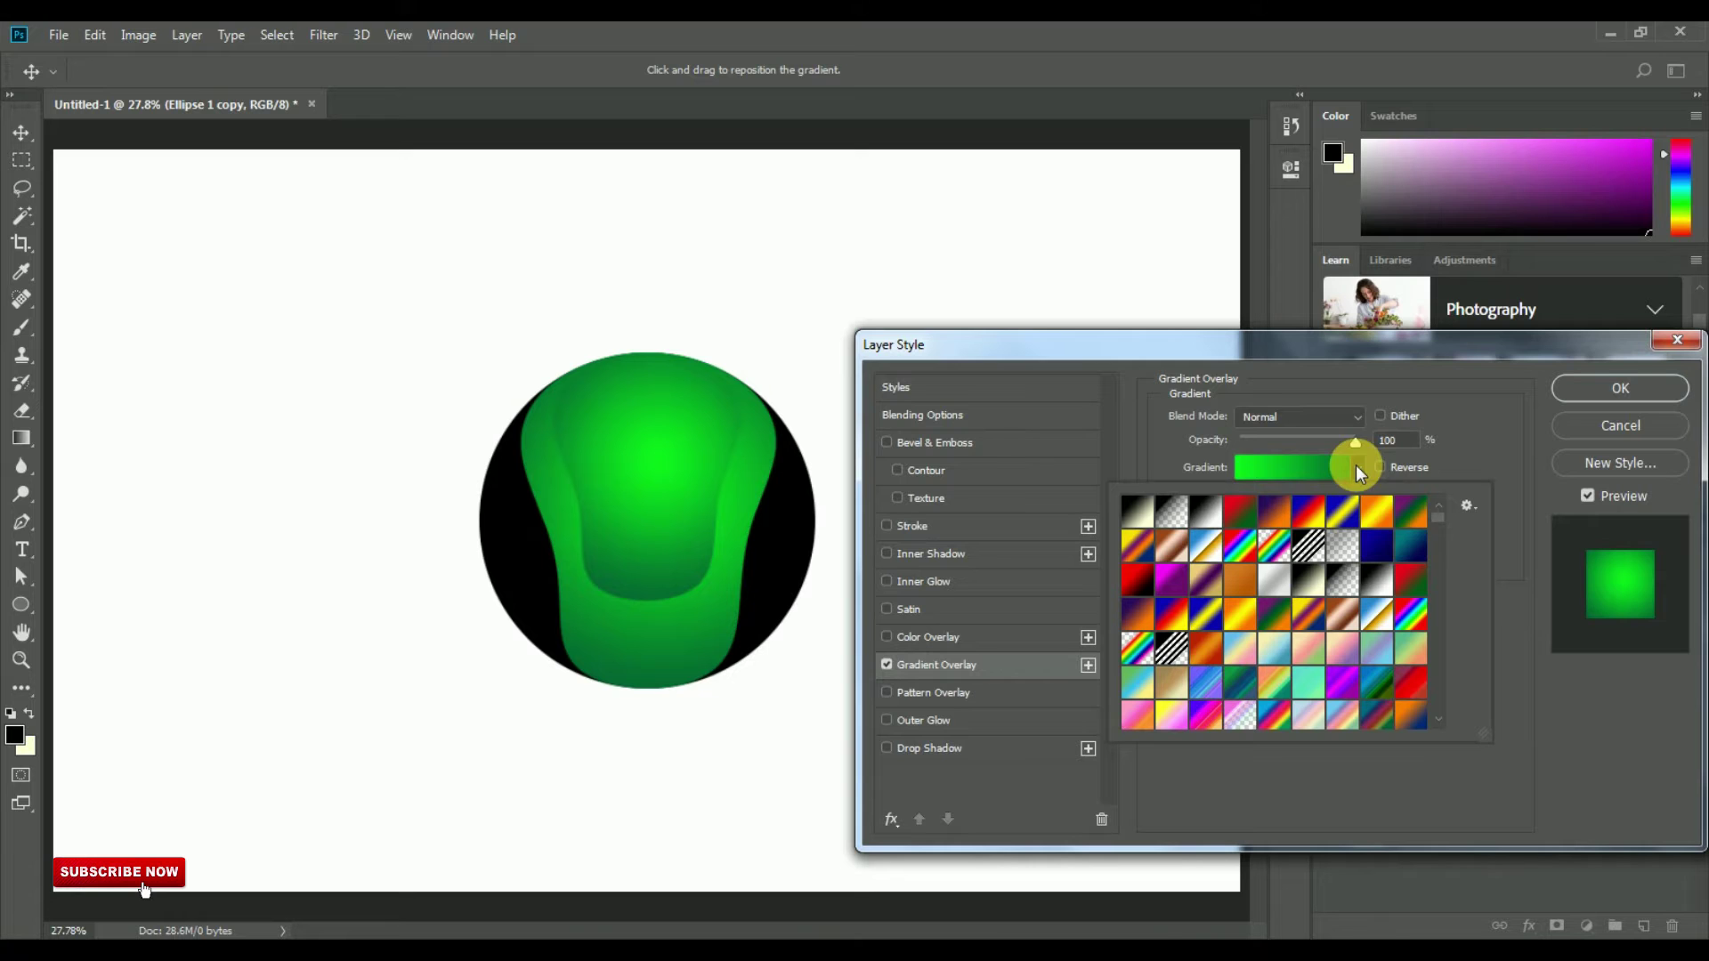
drag(1437, 513, 1439, 721)
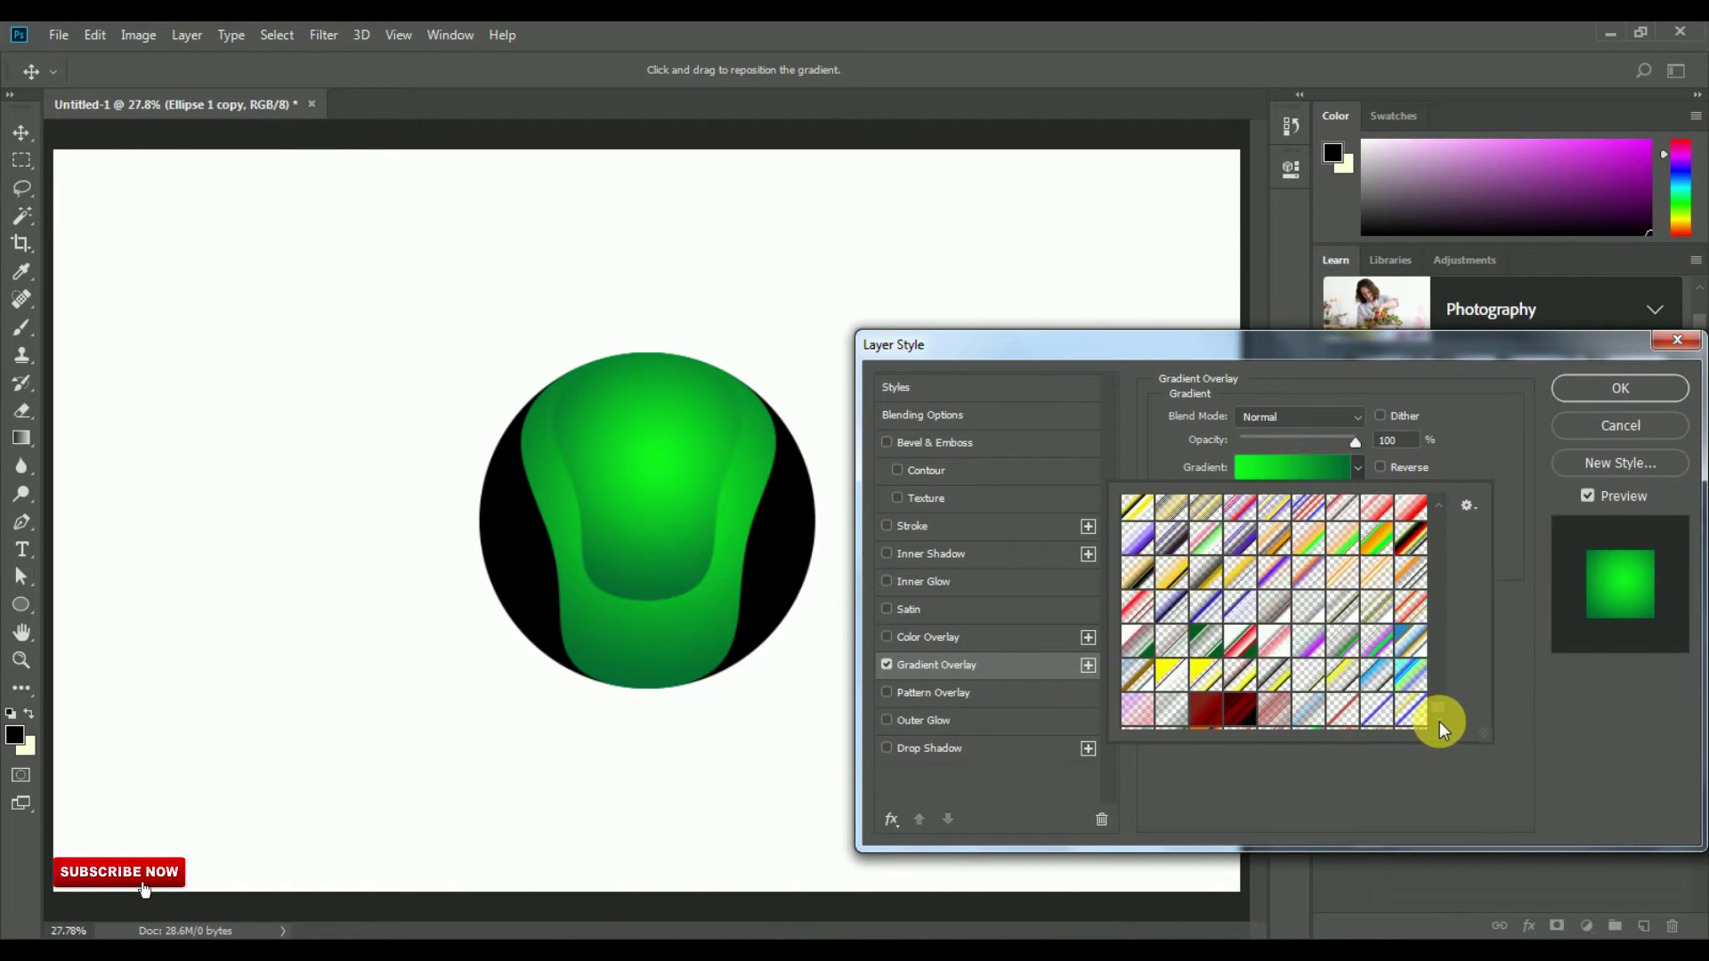
click(1185, 679)
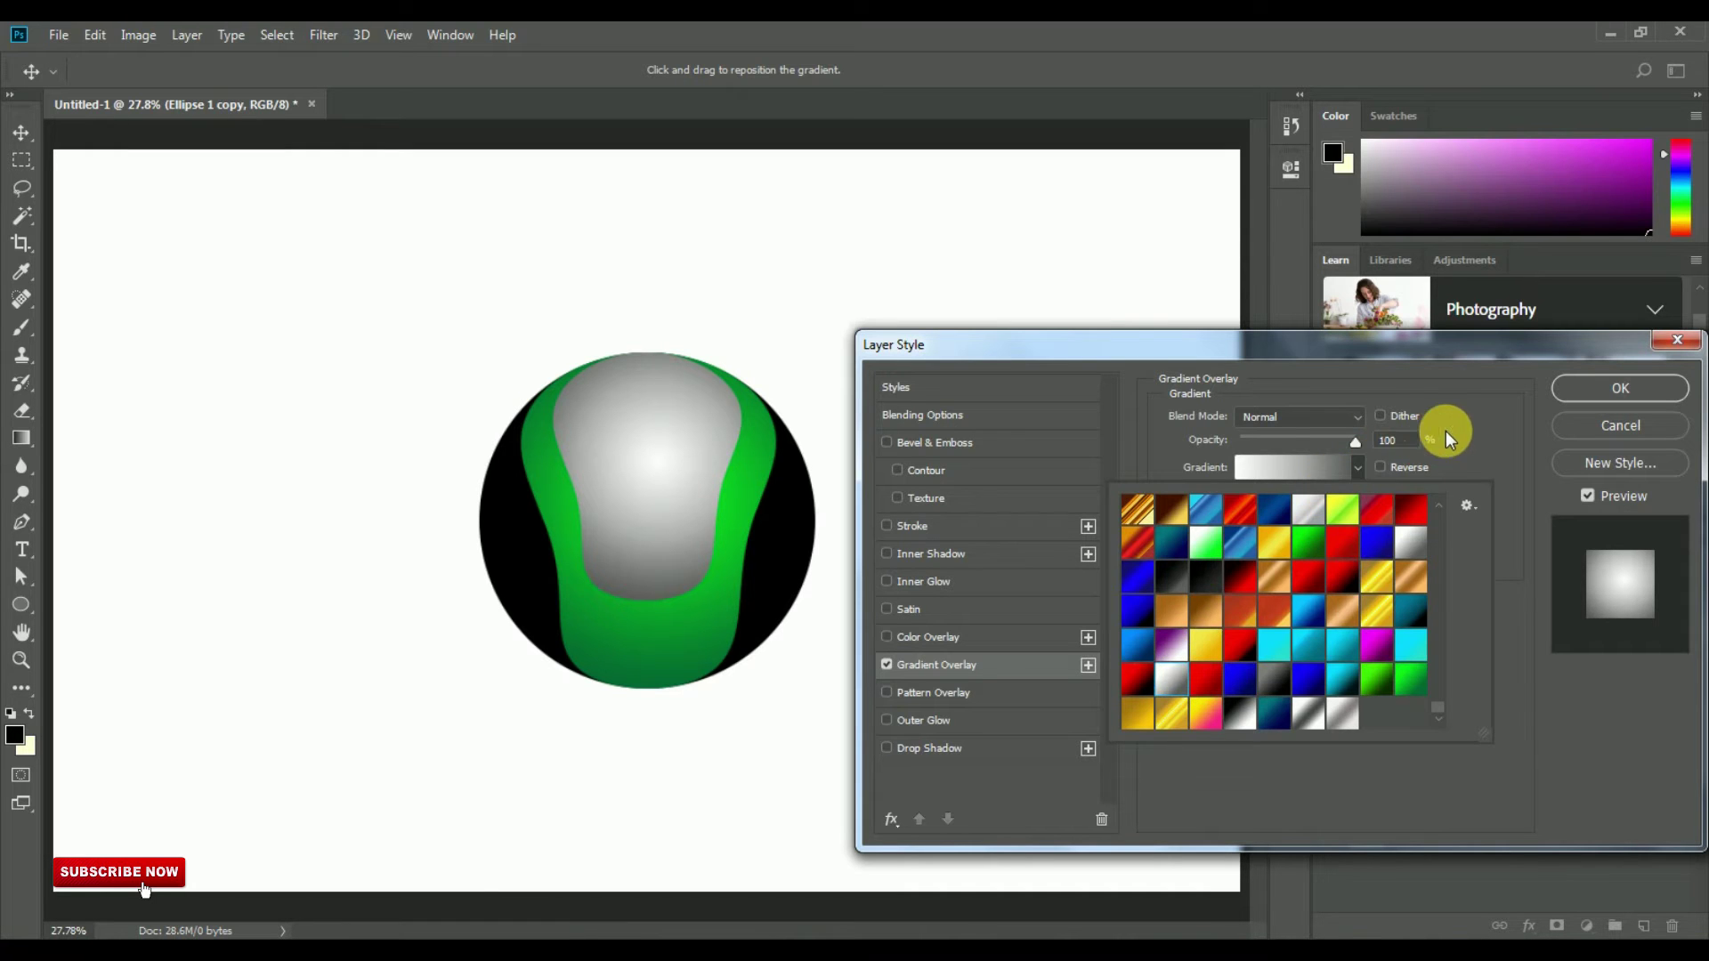
- Edit the gradient stops to a white centre fading to grey, radial at 150%
click(1311, 473)
click(1623, 727)
click(1474, 832)
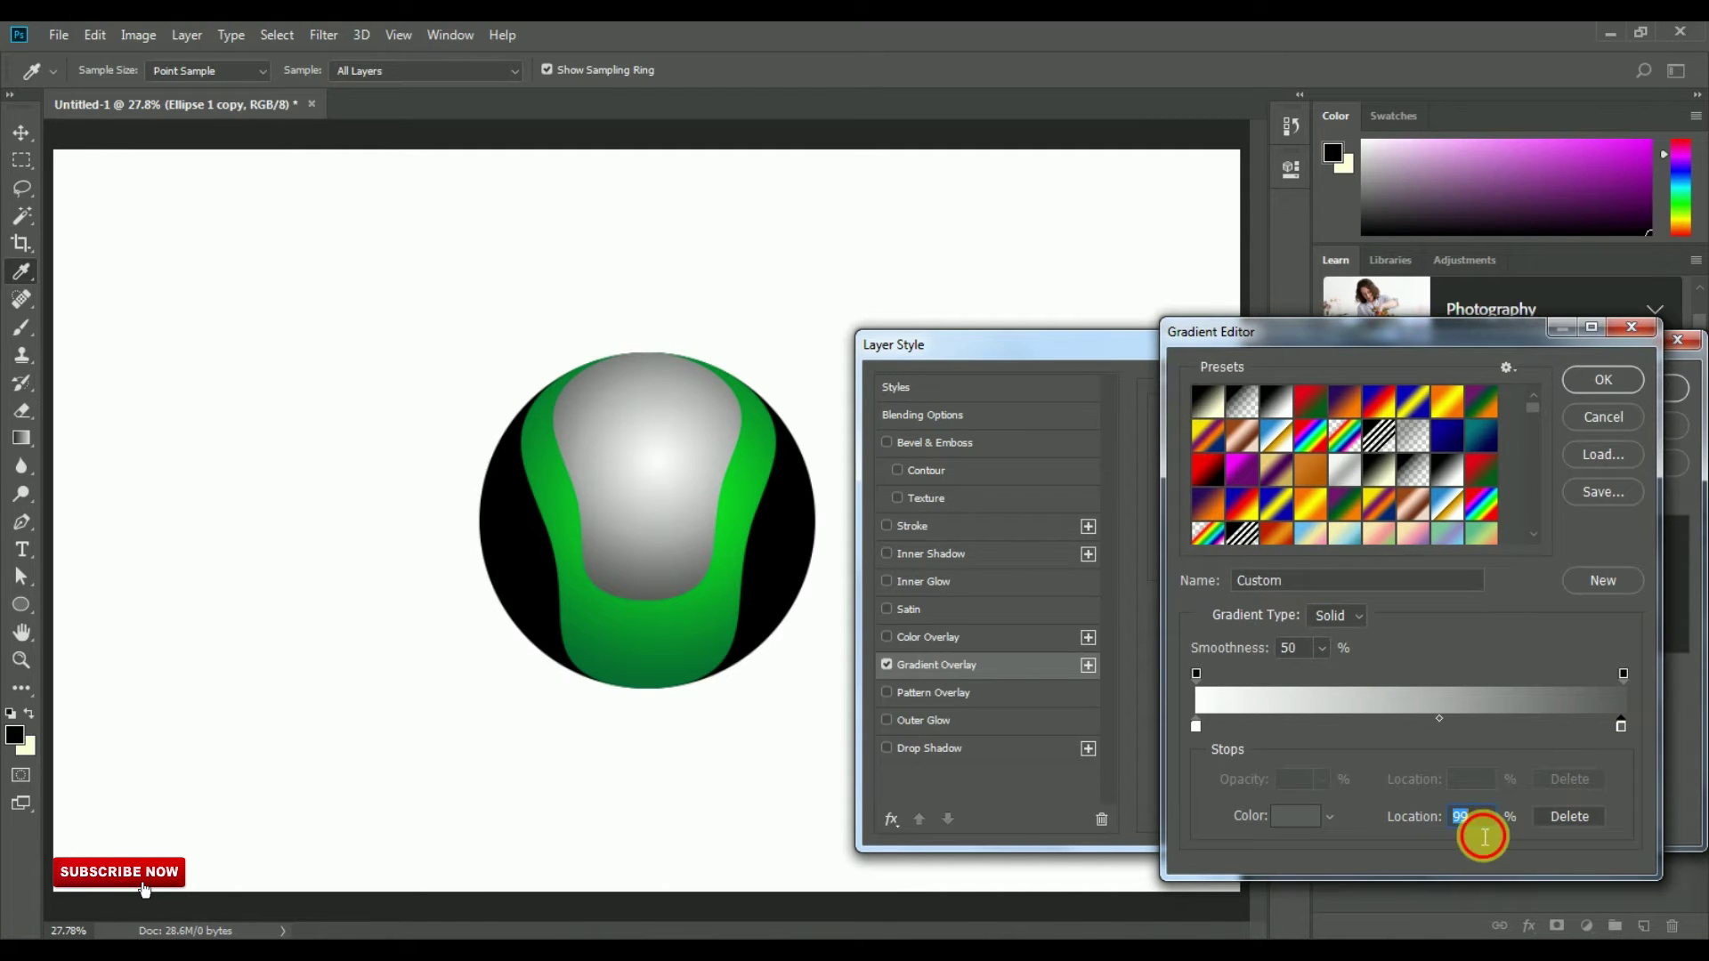
click(1195, 727)
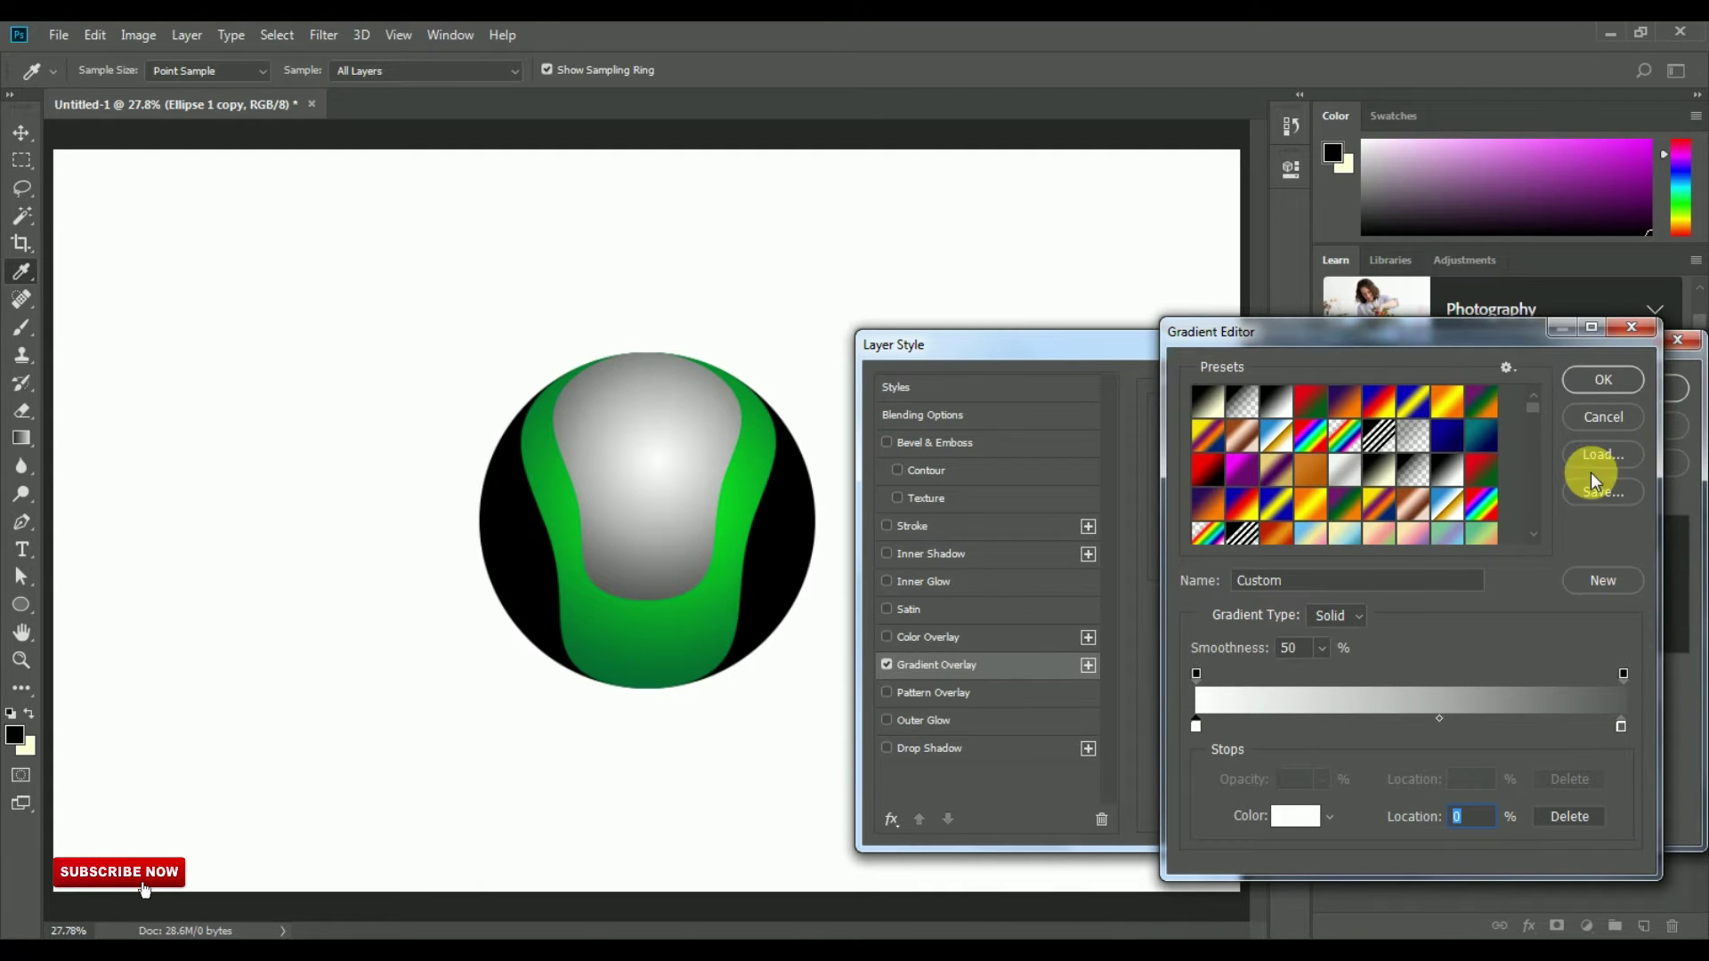
click(1600, 383)
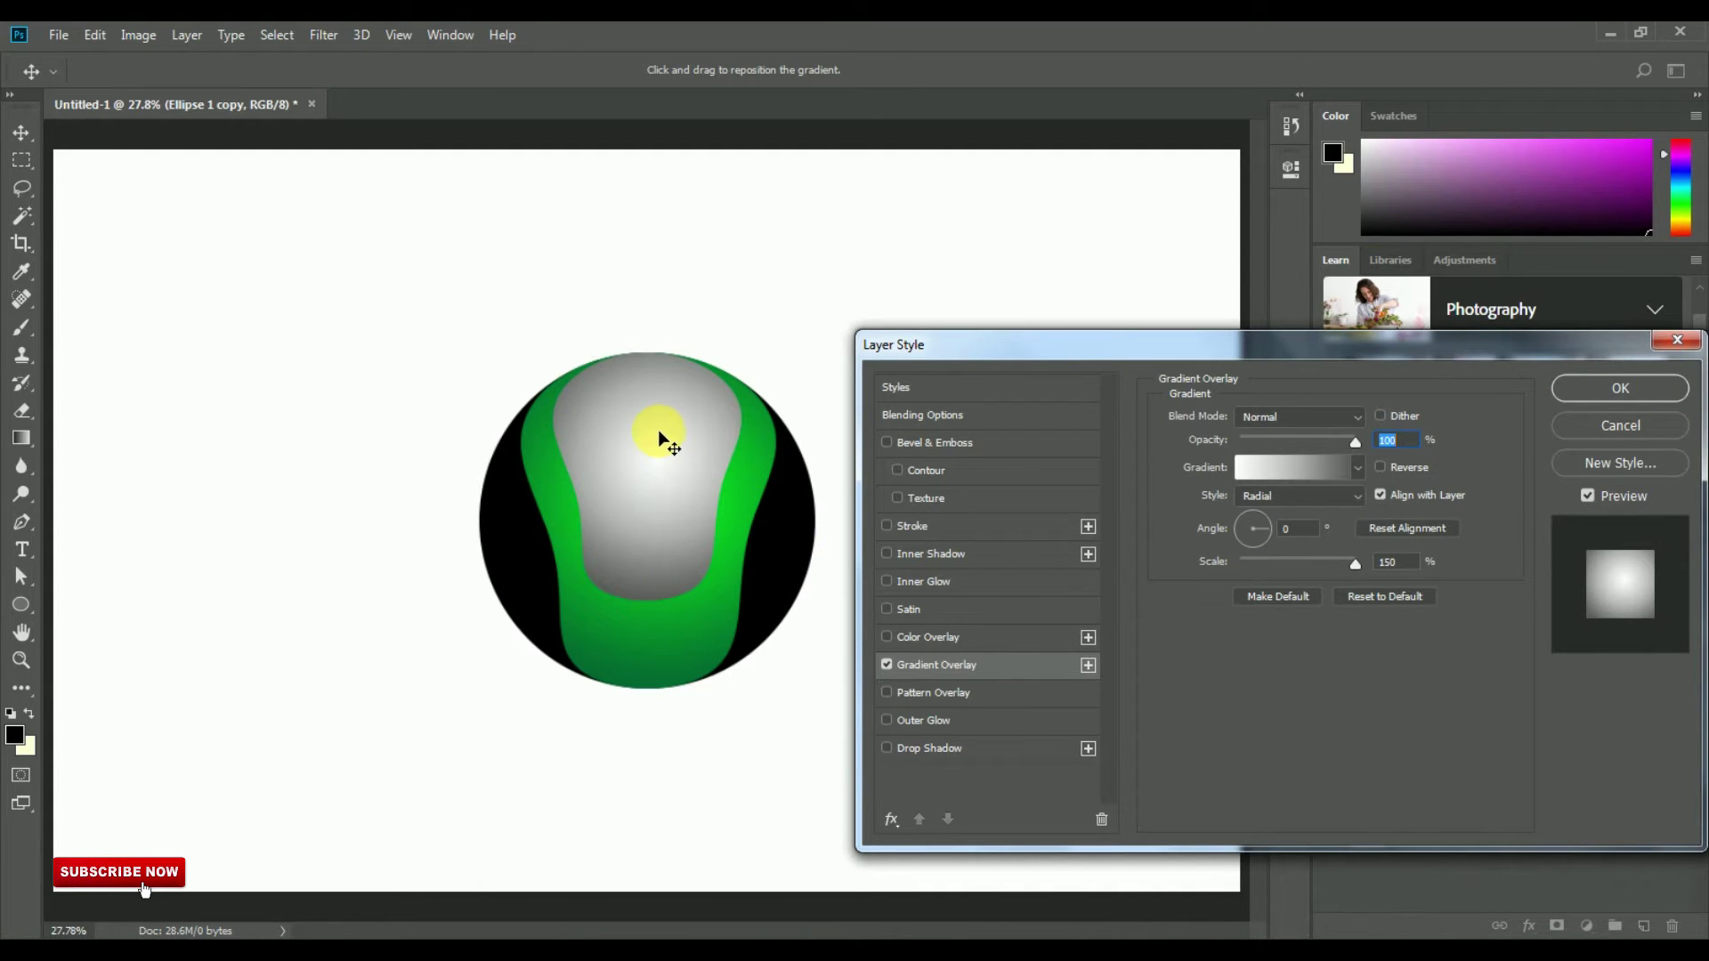
drag(1227, 343, 1150, 179)
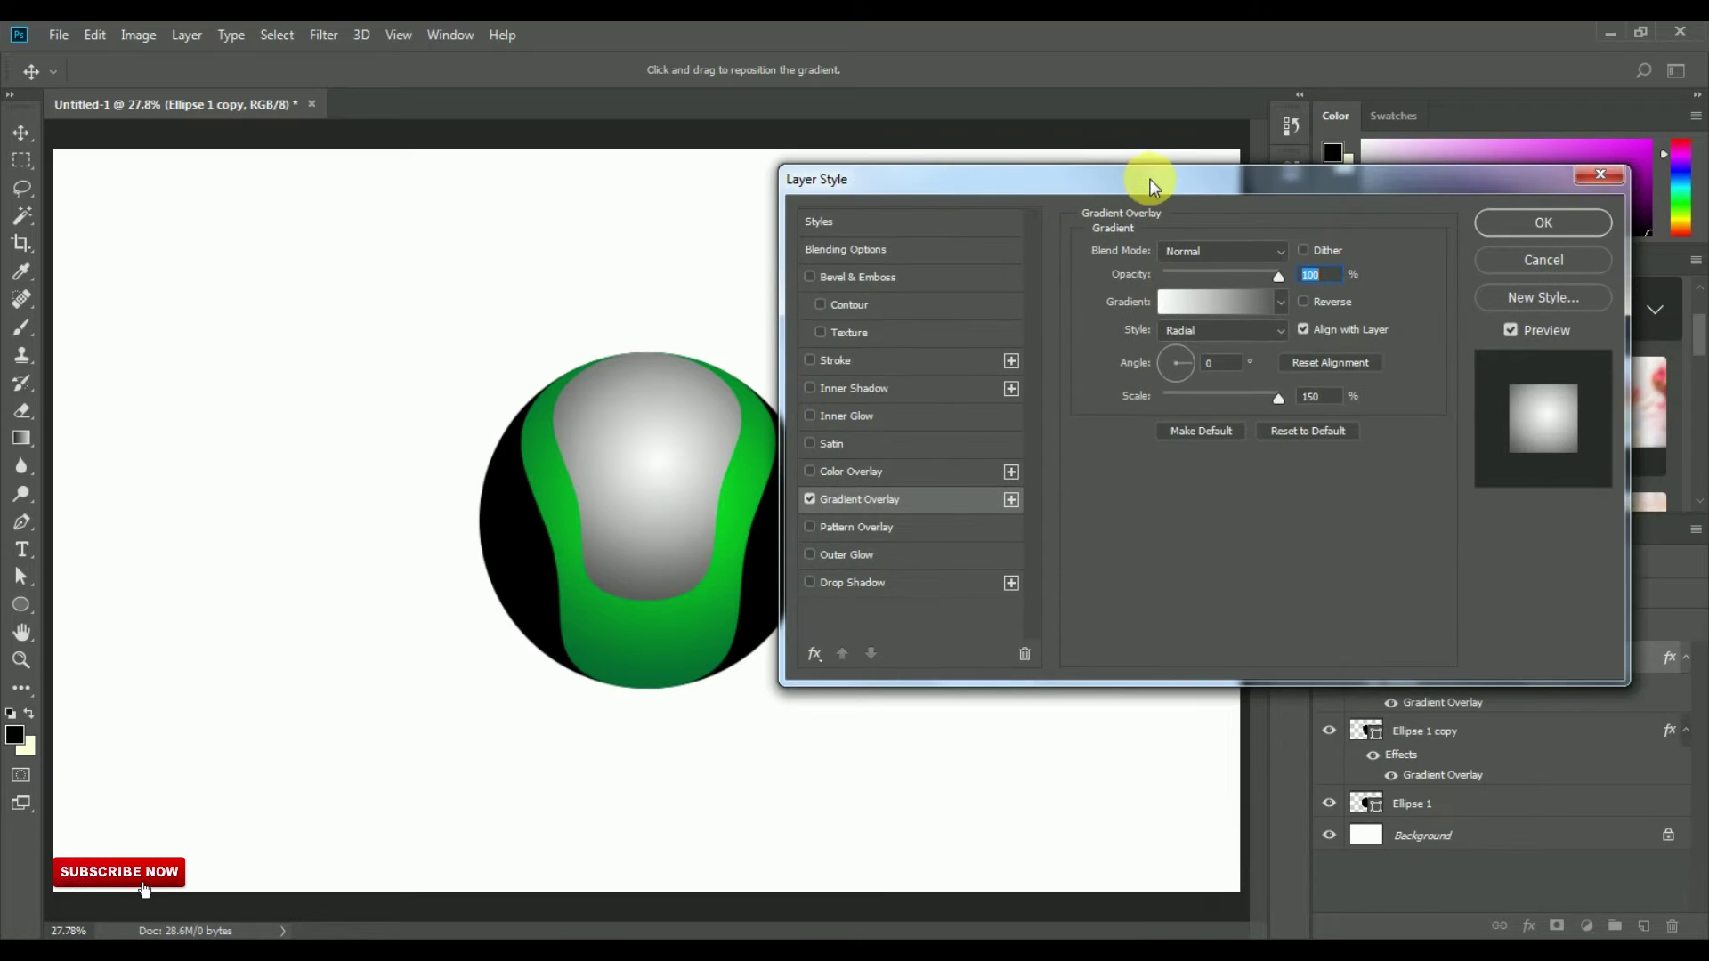
click(1498, 226)
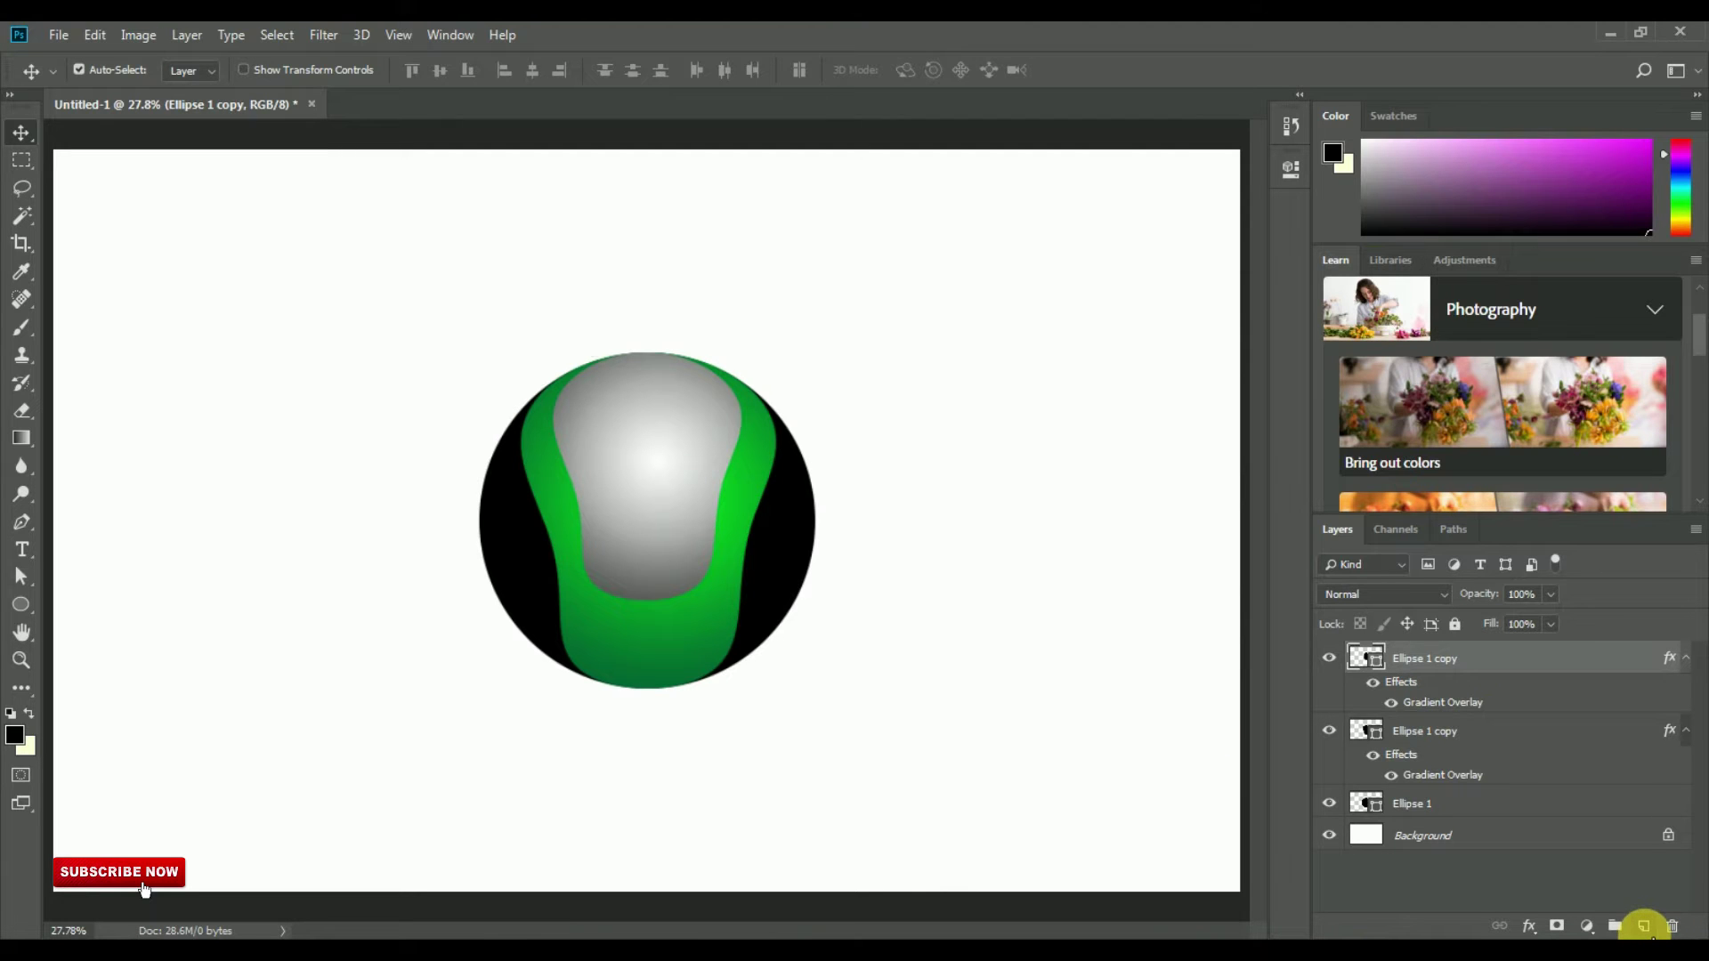
- Create Layer 1 and place it between the silver shape and the lower ellipse copy
click(1644, 925)
mouse_move(1441, 659)
mouse_down()
mouse_move(1445, 763)
mouse_move(1404, 712)
mouse_up()
click(1328, 657)
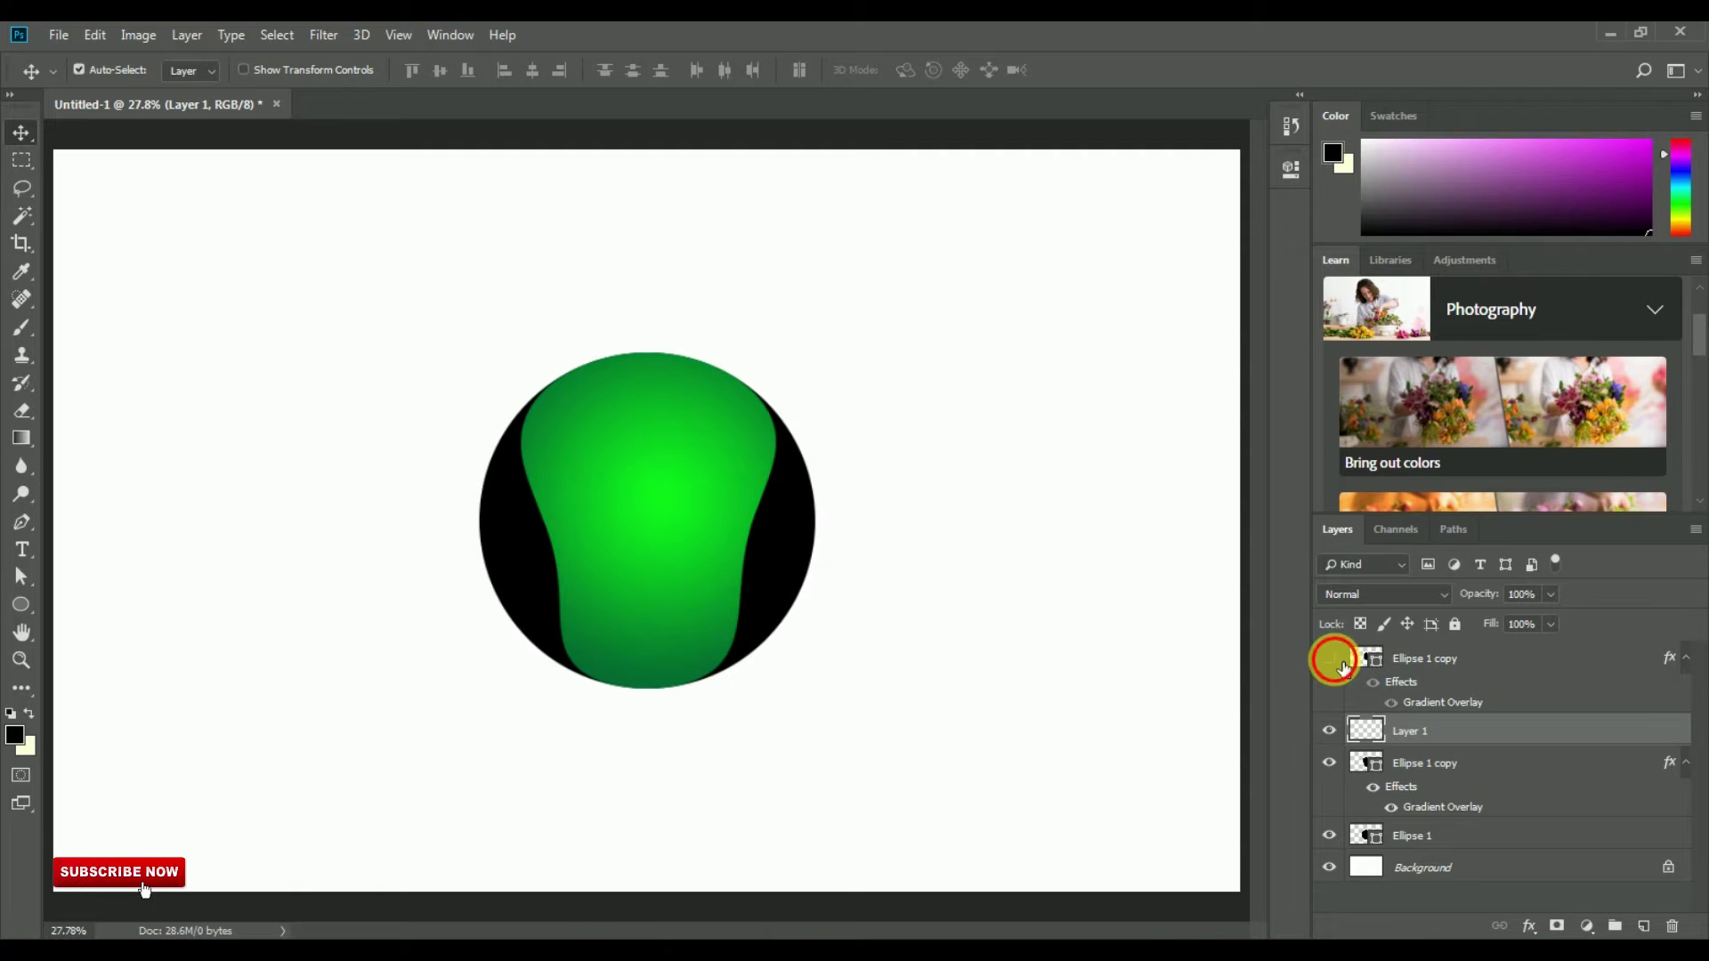
- Zoom into the circle and set the brush size to 275
click(20, 332)
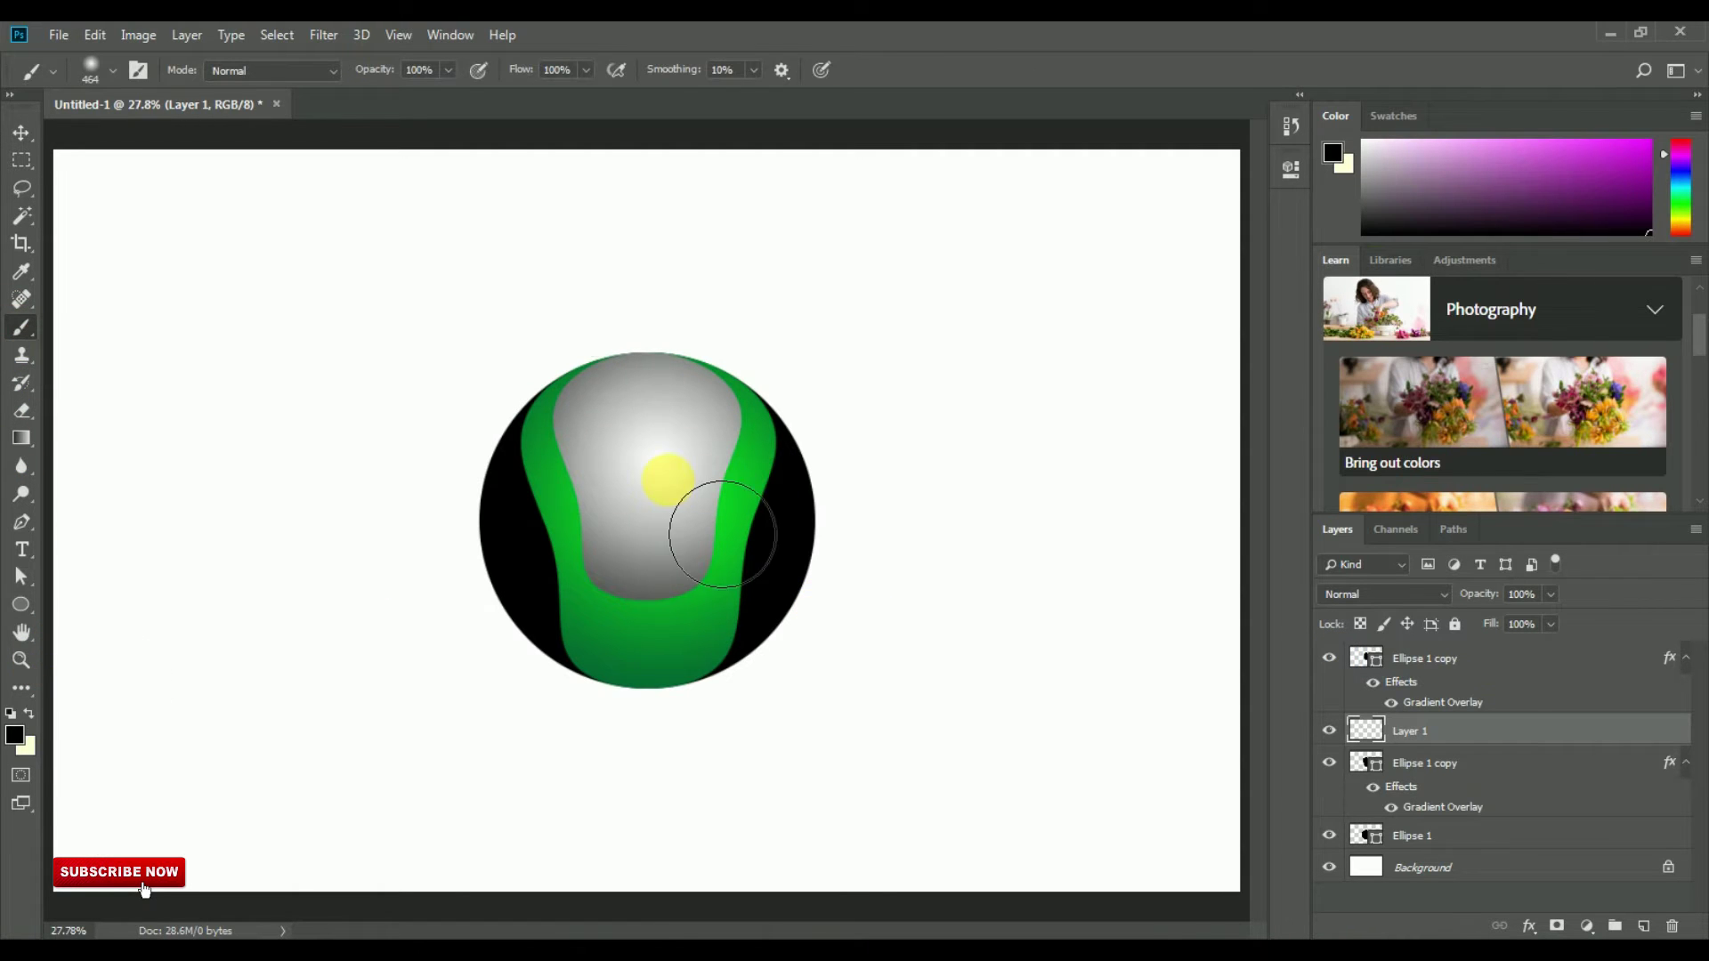
click(21, 660)
drag(674, 514, 721, 534)
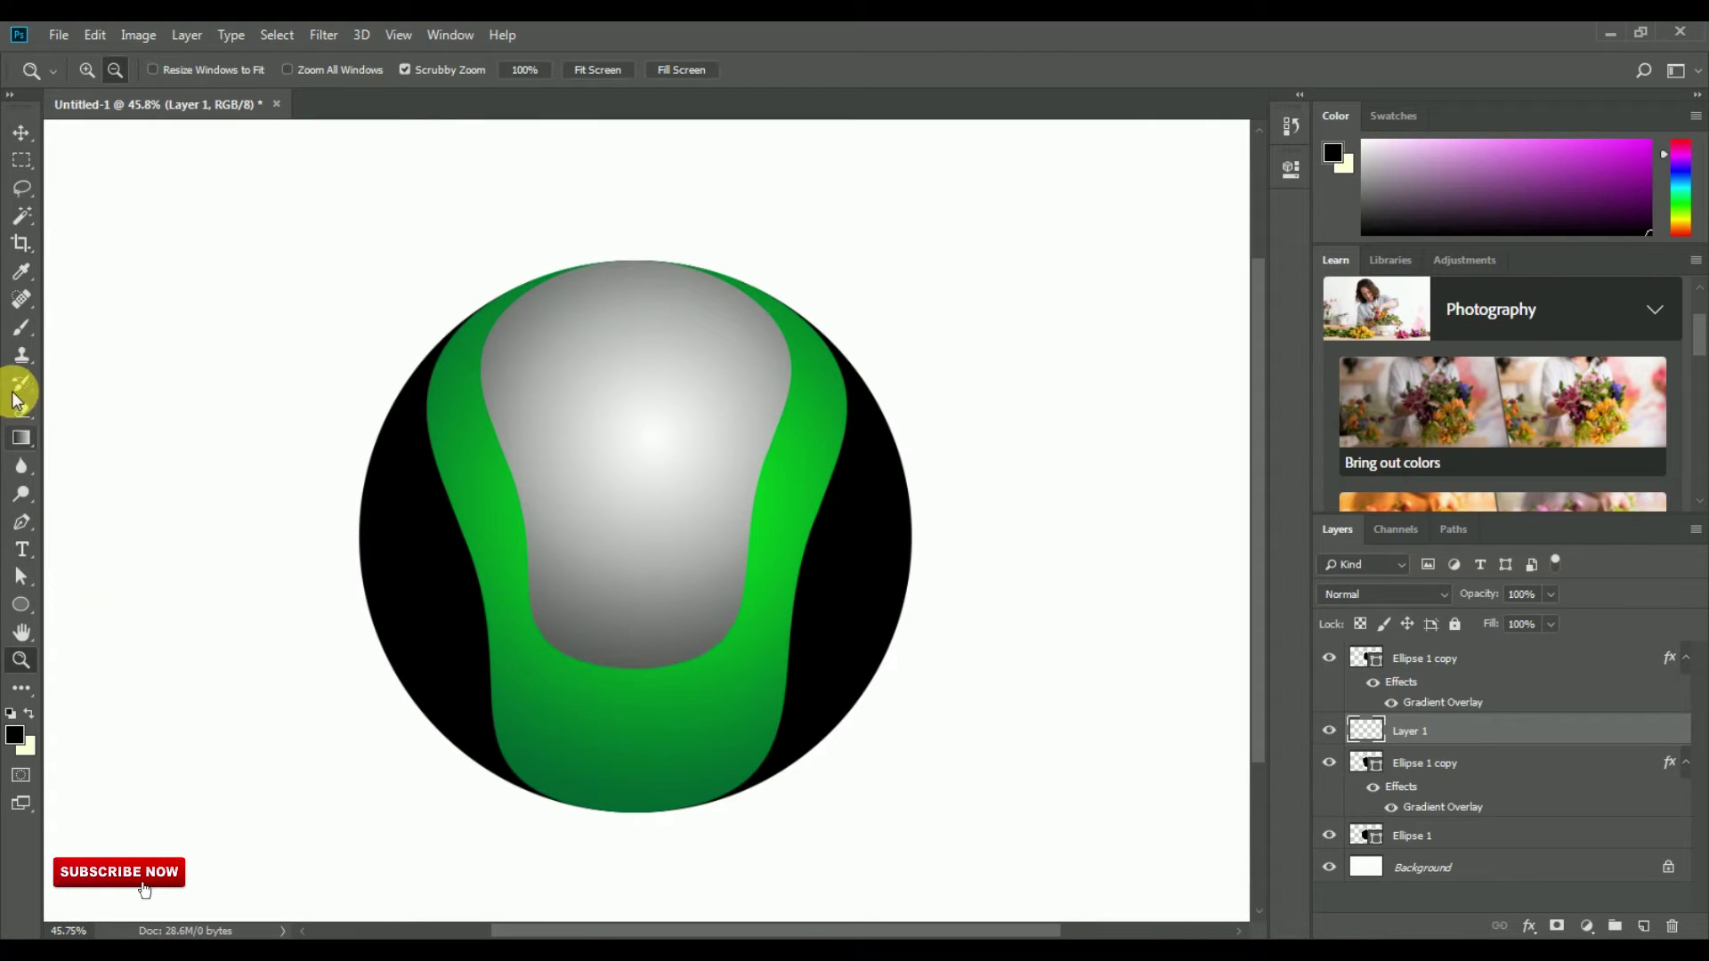
click(21, 328)
key(bracketleft)
key(bracketleft)
key(bracketleft)
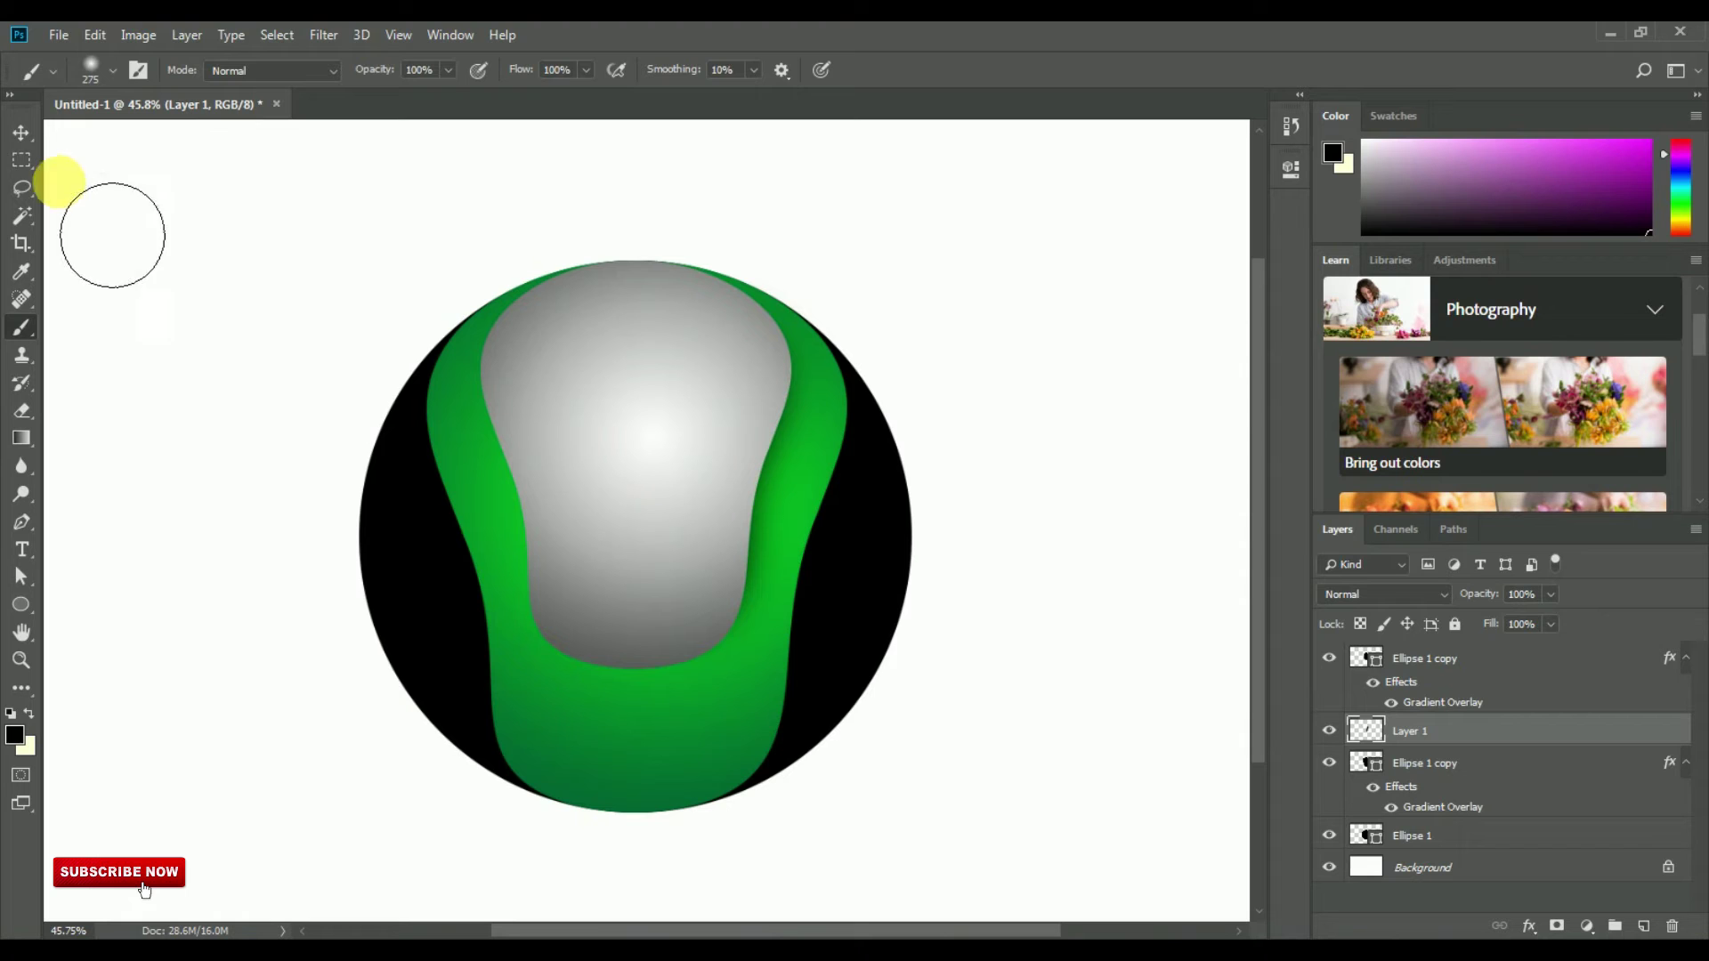
- Check Layer 1's visibility and copy its contents
click(21, 132)
click(1328, 730)
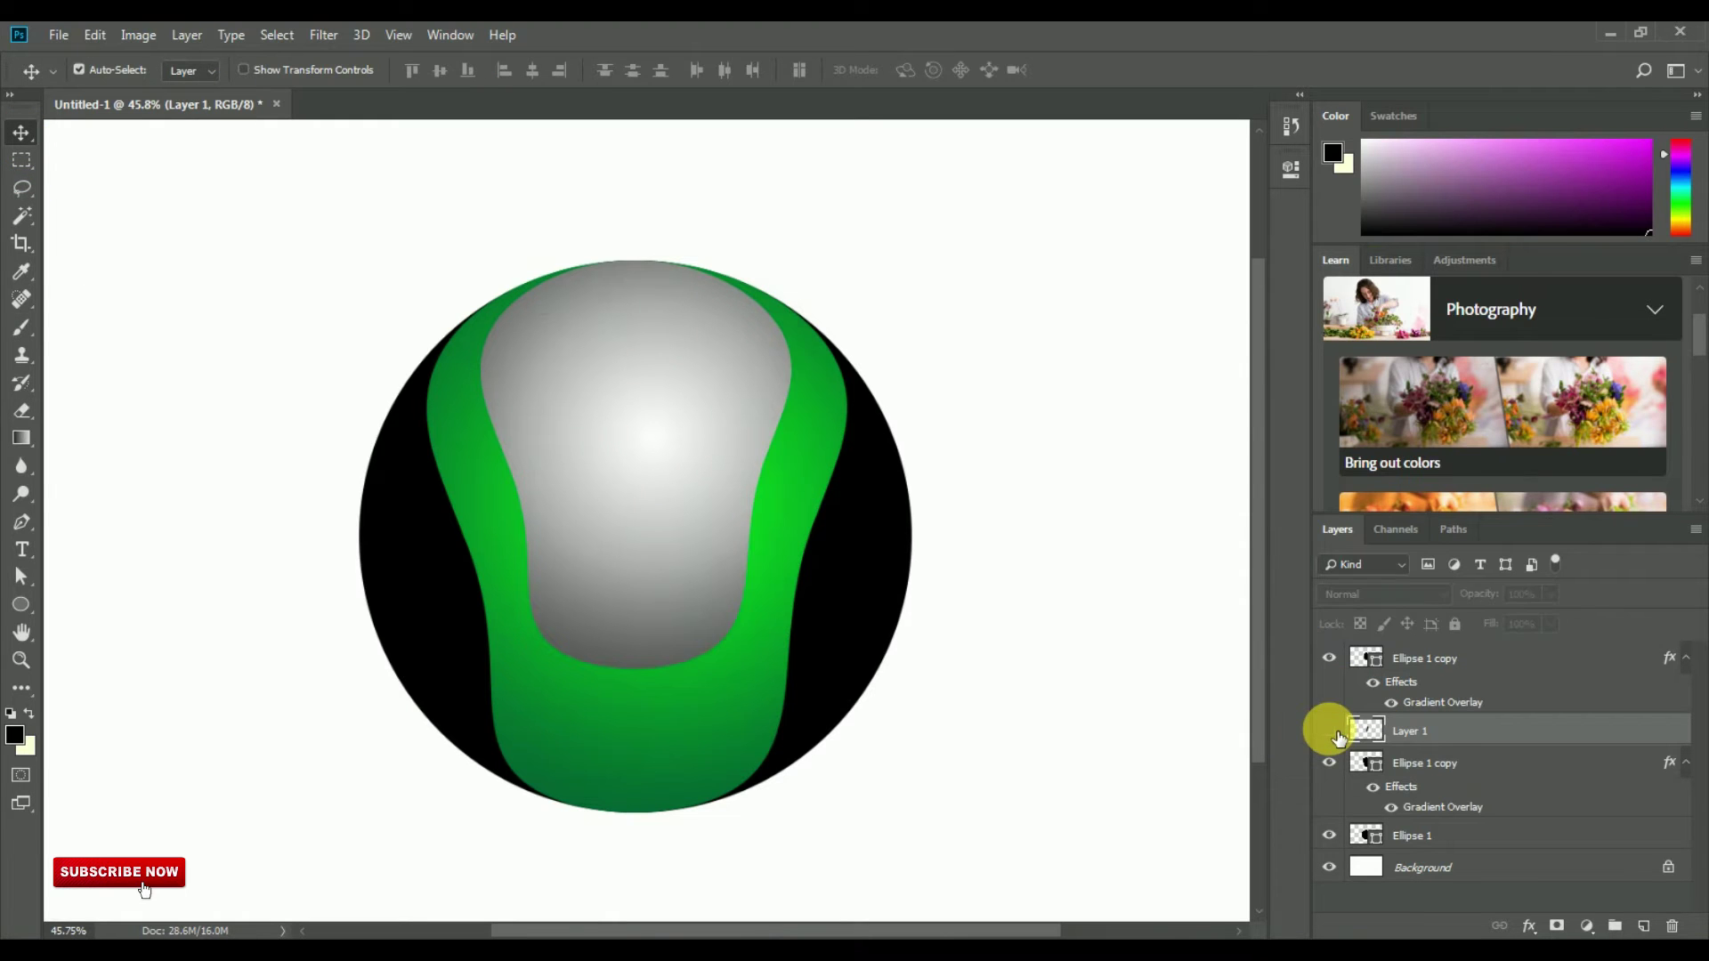
click(94, 35)
click(116, 182)
click(106, 35)
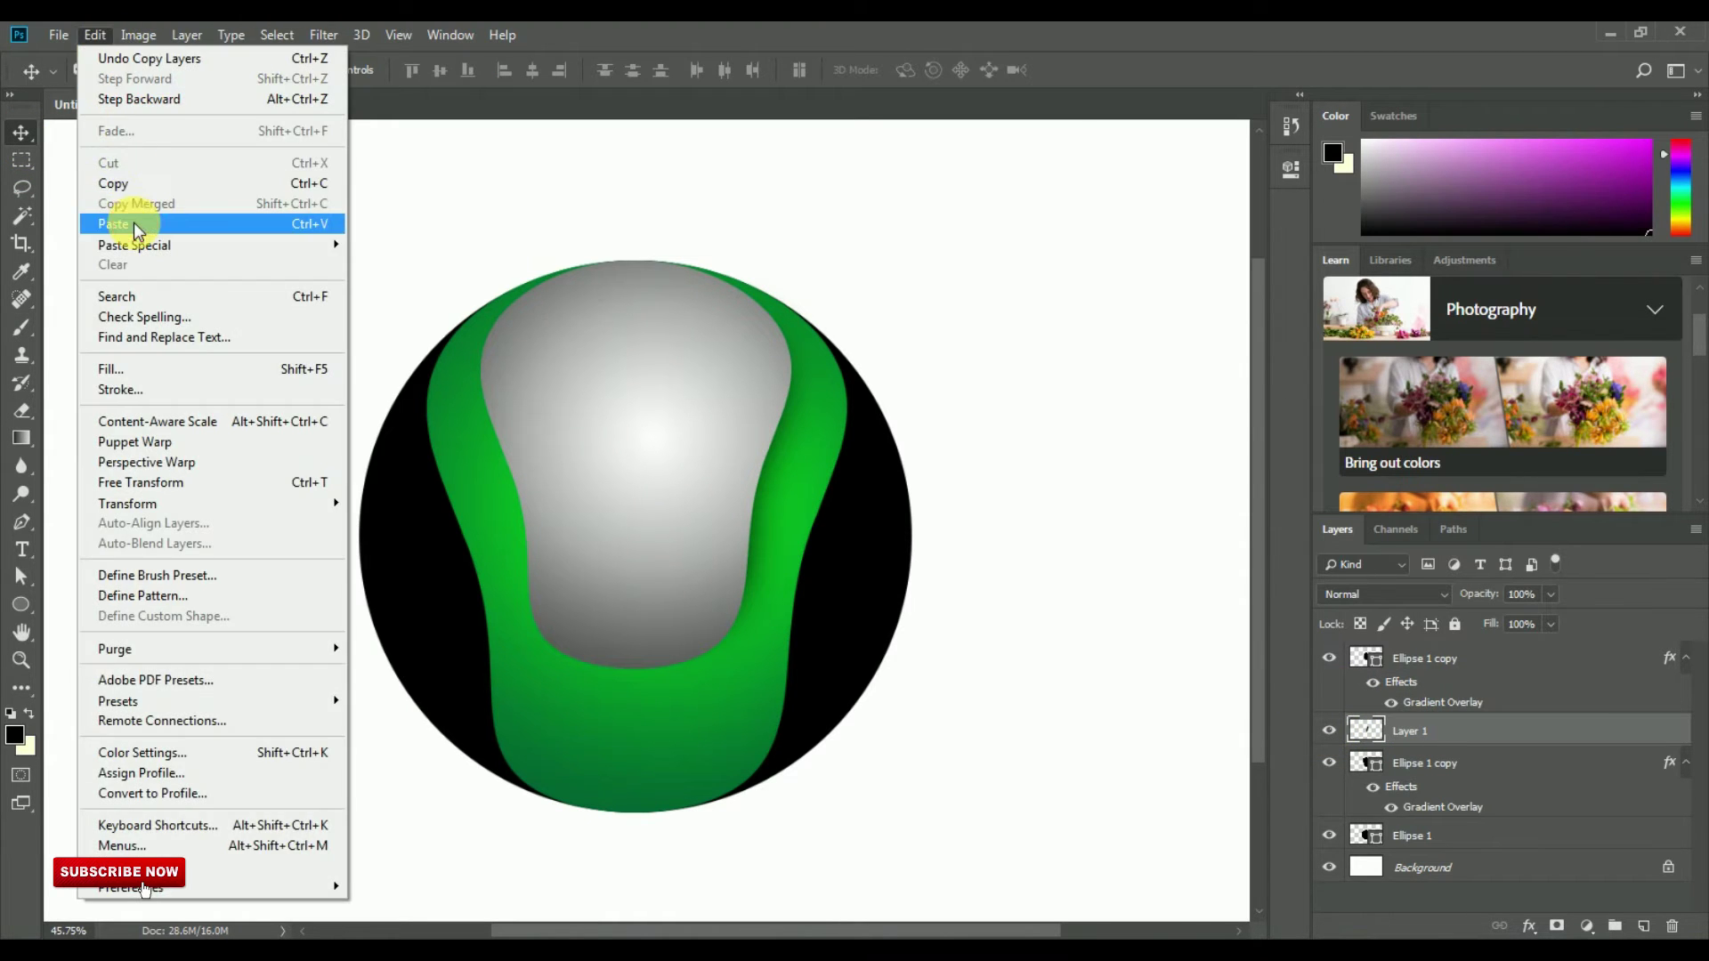
- Paste Layer 1 as Layer 2 and flip it horizontally
click(133, 223)
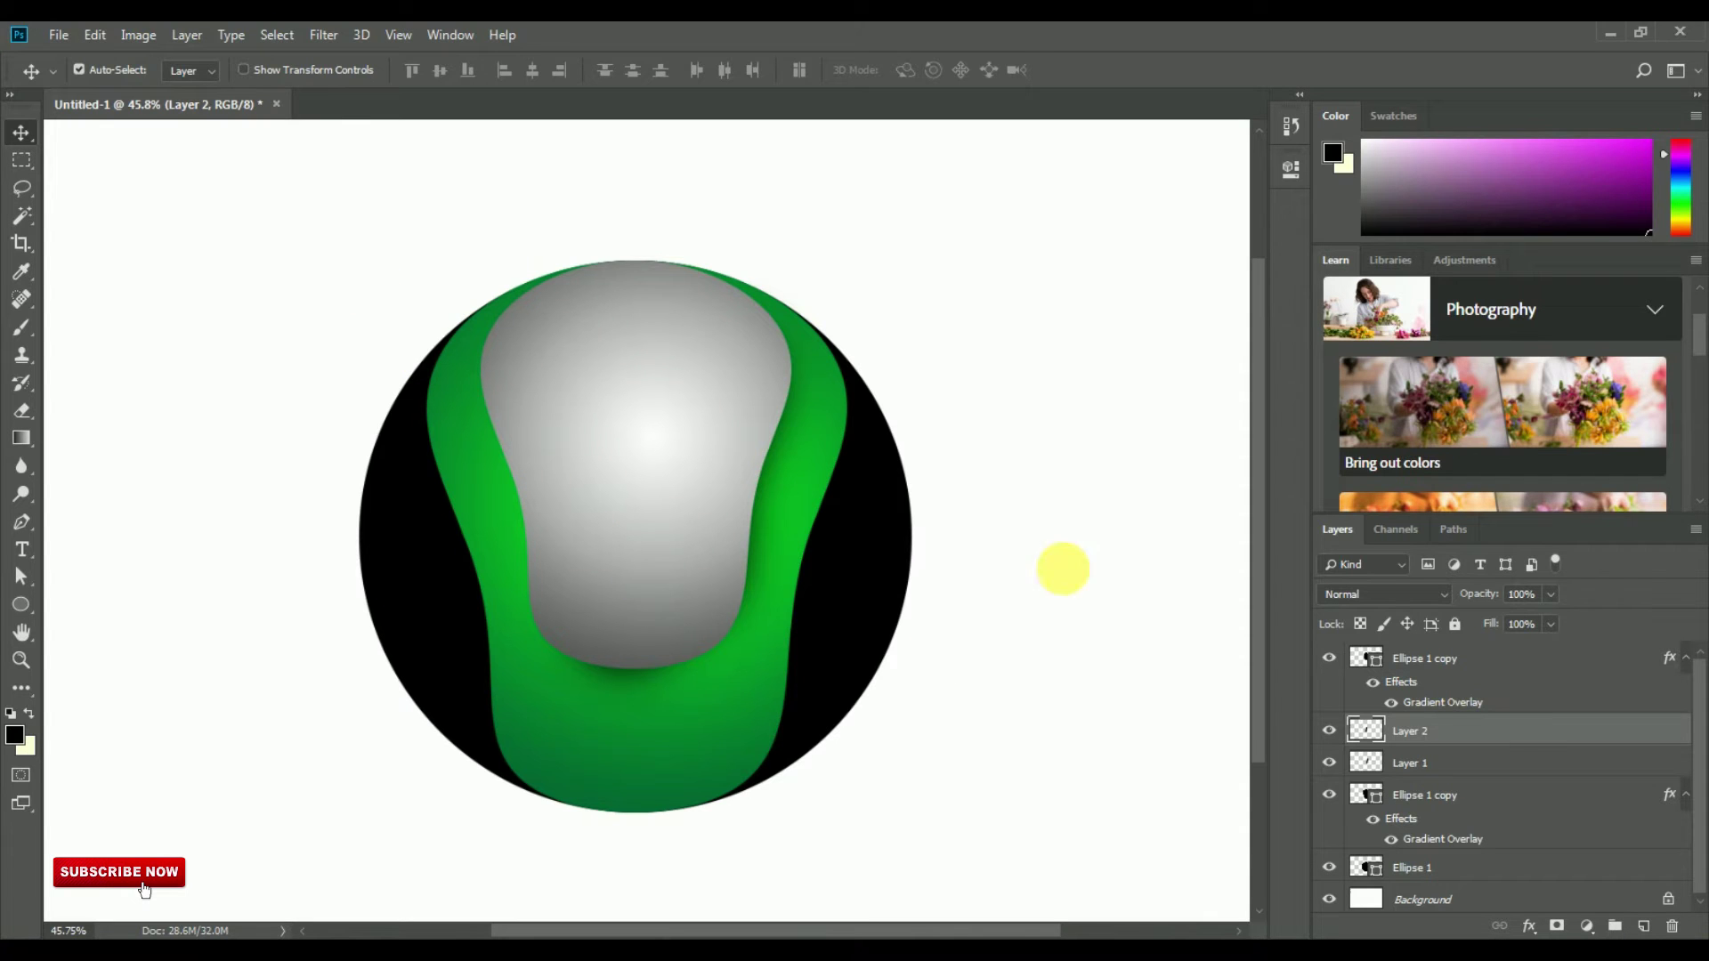
click(94, 35)
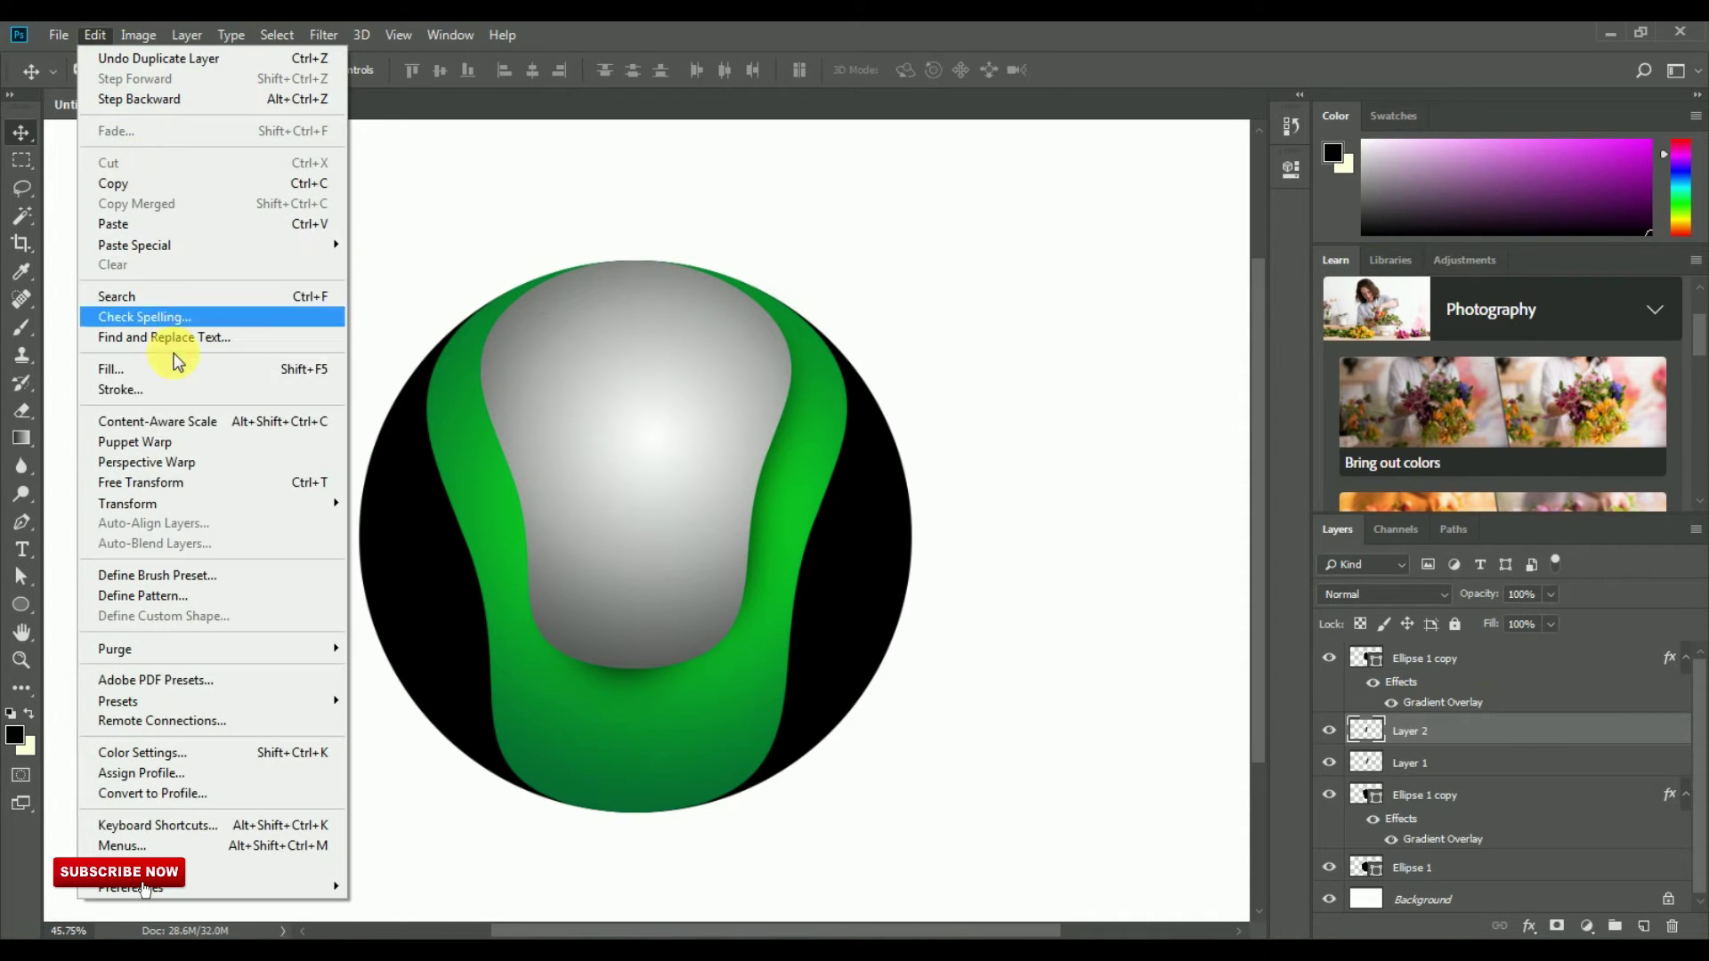
click(187, 481)
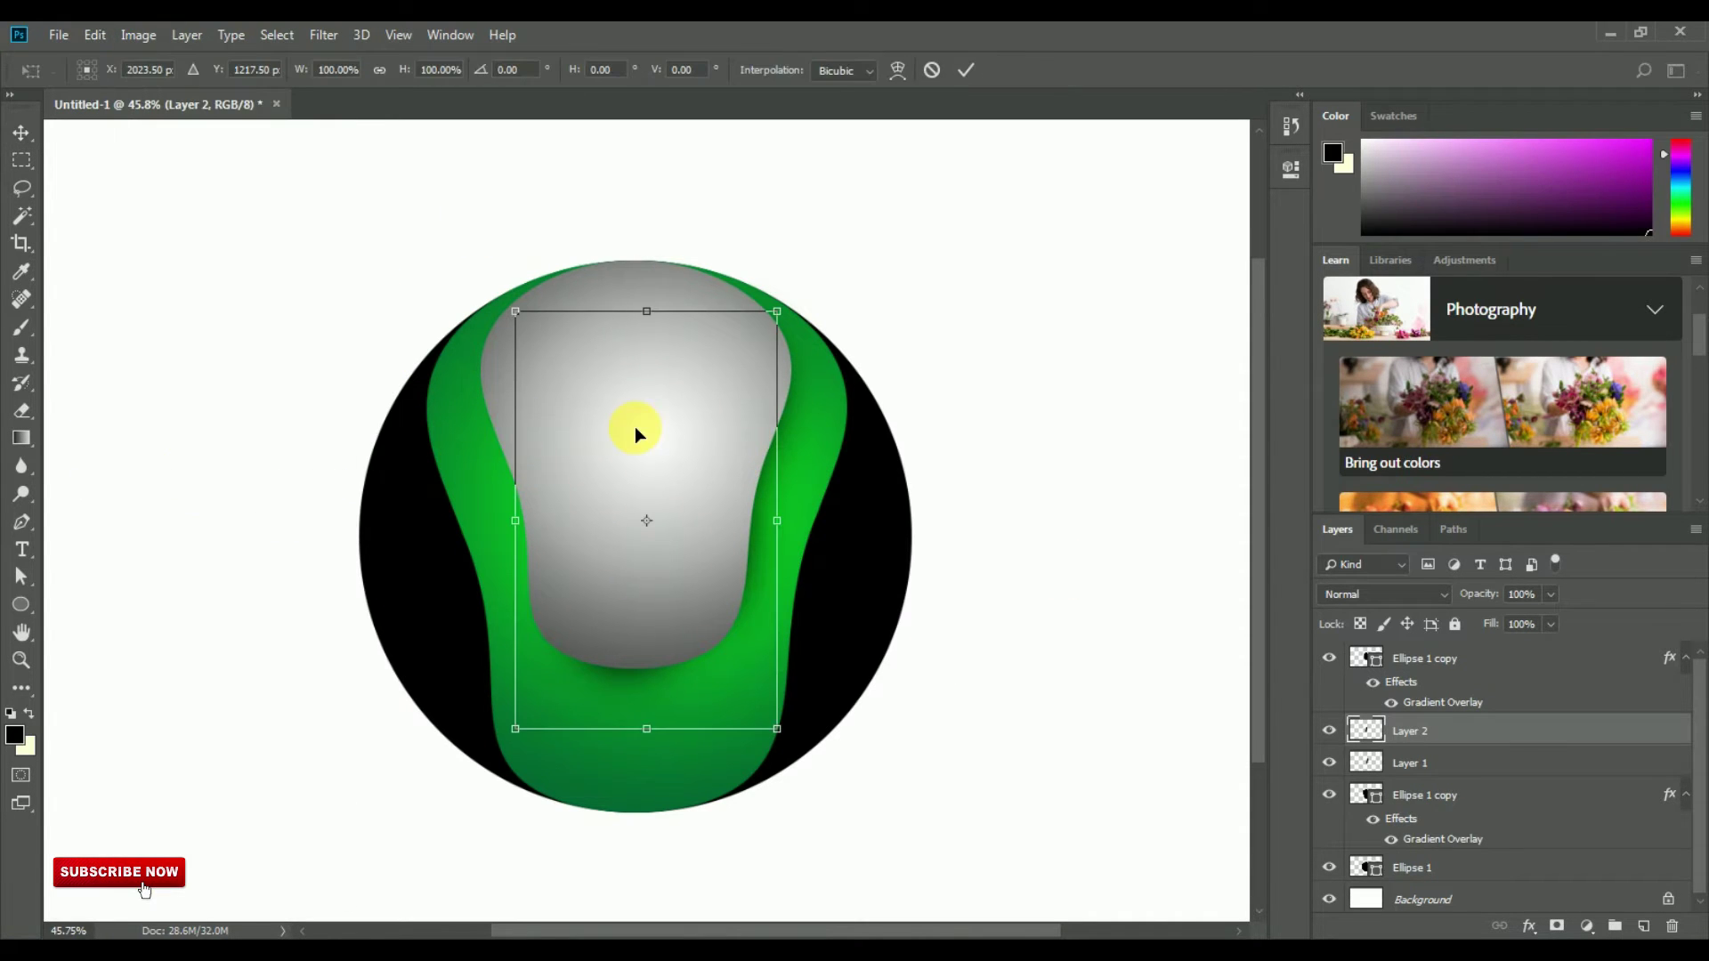
right_click(634, 377)
click(680, 642)
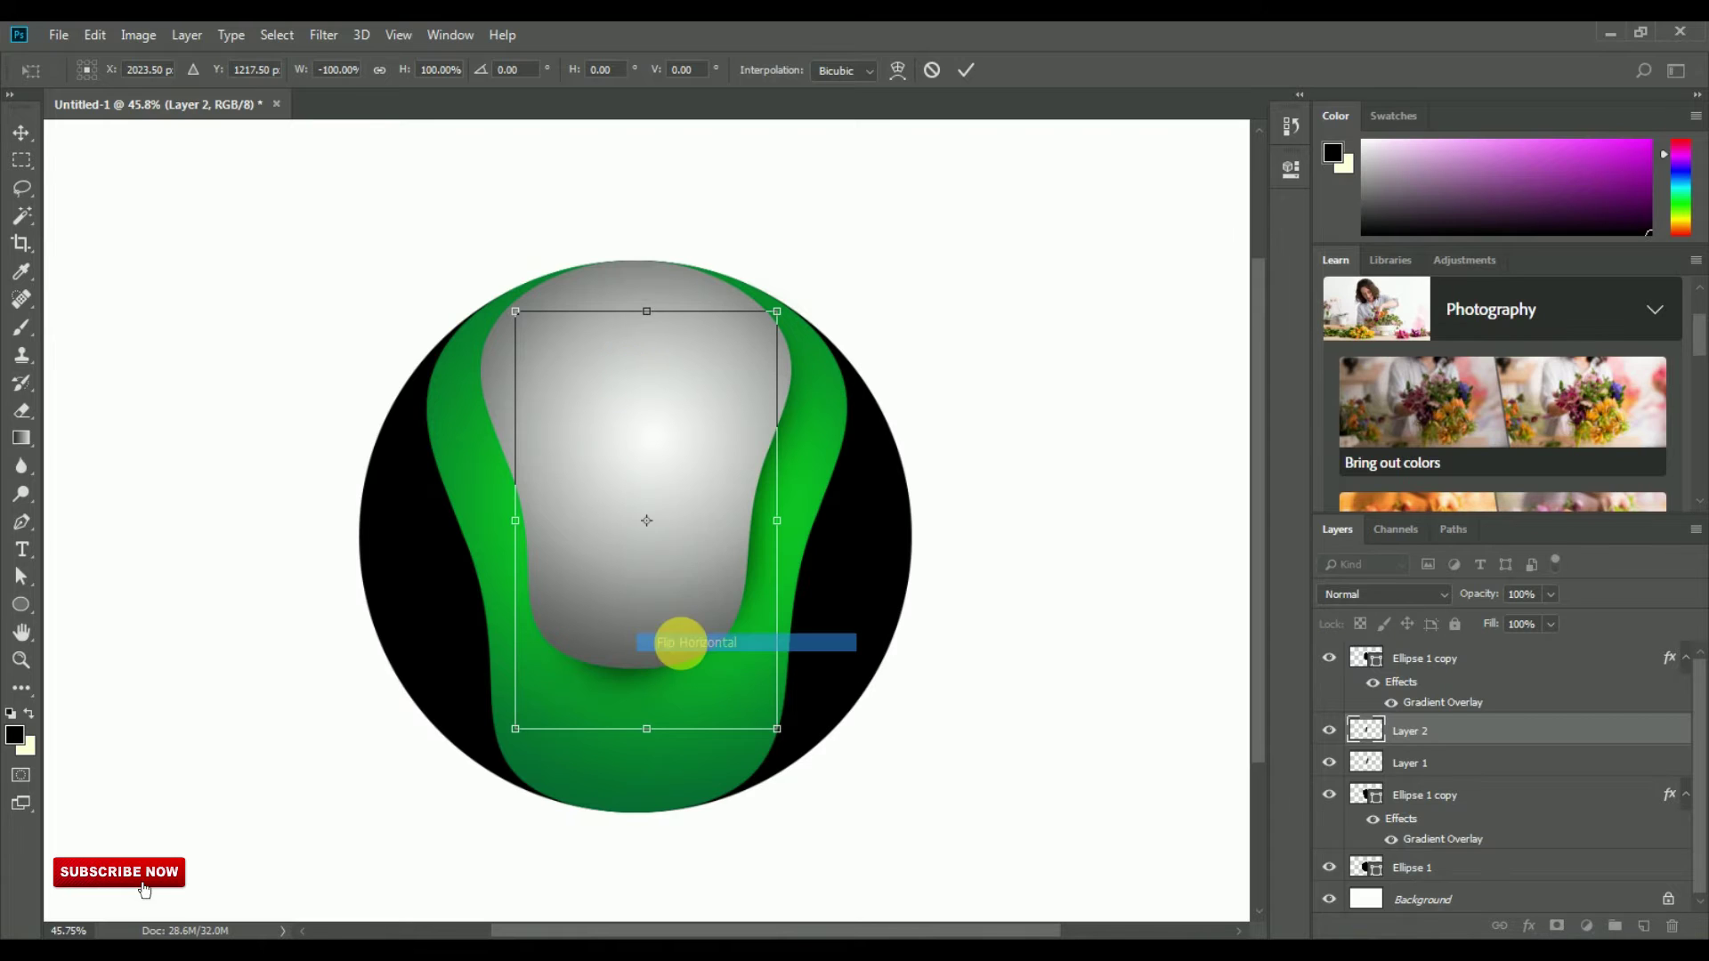
- Shift the flipped Layer 2 slightly left onto the centre and commit the transform
drag(714, 455, 627, 431)
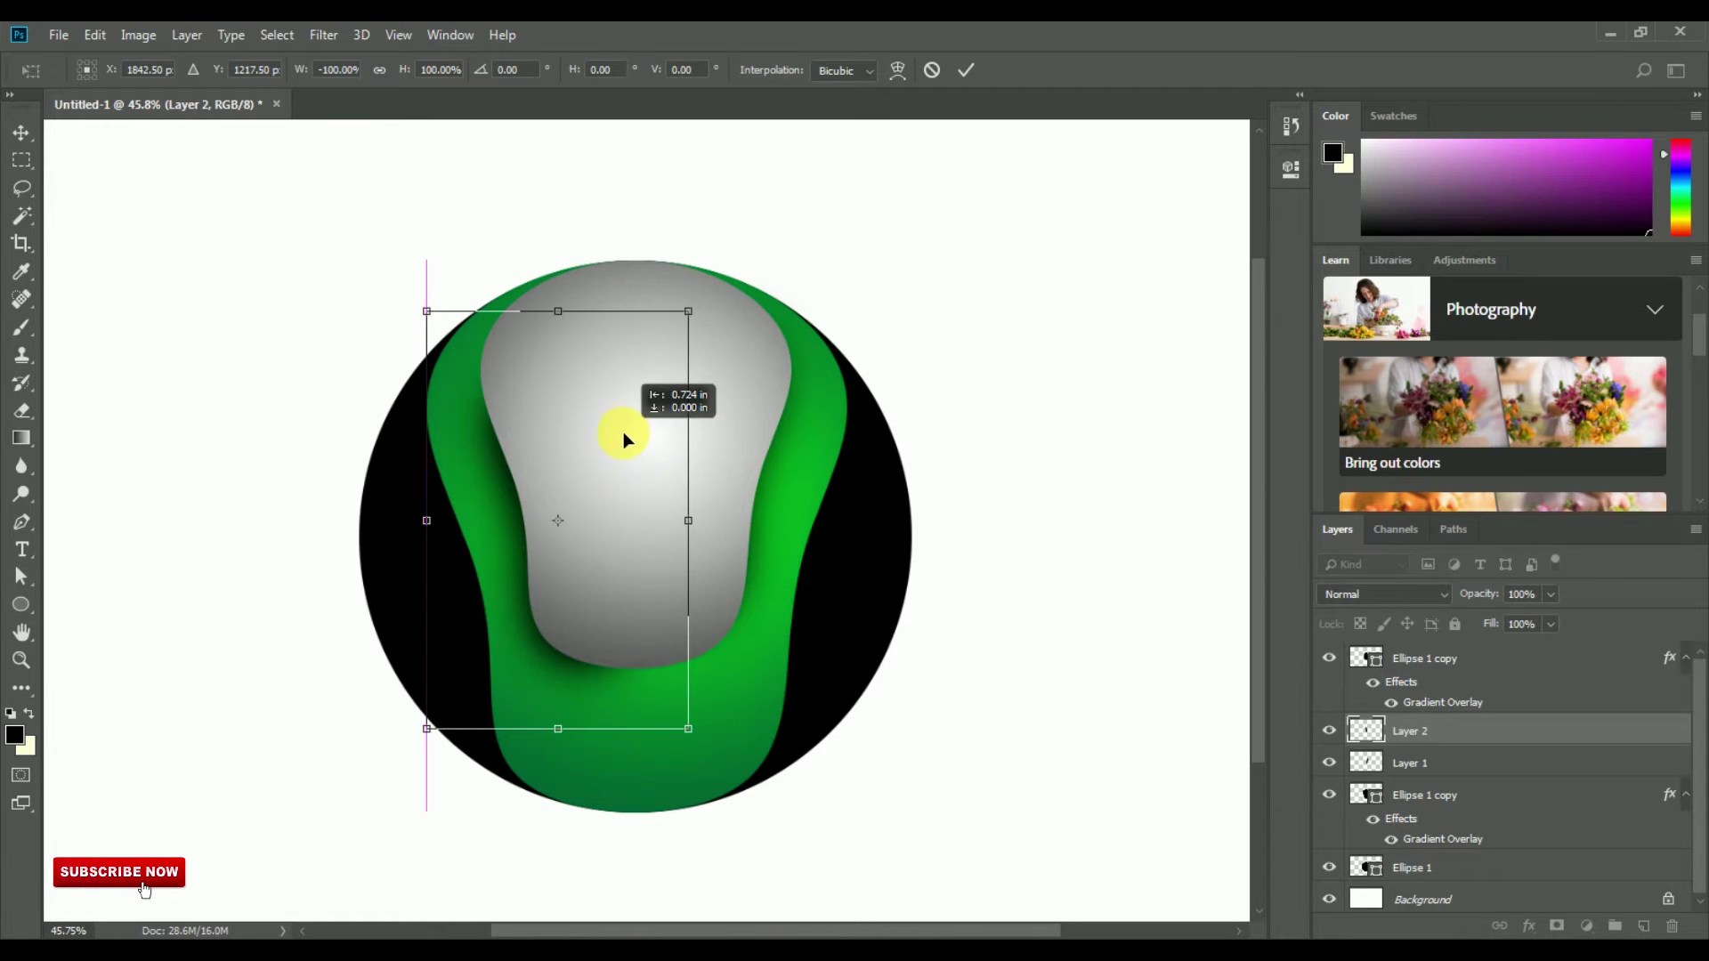
drag(630, 426, 601, 425)
key(shift)
key(Left)
key(Left)
key(Left)
key(Left)
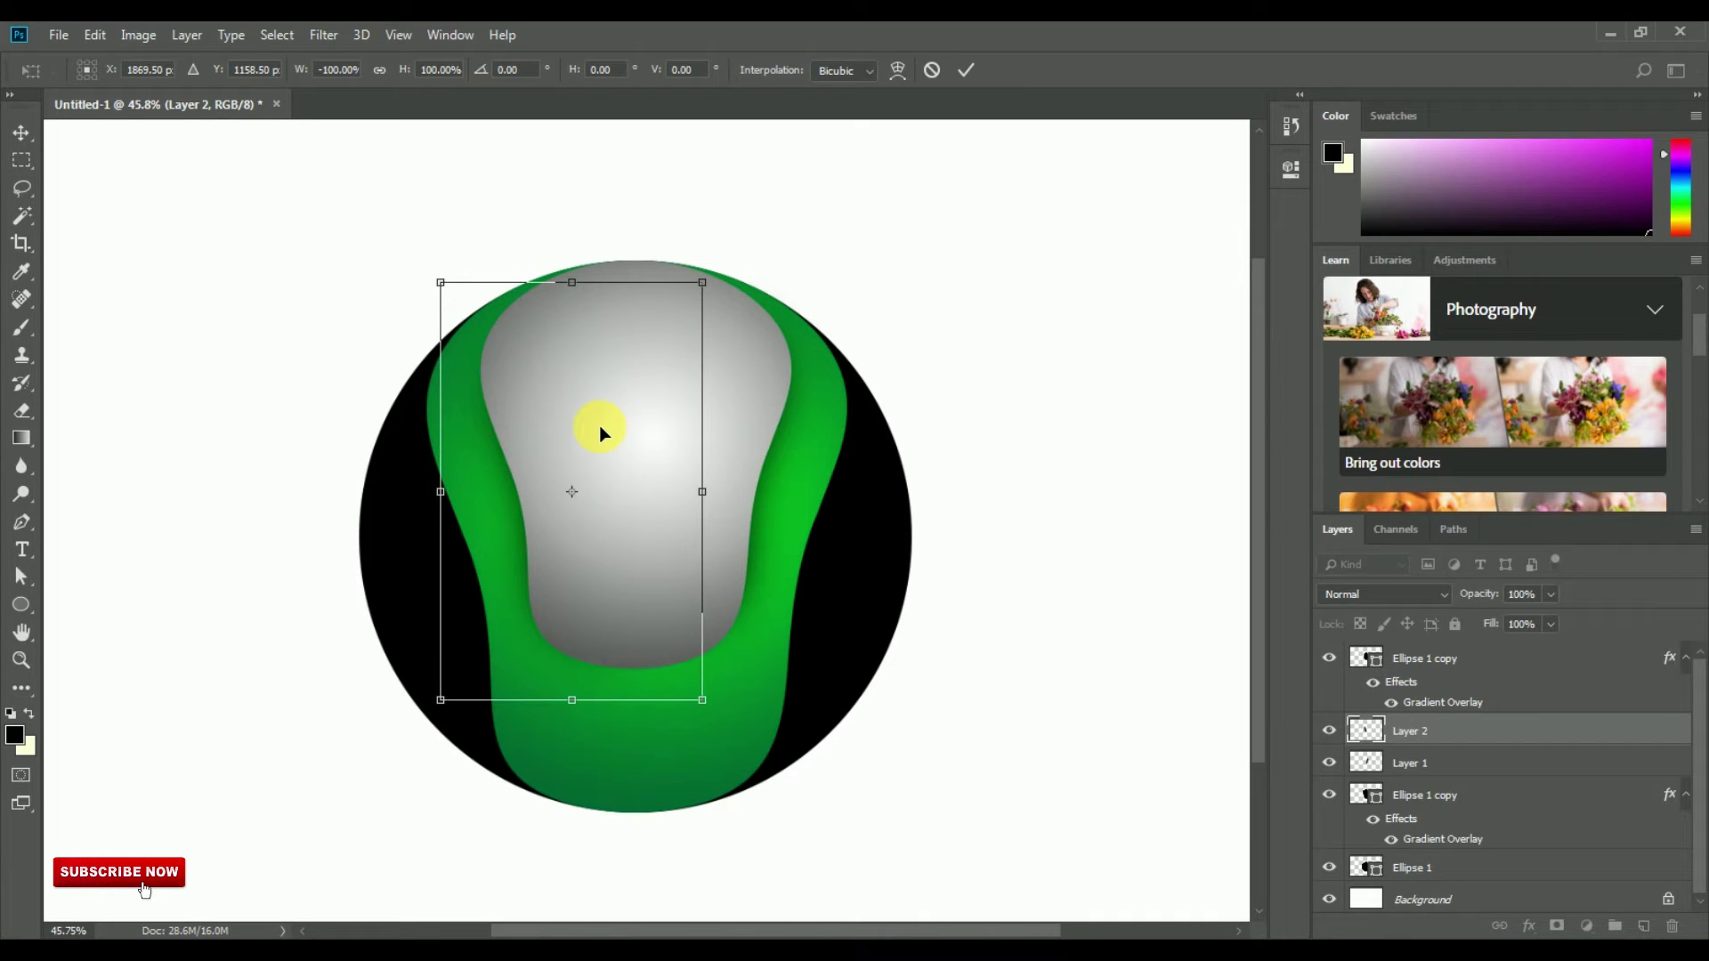
click(965, 69)
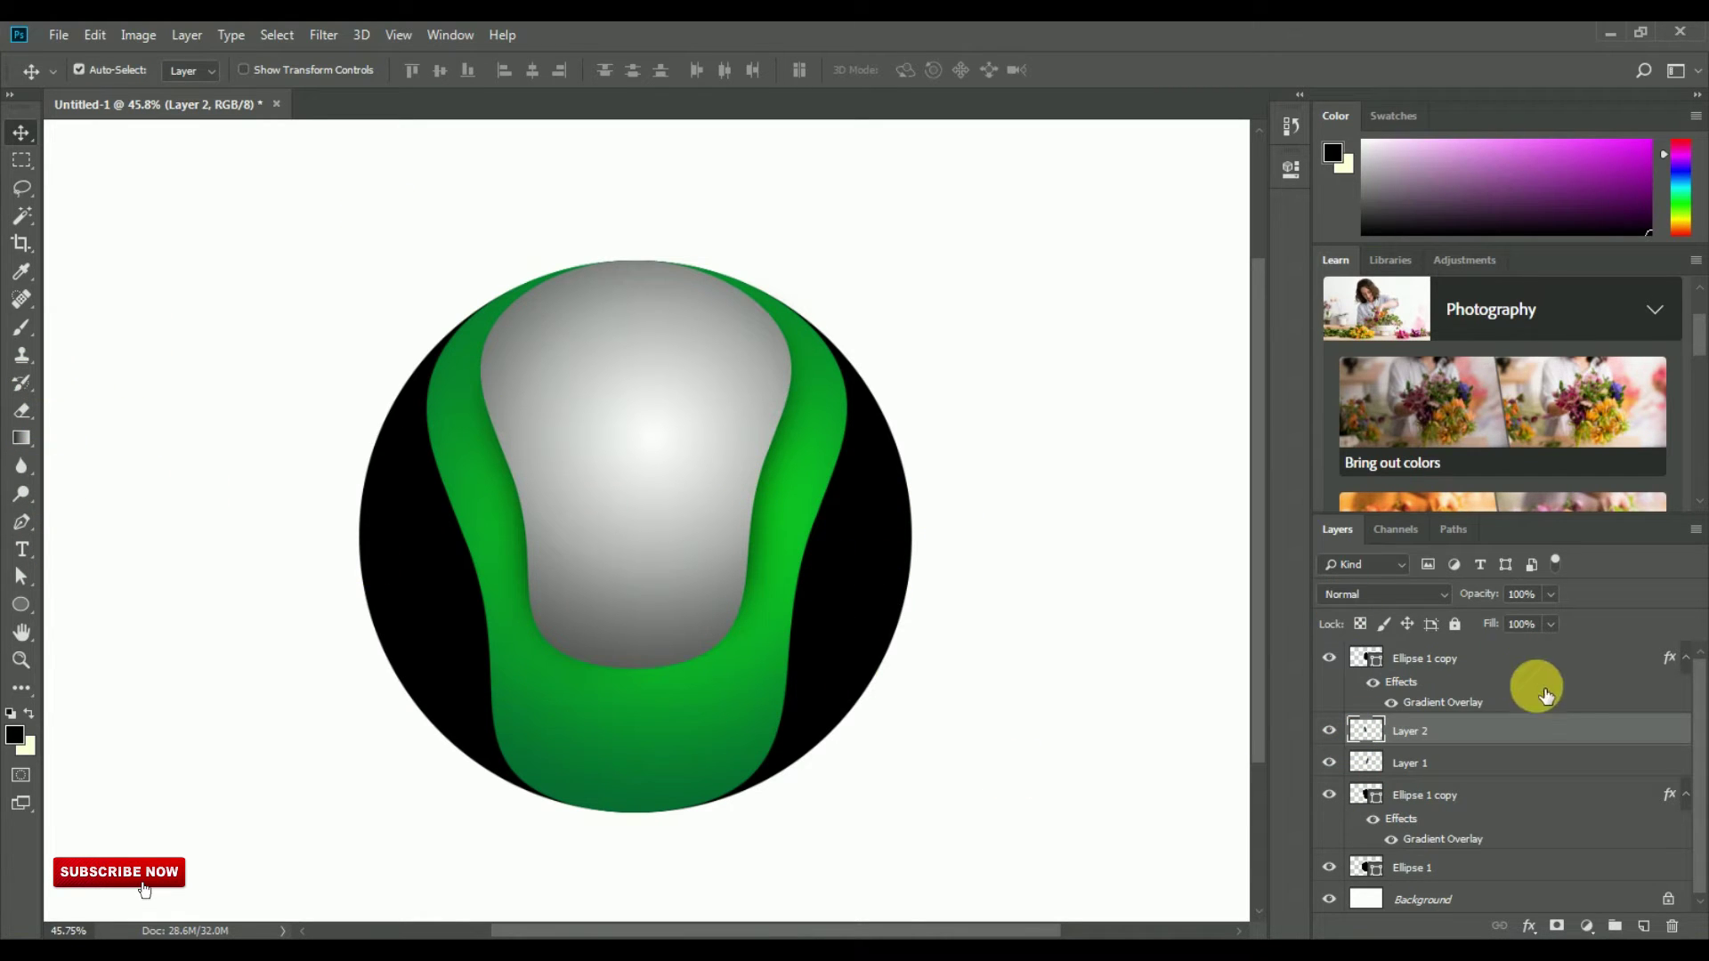
- Add a new empty Layer 3 at the top of the layer stack
click(1514, 665)
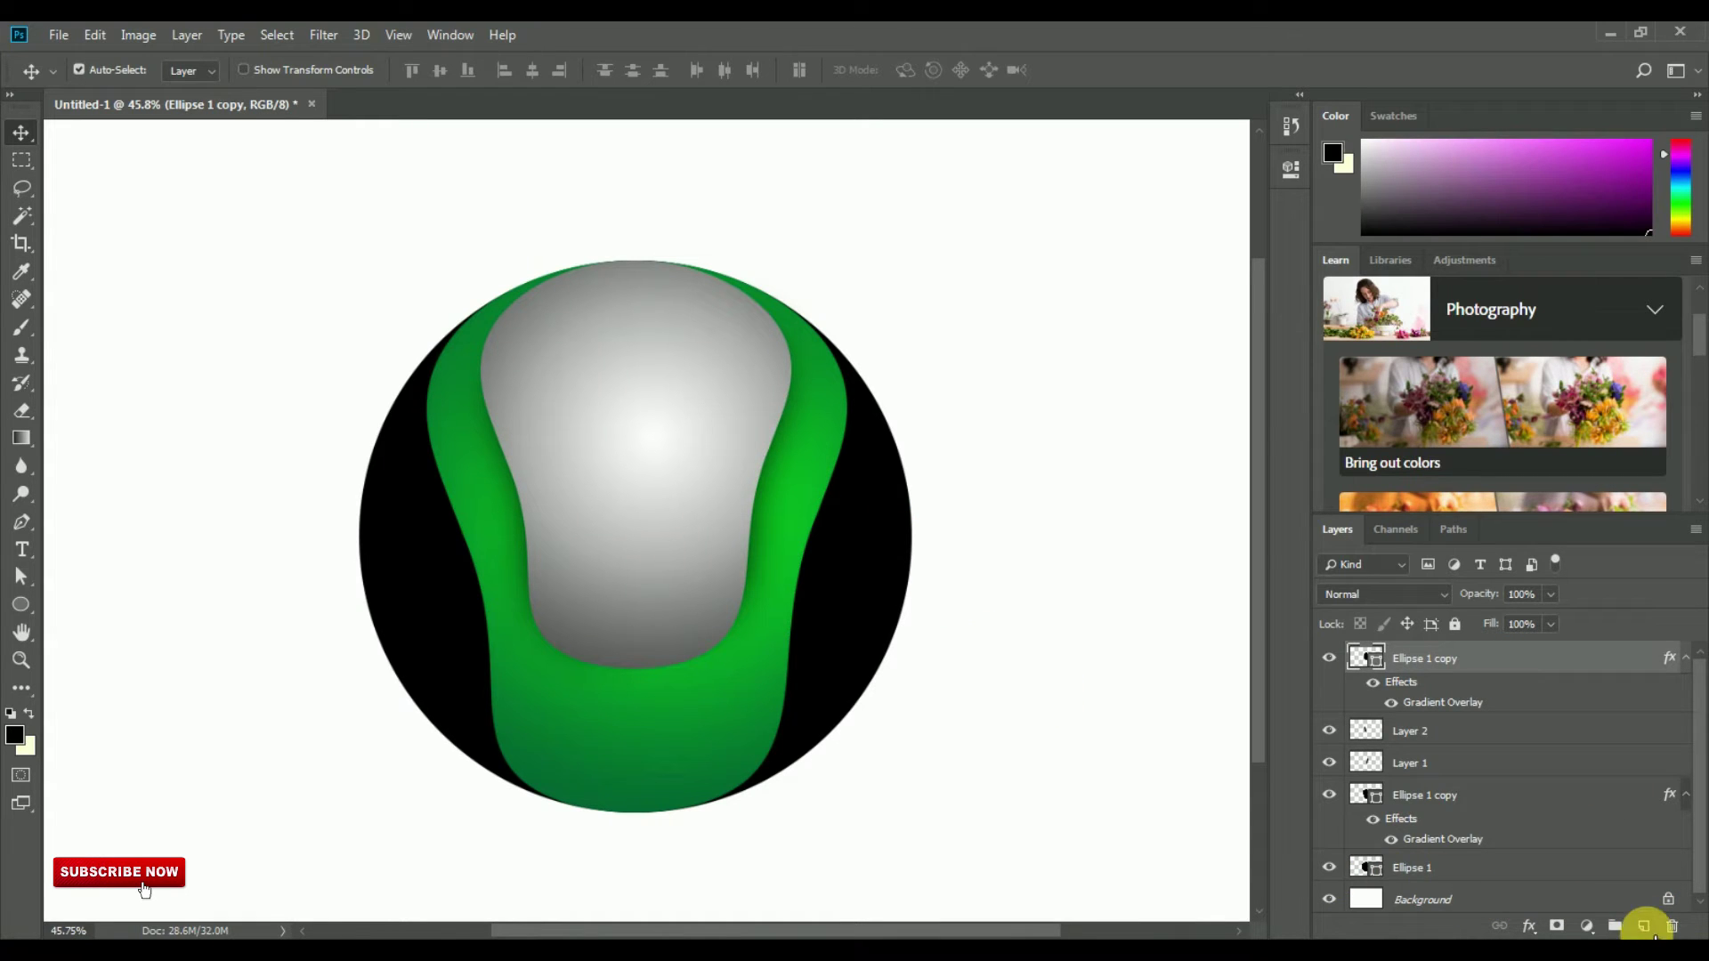
click(1644, 926)
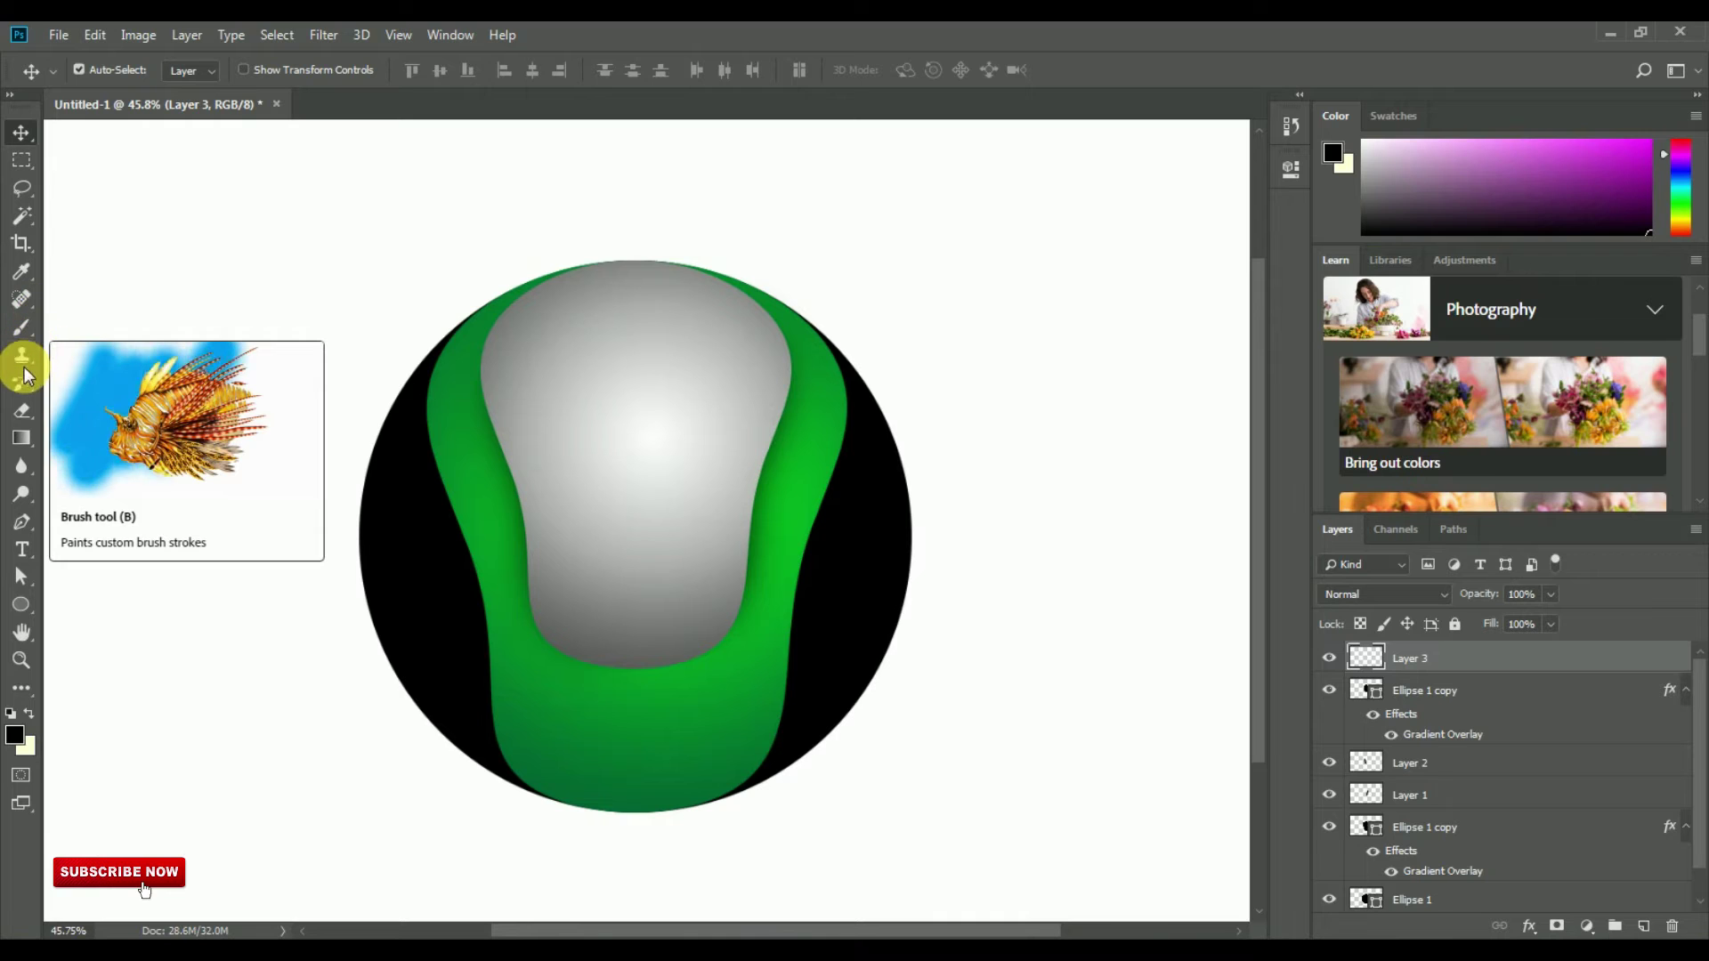
click(21, 604)
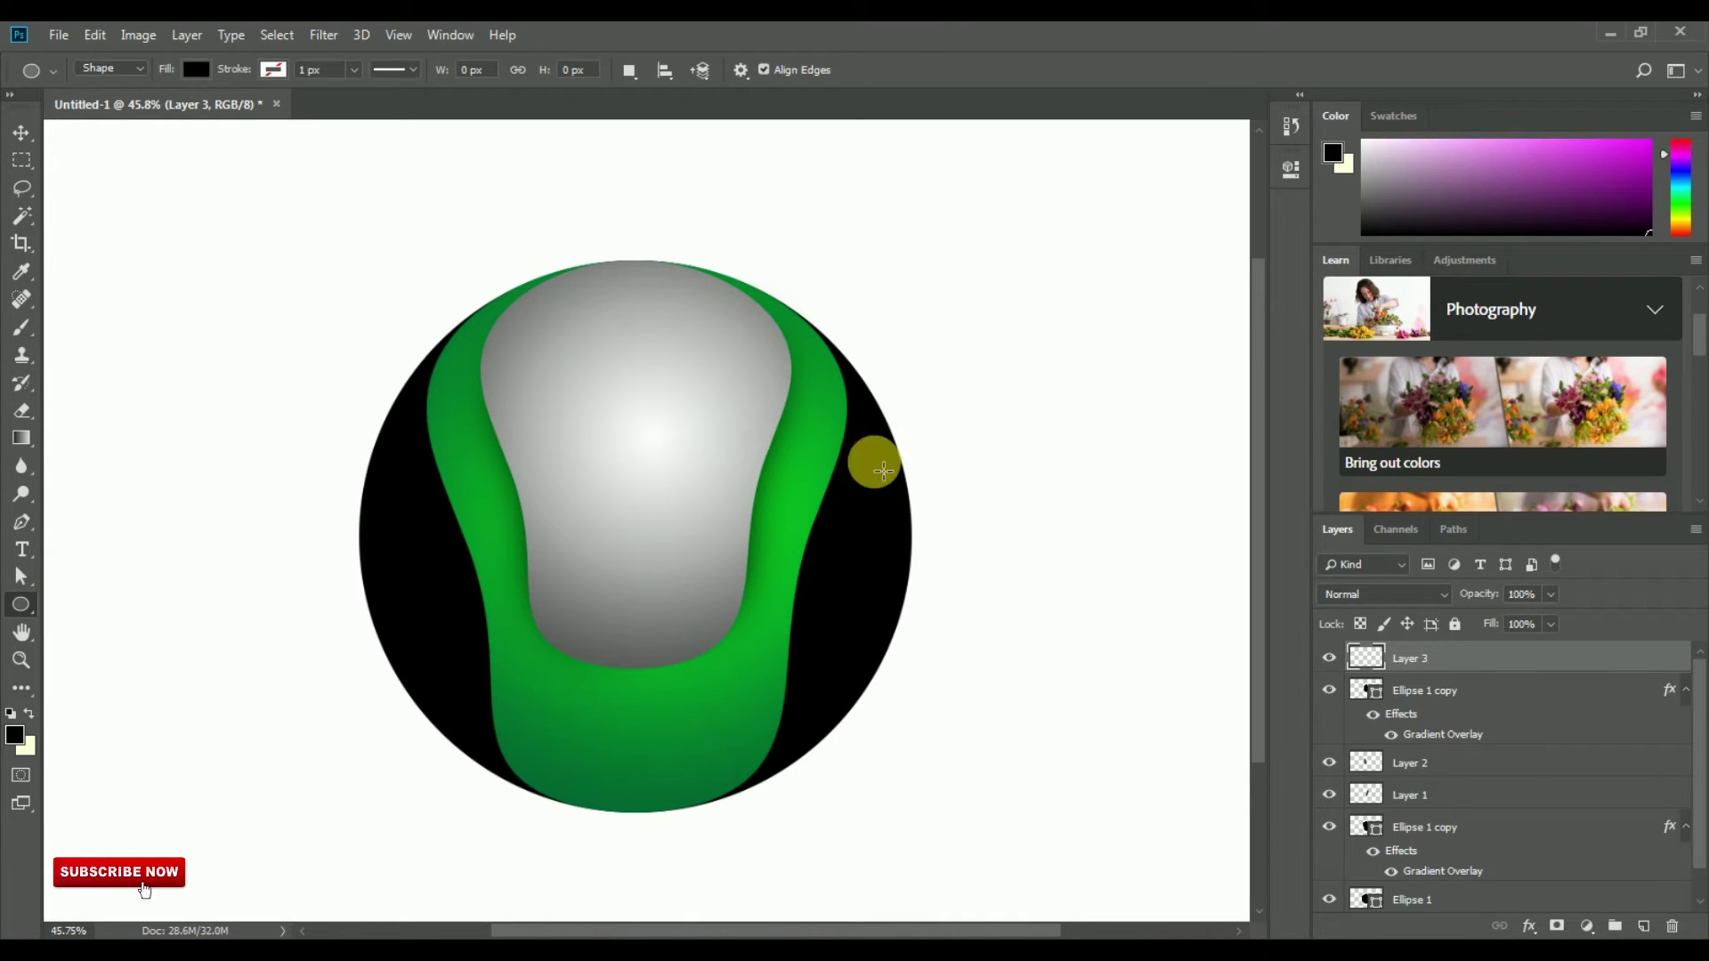
click(20, 124)
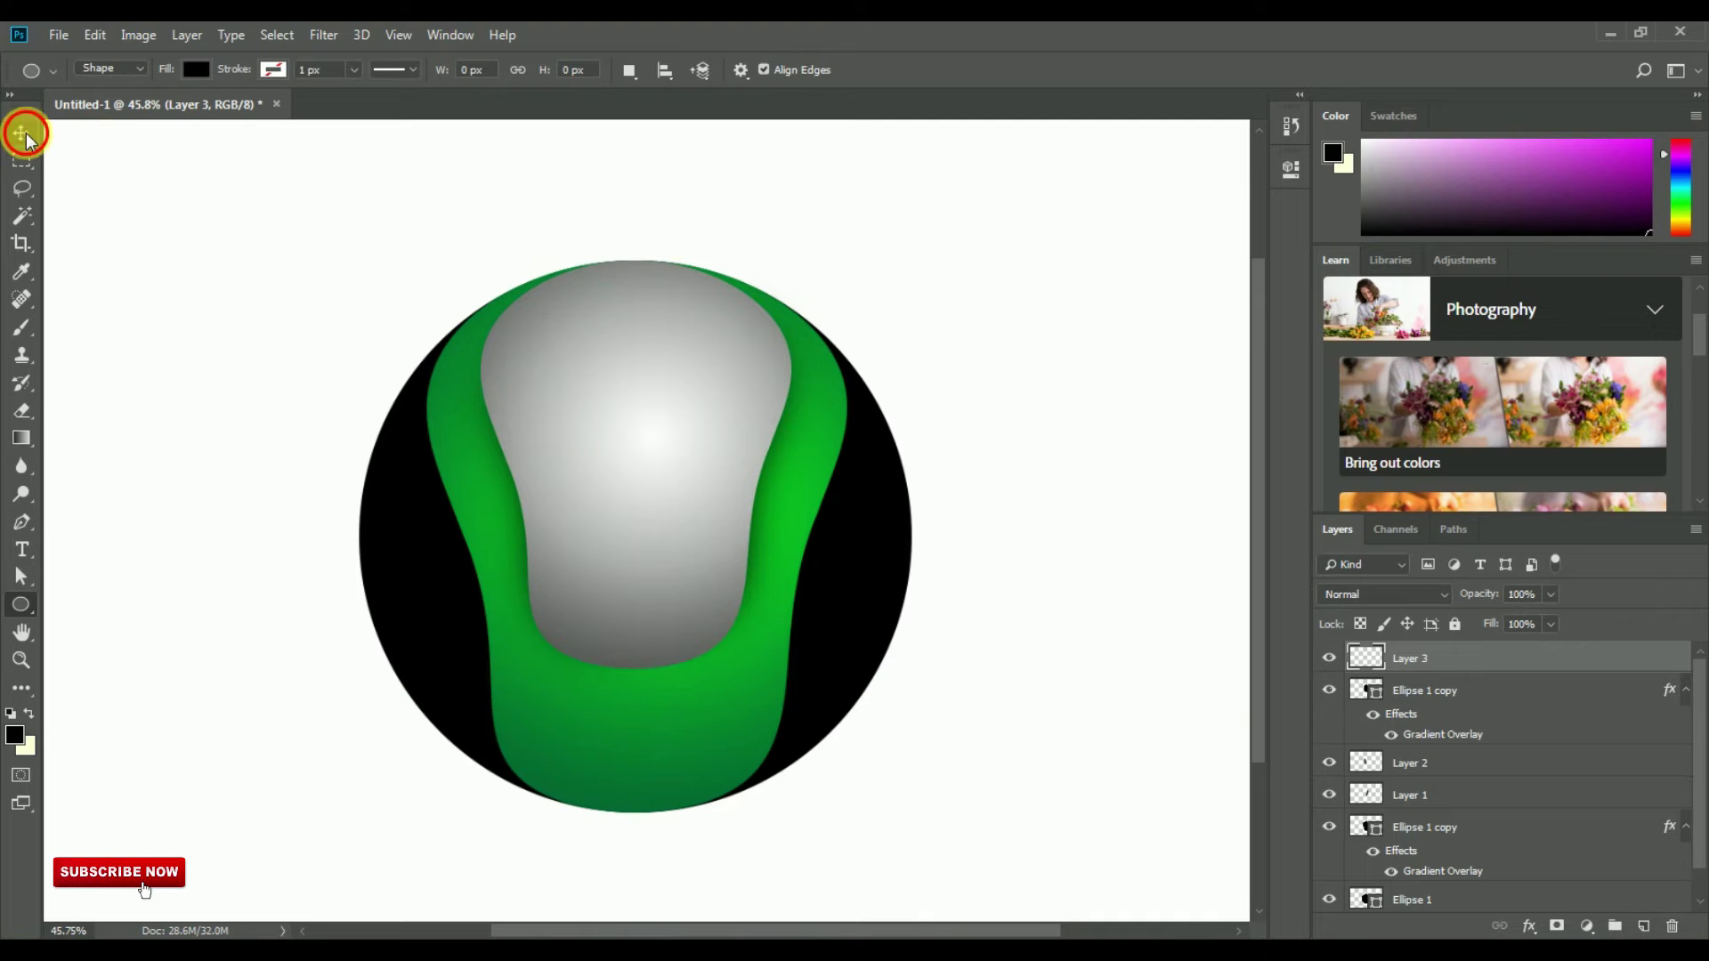
click(27, 331)
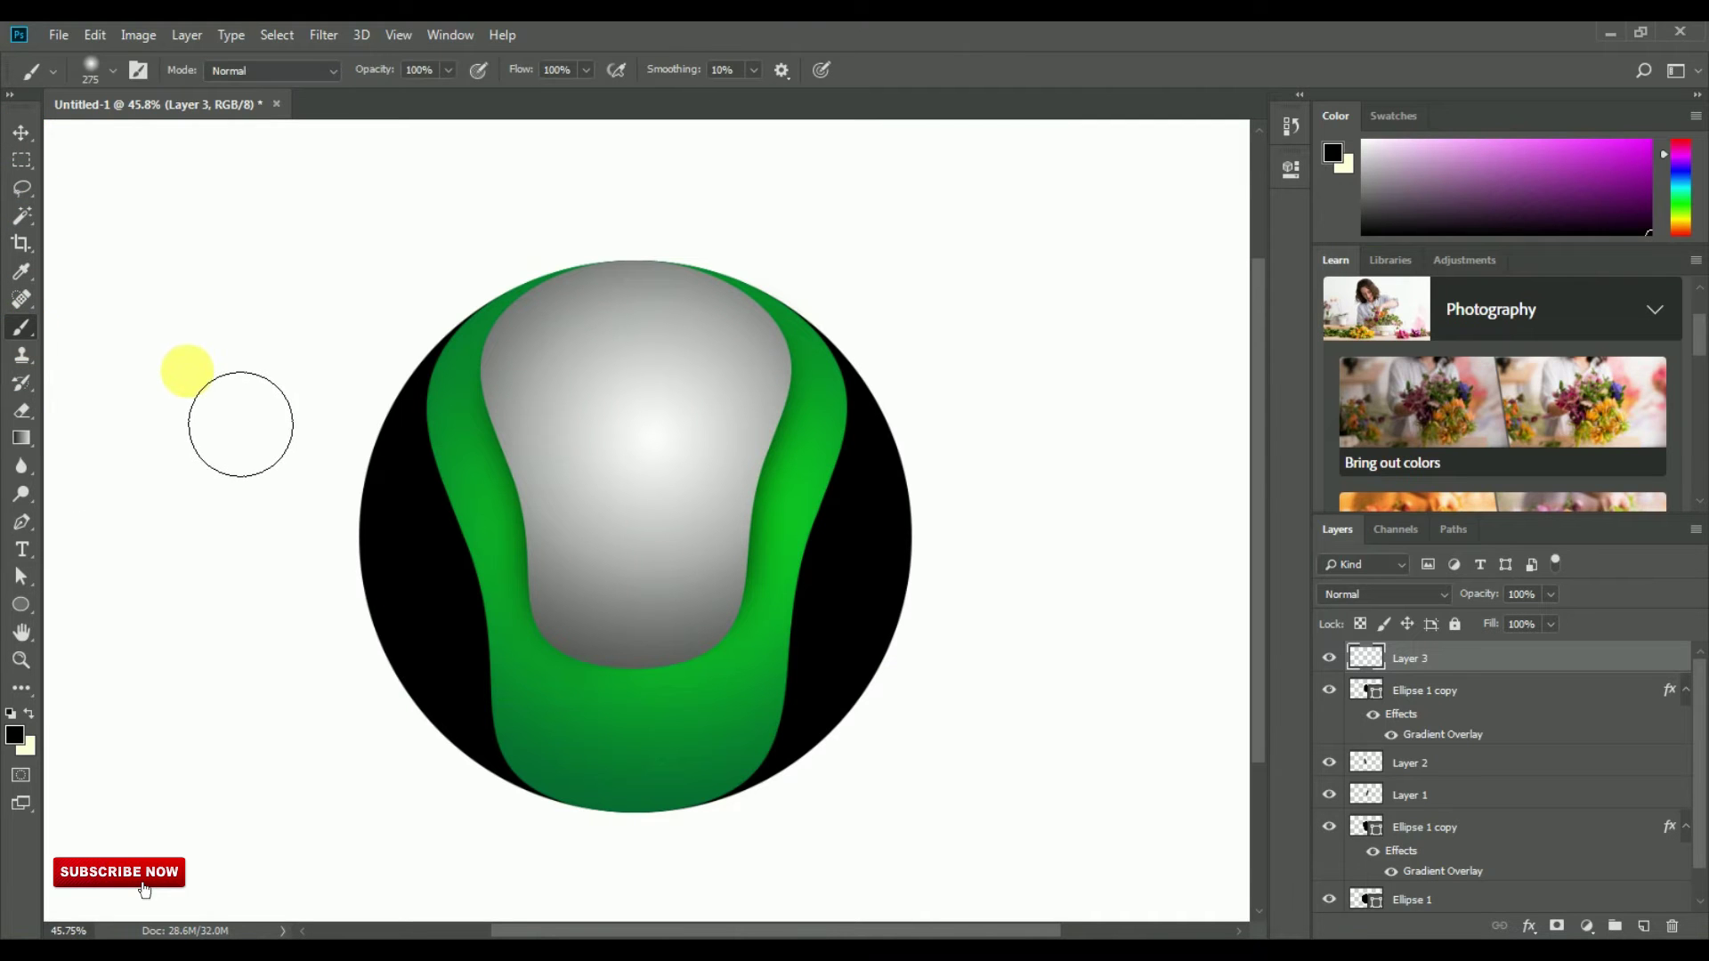
click(1329, 659)
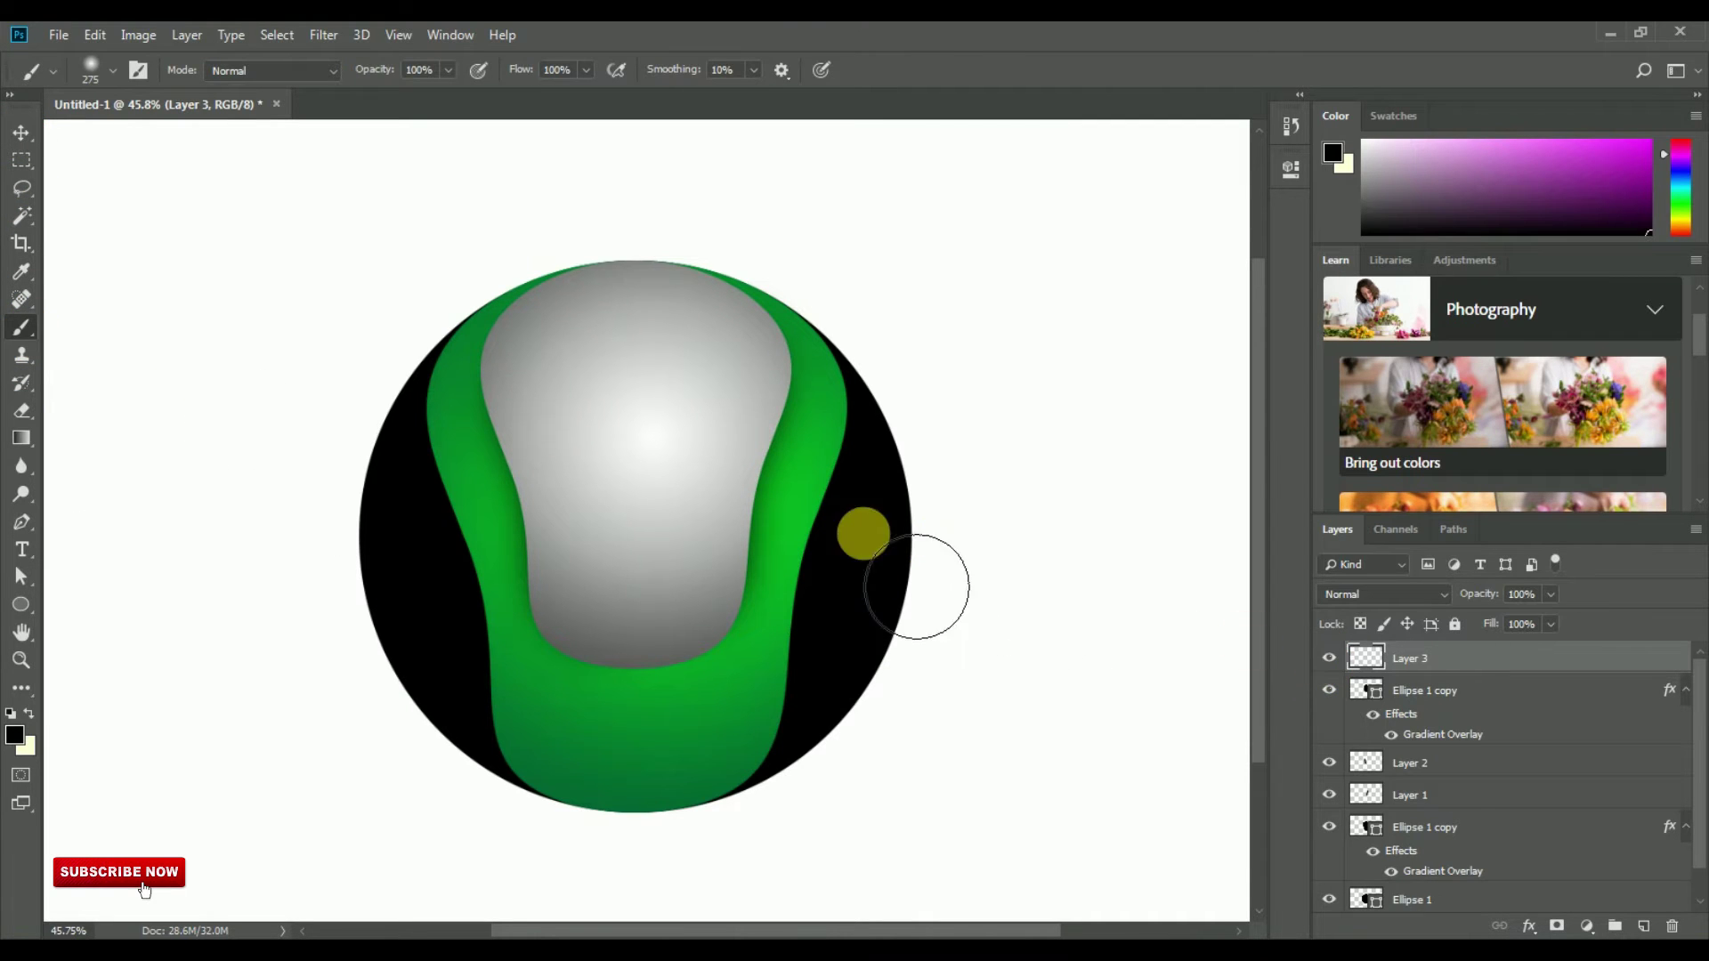
- Paint a soft white highlight with a size 193 brush on the ring's right side
click(15, 733)
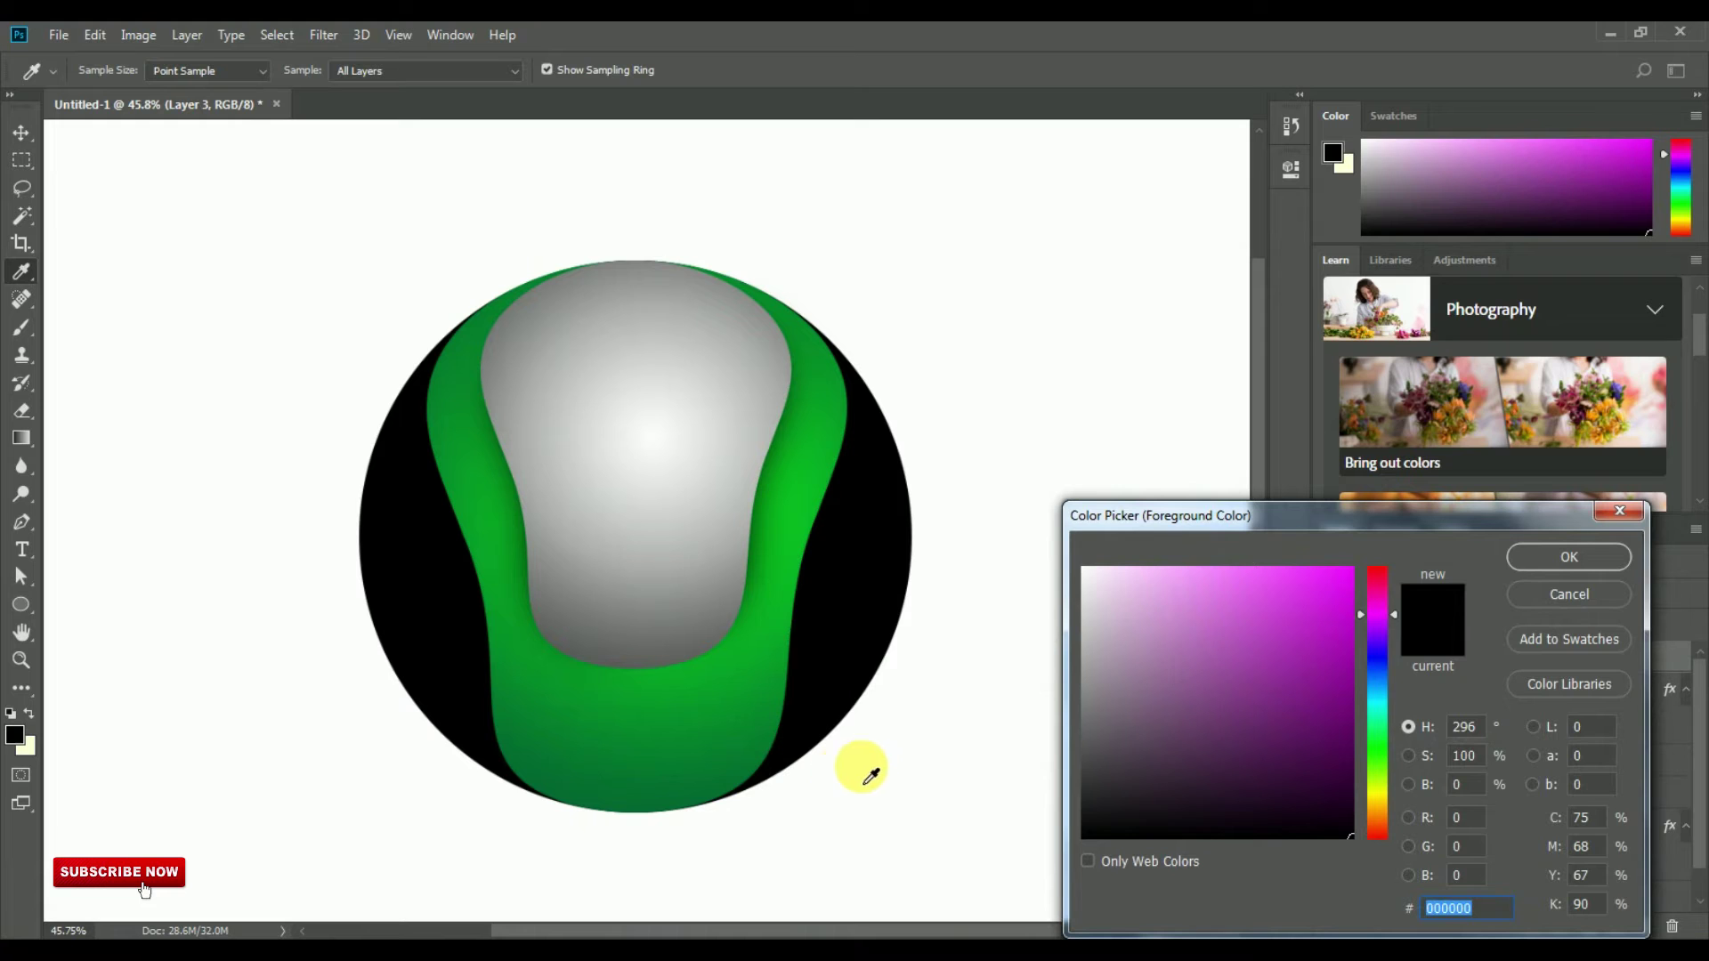
click(1084, 569)
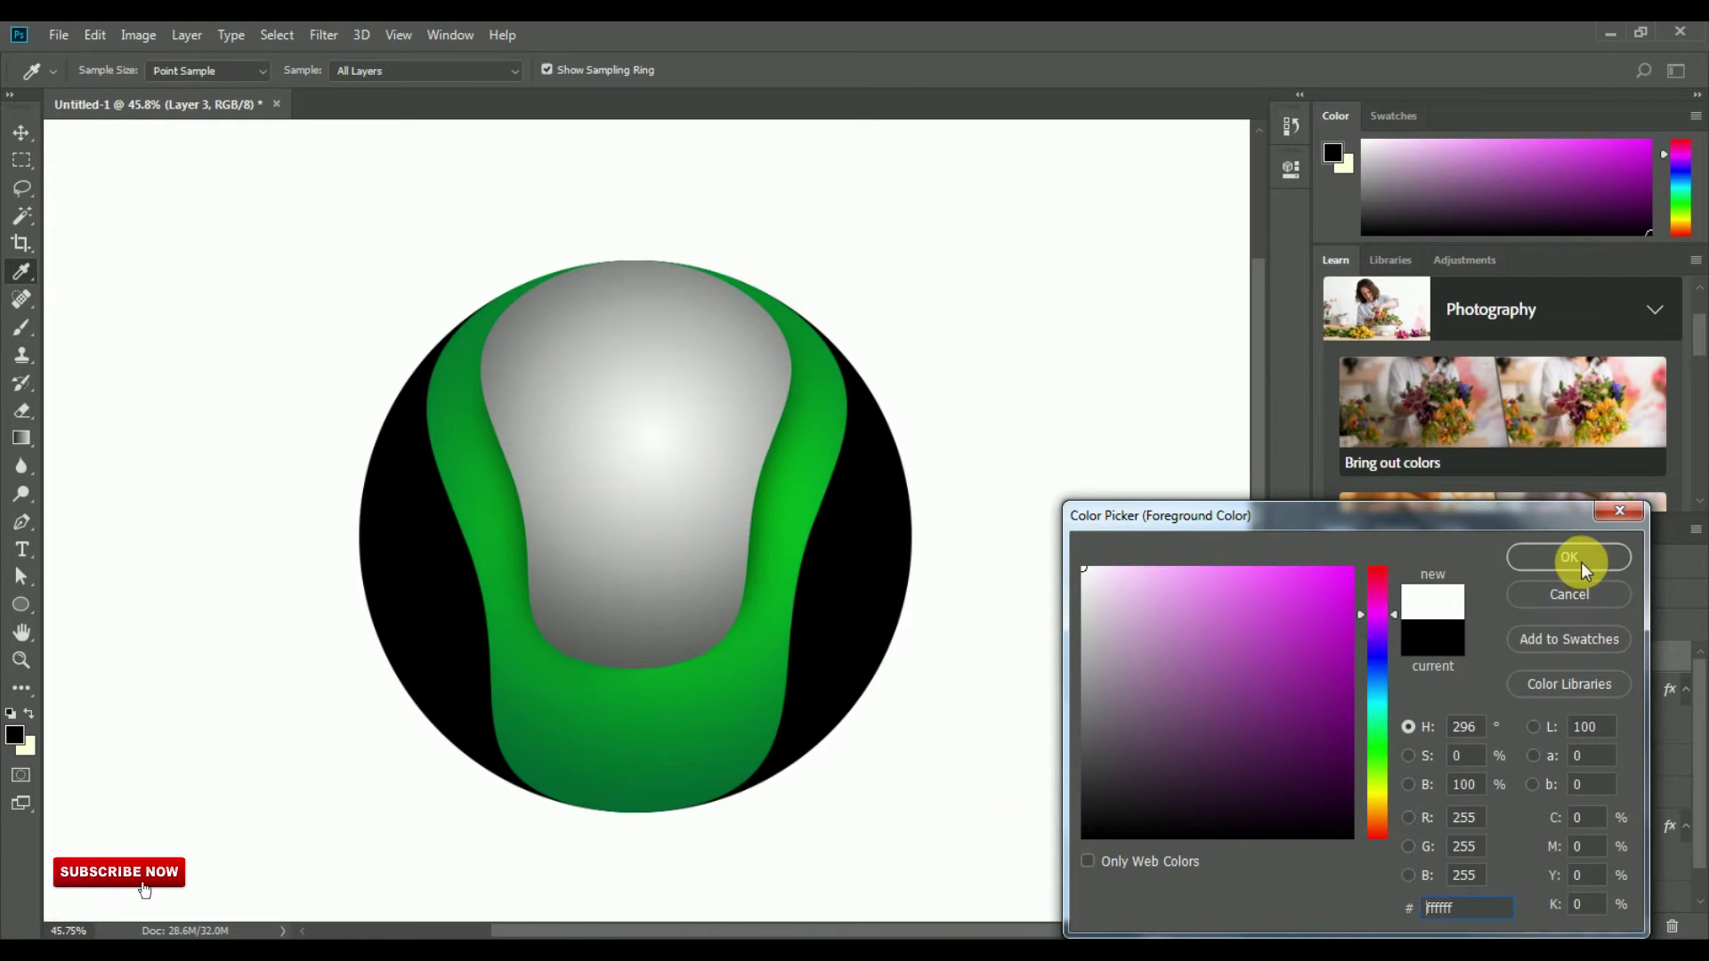
click(1580, 563)
key(b)
right_click(846, 552)
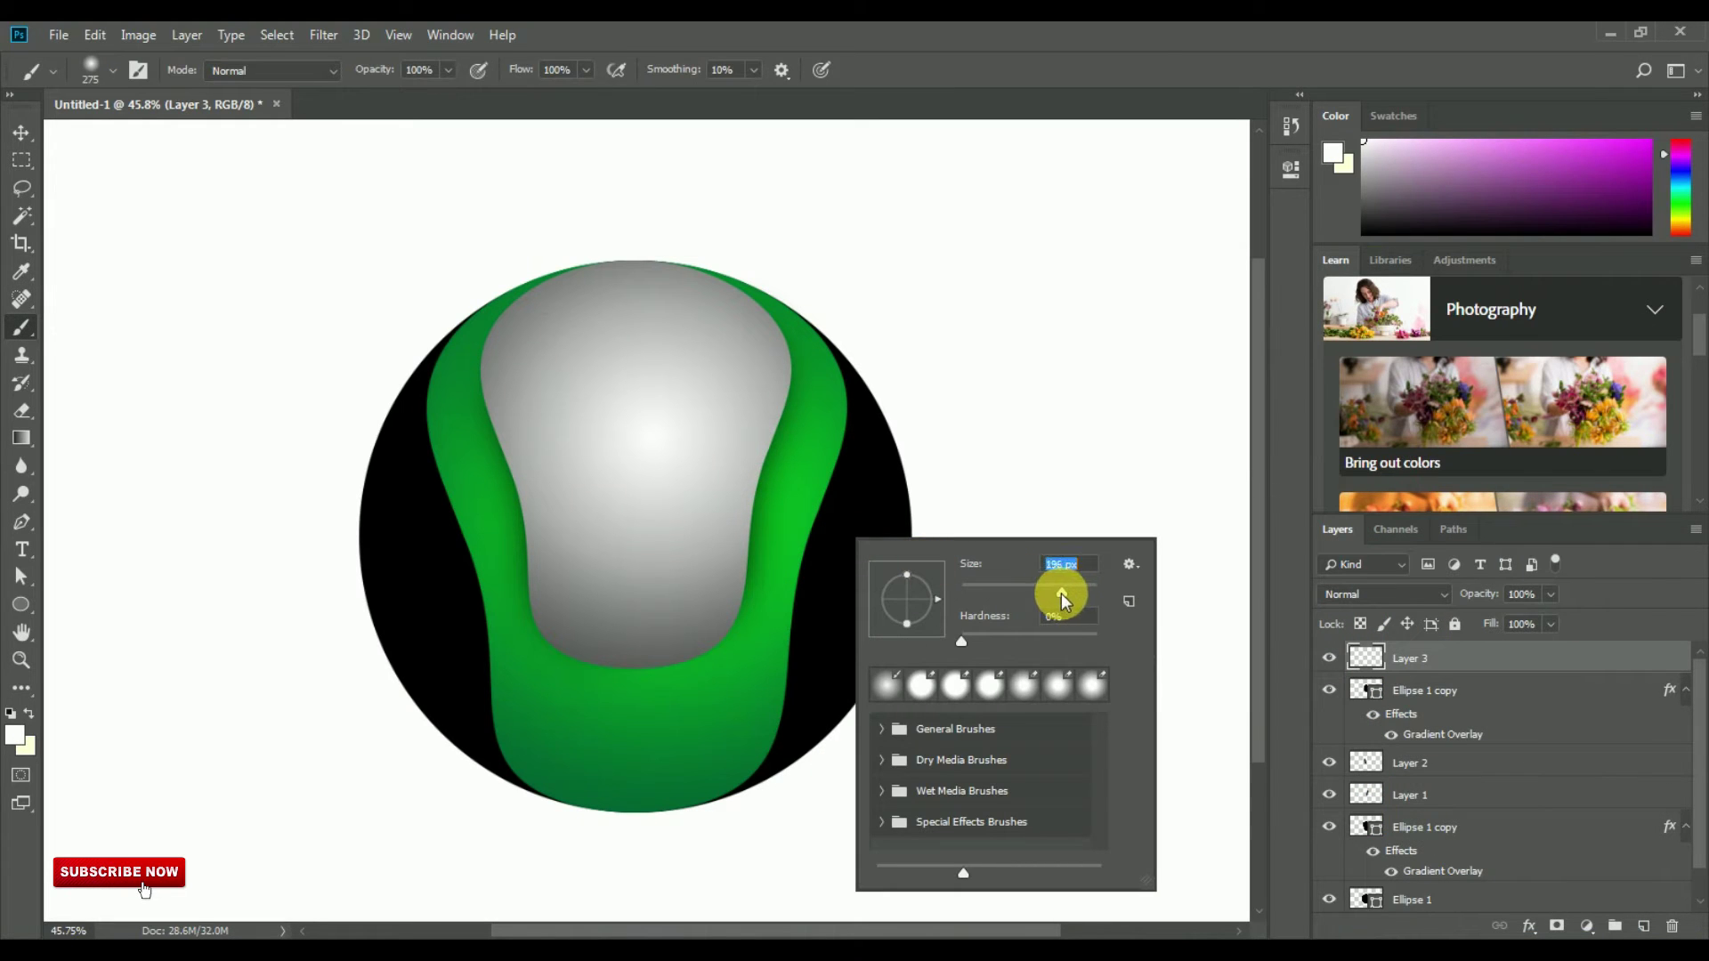
drag(1061, 592, 1033, 589)
click(872, 553)
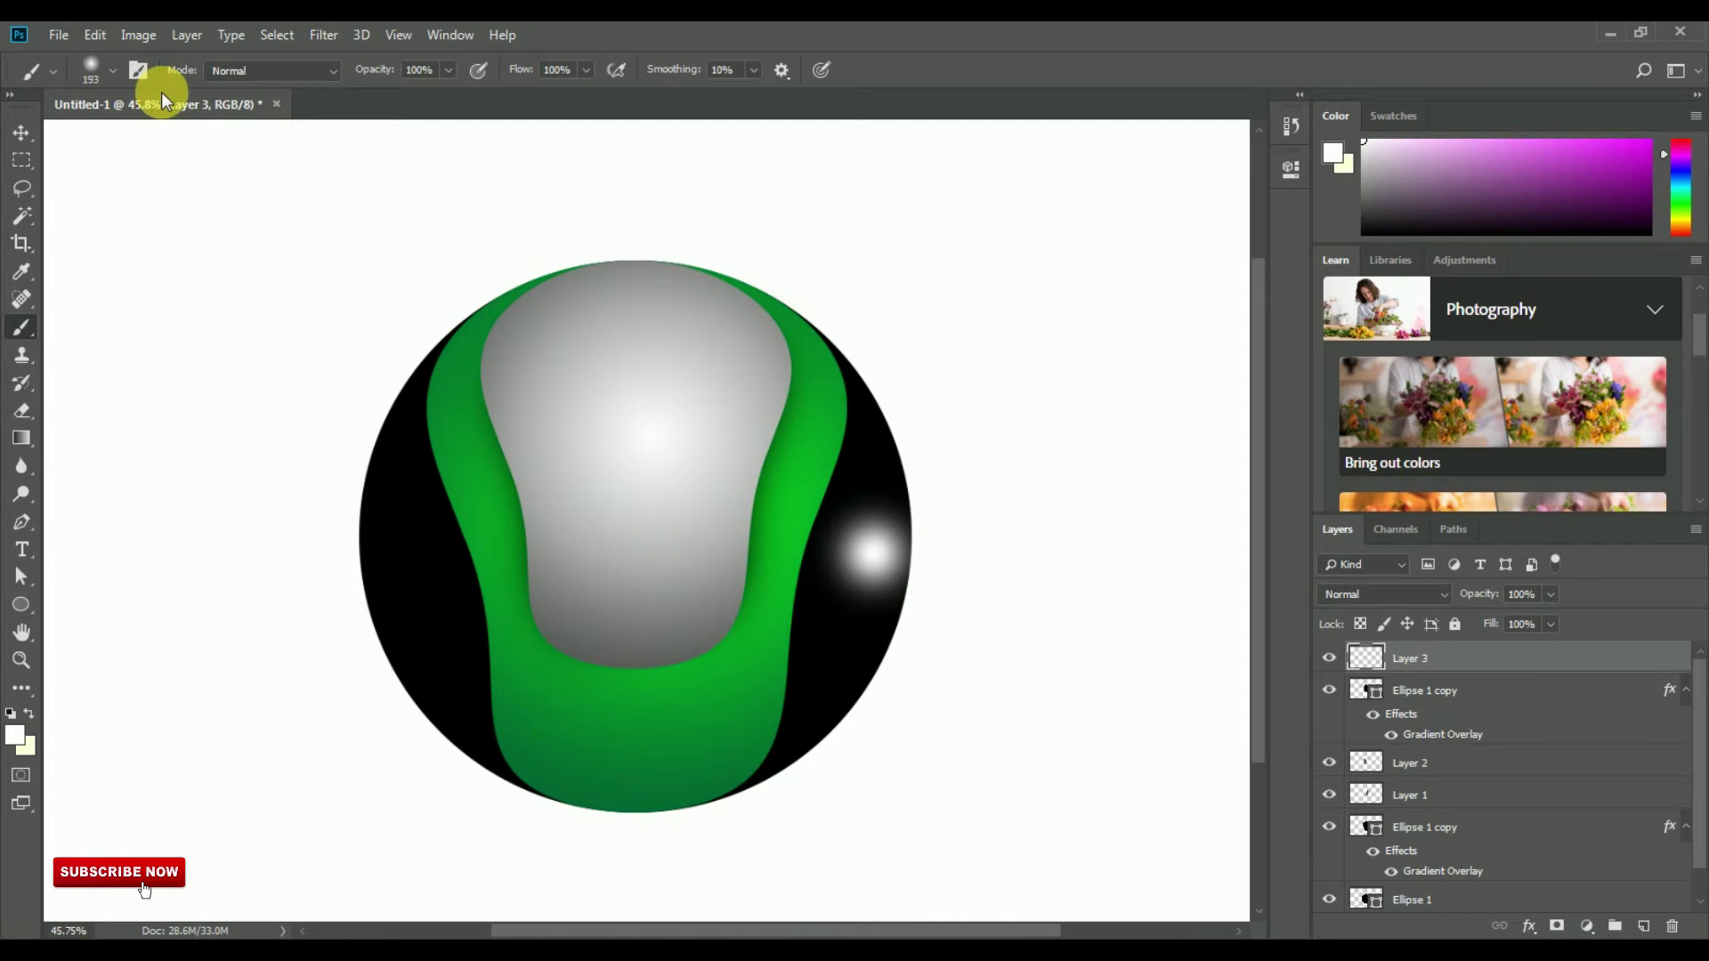
click(92, 36)
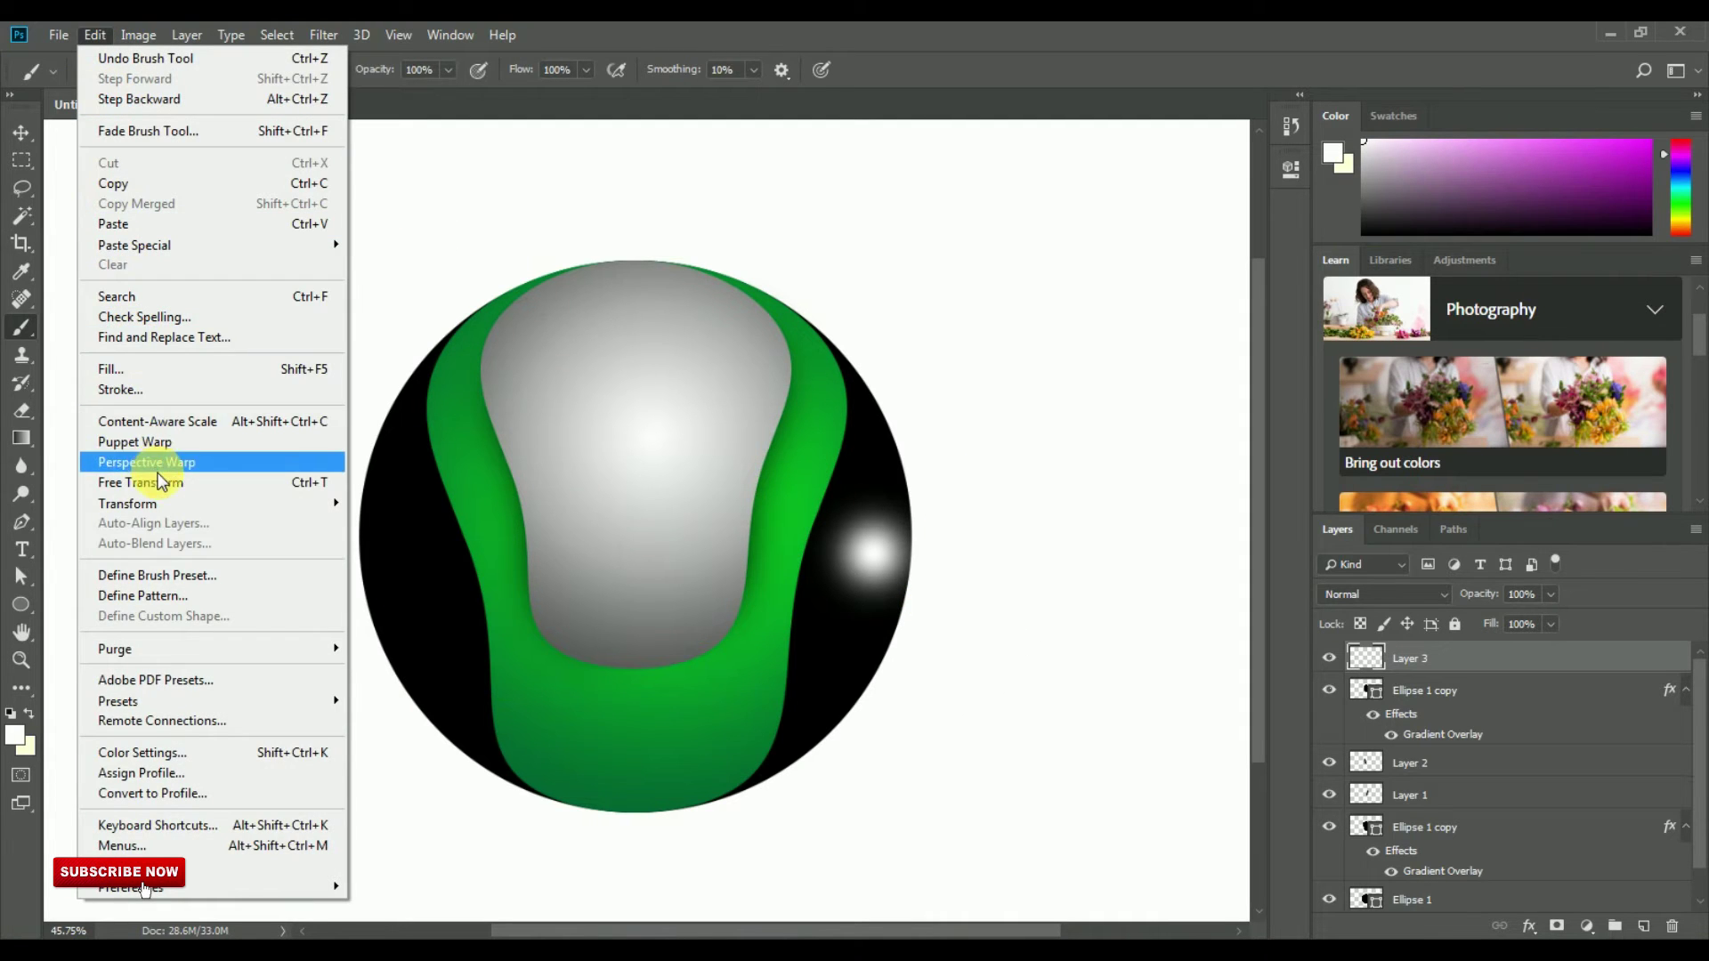
- Enlarge the white highlight on the circle's right edge with Free Transform
click(169, 482)
drag(967, 482, 997, 432)
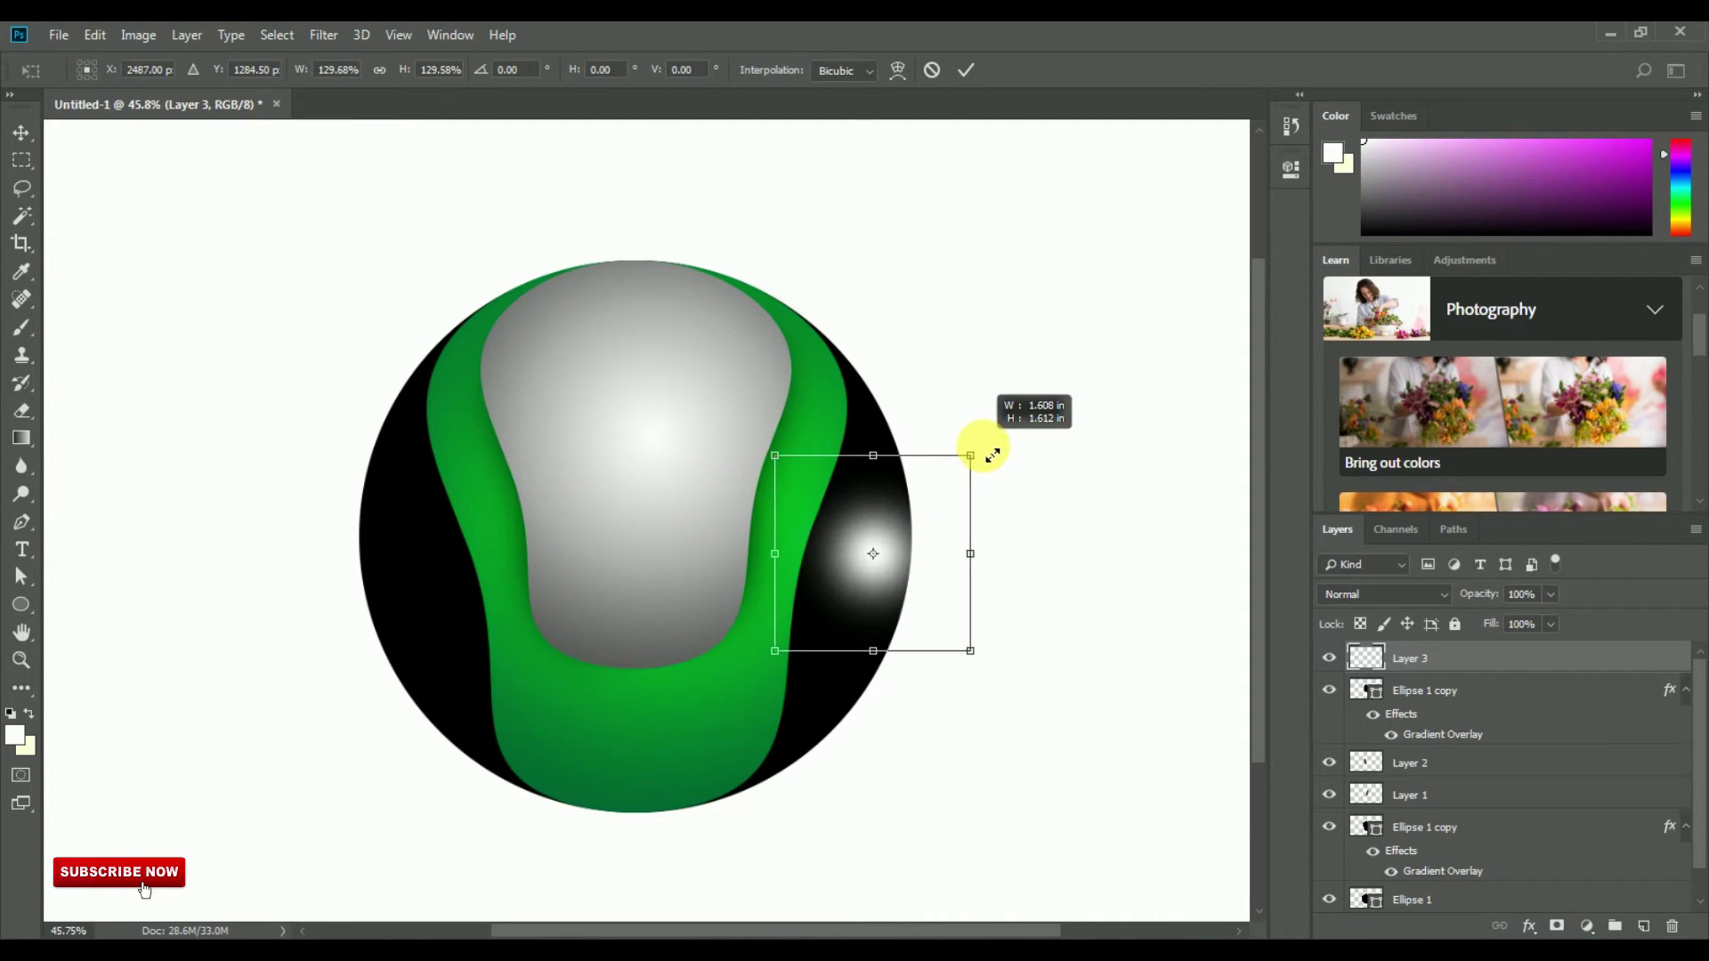
drag(912, 495, 909, 497)
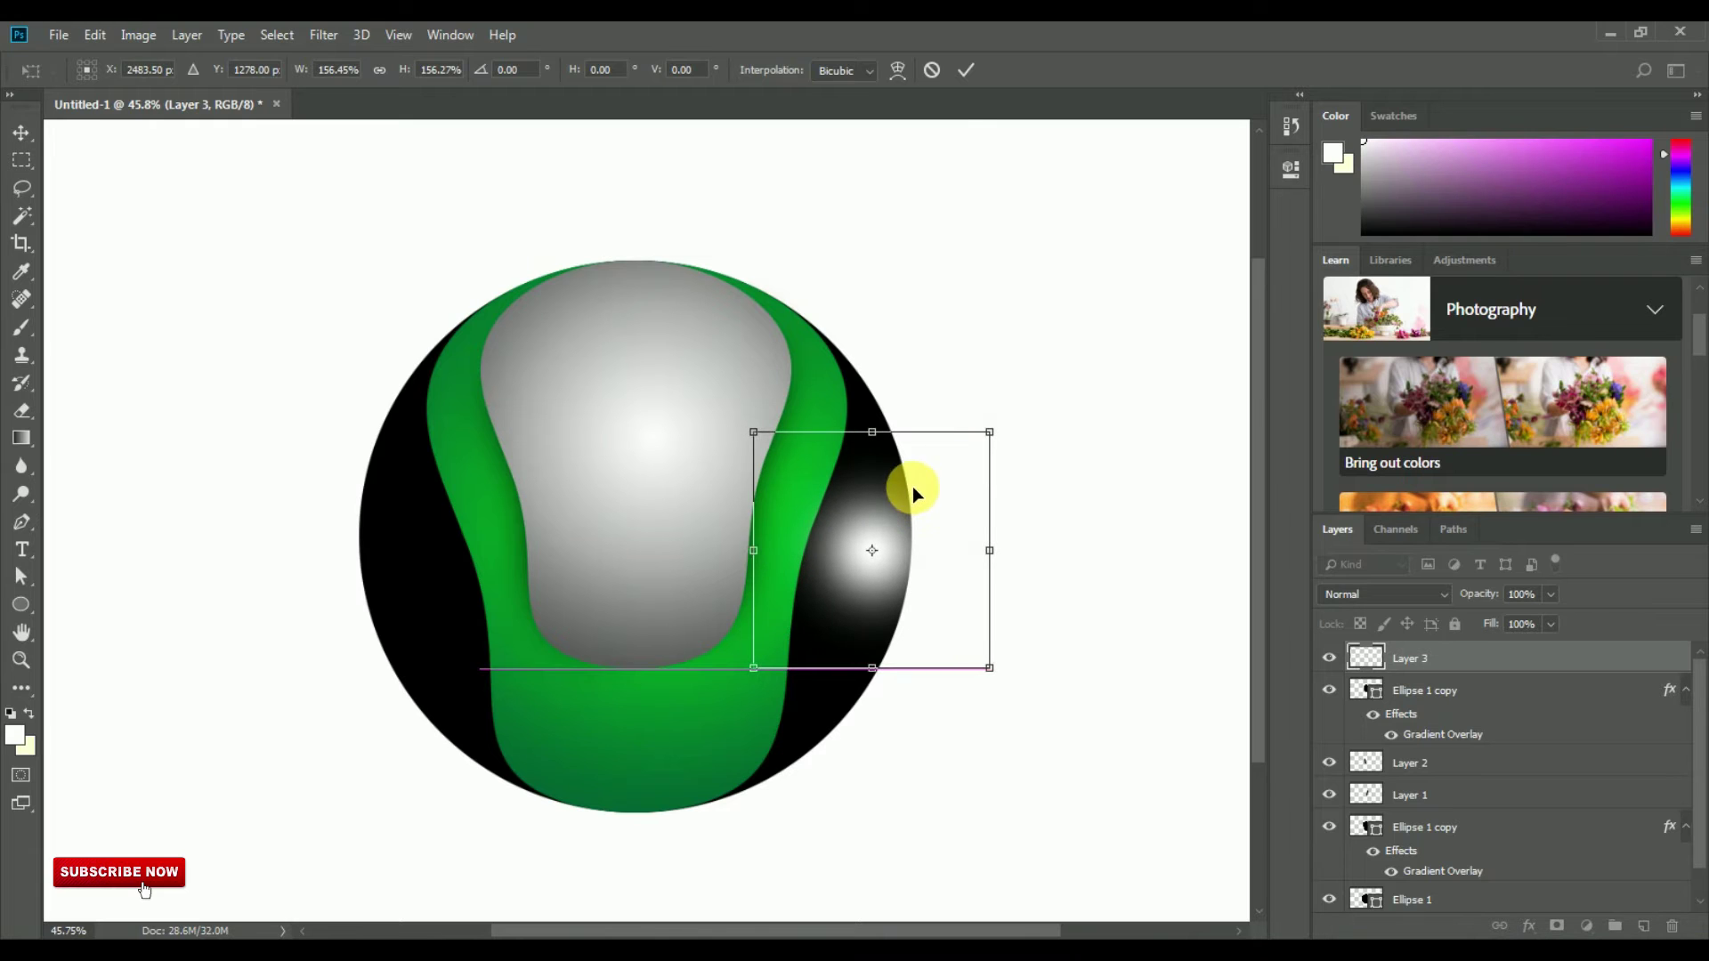
click(966, 70)
key(b)
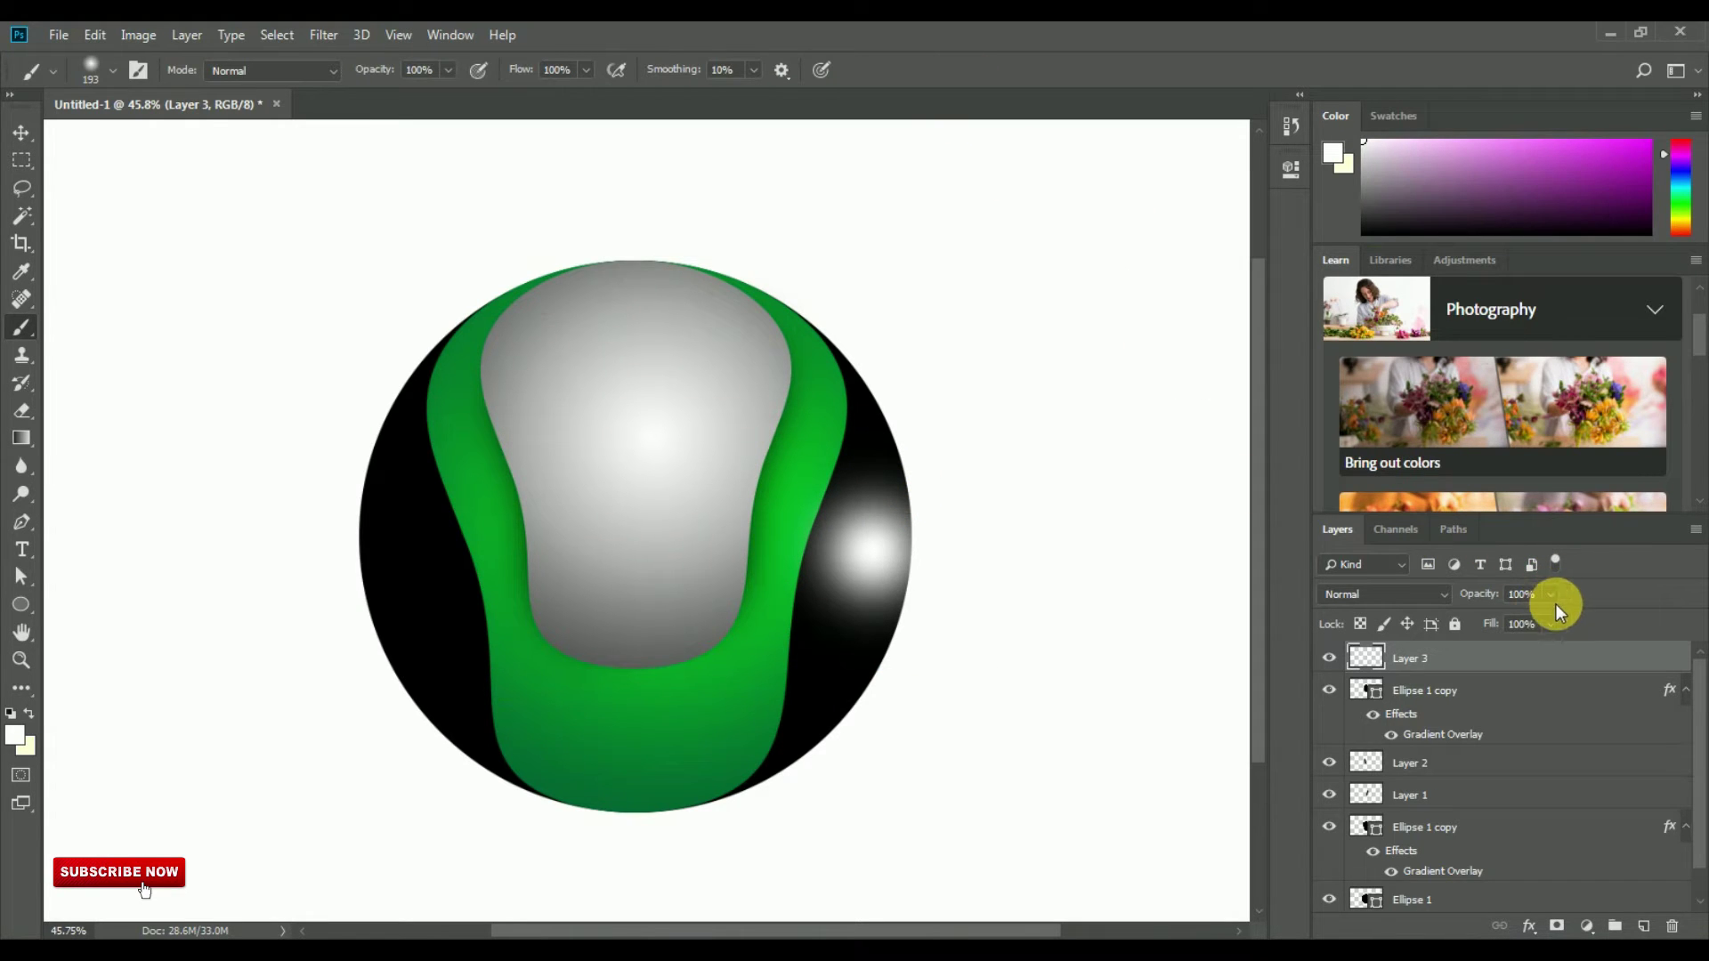
- Fade Layer 3 to 48% opacity and stretch the highlight larger over the right edge
click(1551, 594)
drag(1536, 622, 1520, 622)
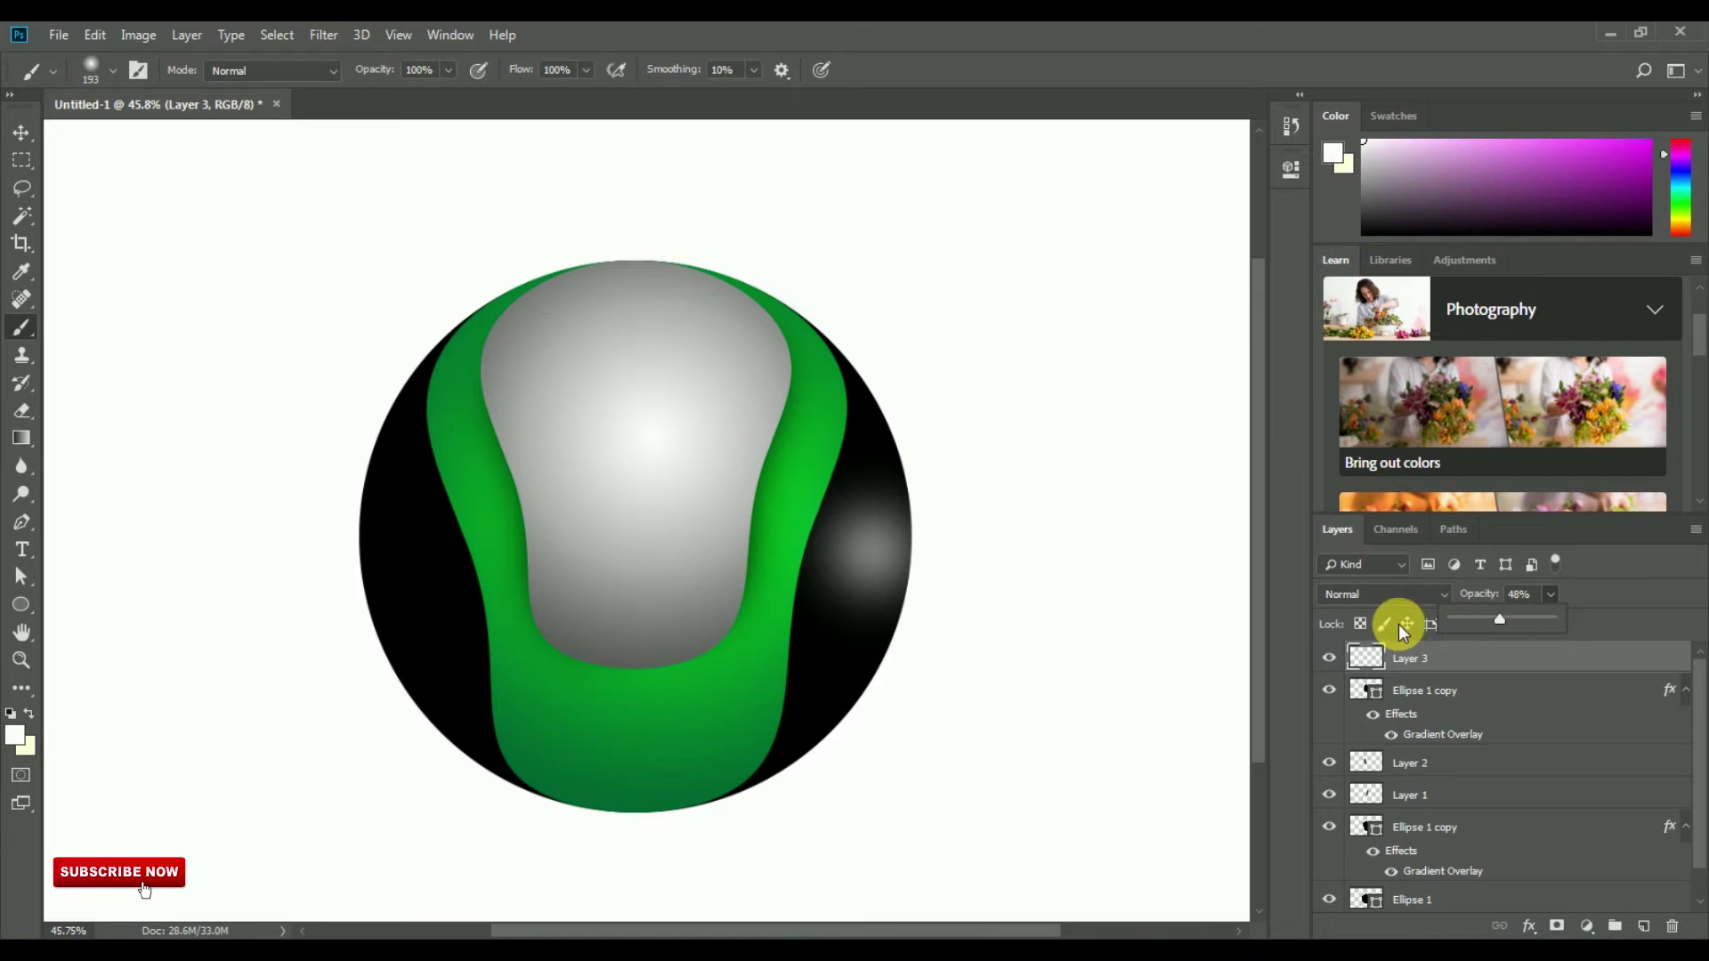
click(95, 34)
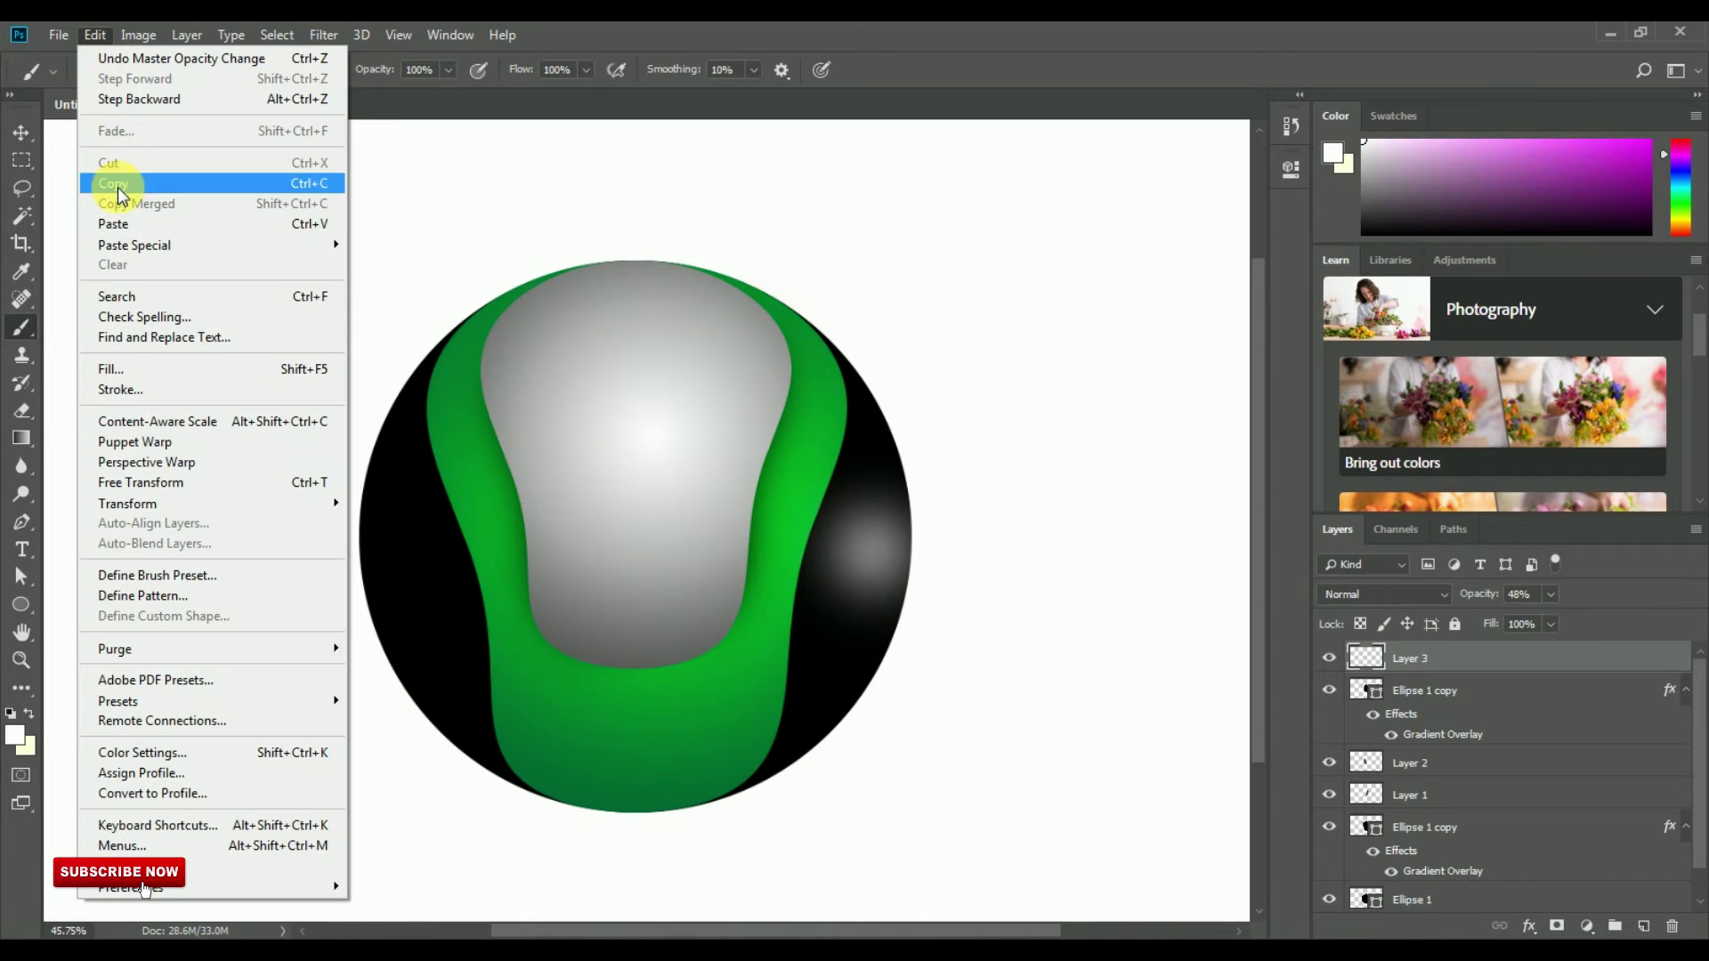
click(133, 481)
mouse_move(990, 433)
mouse_down()
mouse_move(1053, 369)
mouse_move(1058, 387)
mouse_up()
click(965, 69)
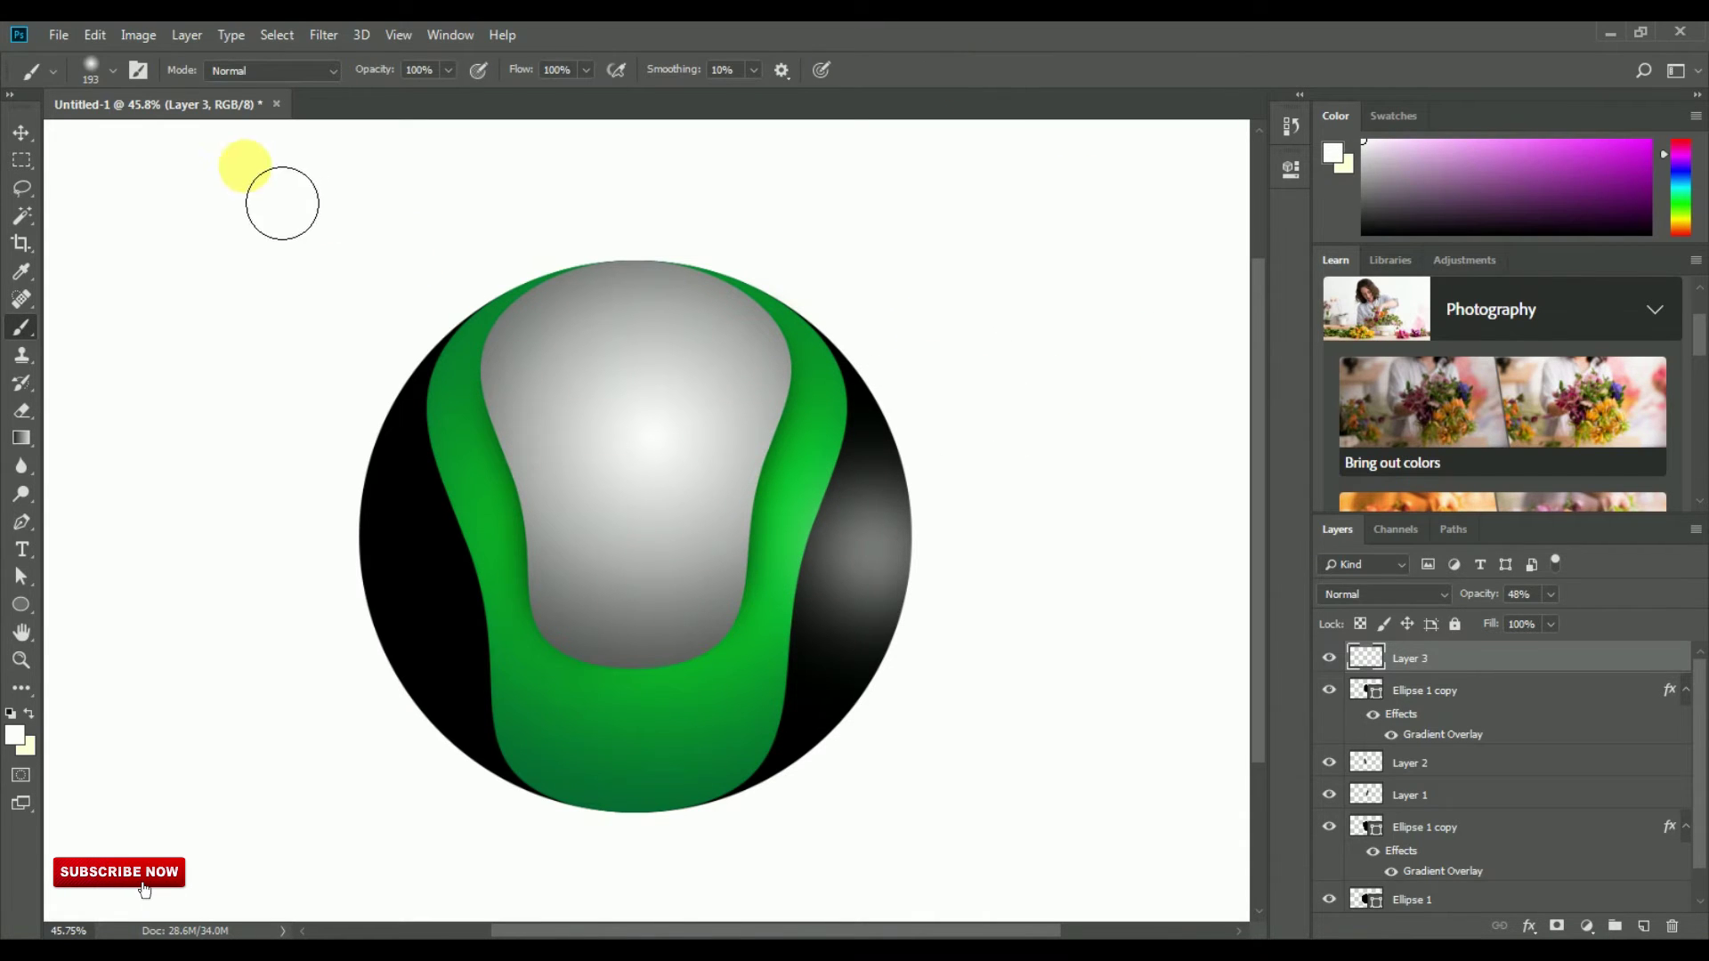
- Select the highlight layer with the Move tool, ready to copy it
click(21, 132)
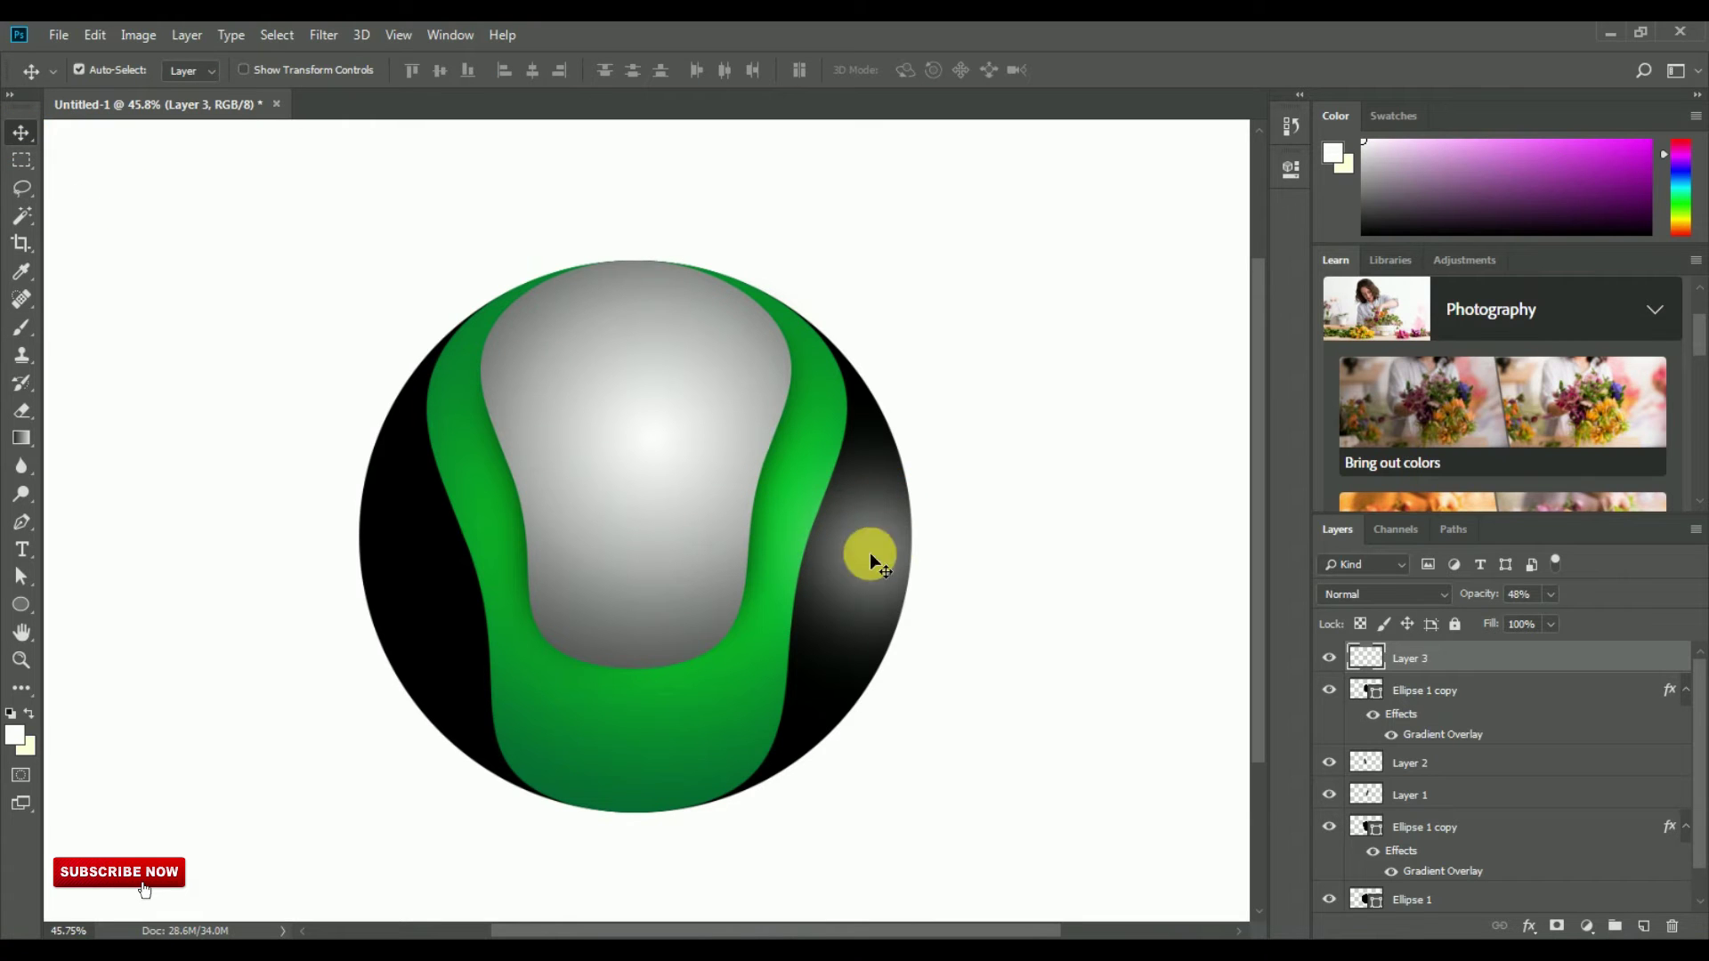
click(1338, 660)
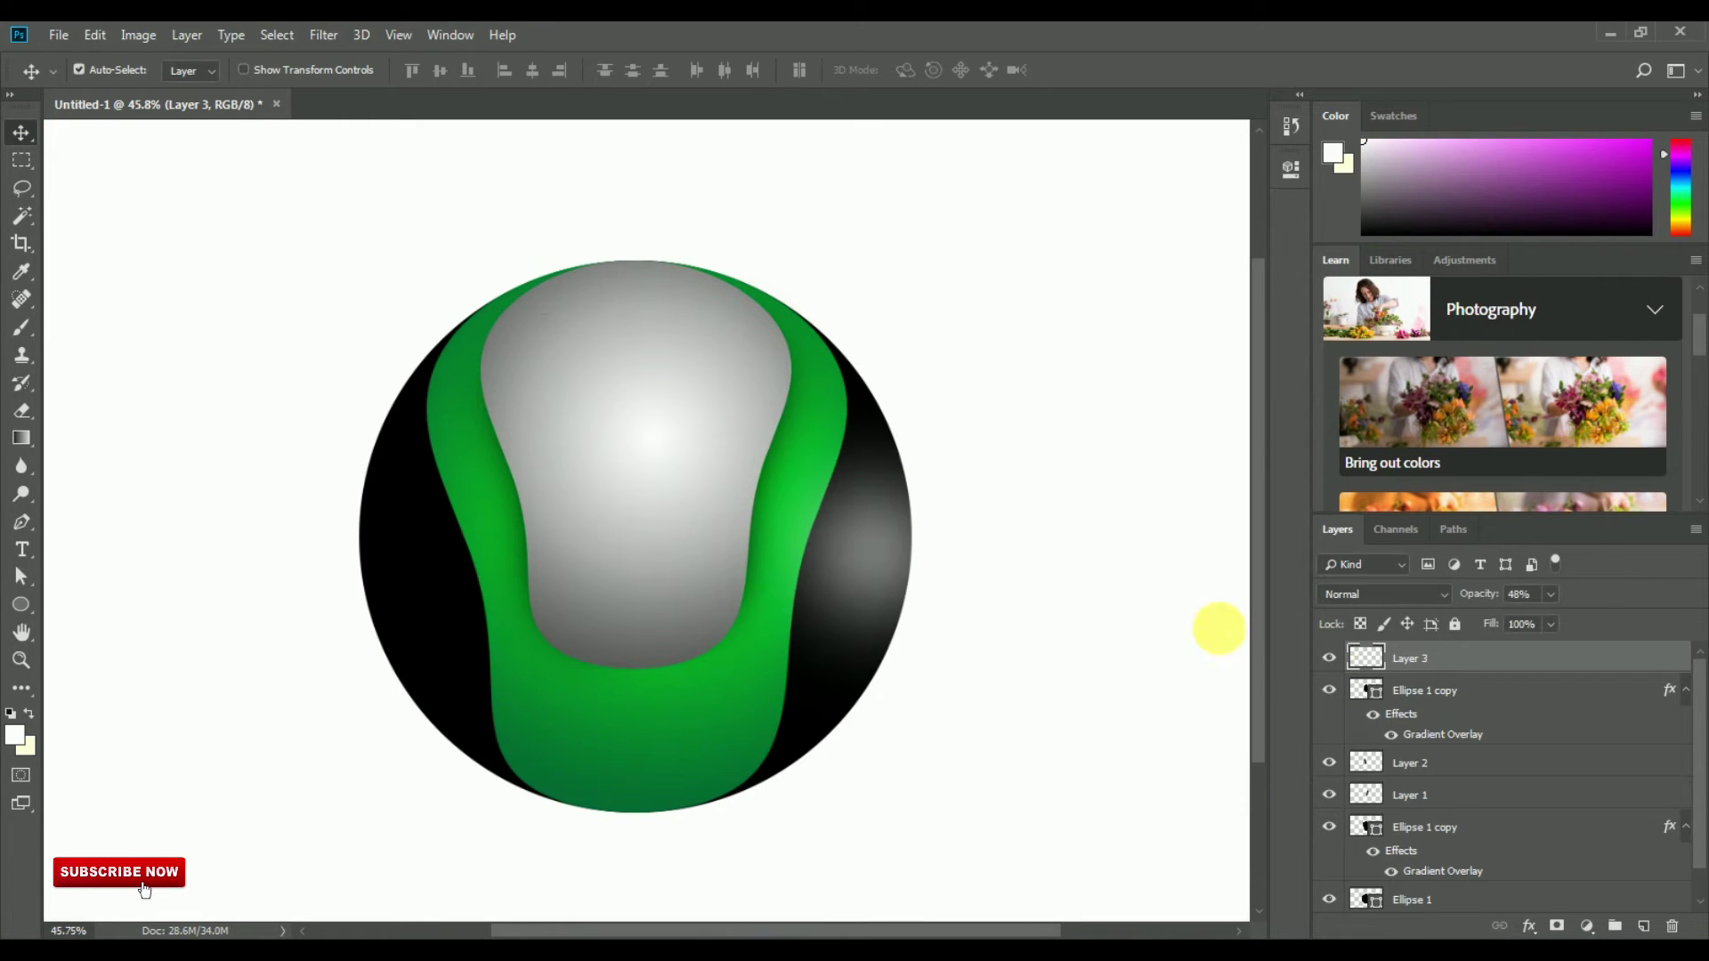
scroll(1050, 586, down, 5)
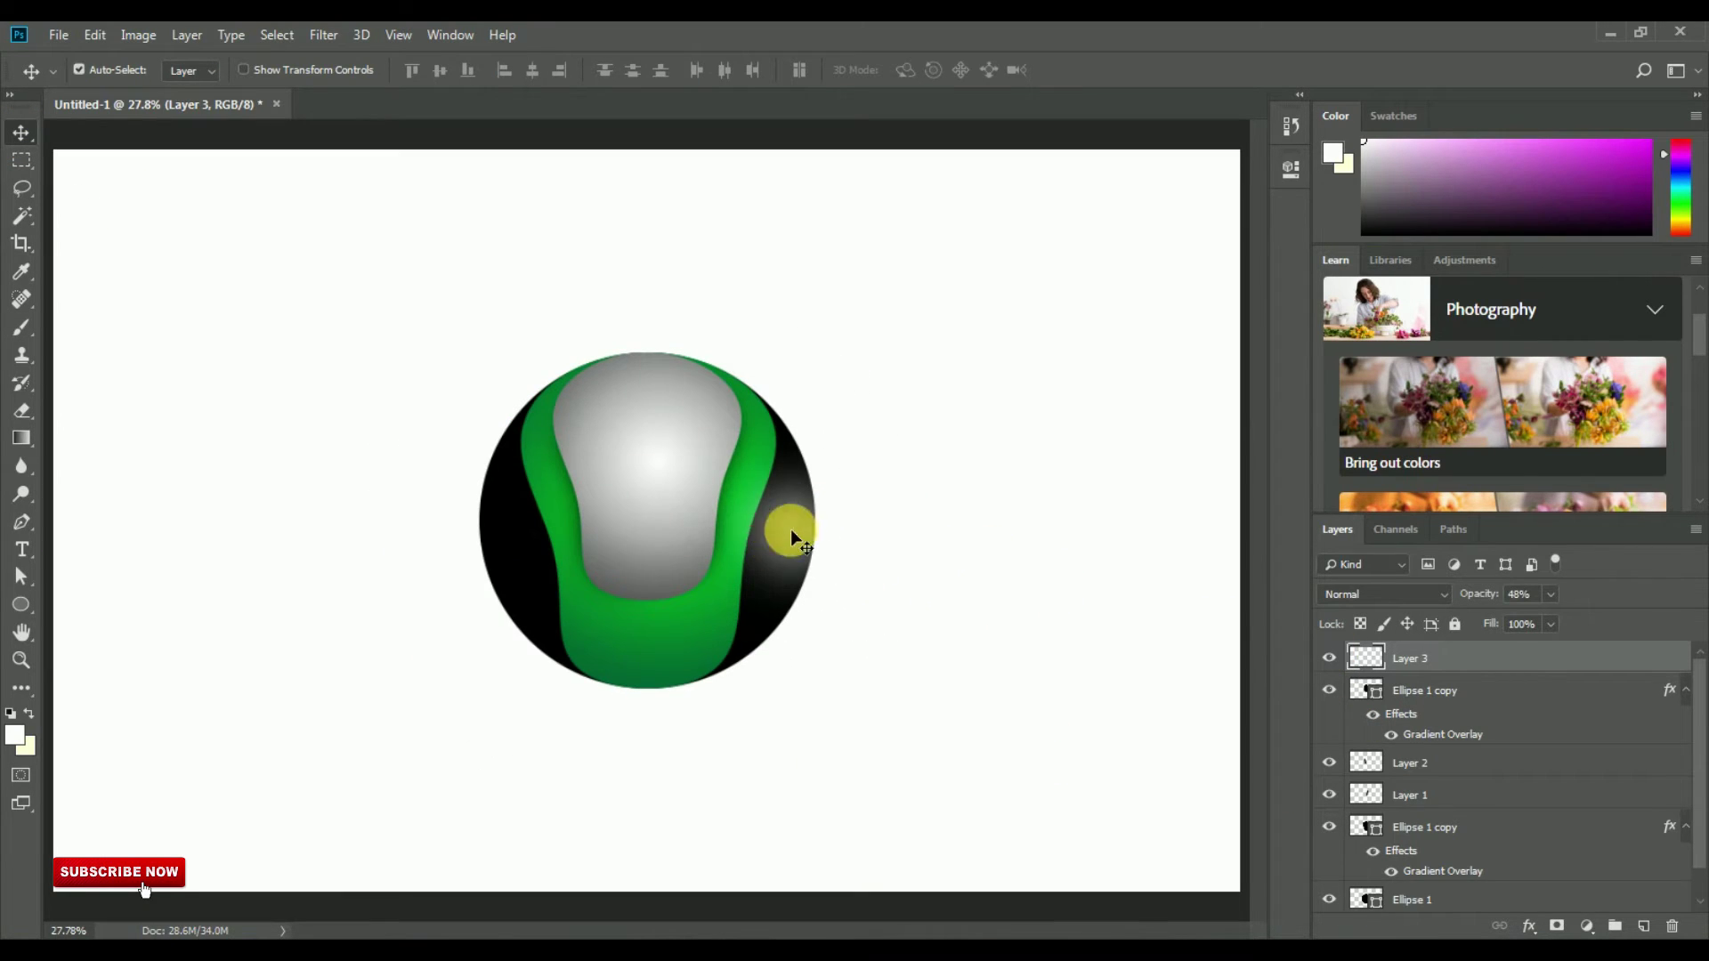
click(98, 34)
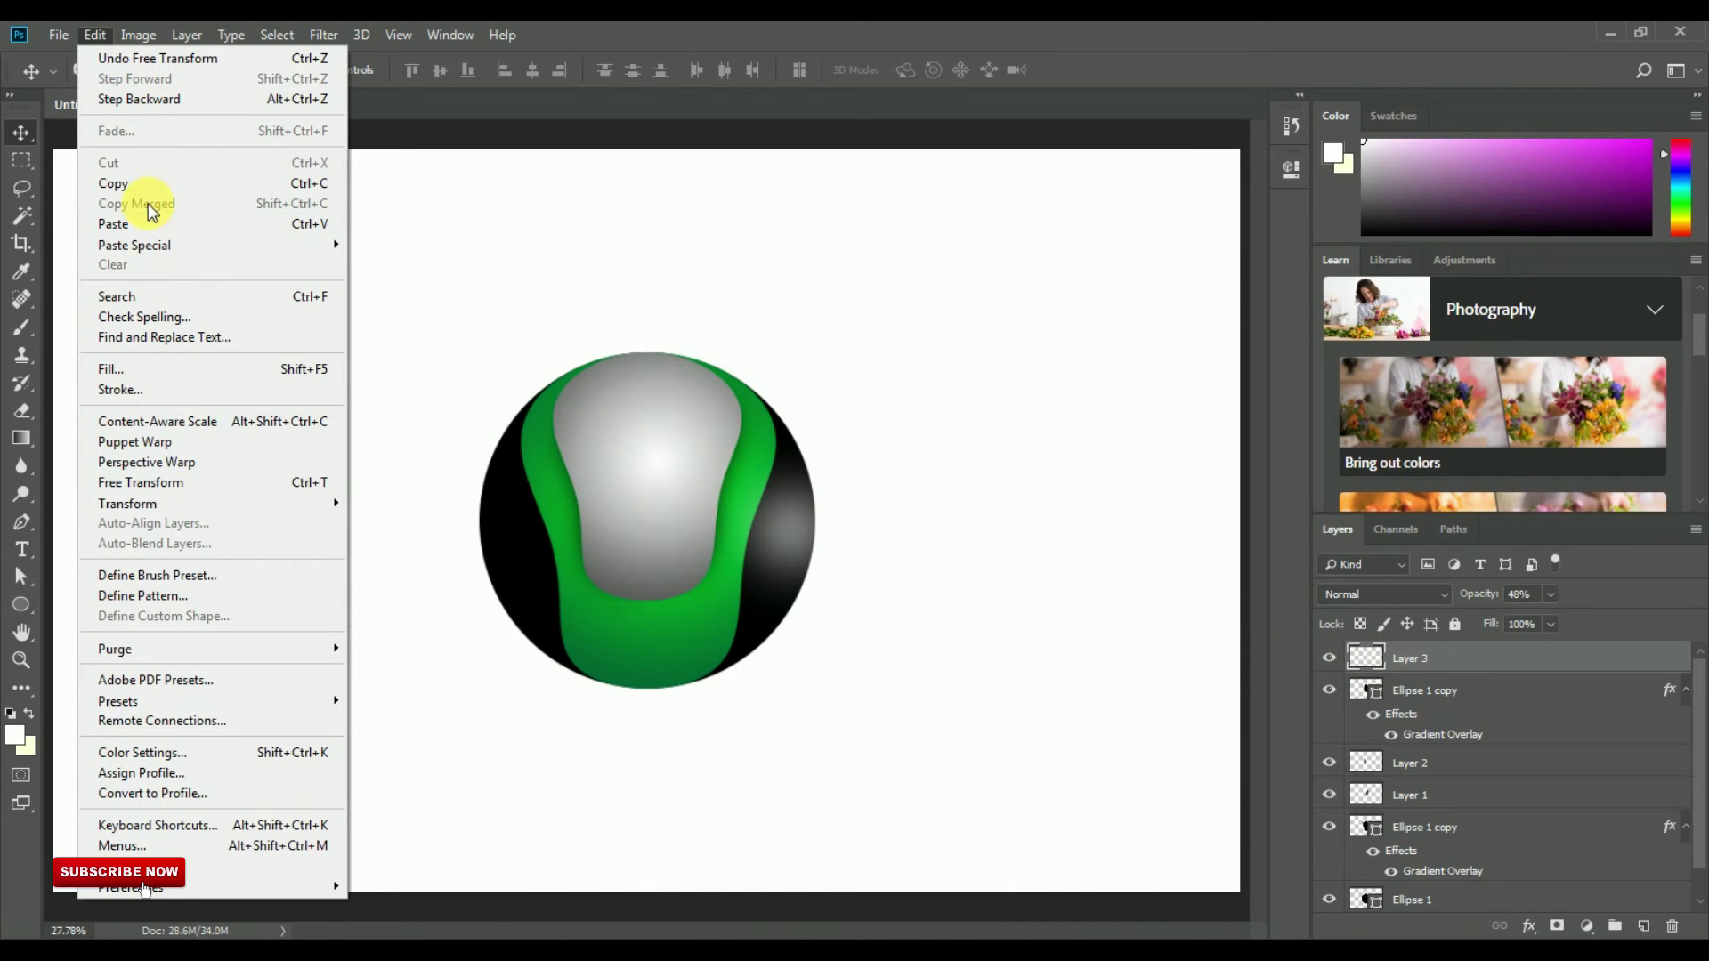
- Copy and paste the 48% sheen as Layer 4 and move it onto the circle's left edge
click(143, 184)
click(95, 34)
click(137, 217)
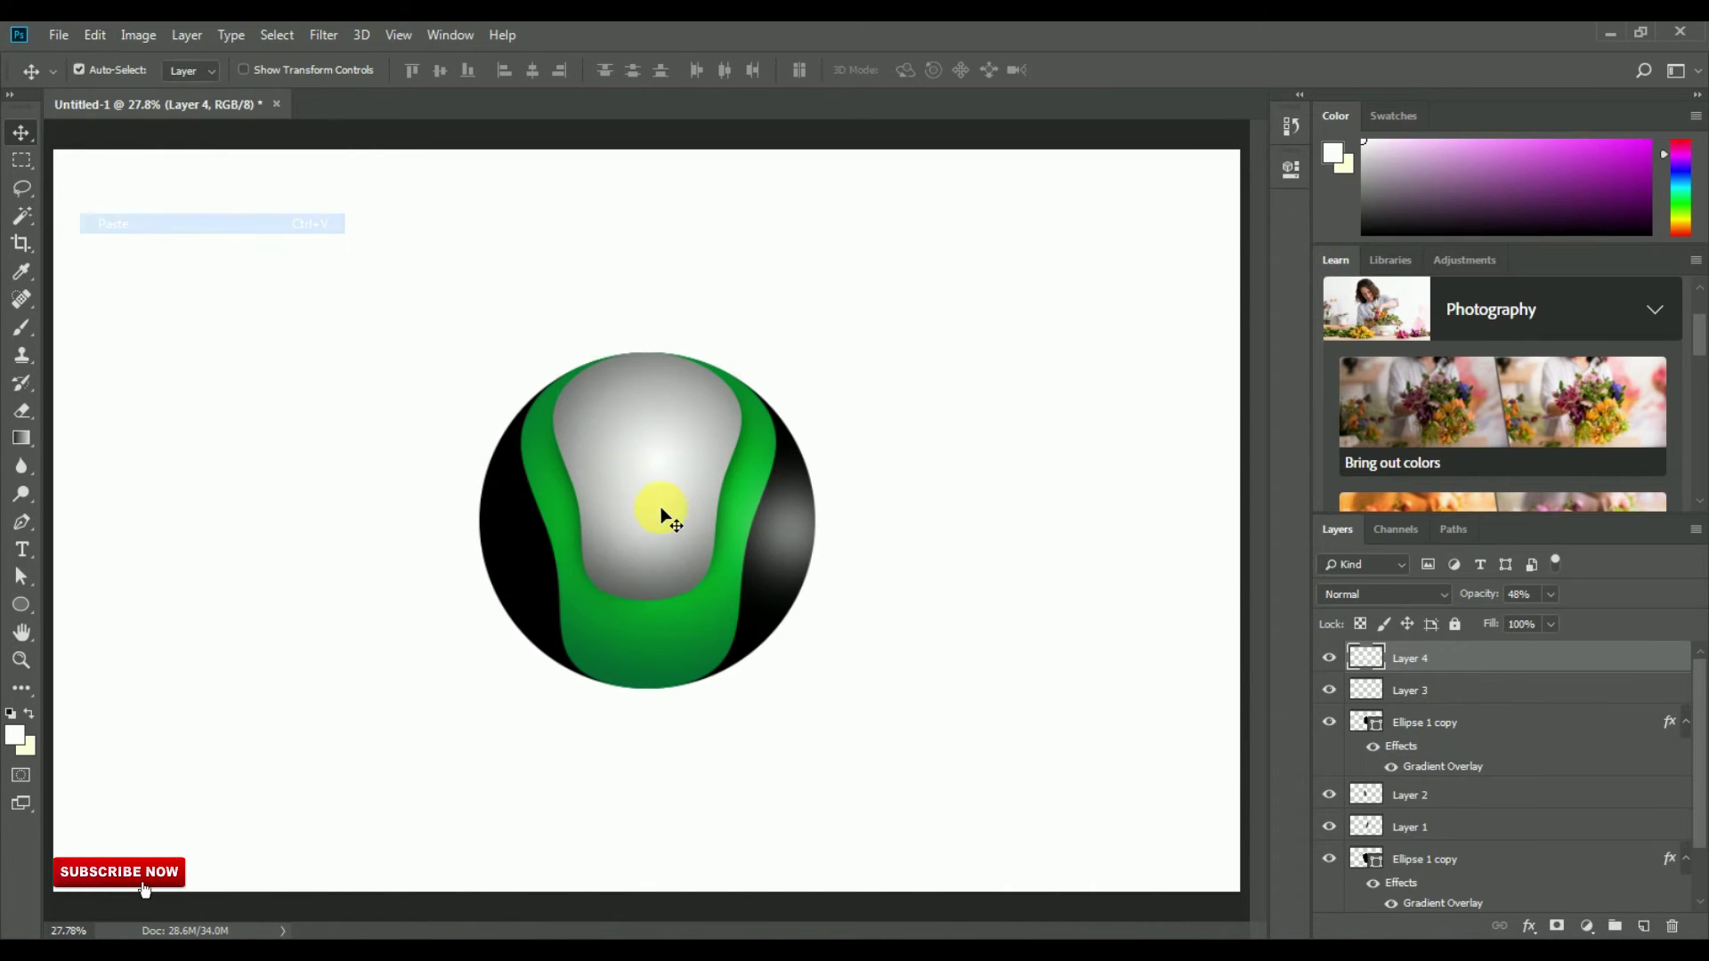
click(243, 69)
mouse_move(546, 393)
mouse_down()
mouse_move(554, 485)
mouse_move(540, 473)
mouse_up()
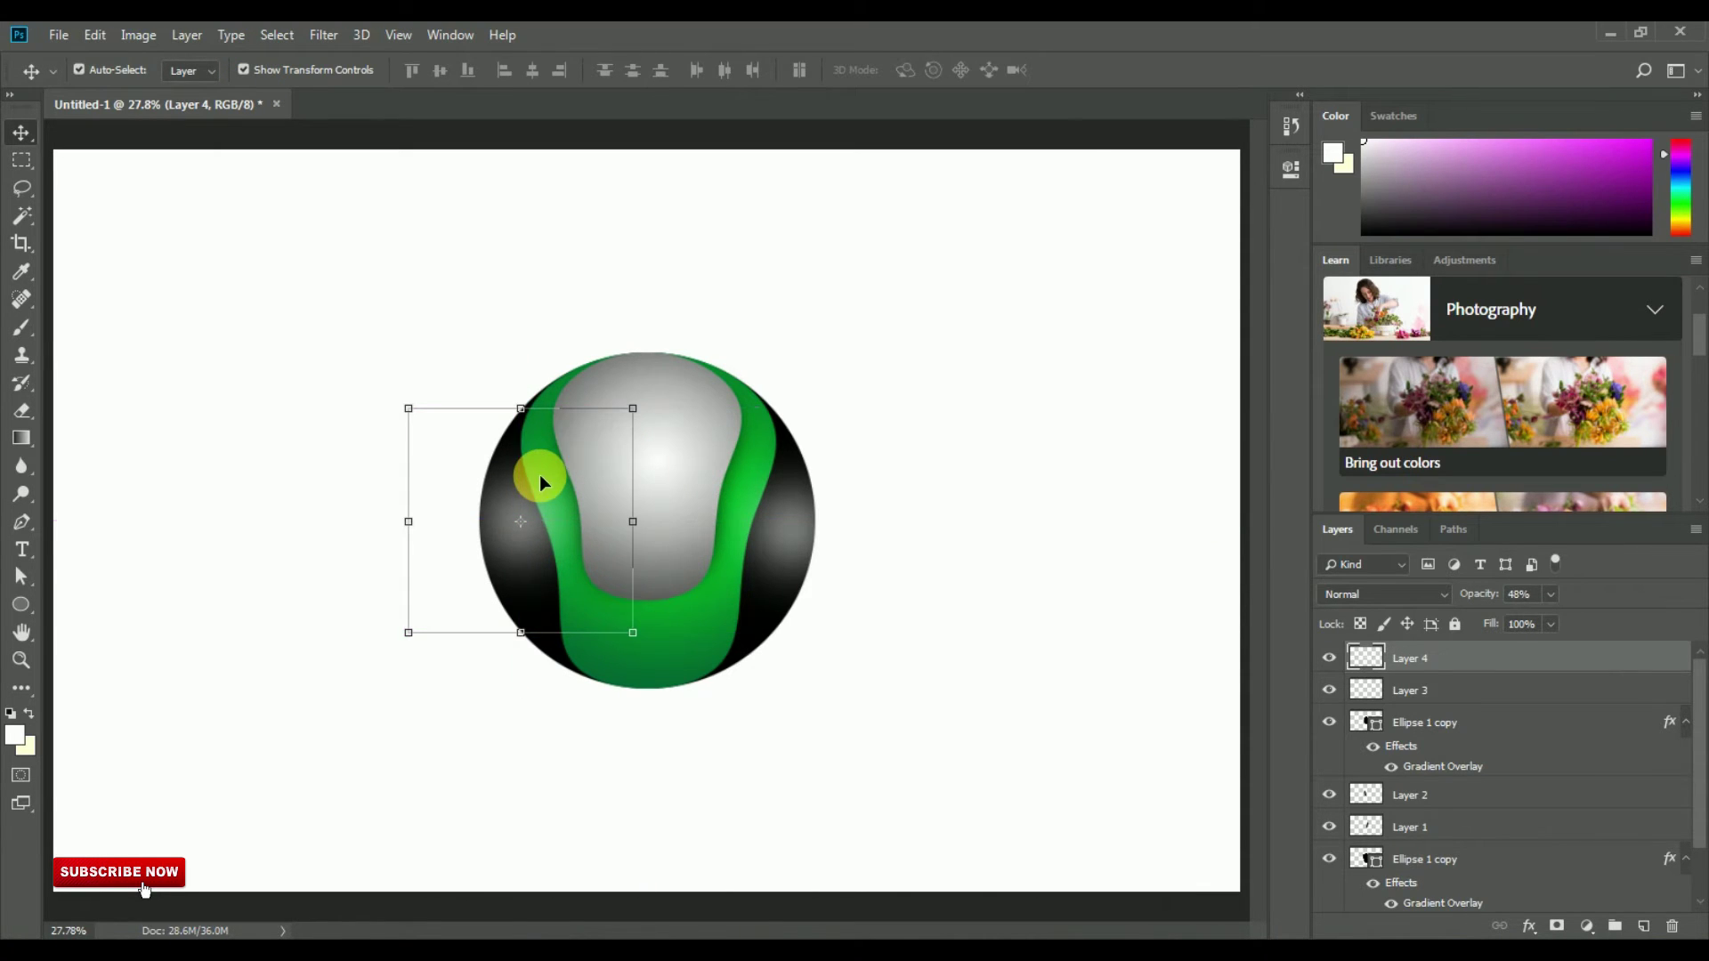
click(243, 69)
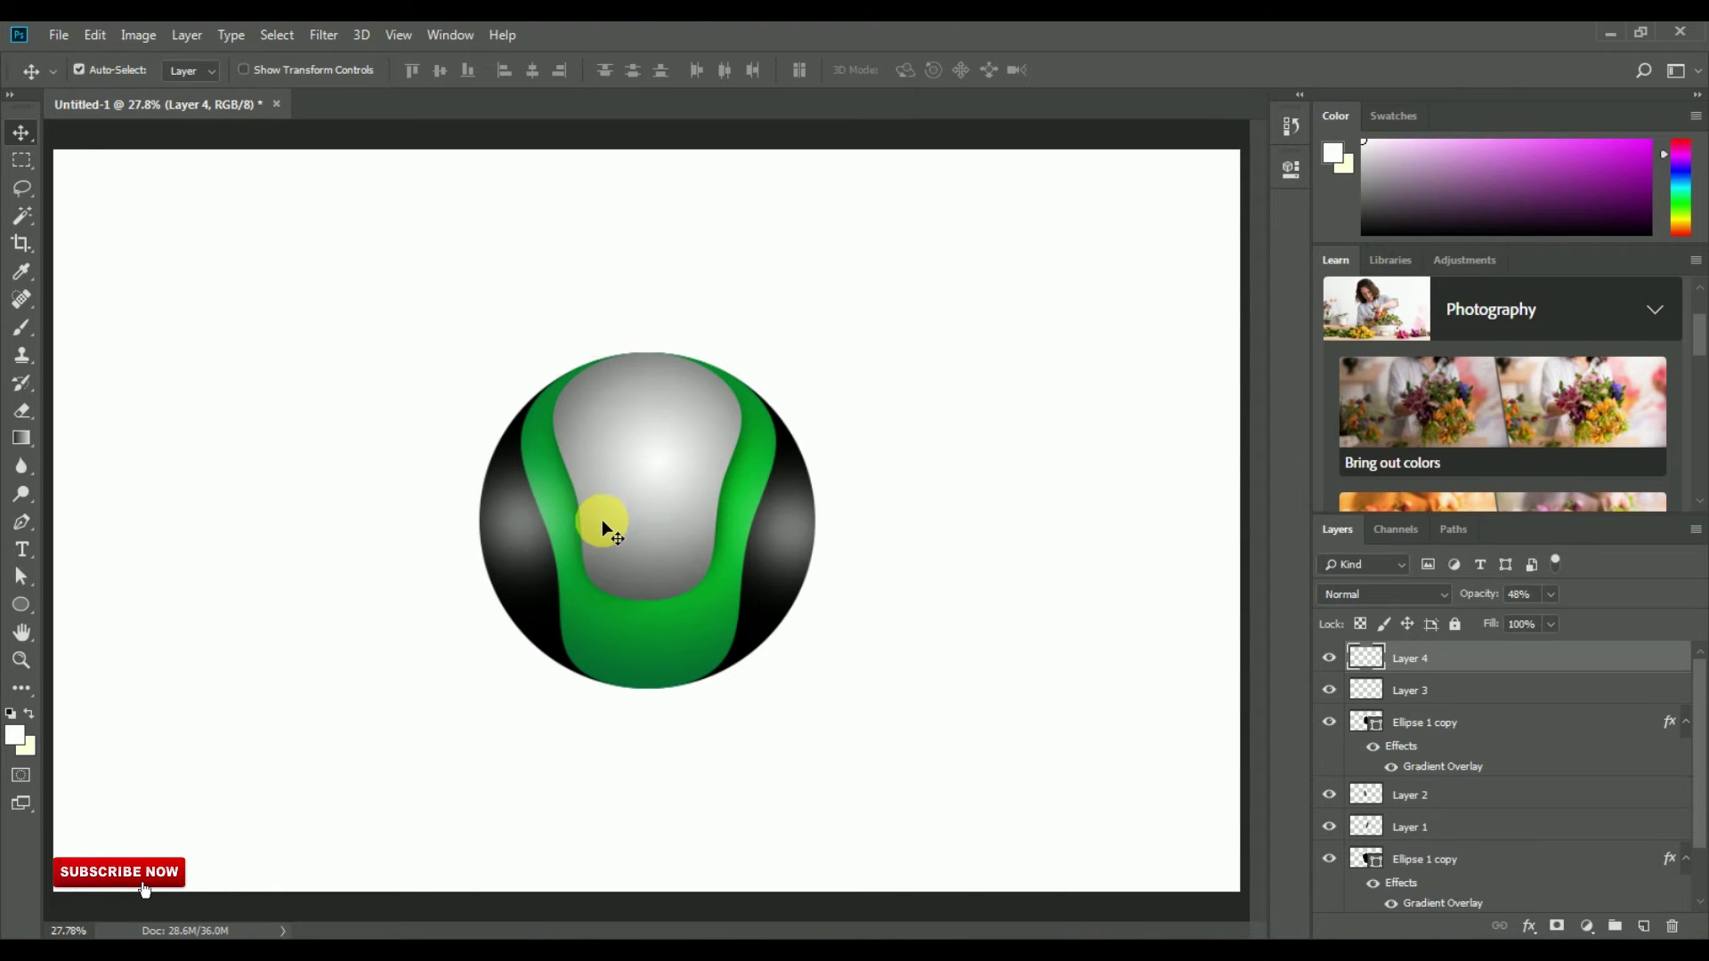
click(96, 34)
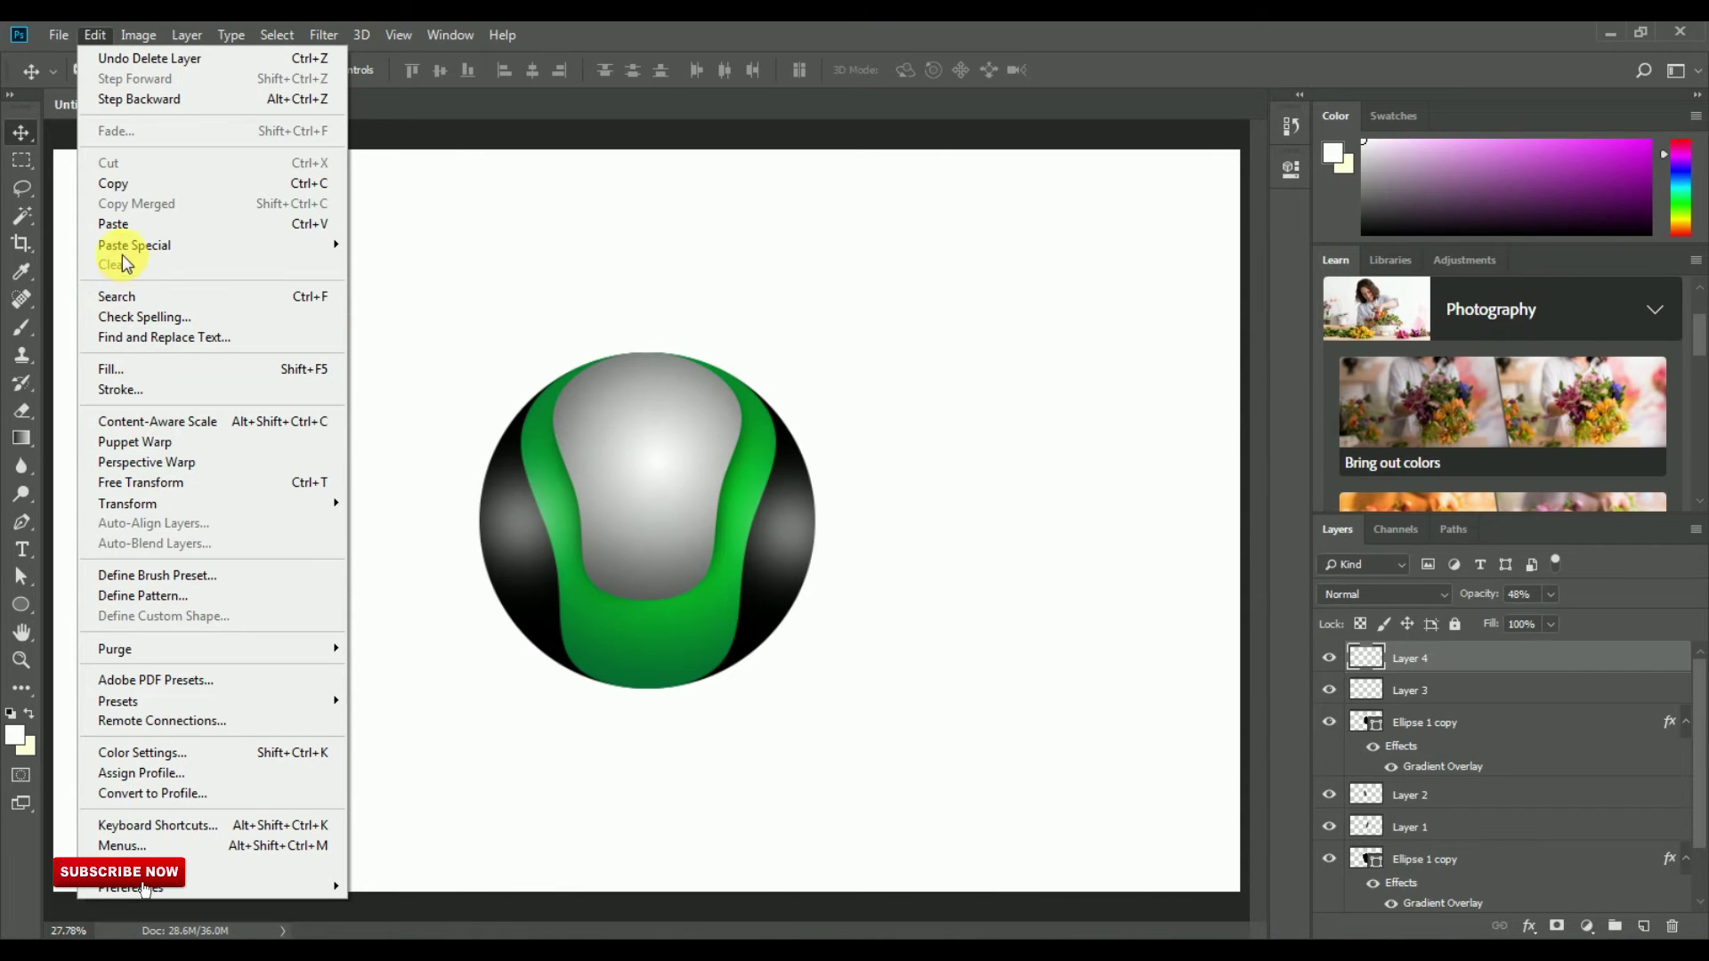
- Paste another sheen copy as Layer 5, placed over the silver shape's top, resized to about 102%
click(114, 184)
click(96, 35)
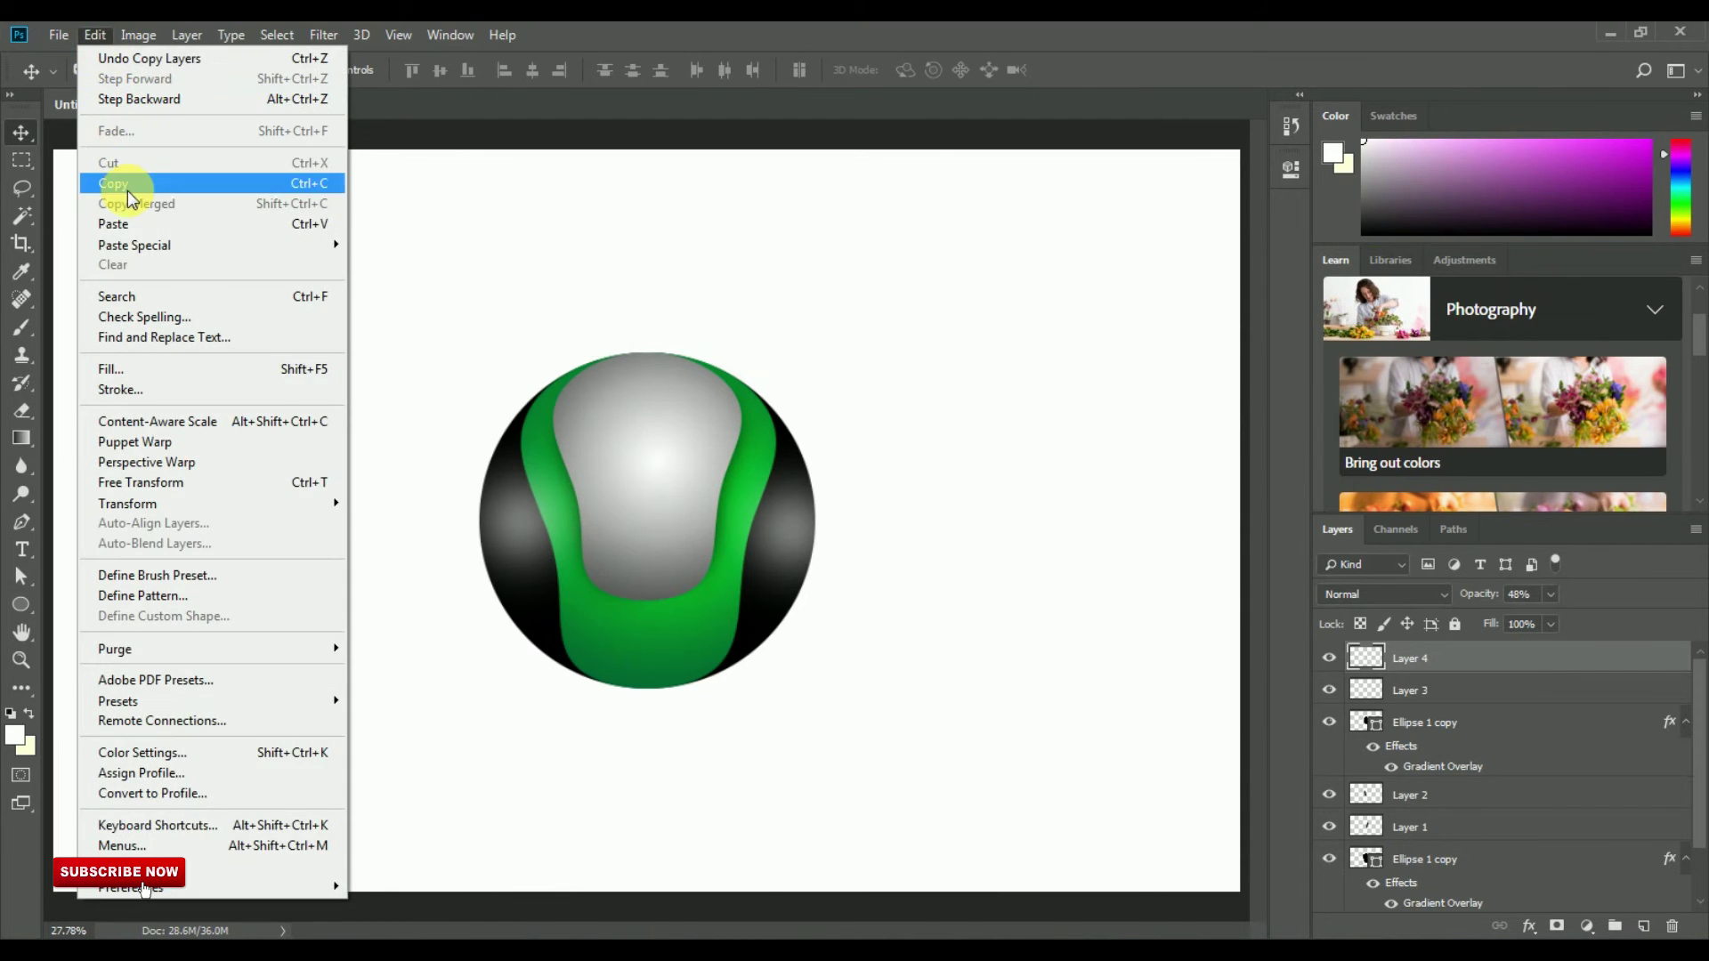
click(114, 224)
drag(649, 538, 651, 415)
click(244, 70)
drag(765, 503, 784, 534)
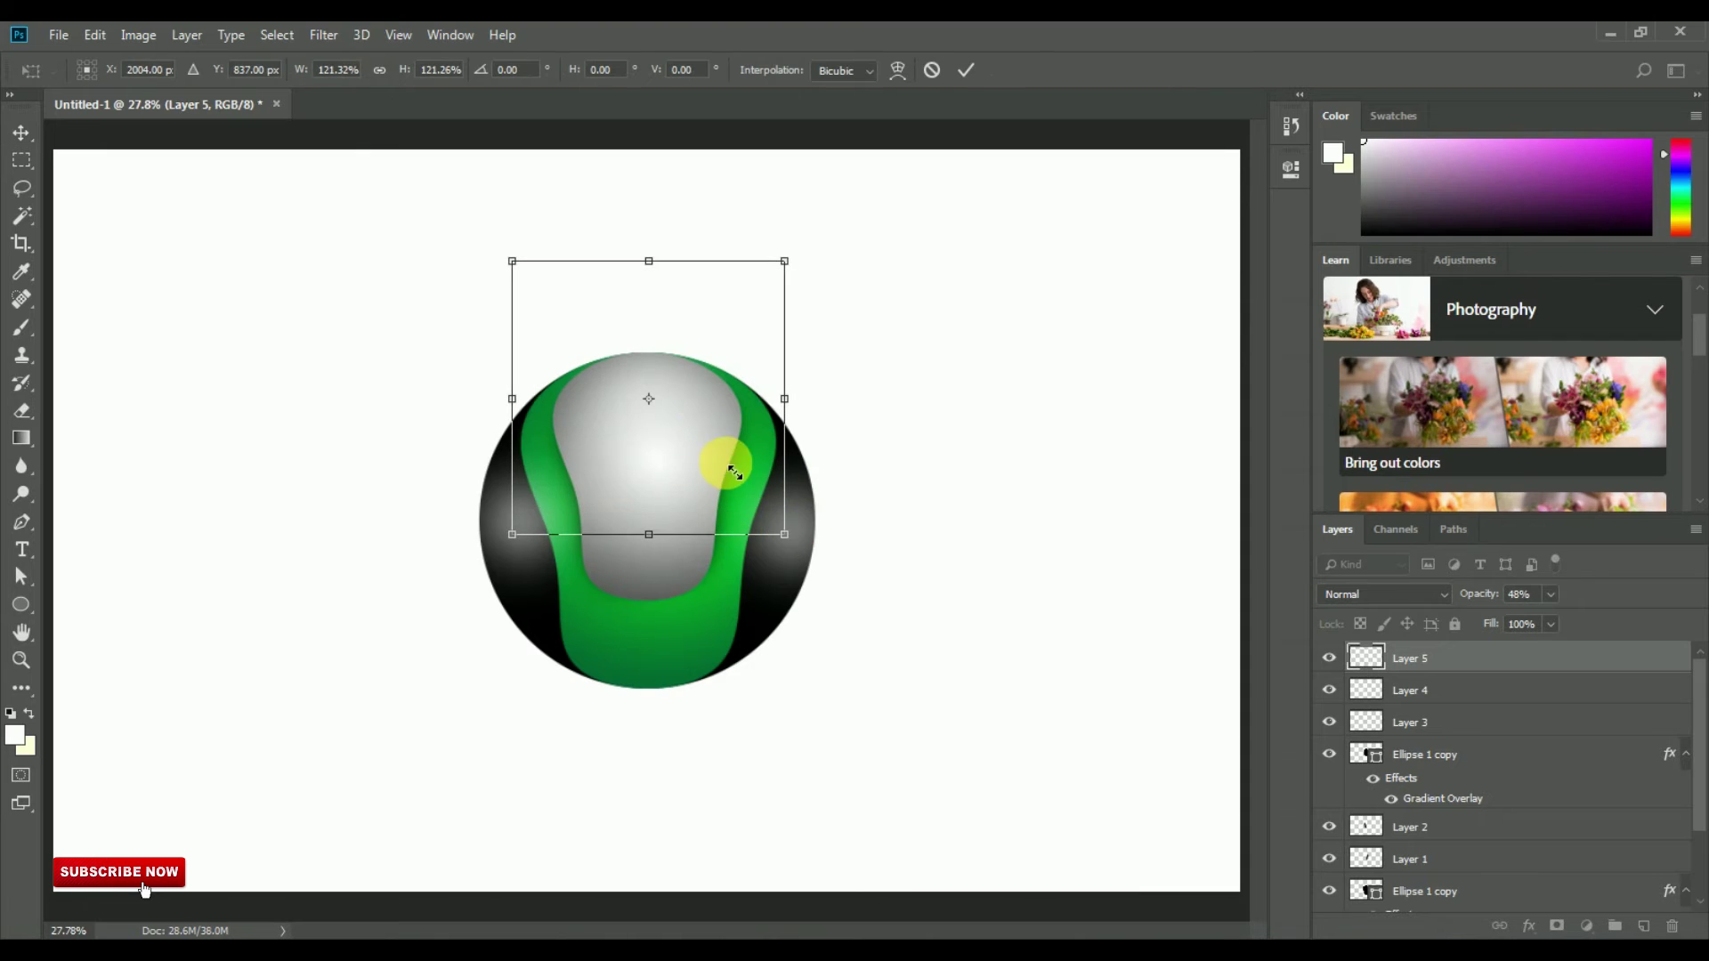
drag(735, 472, 695, 408)
mouse_move(790, 285)
mouse_down()
mouse_move(781, 329)
mouse_move(764, 325)
mouse_up()
click(967, 69)
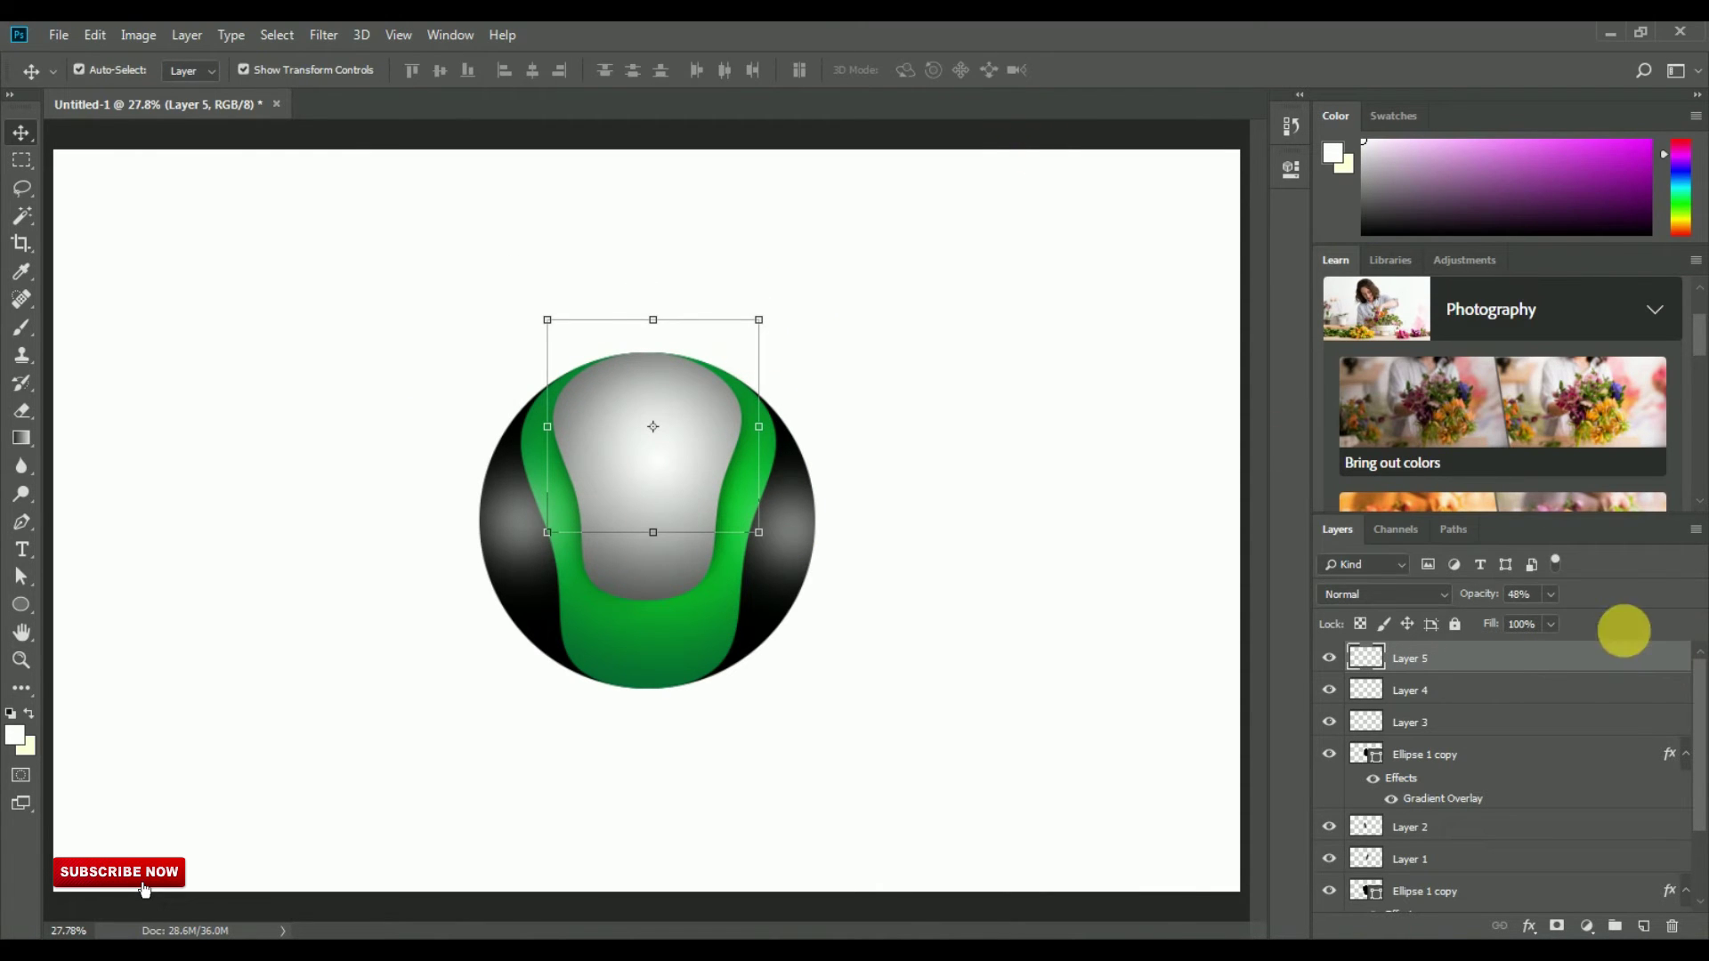
drag(1572, 618, 1614, 622)
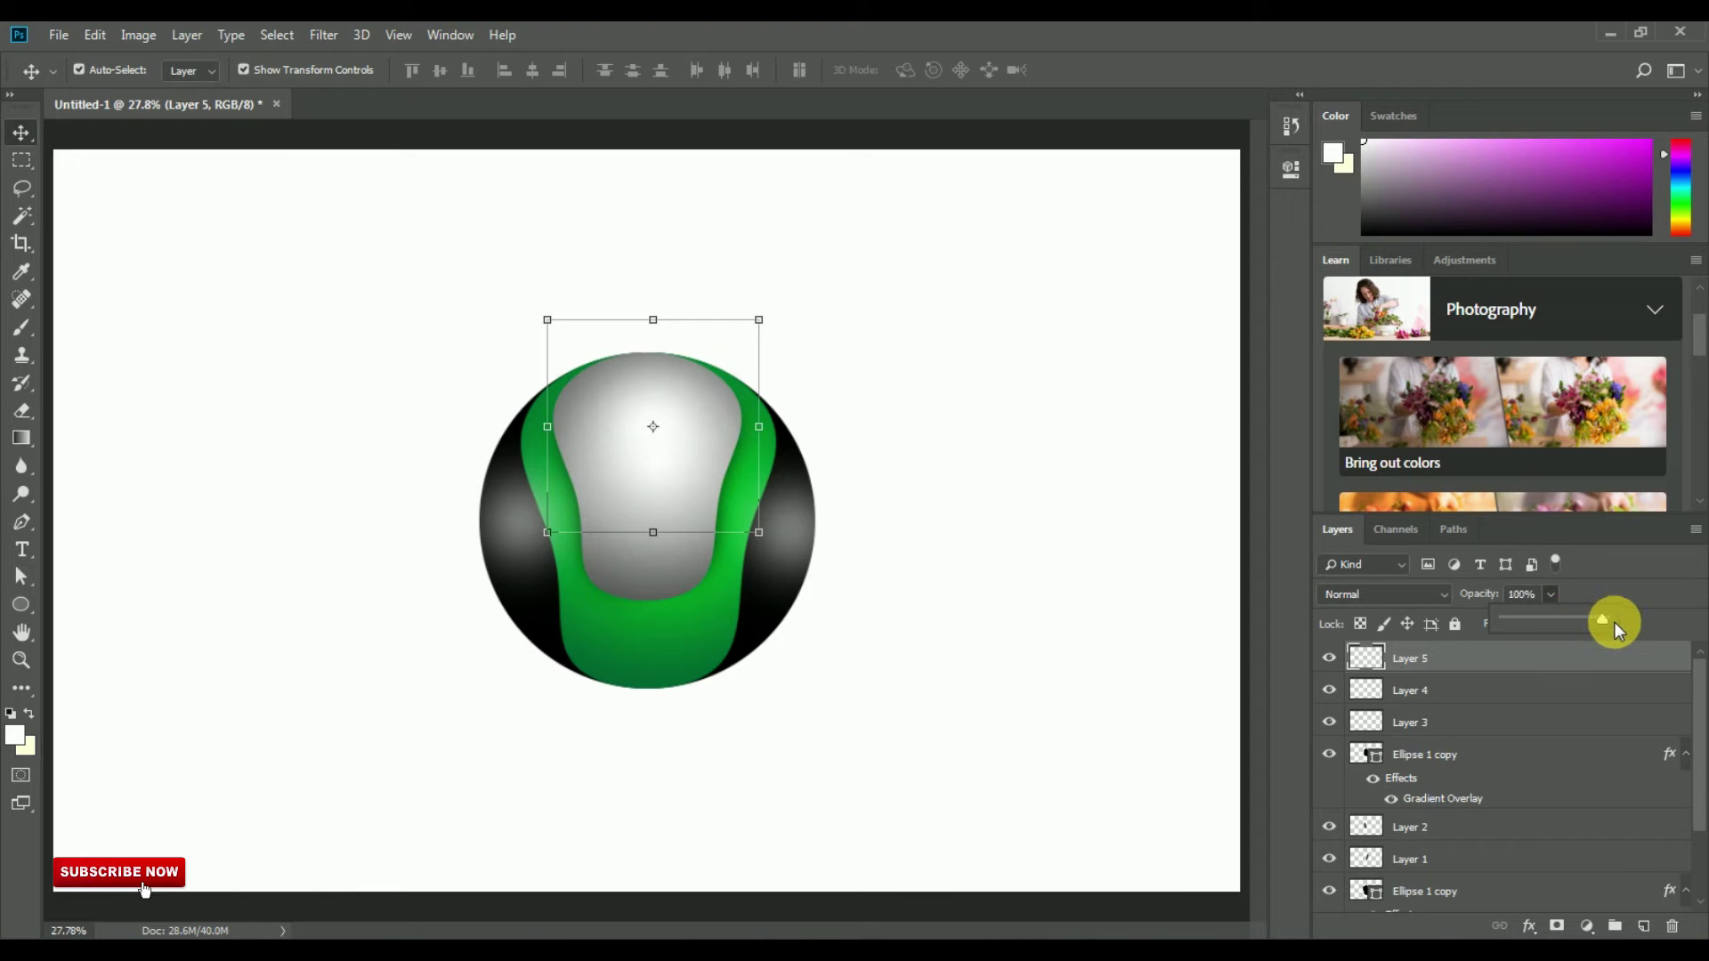
drag(744, 408, 785, 377)
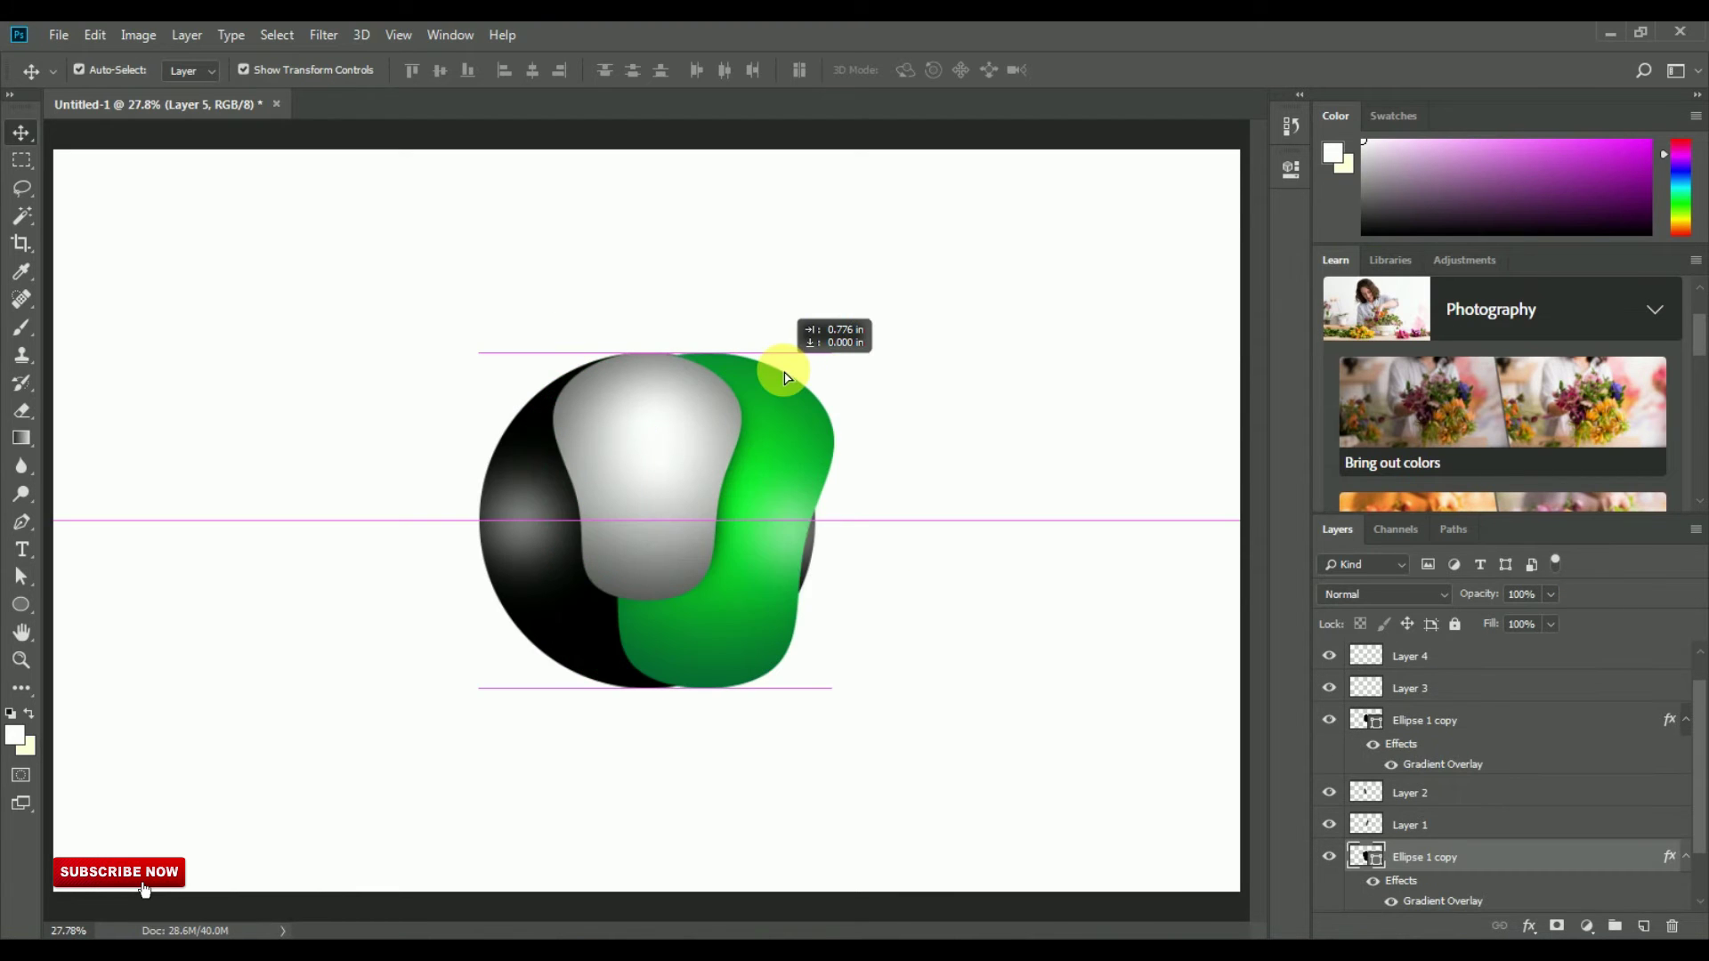
key(ctrl+z)
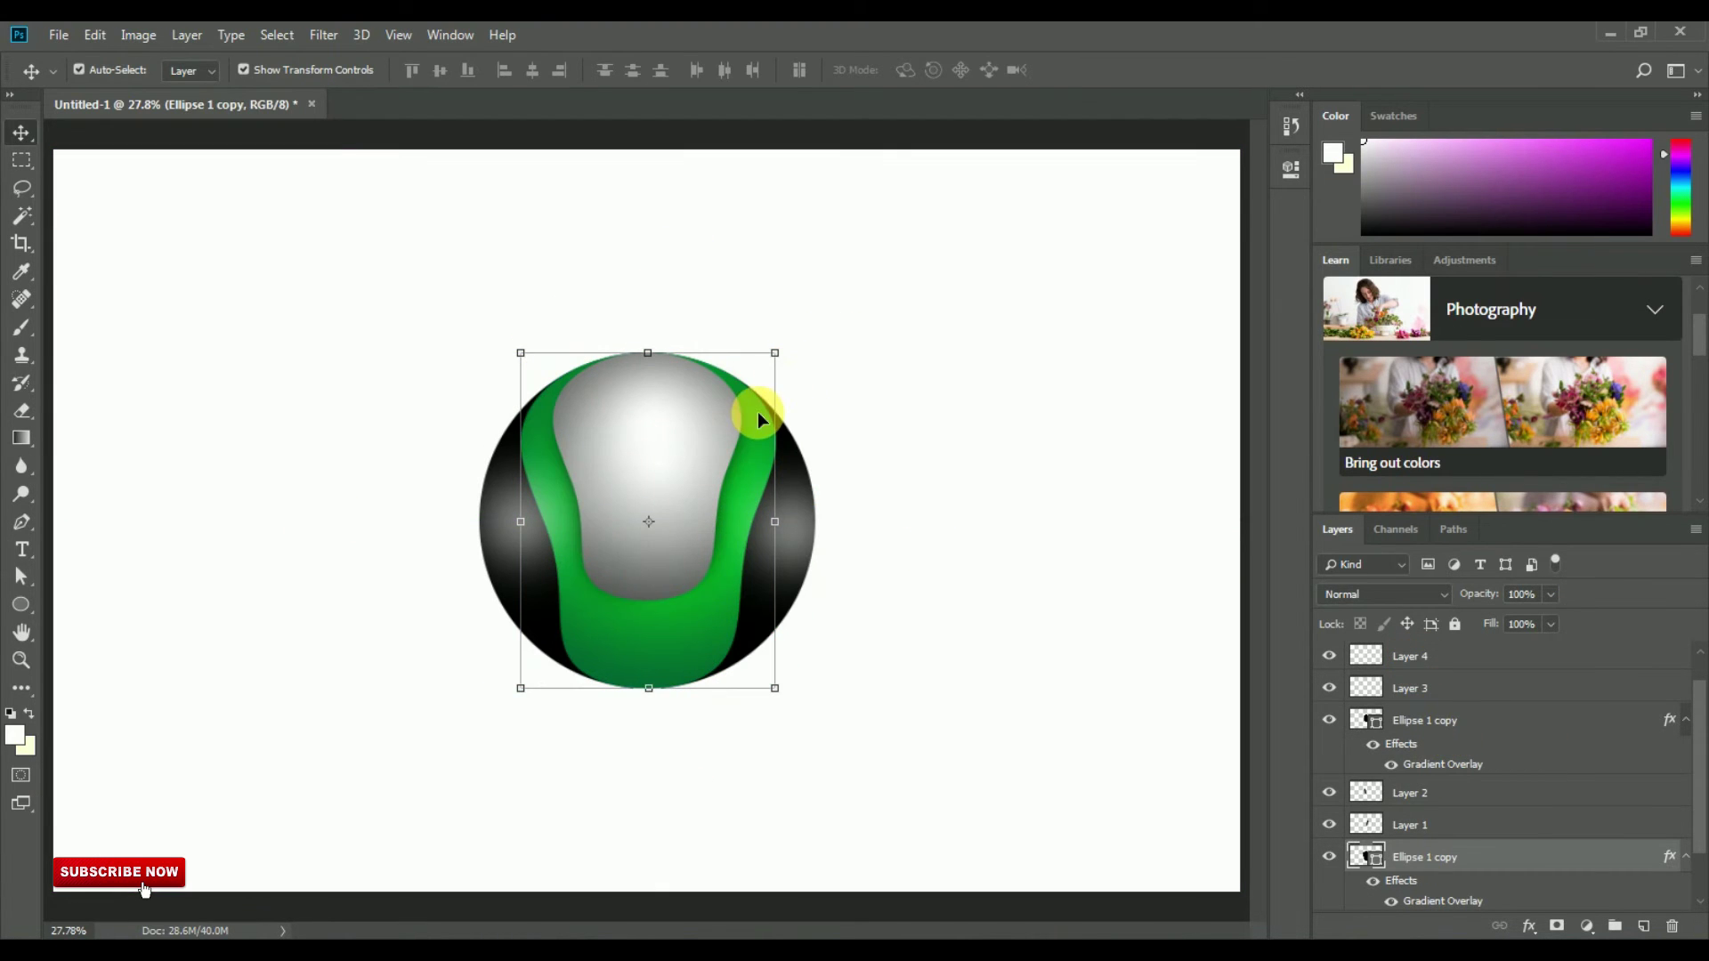
click(797, 372)
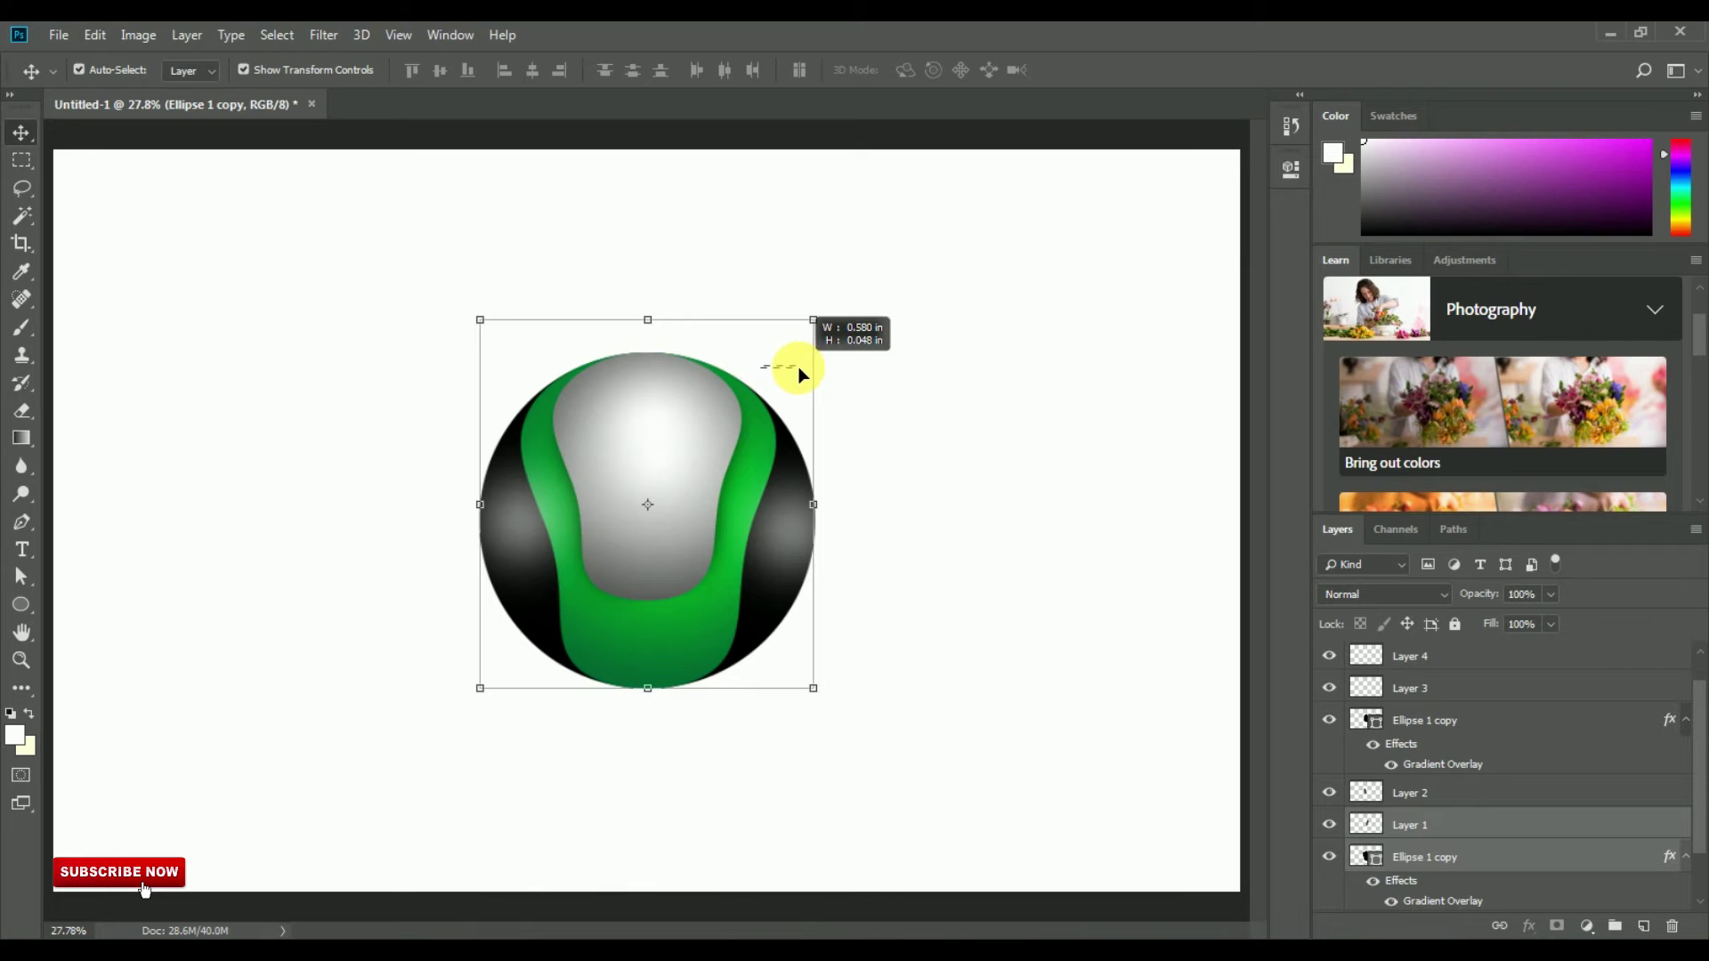
click(243, 71)
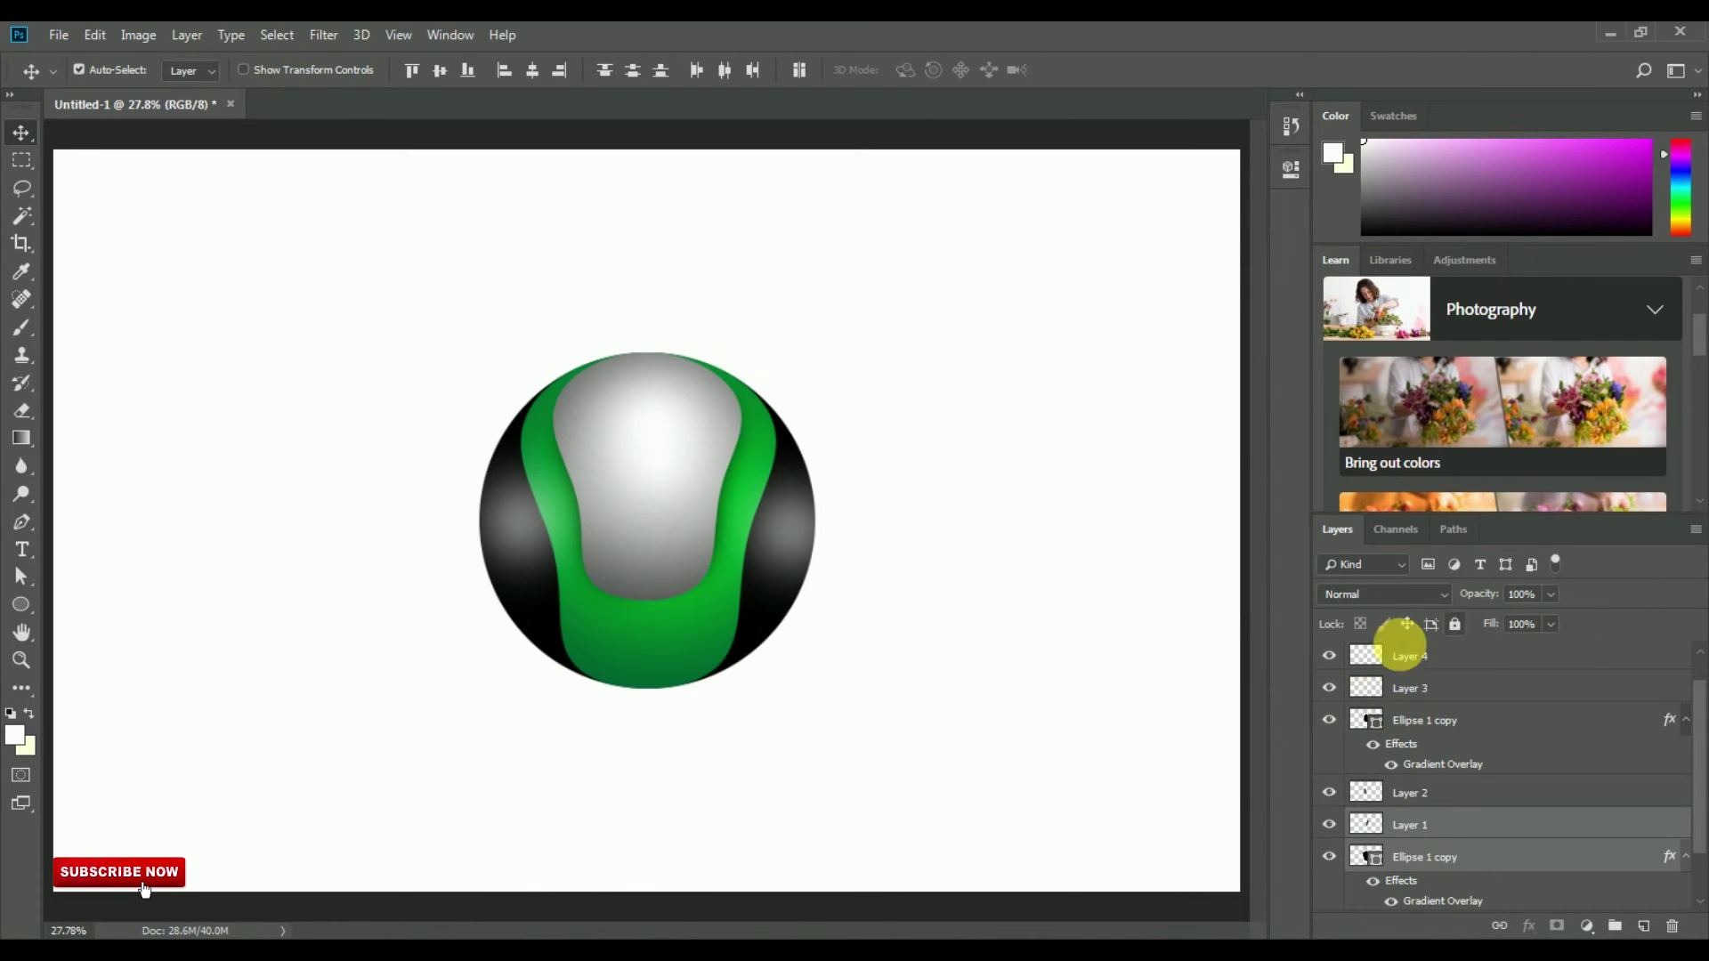
click(1328, 824)
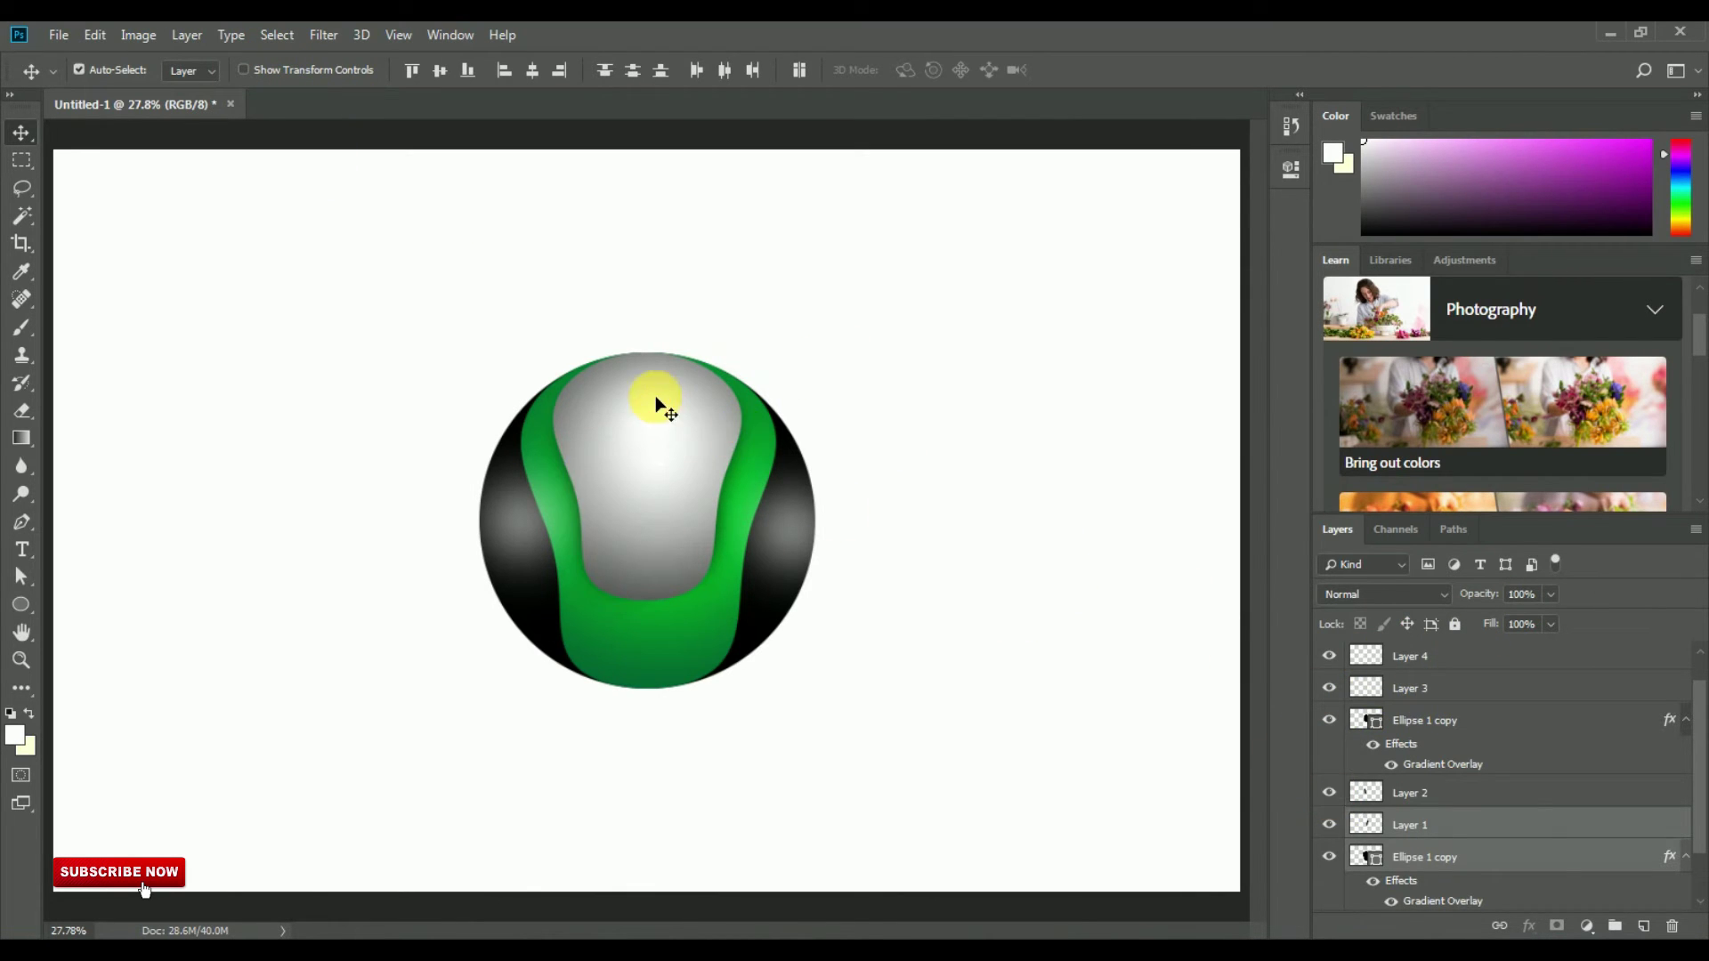
click(1351, 830)
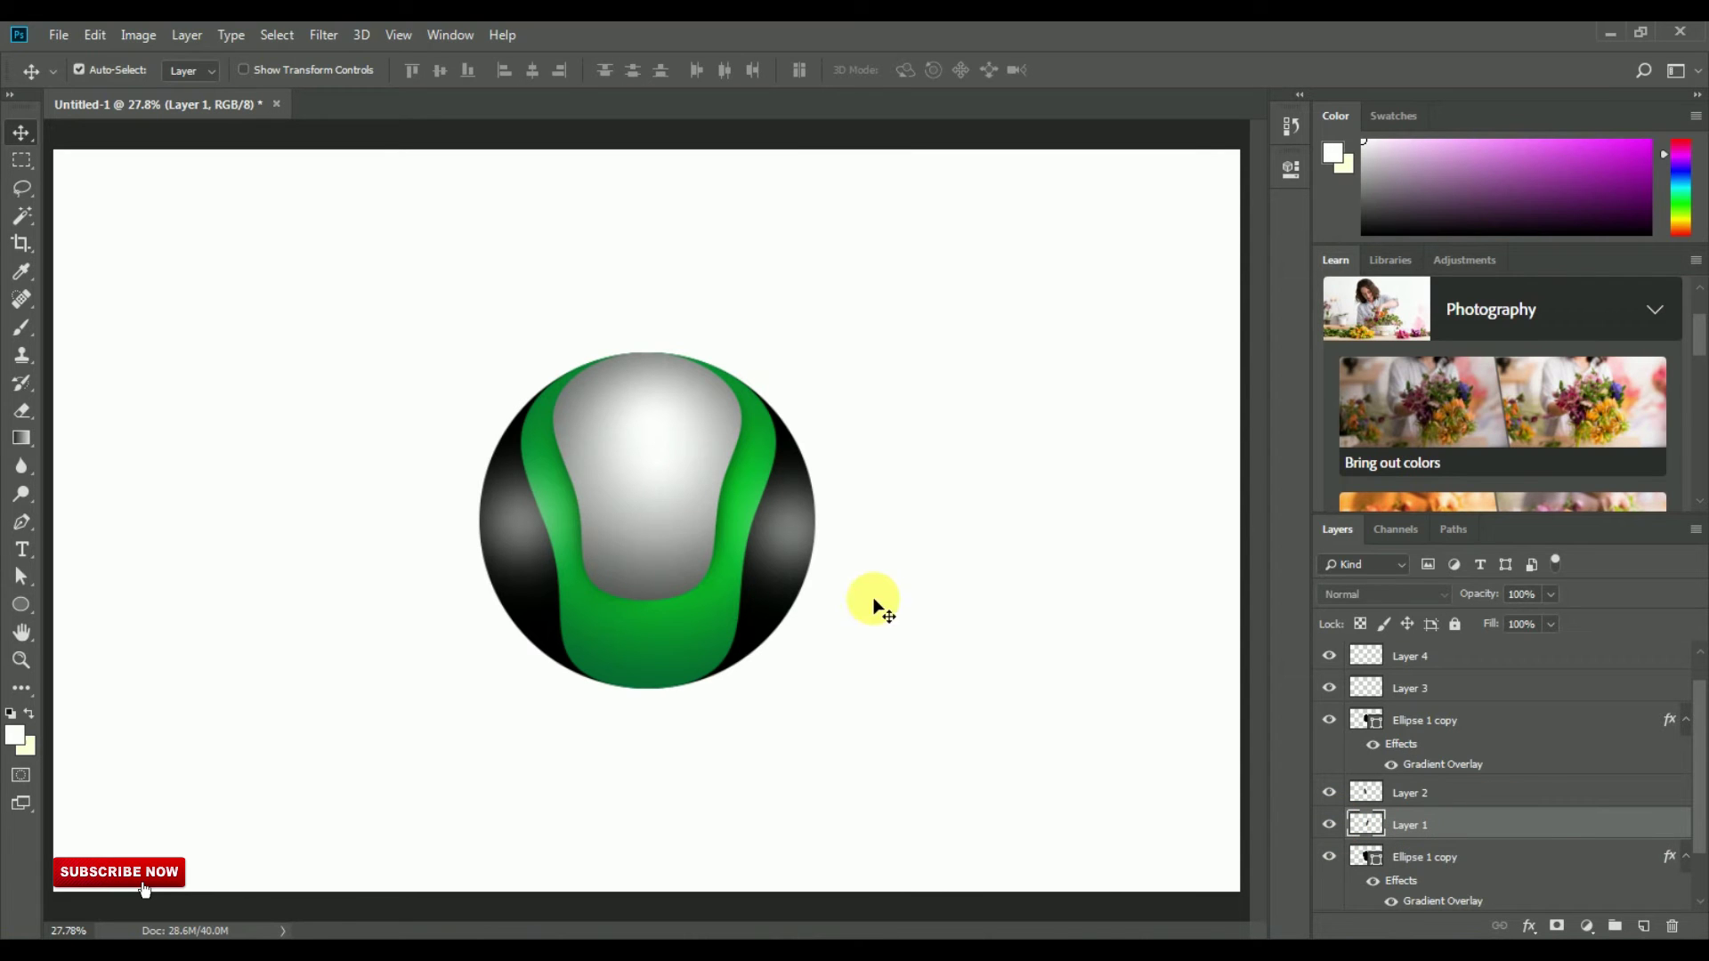
scroll(1435, 776, up, 1)
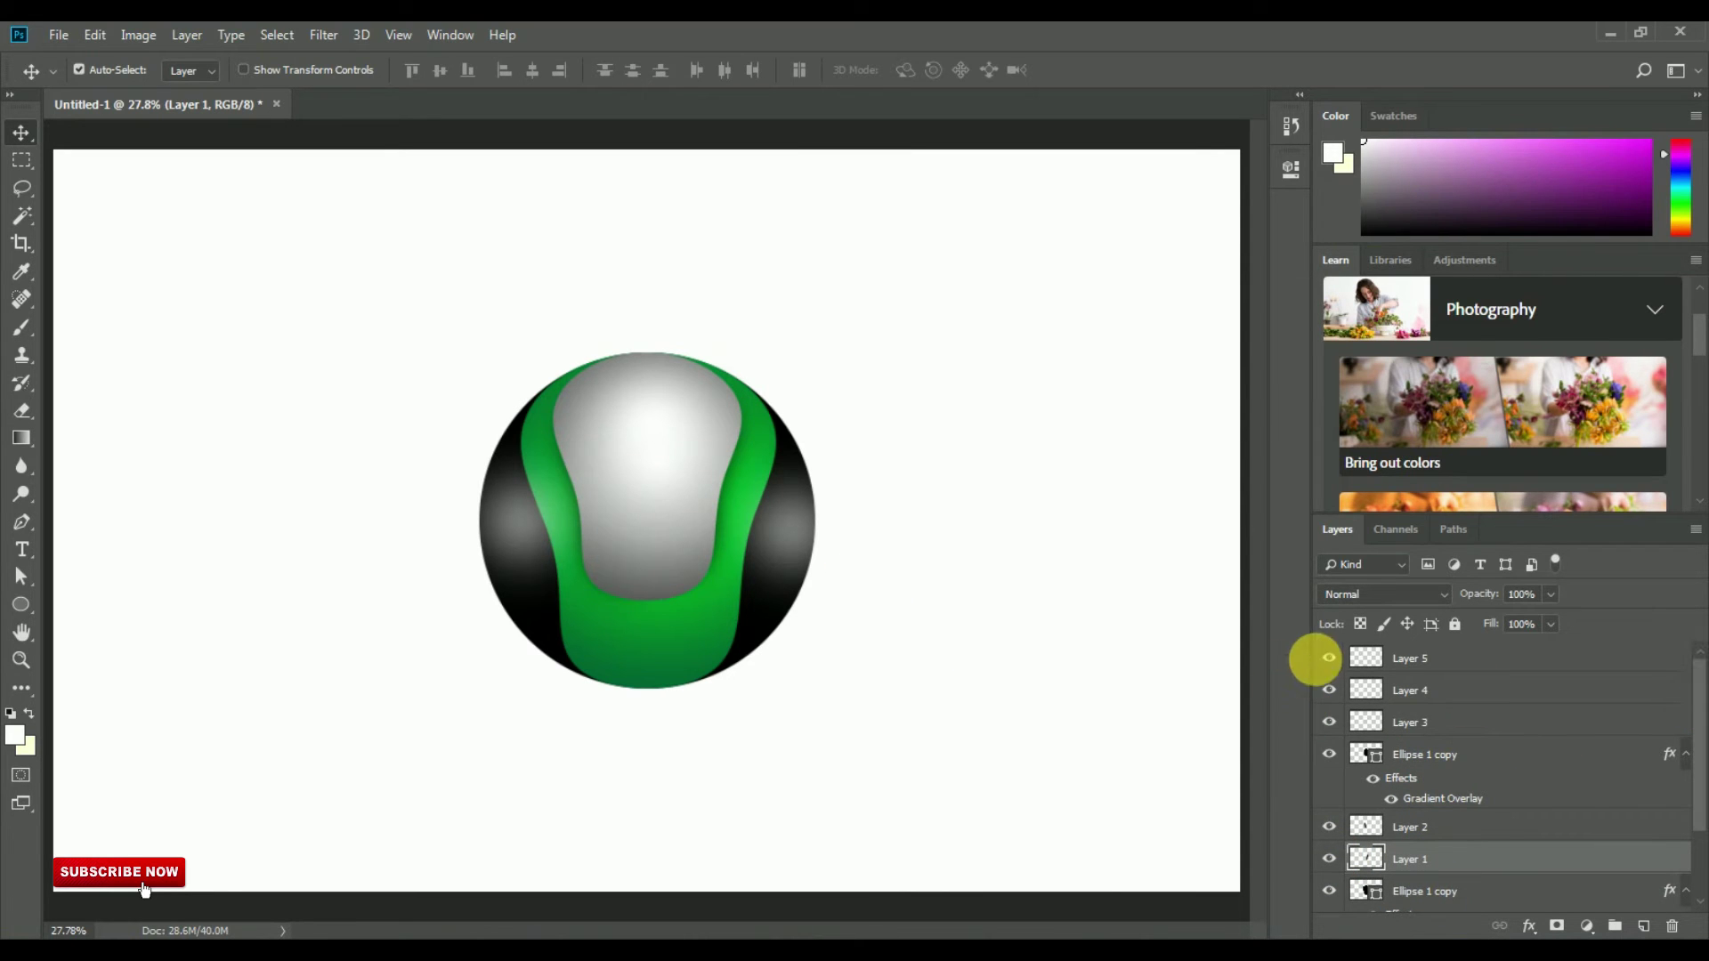
click(1330, 659)
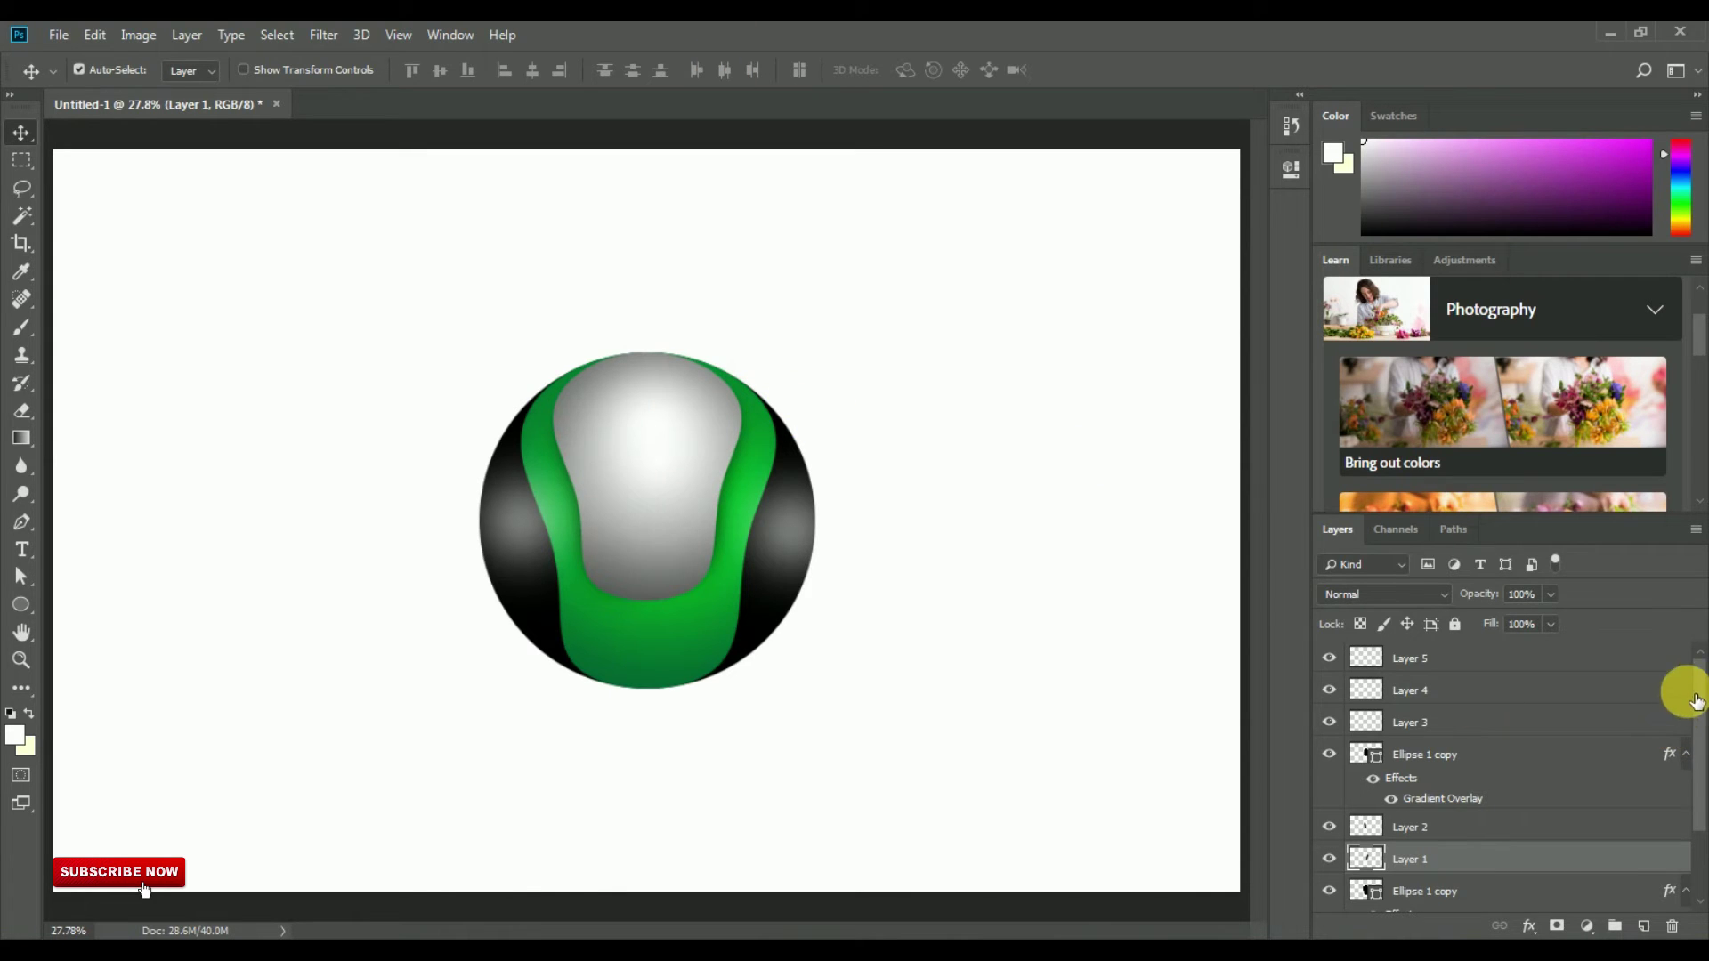
scroll(1679, 766, down, 3)
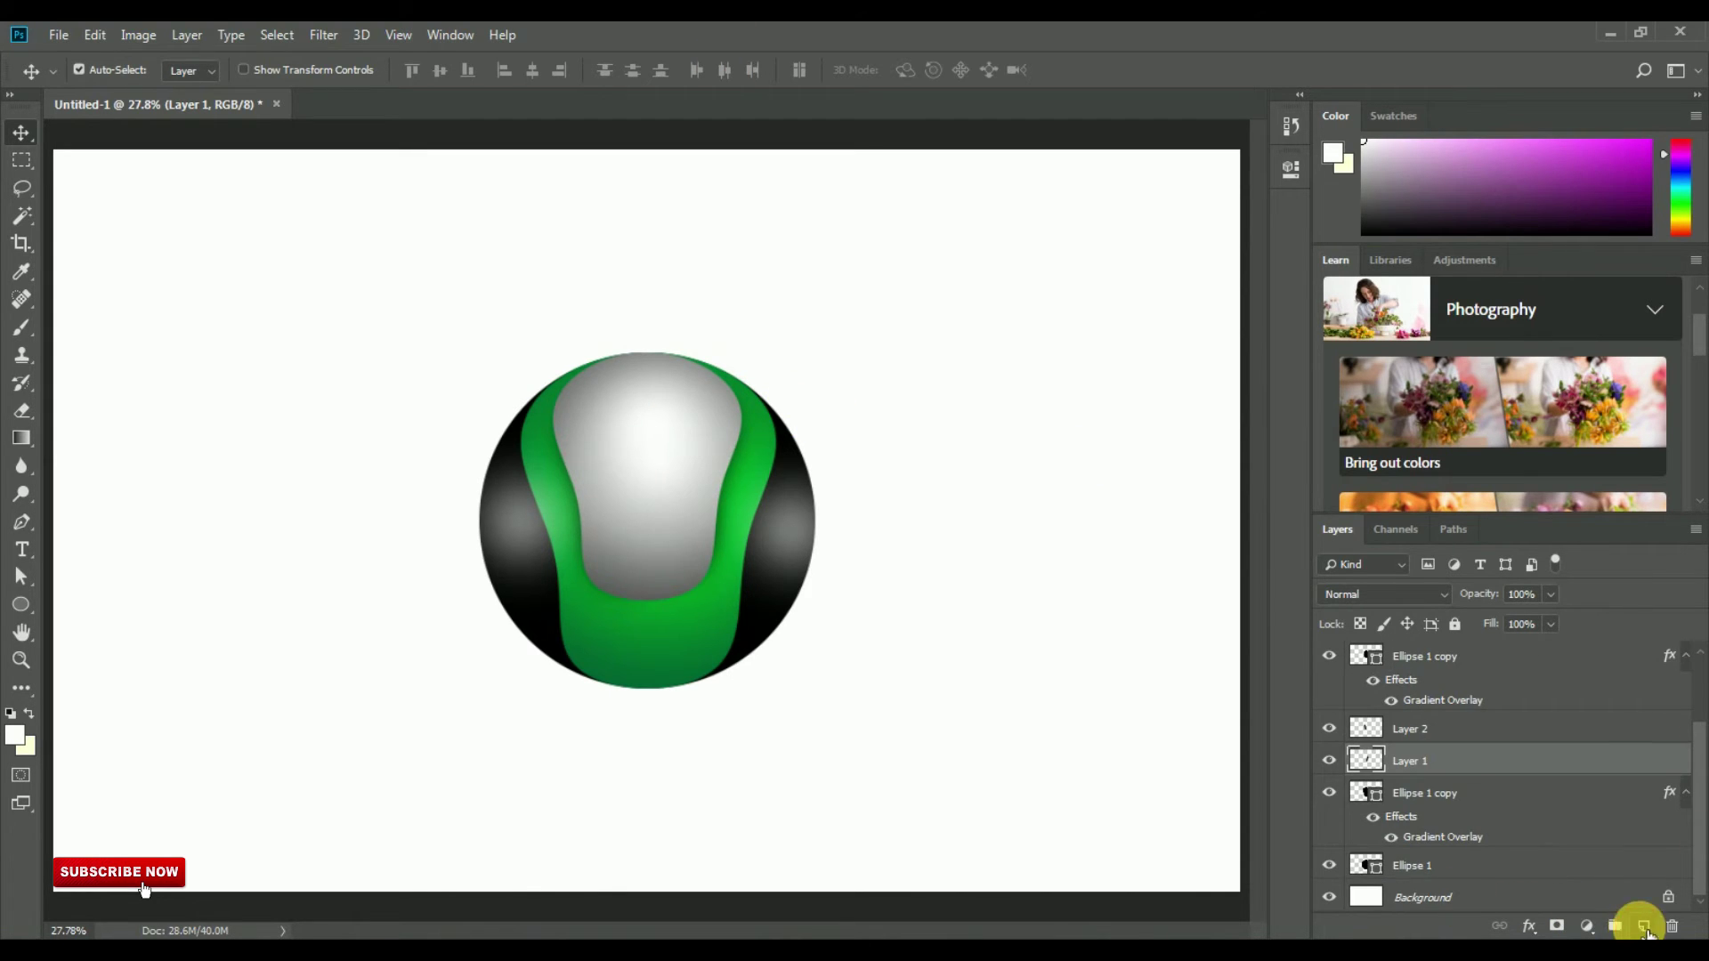
- Add a new Layer 6 and move it just above the Background
click(1646, 927)
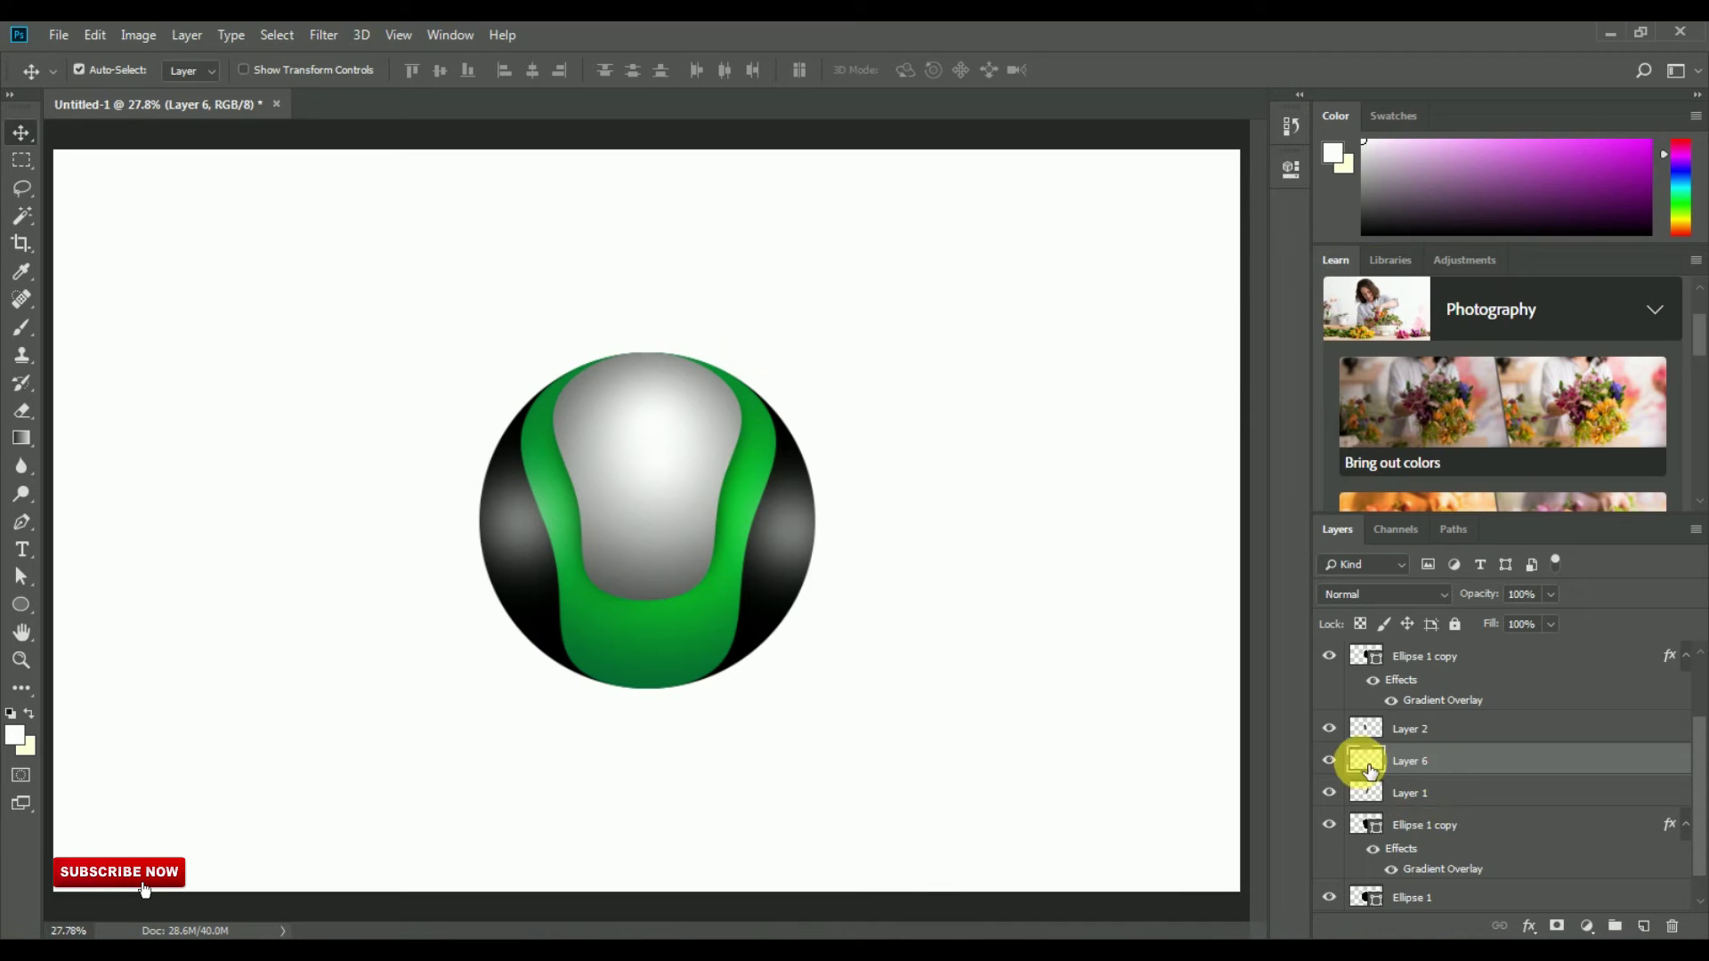
mouse_move(1342, 767)
mouse_down()
mouse_move(1459, 935)
mouse_move(1451, 893)
mouse_up()
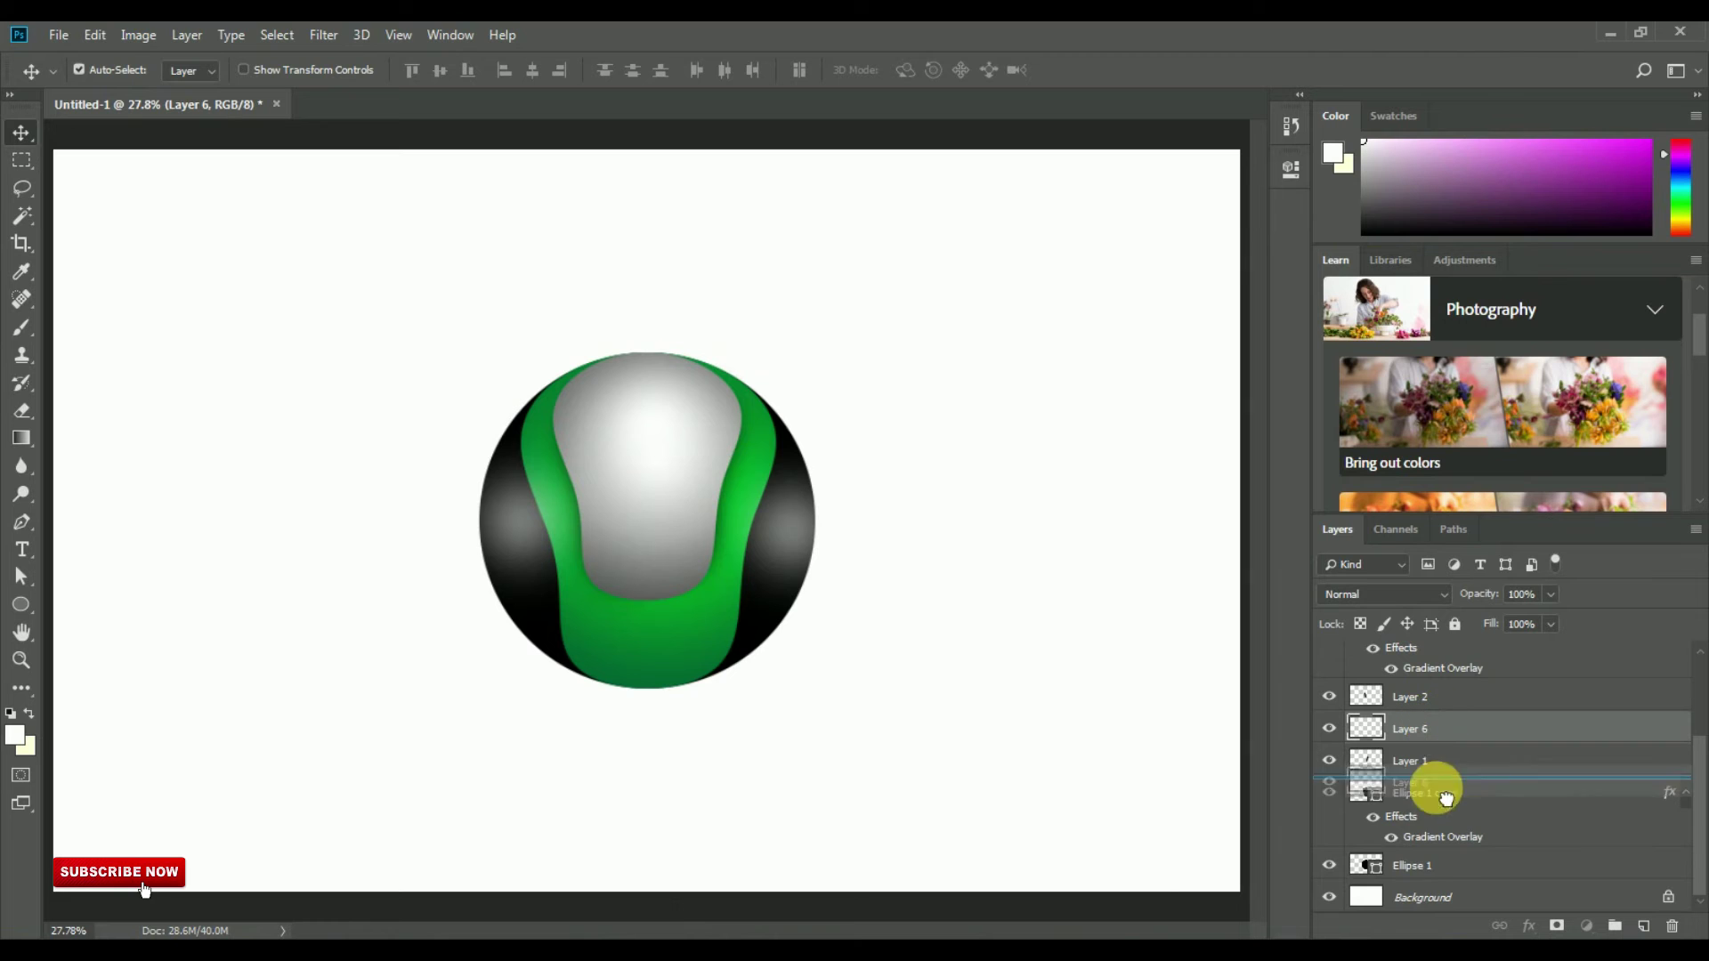
drag(1451, 893, 1442, 884)
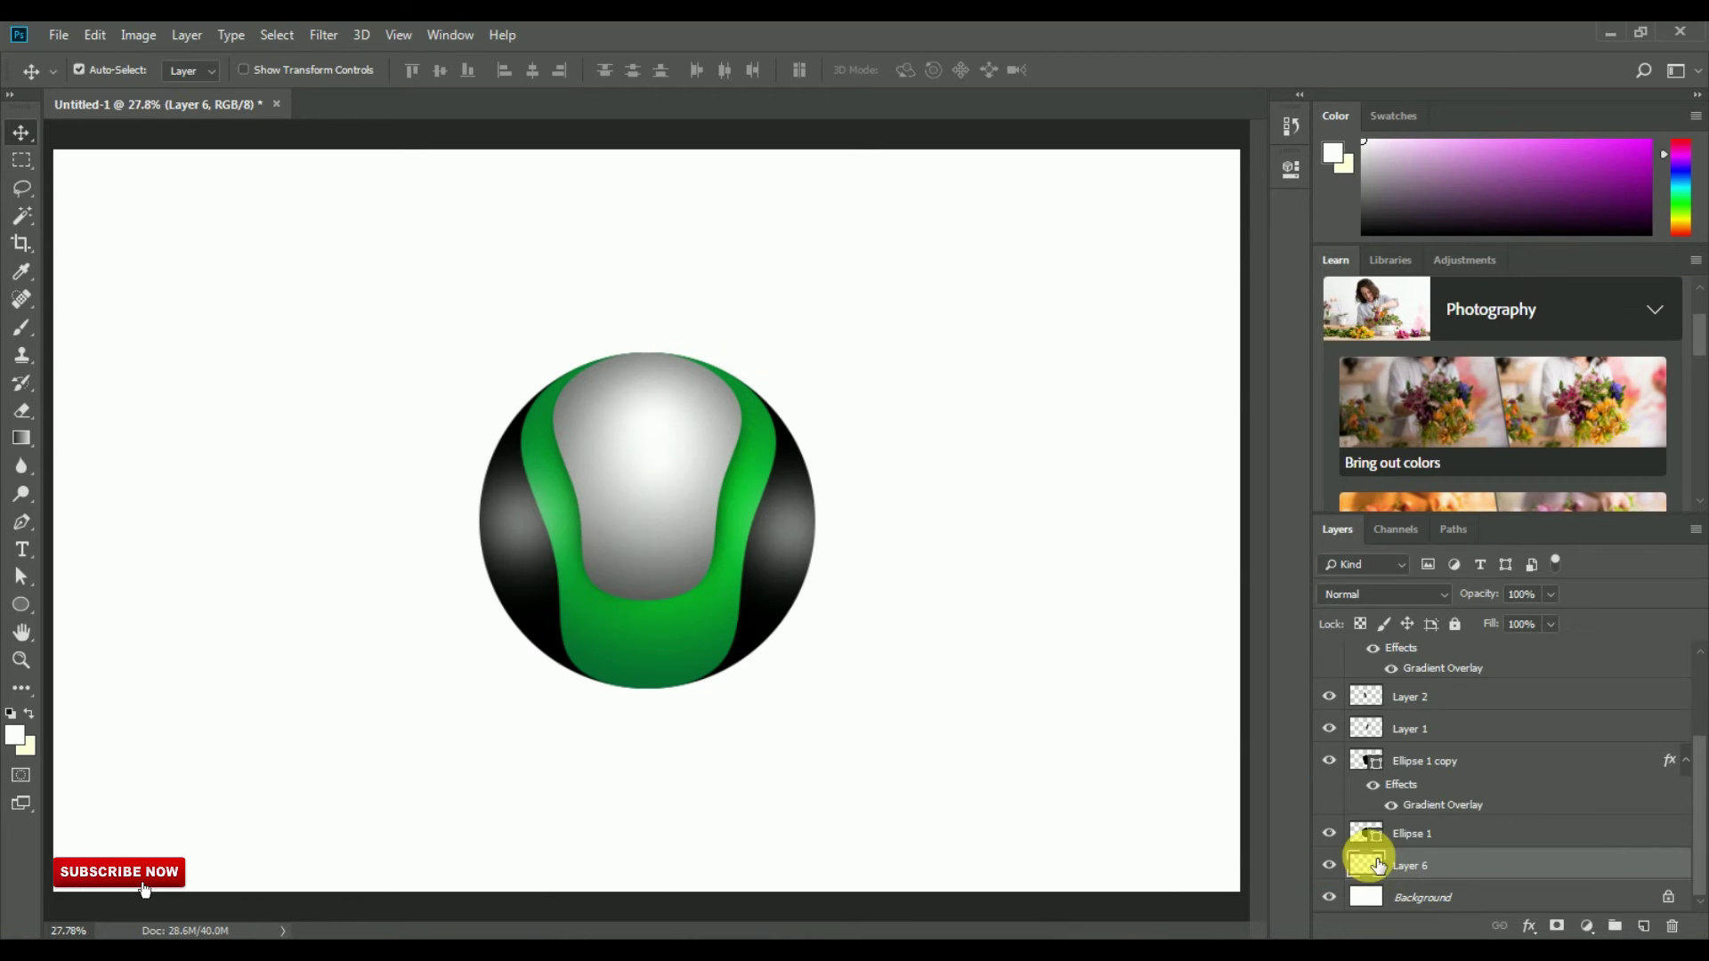
- Paint one black blob below the ball with a 401 px brush
click(21, 326)
click(14, 735)
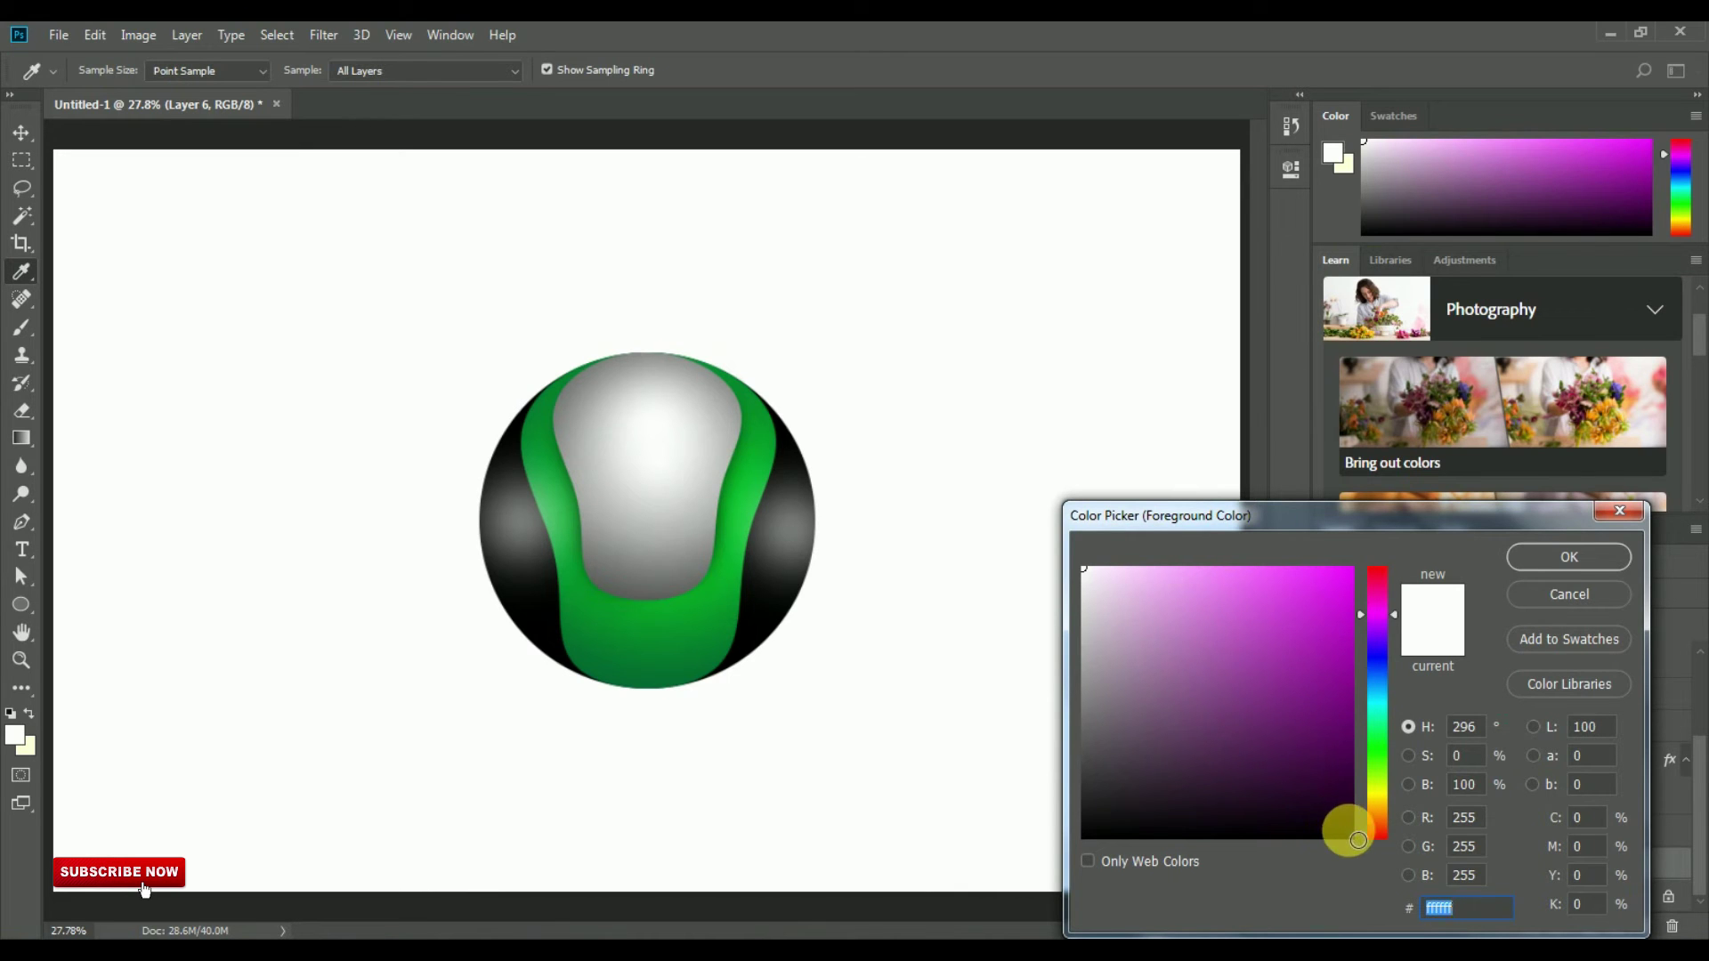
click(1358, 840)
click(1569, 556)
right_click(665, 662)
drag(867, 641, 883, 642)
key(Return)
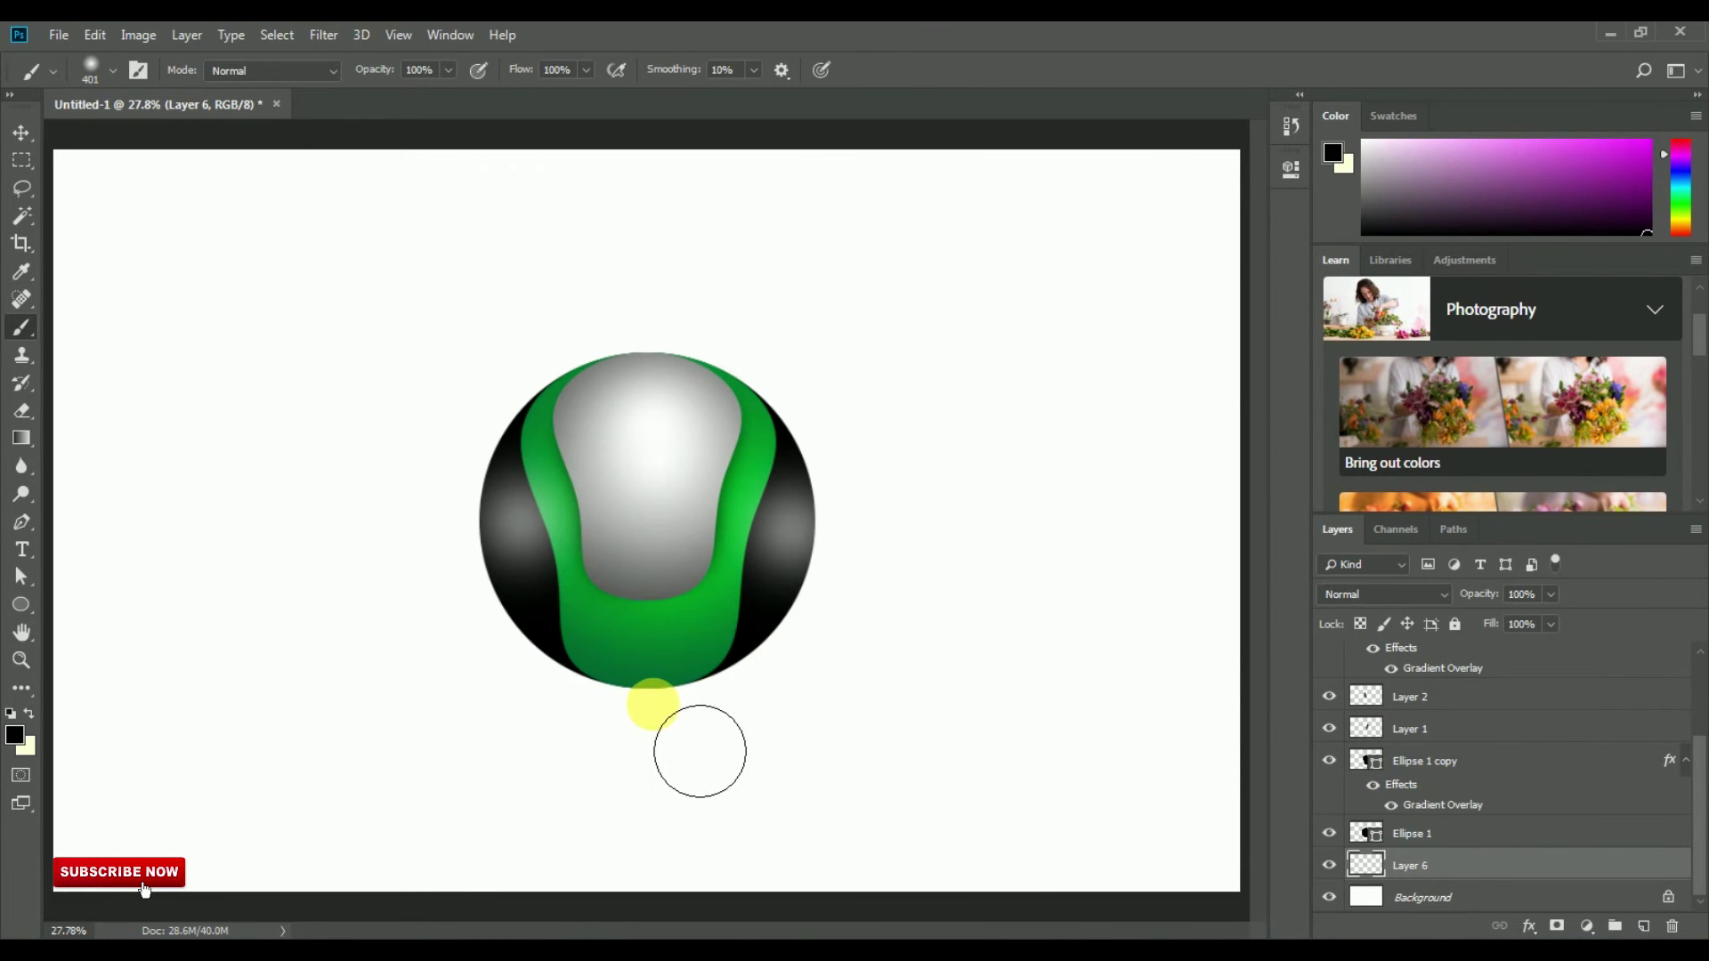
click(653, 706)
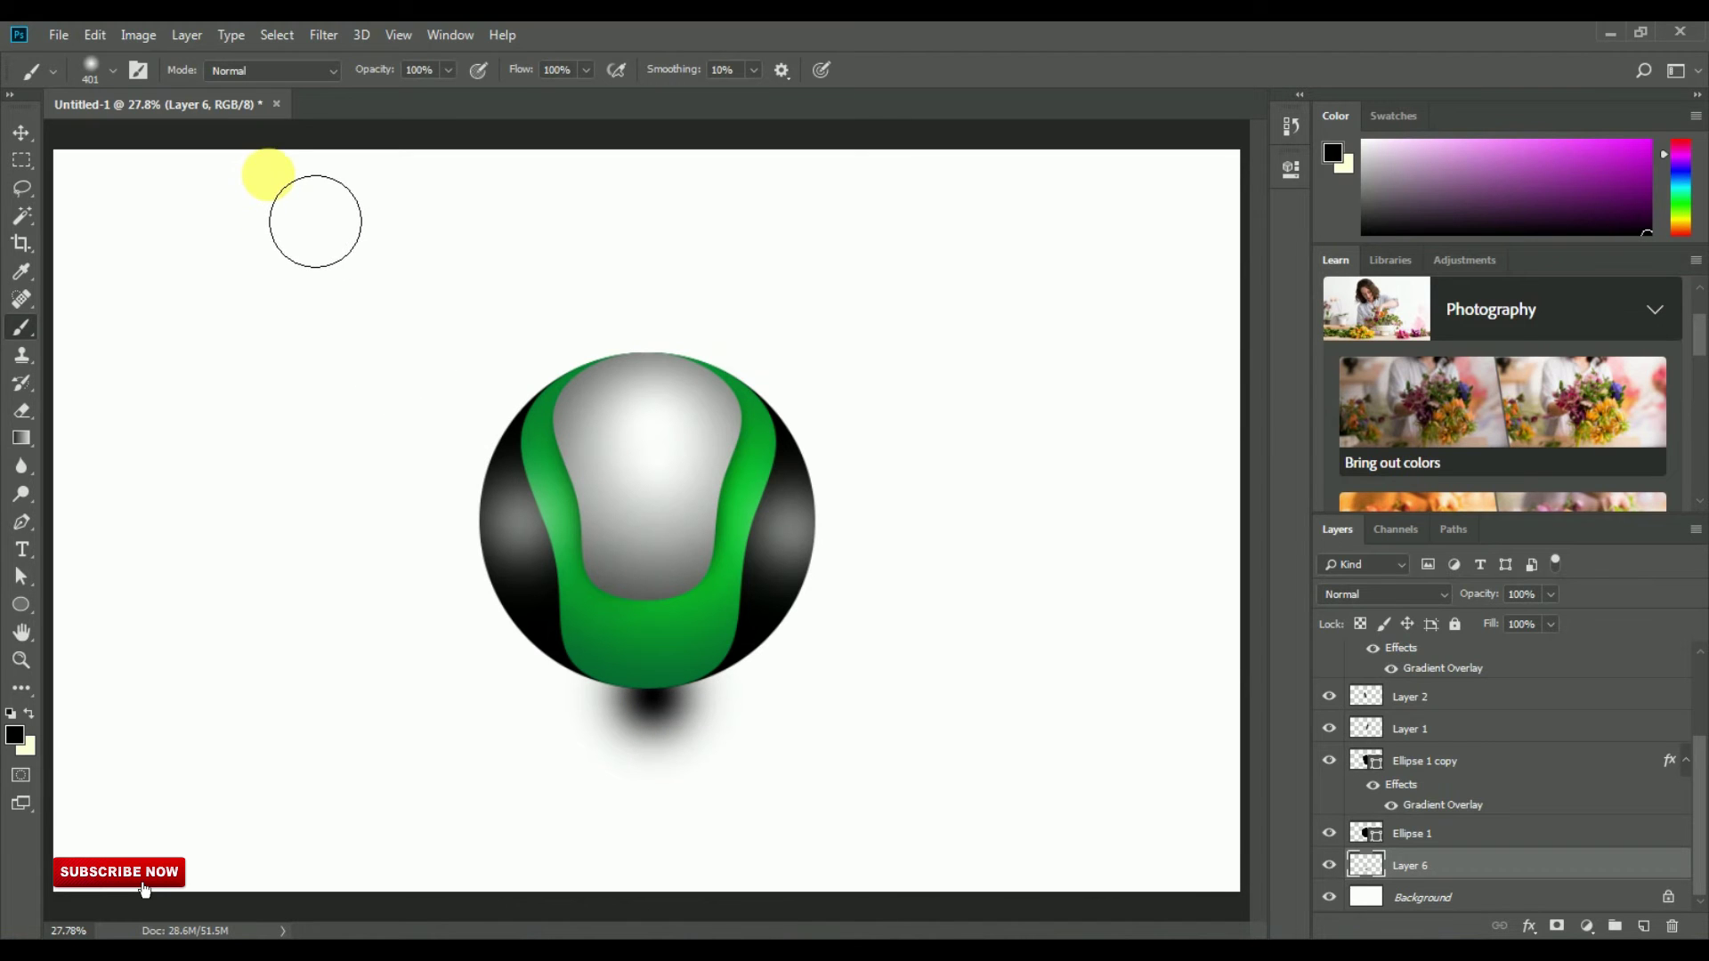
- Squash the Layer 6 shadow flat and stretch it to about 143% width
key(v)
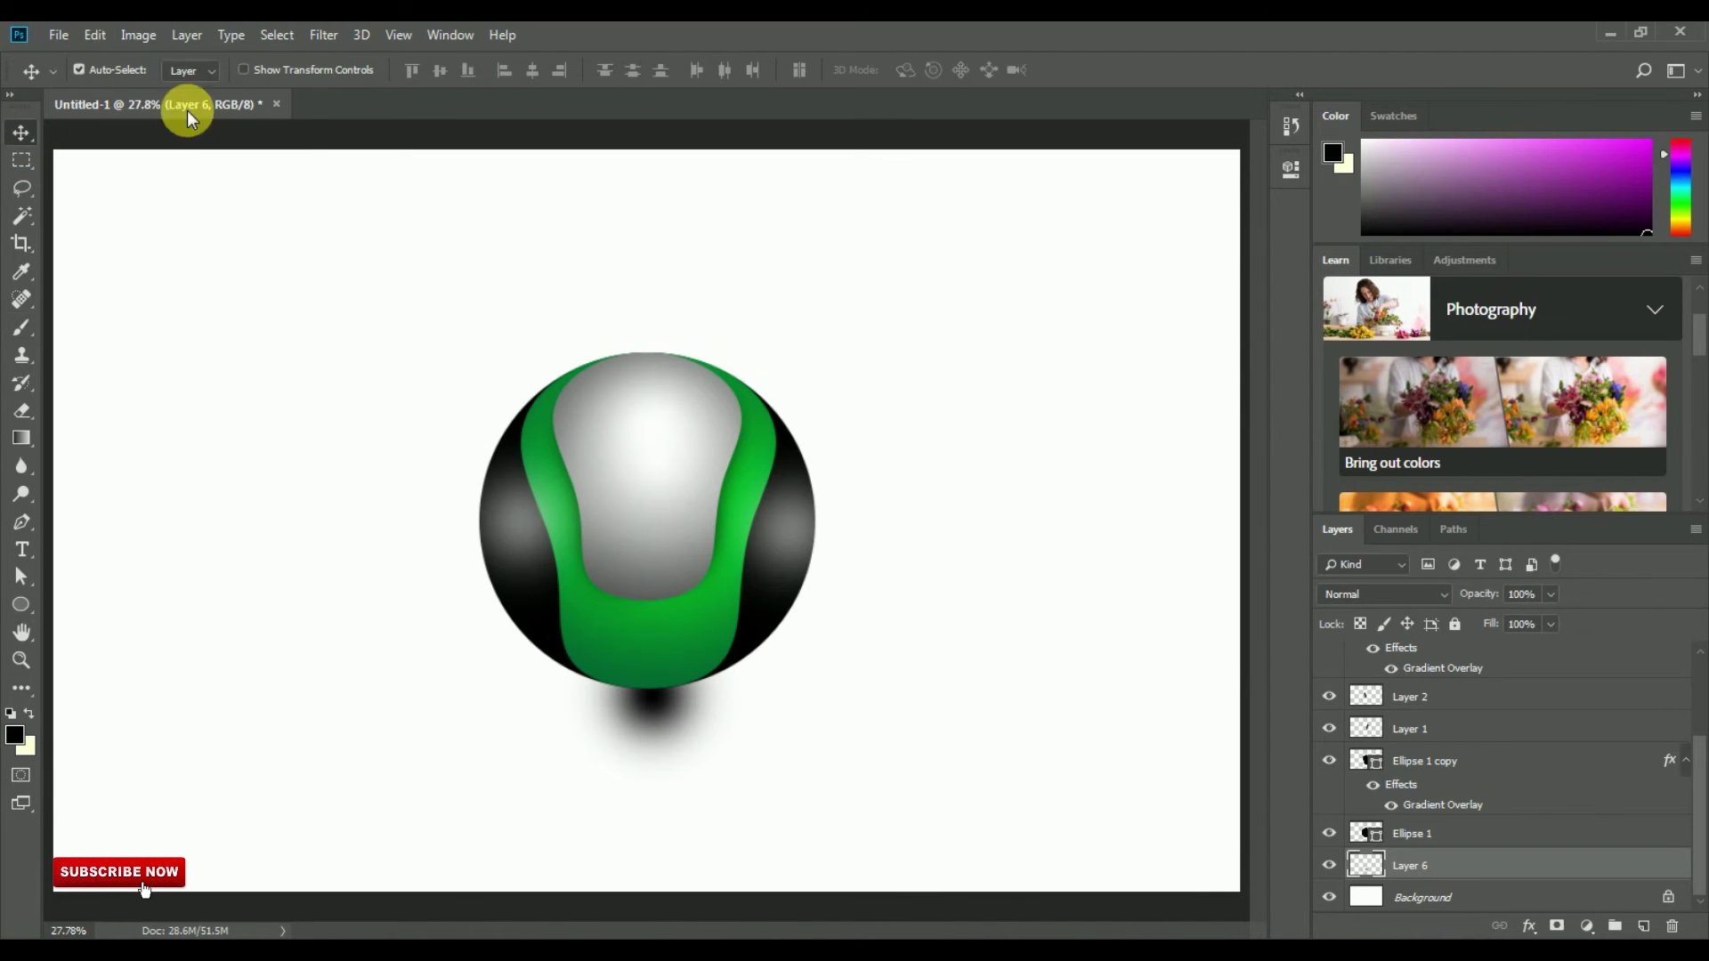
click(241, 70)
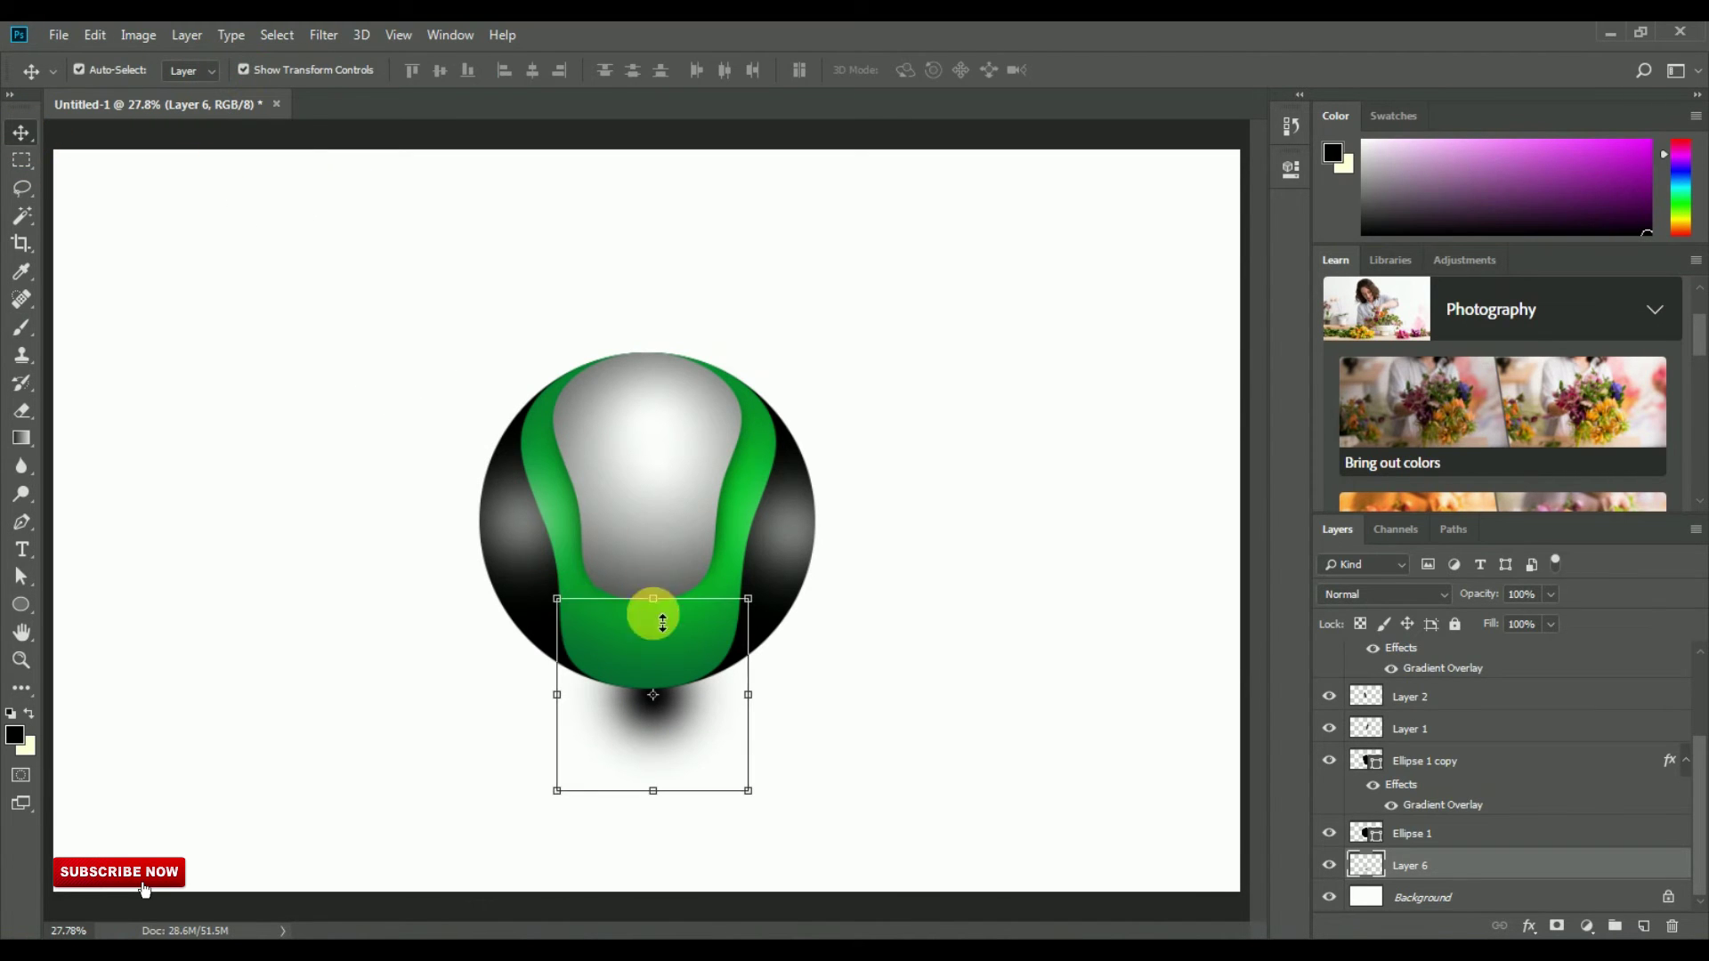
drag(654, 599, 672, 678)
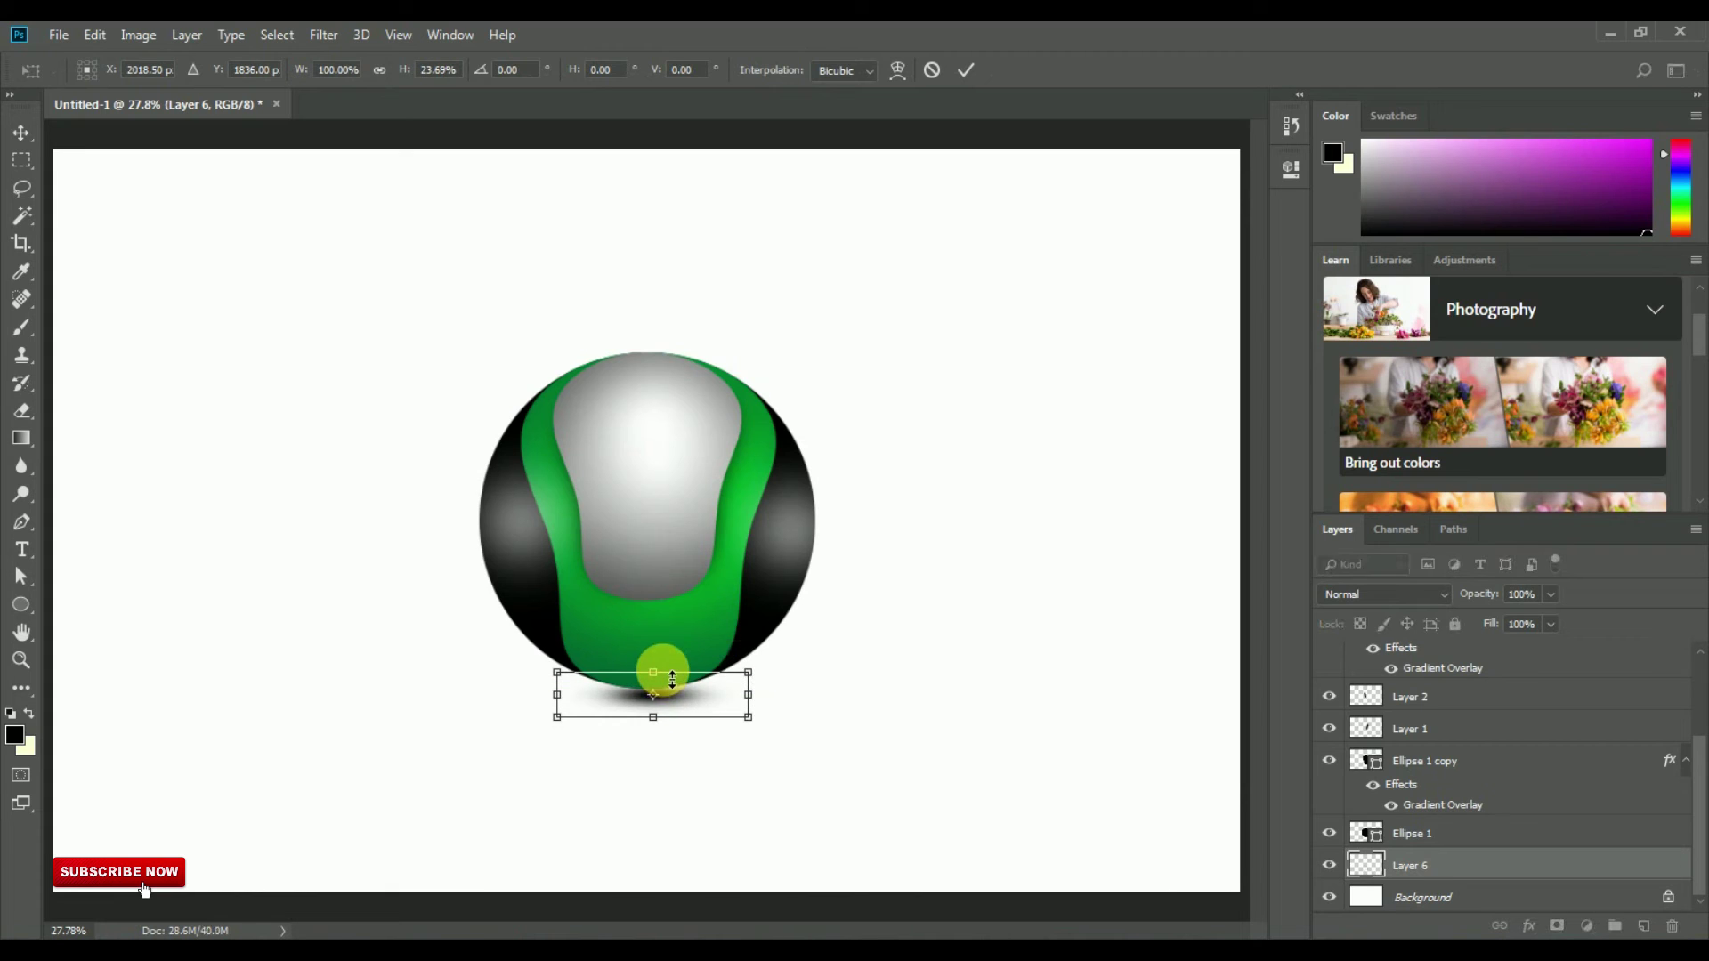
drag(759, 700, 802, 700)
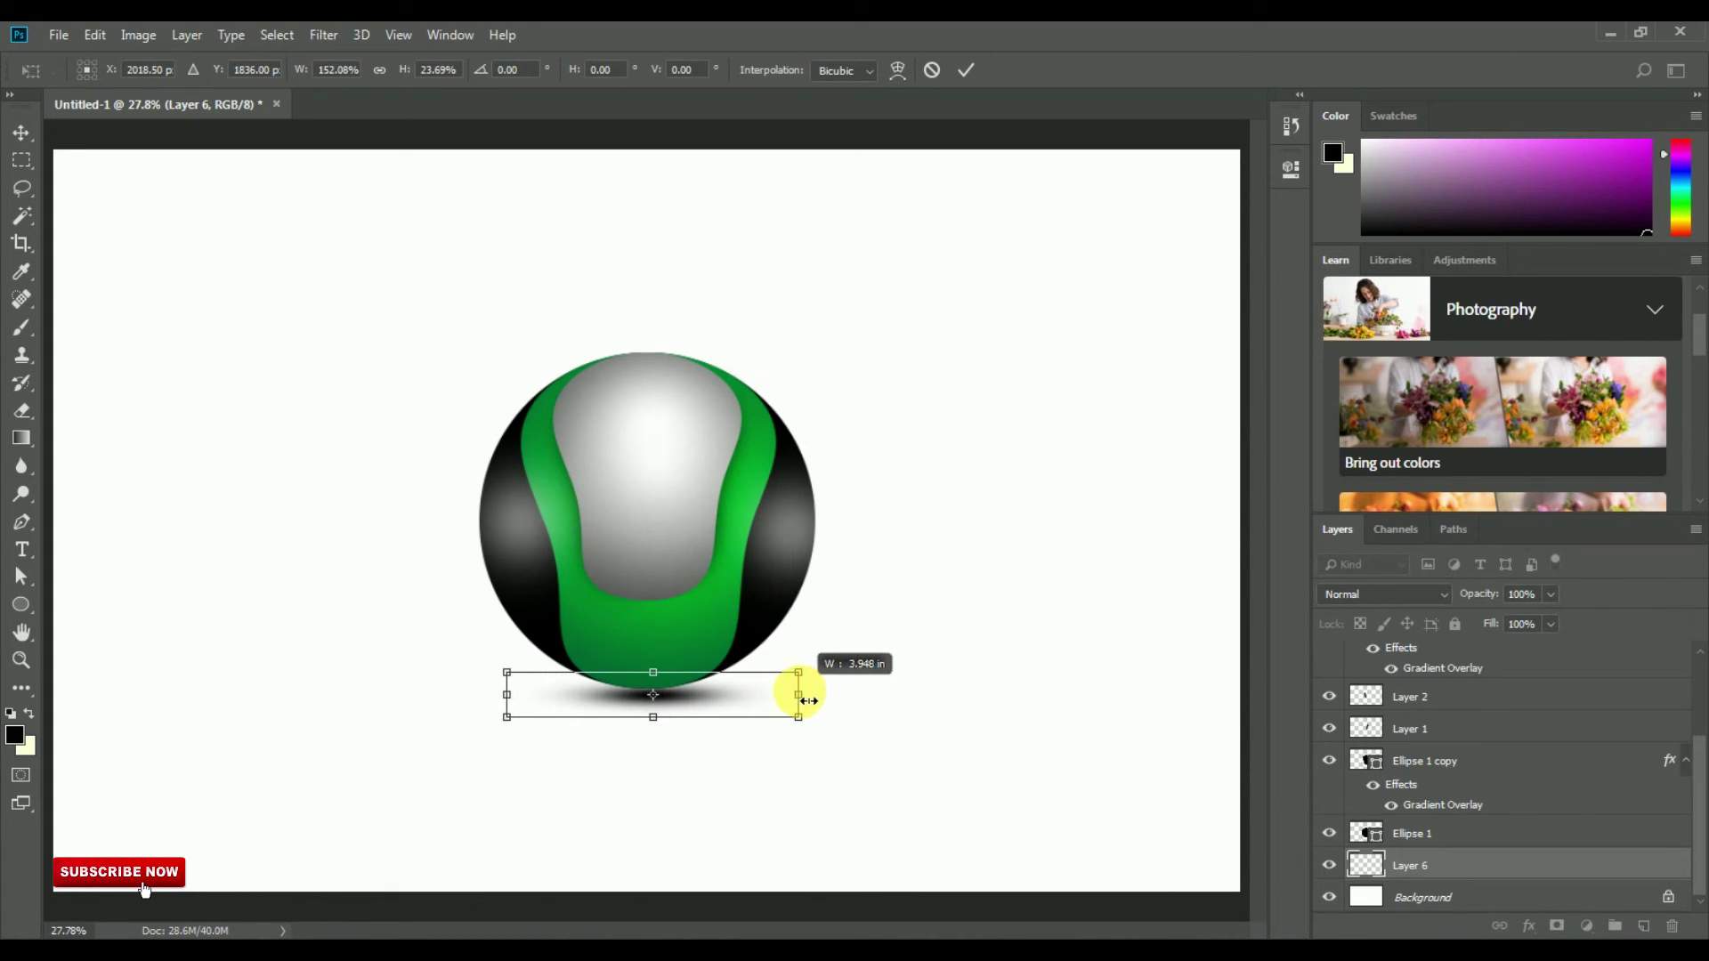
drag(653, 718, 653, 725)
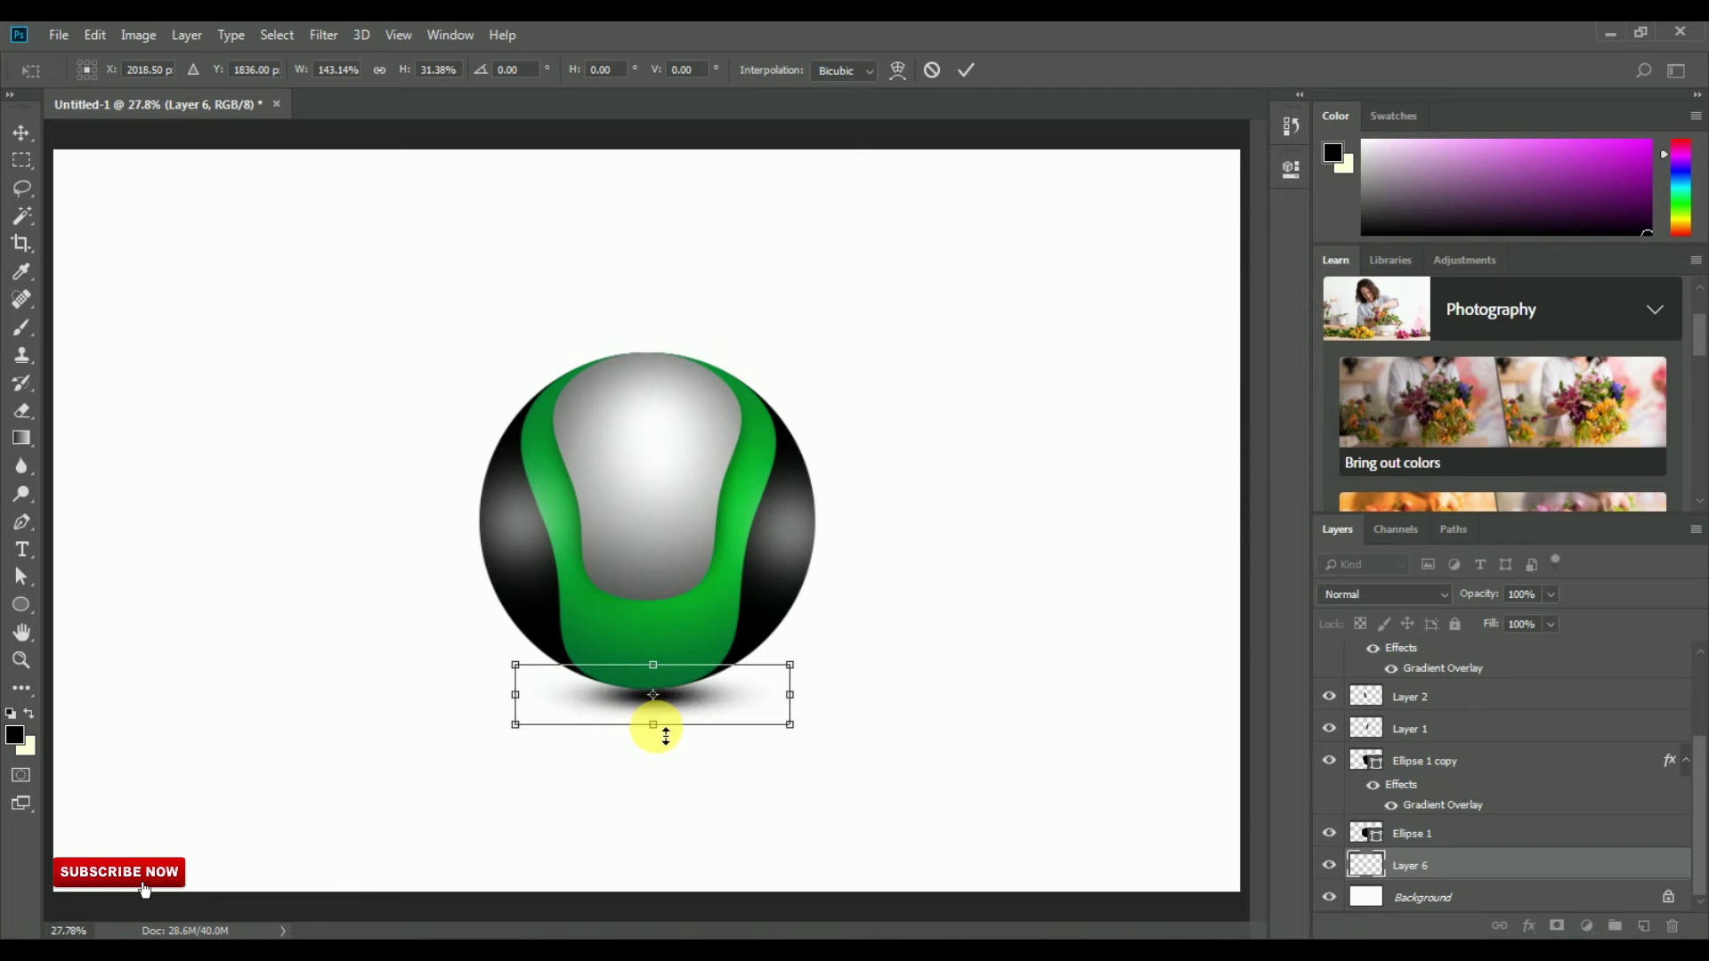
click(966, 73)
click(243, 70)
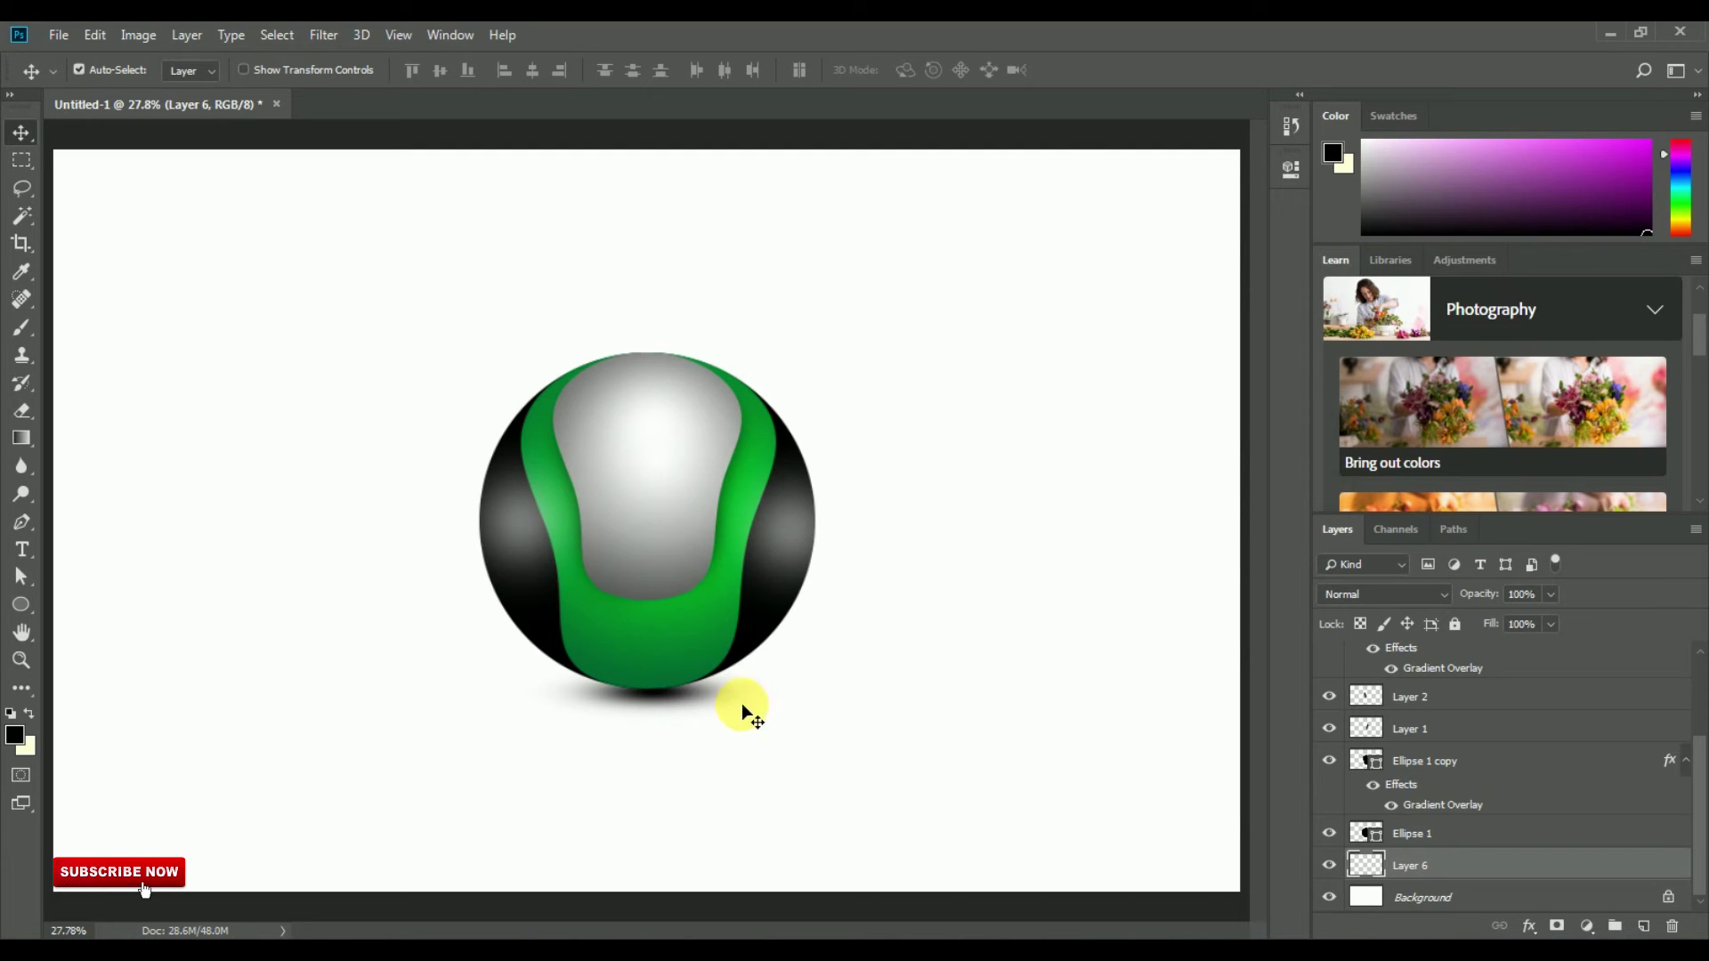
- Paste a trial copy of the shadow and toggle layer visibility to compare
click(1329, 865)
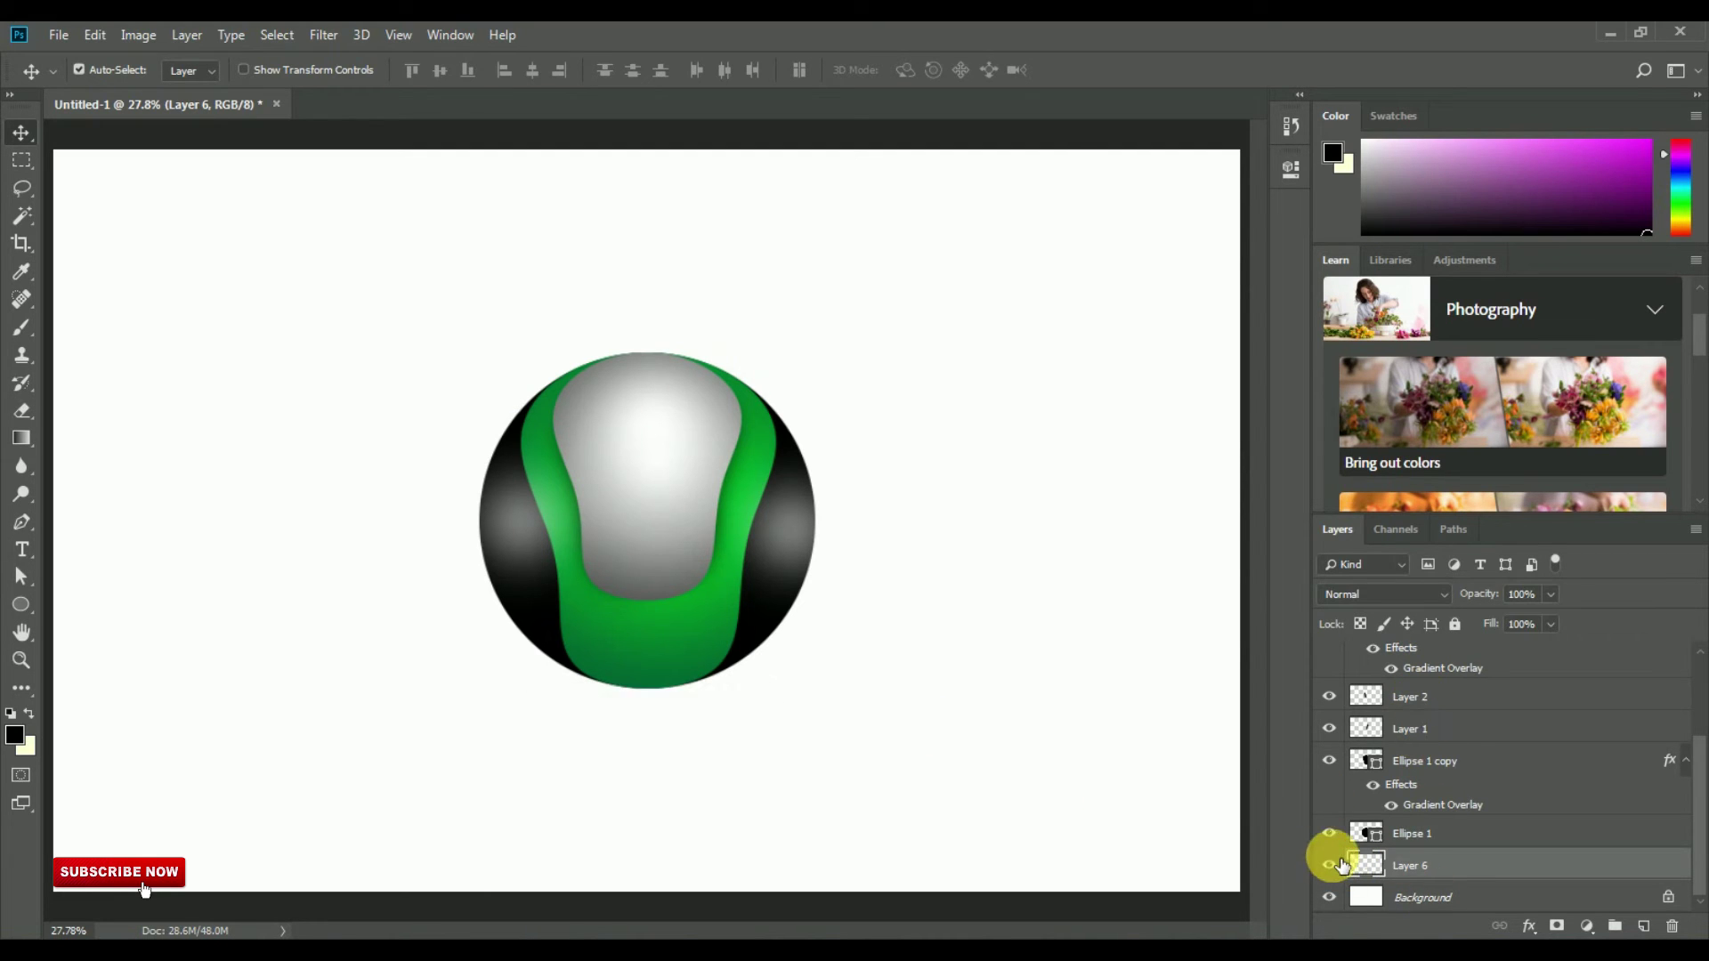
click(97, 41)
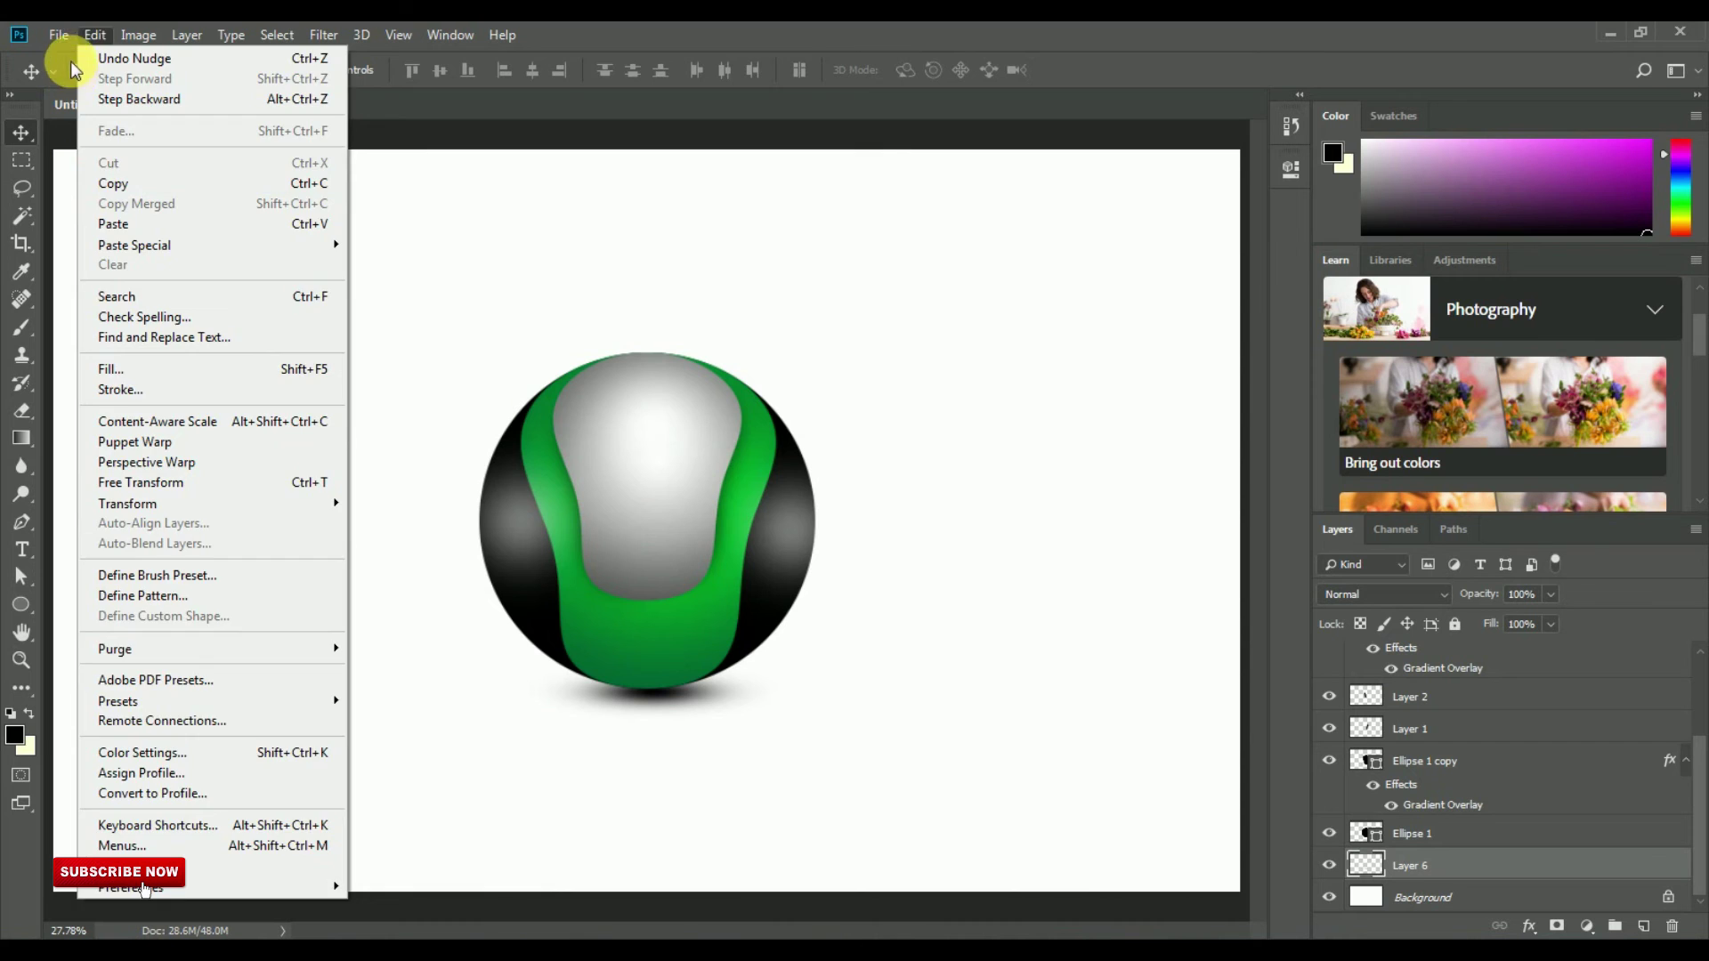
click(88, 38)
click(116, 220)
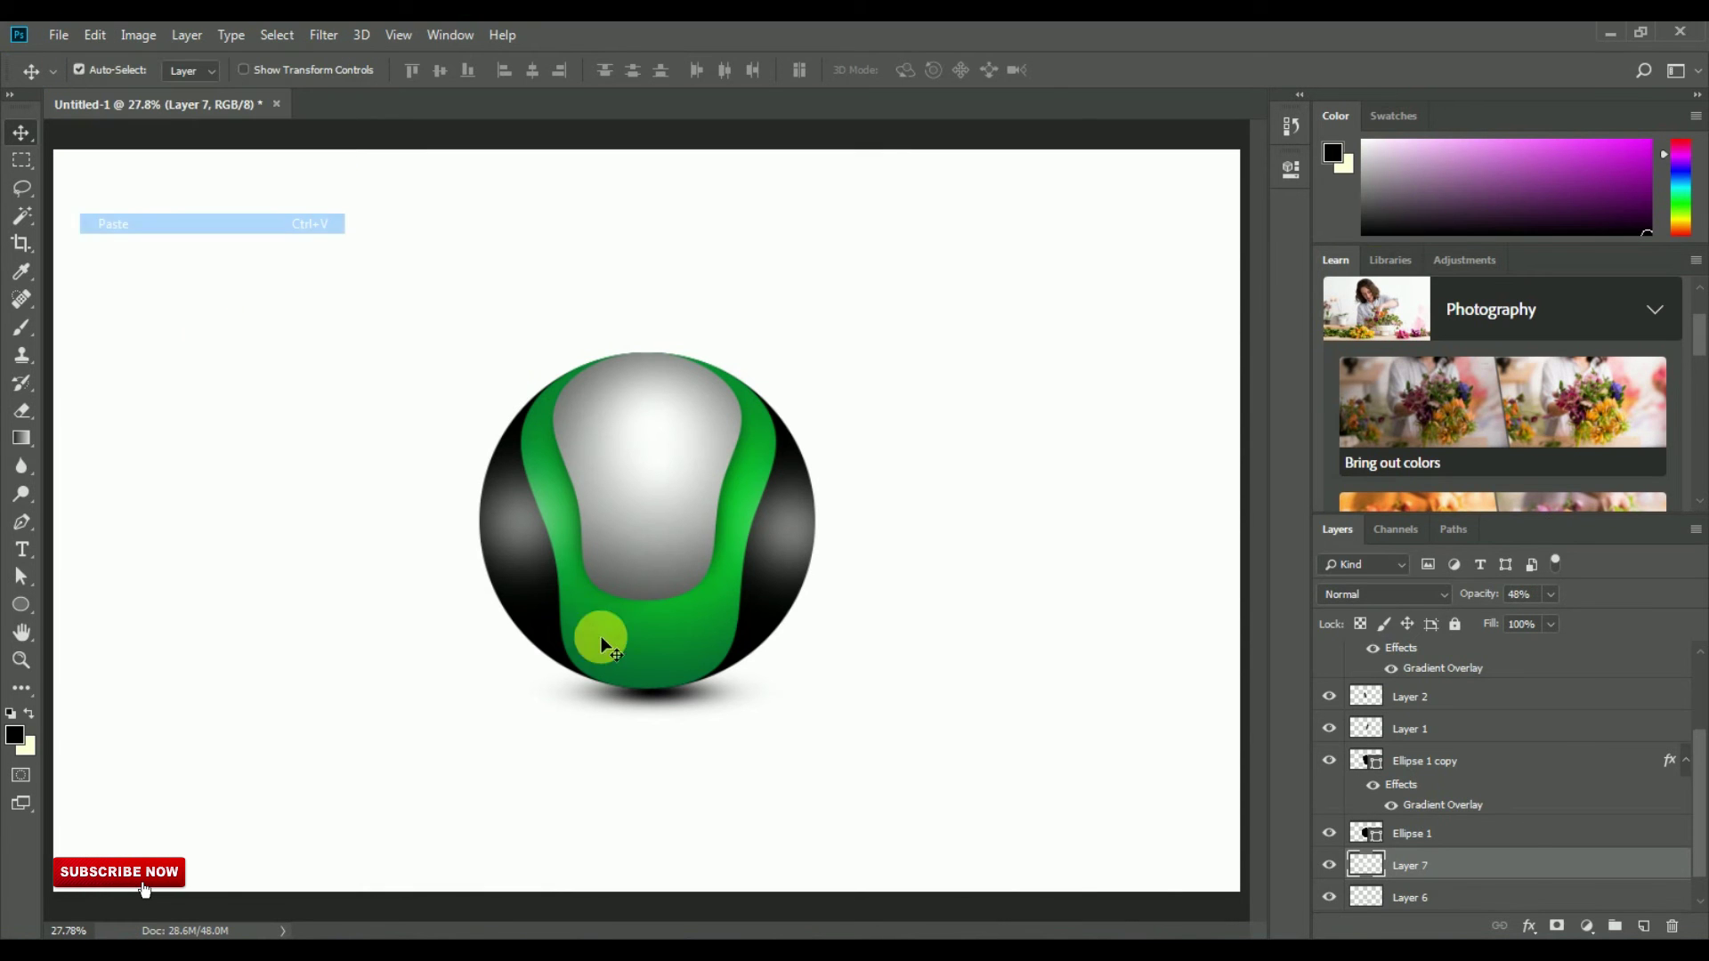
scroll(1470, 908, down, 1)
click(1329, 833)
click(1329, 868)
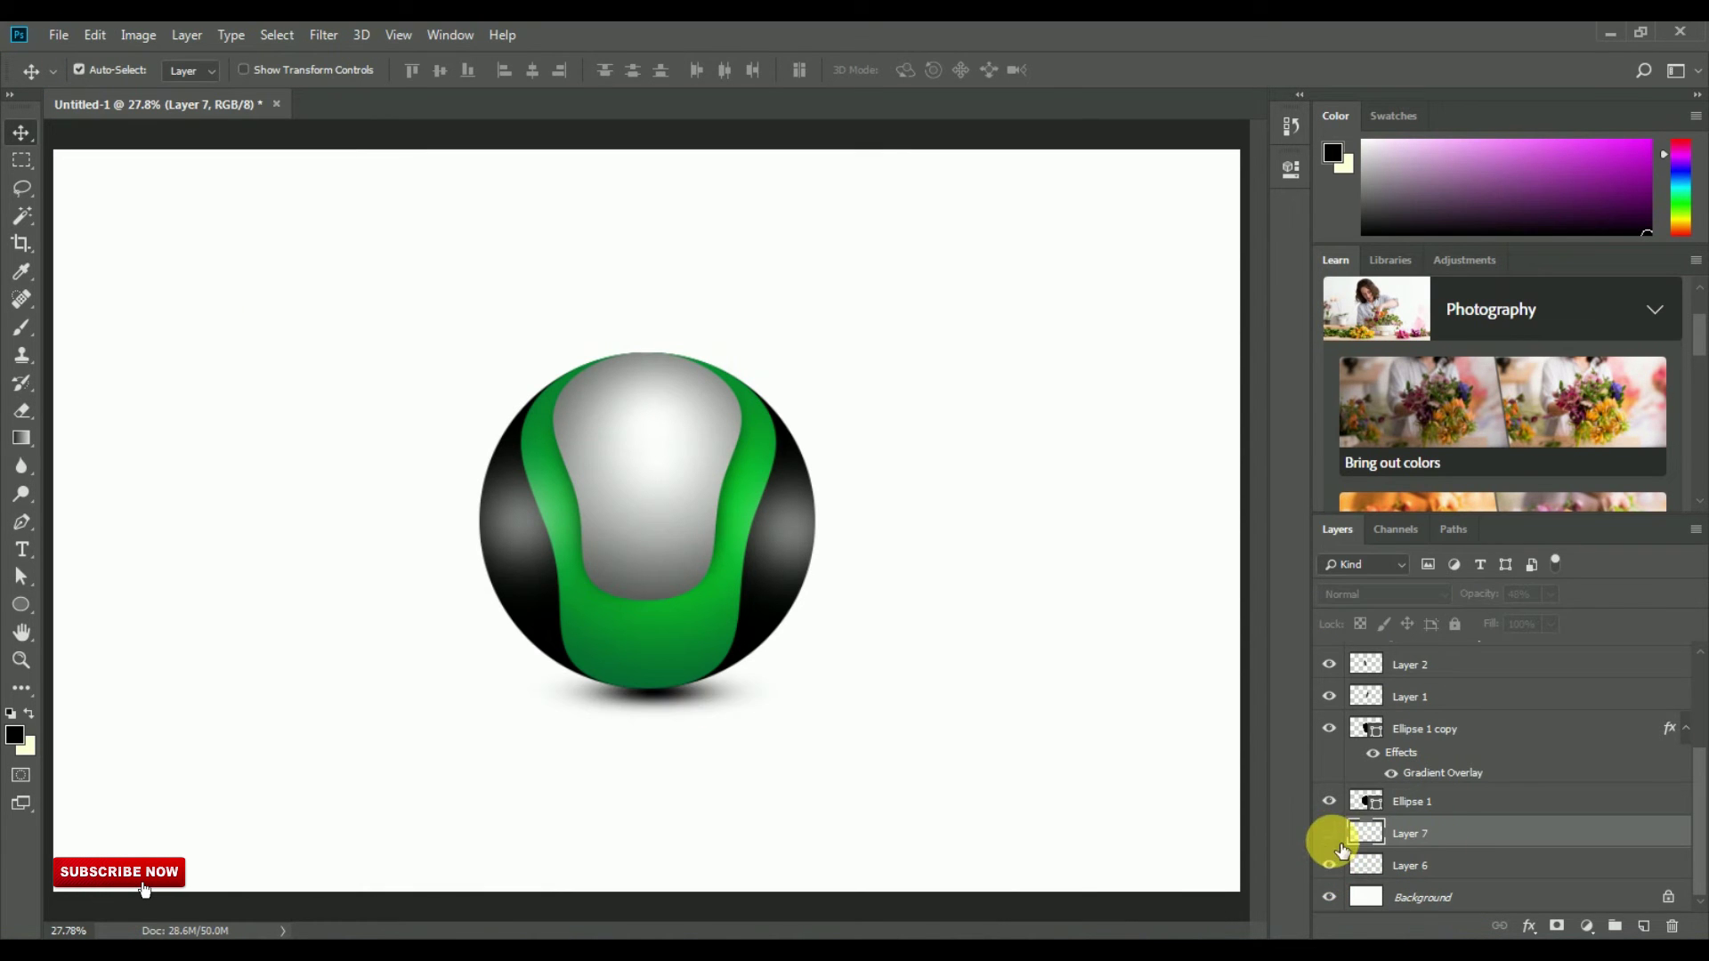
click(1353, 865)
click(1329, 865)
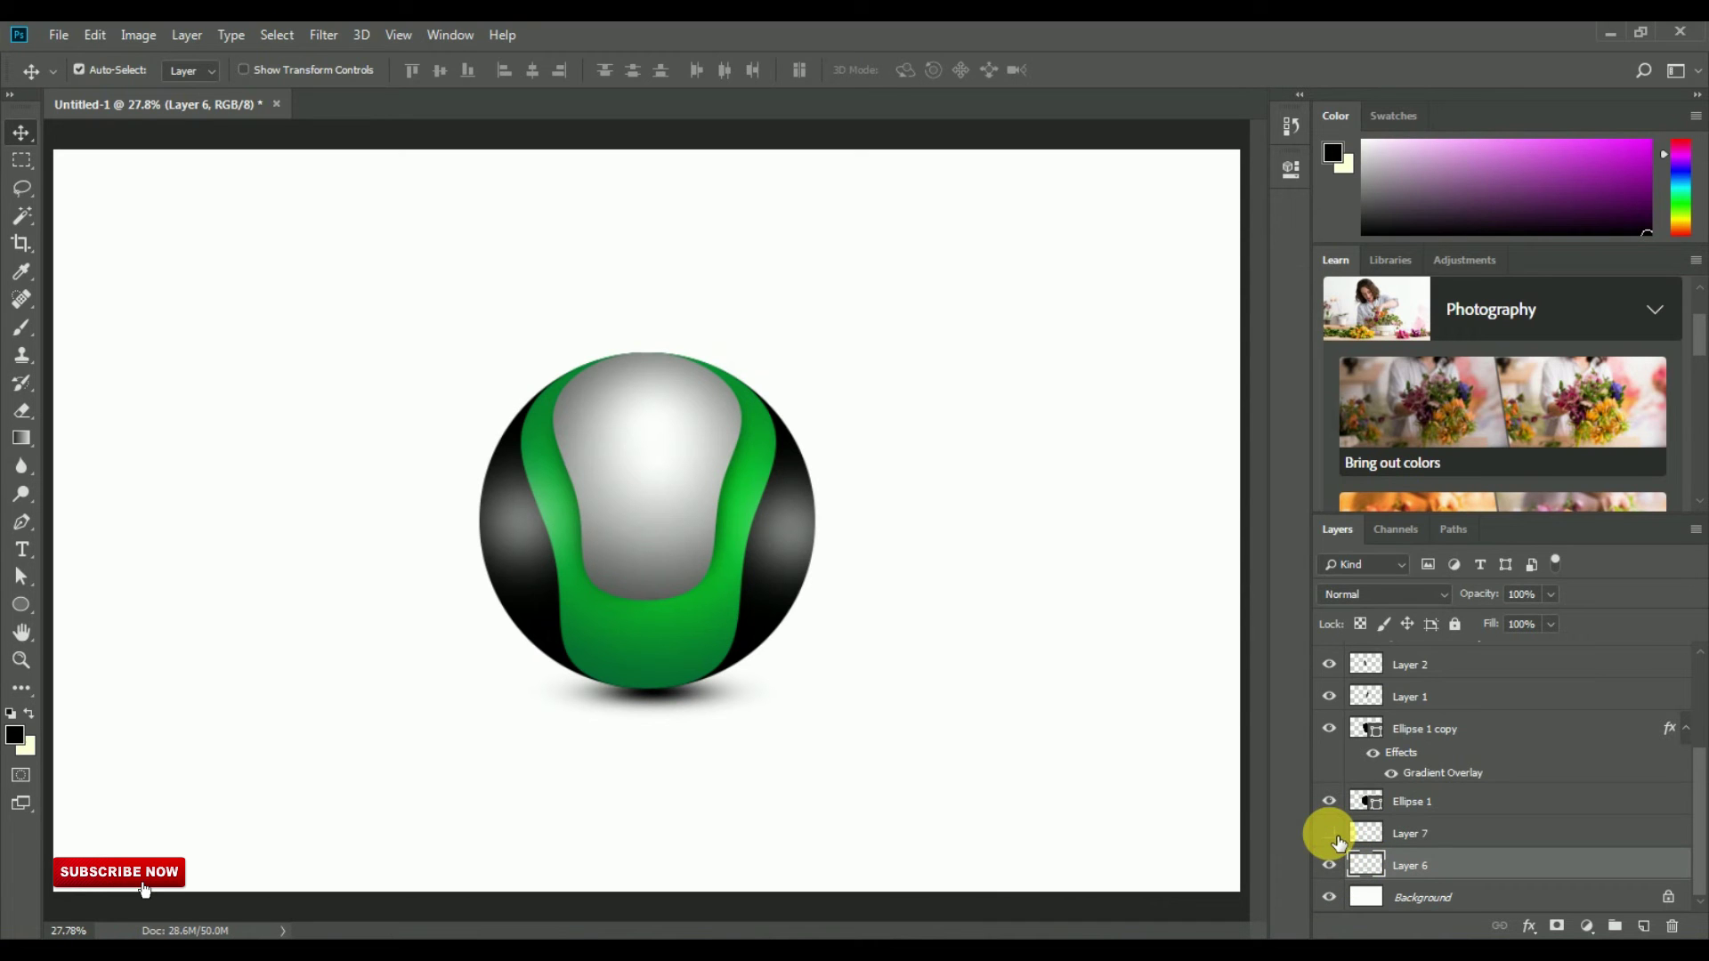
- Delete the trial Layer 7 and copy the Layer 6 shadow again
right_click(1413, 832)
click(485, 116)
drag(1602, 830, 1686, 936)
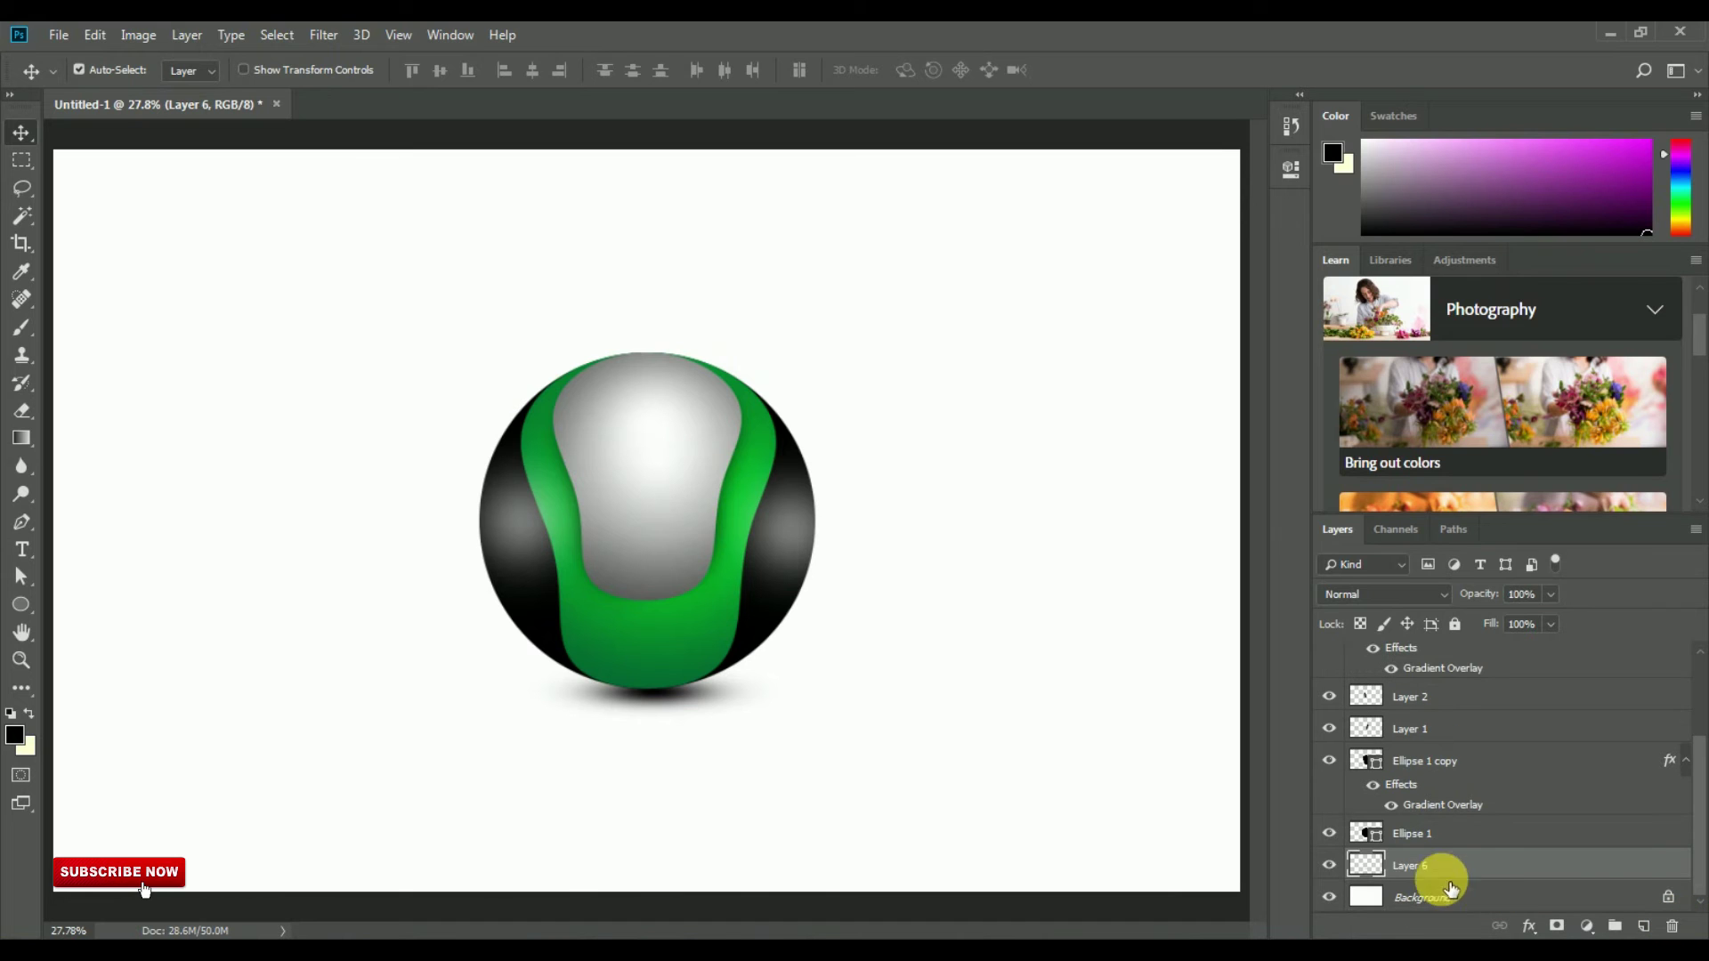
click(1329, 864)
click(94, 35)
click(114, 183)
click(94, 34)
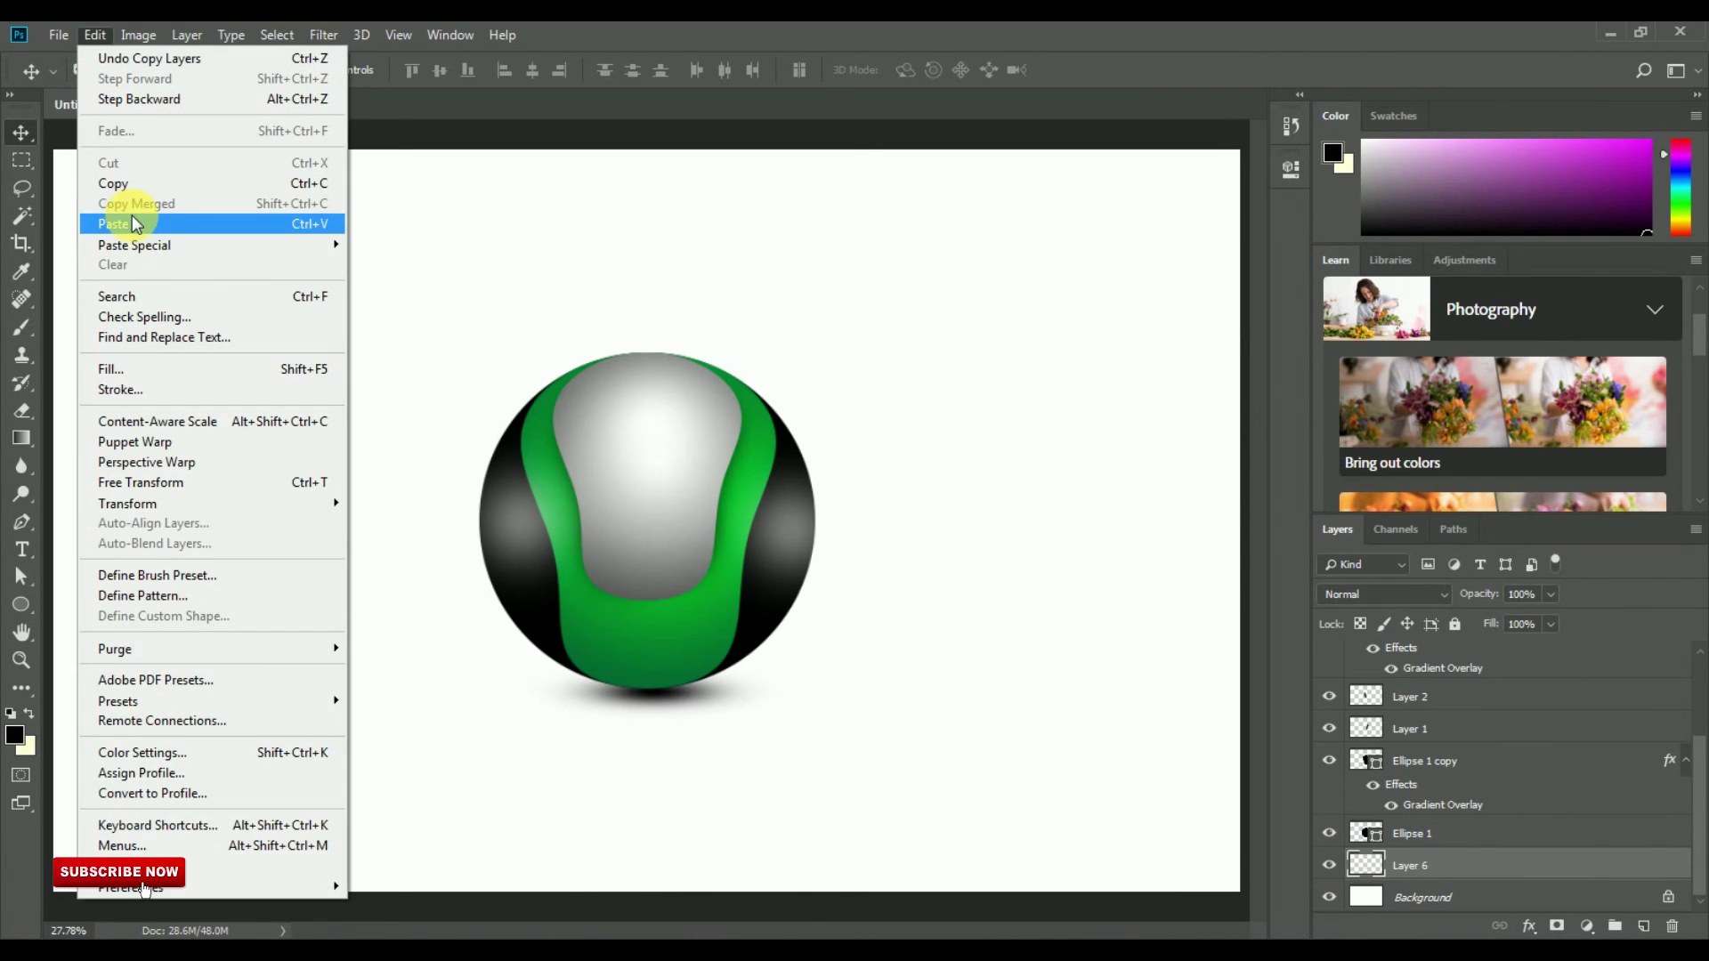
- Paste the shadow as Layer 7 and stretch it to about 229% width under the ball
click(135, 222)
click(94, 34)
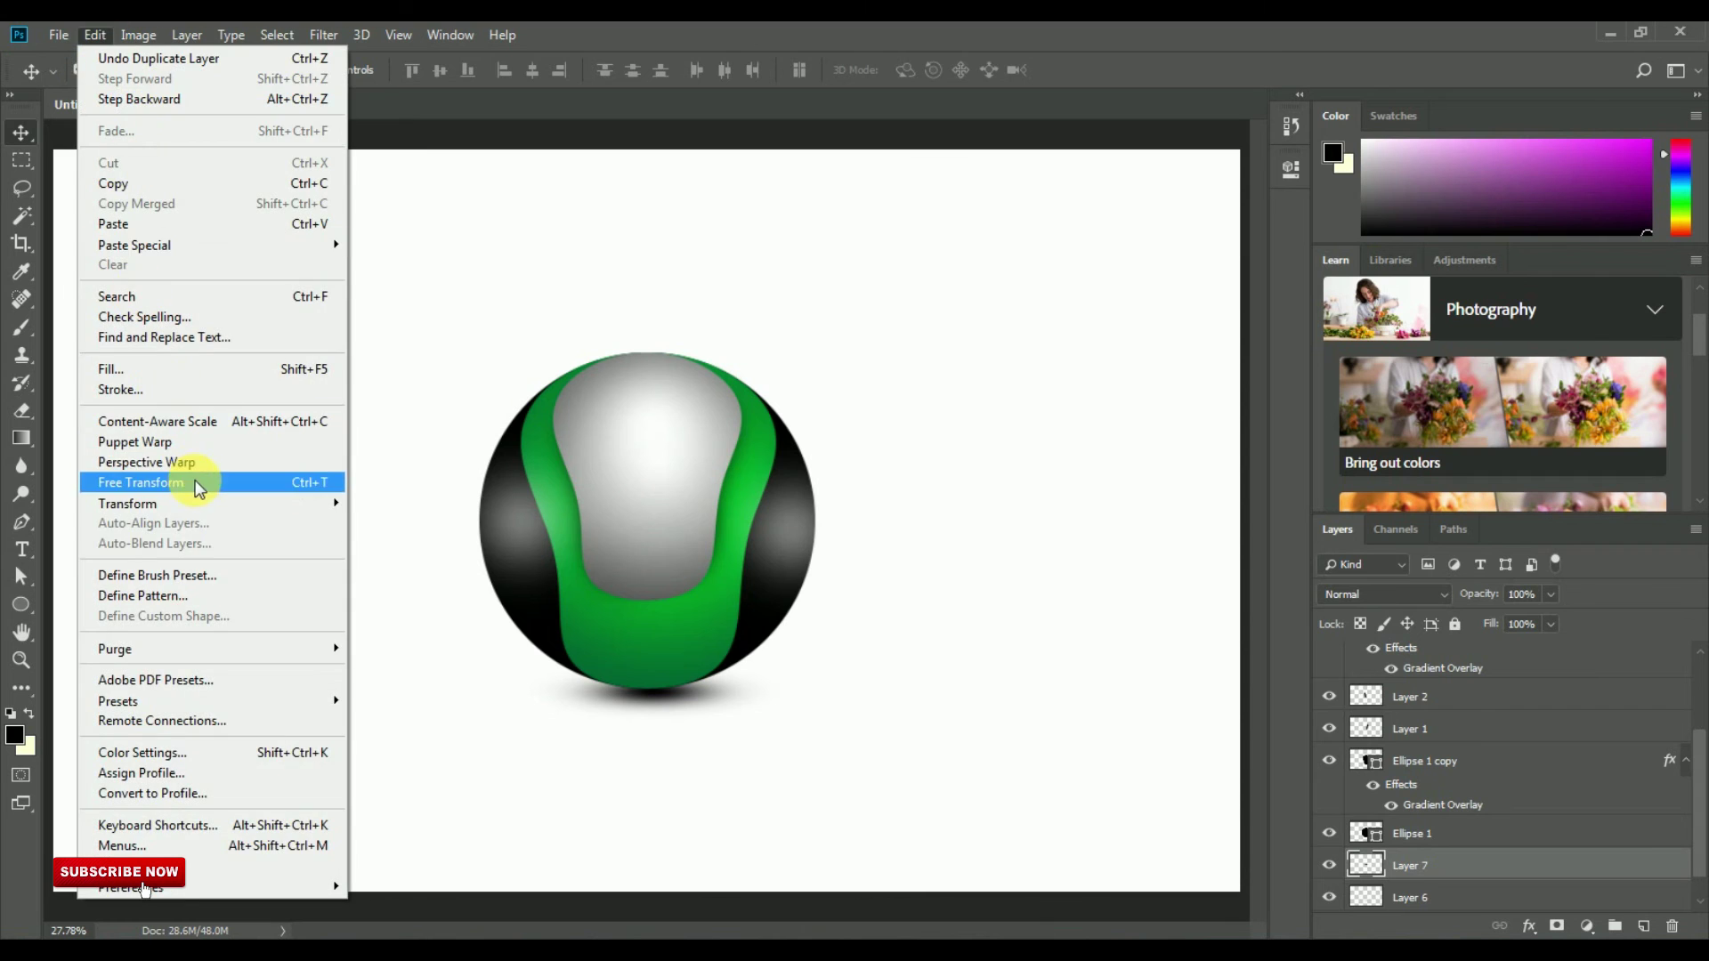
click(183, 482)
drag(729, 517, 744, 716)
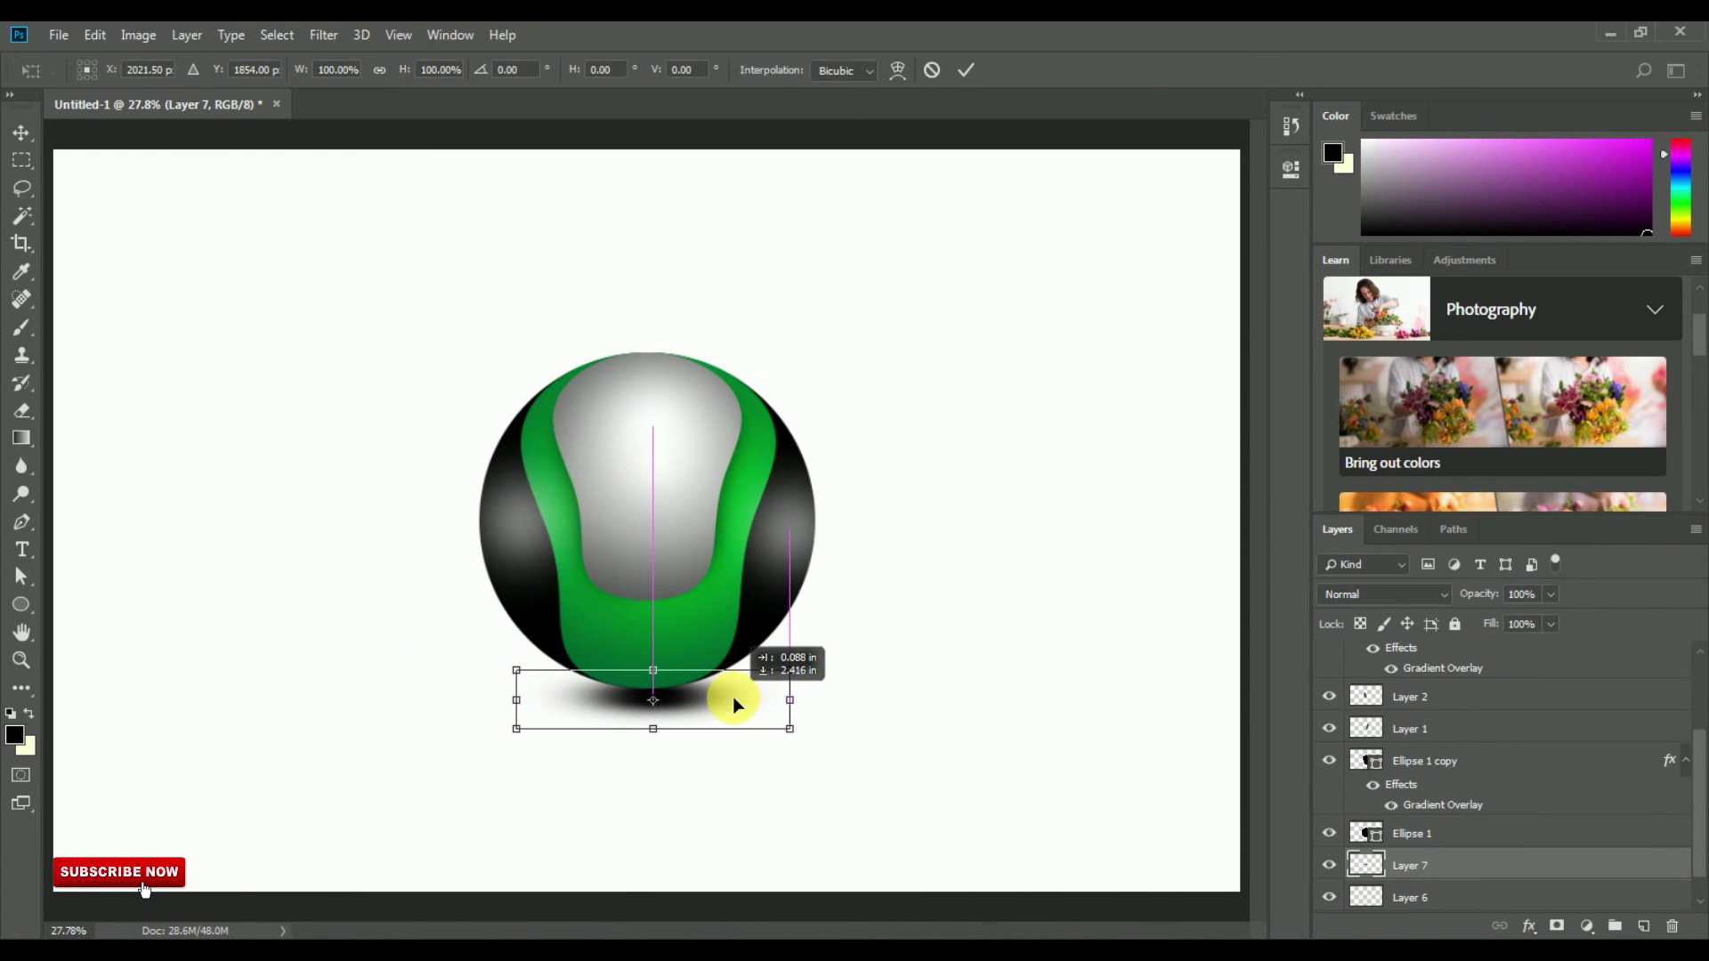
mouse_move(742, 713)
mouse_down()
mouse_move(730, 693)
mouse_move(970, 681)
mouse_up()
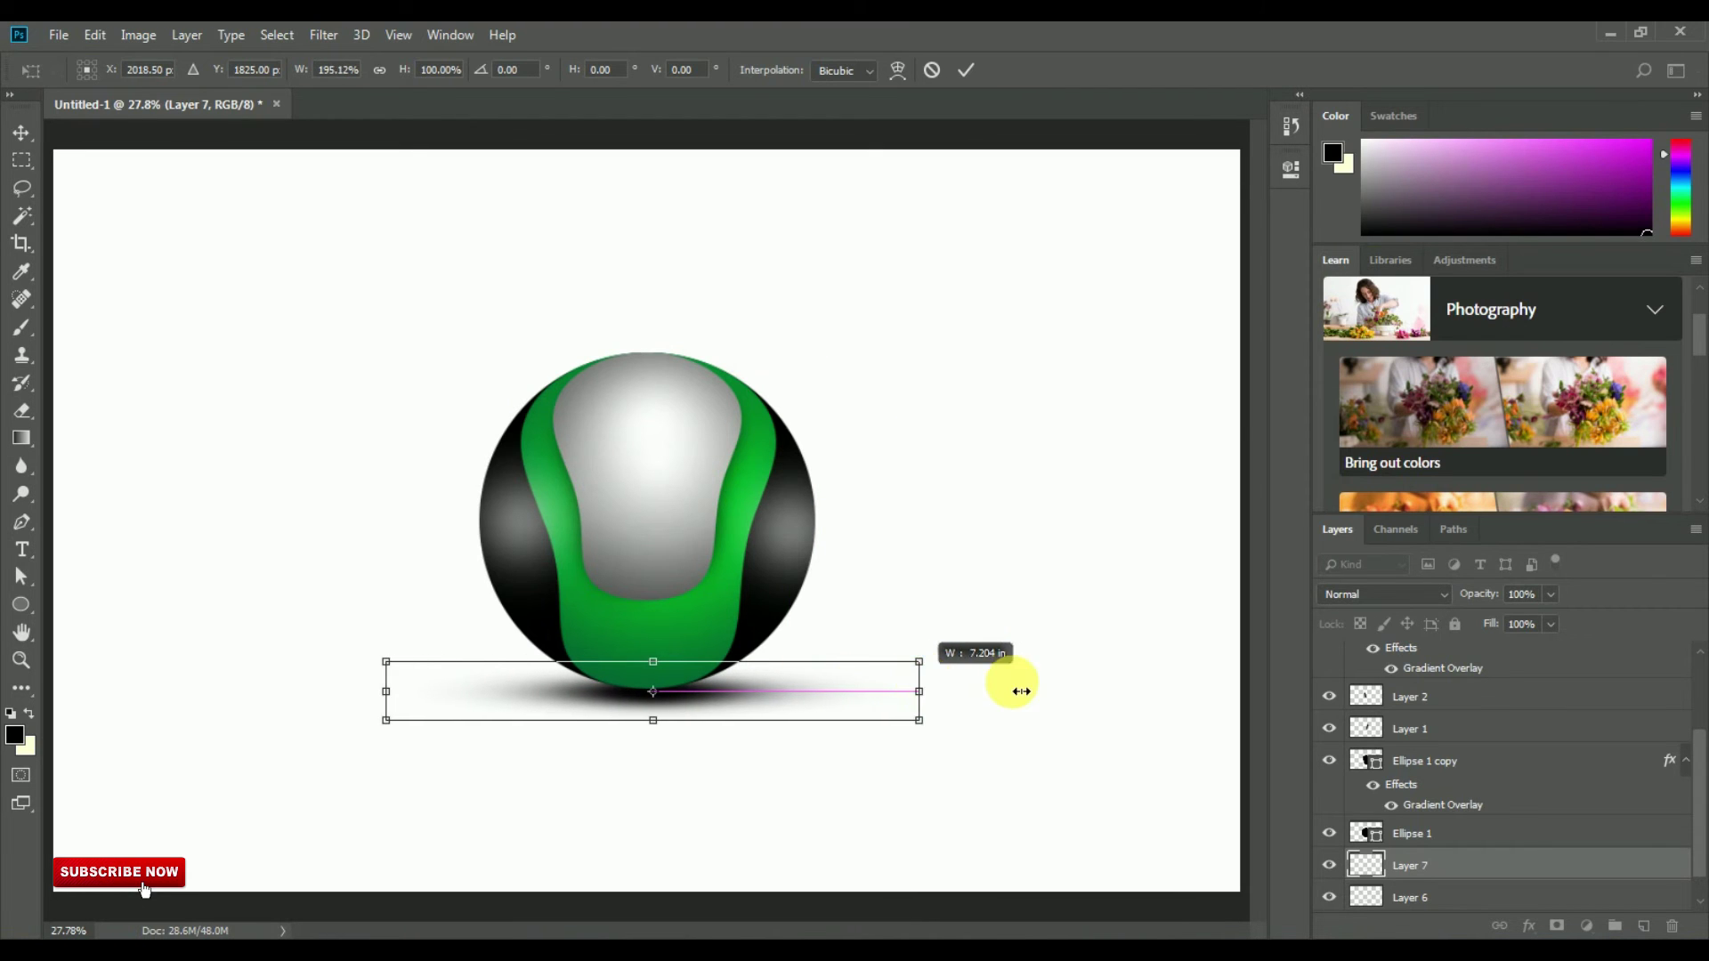
click(966, 70)
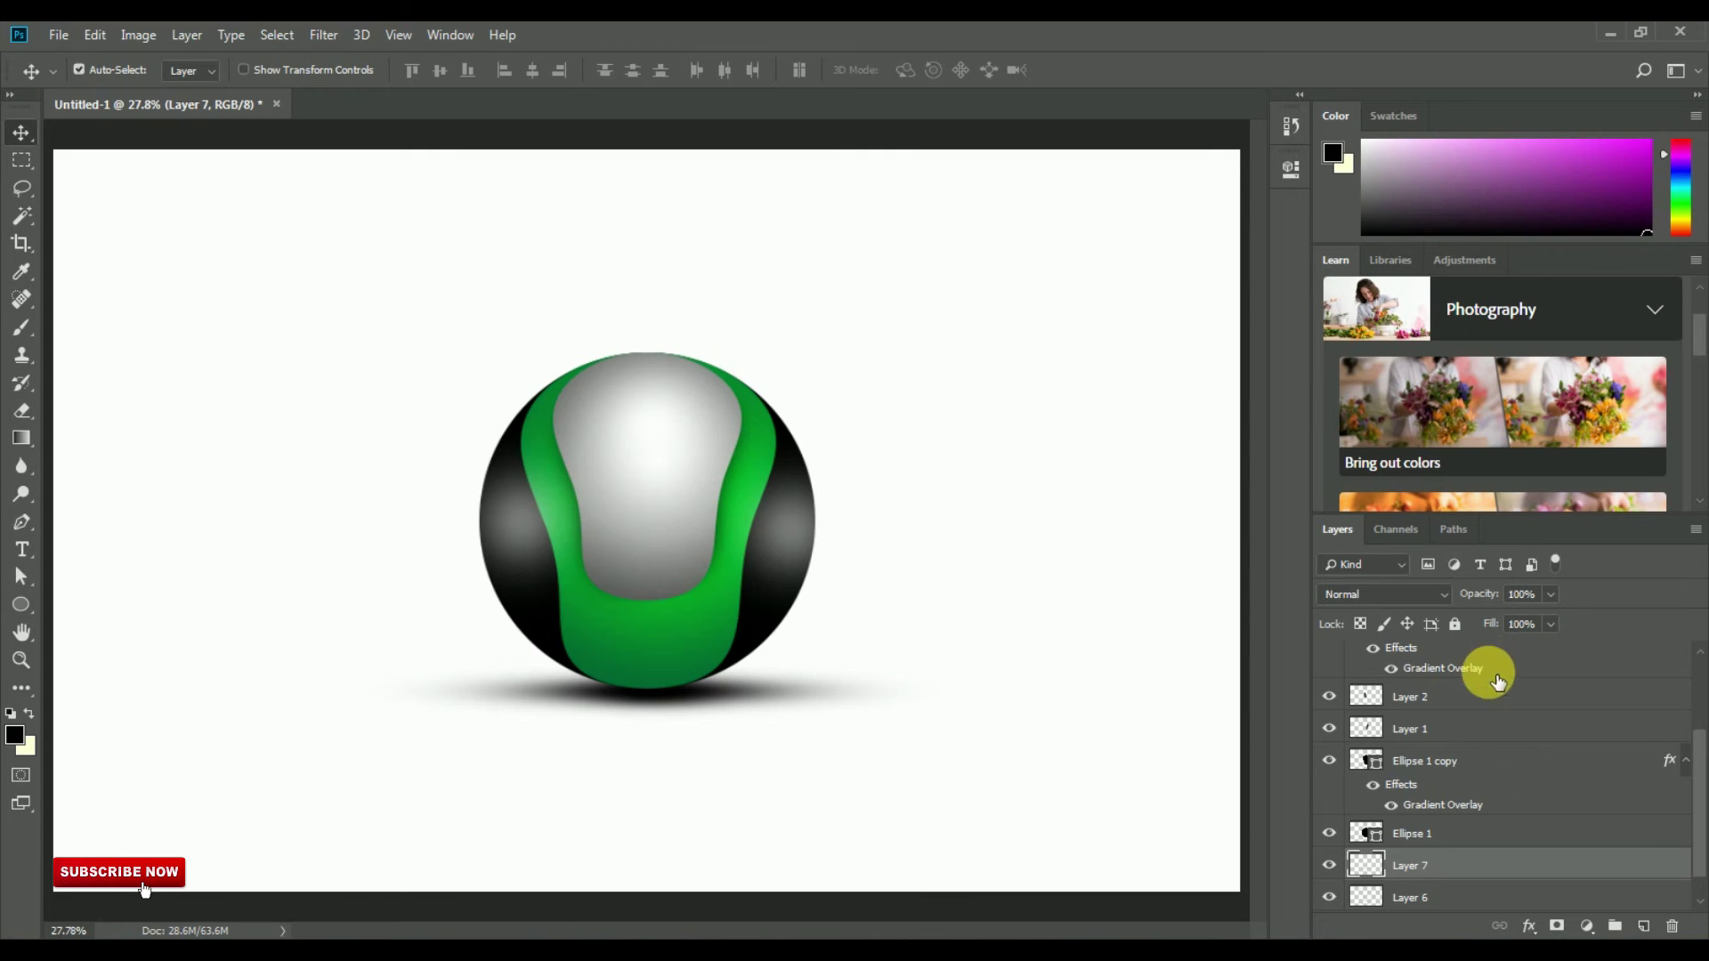
- Set the wide shadow Layer 7 to 71% opacity and select Layer 5 through Layer 6
scroll(1404, 854, down, 1)
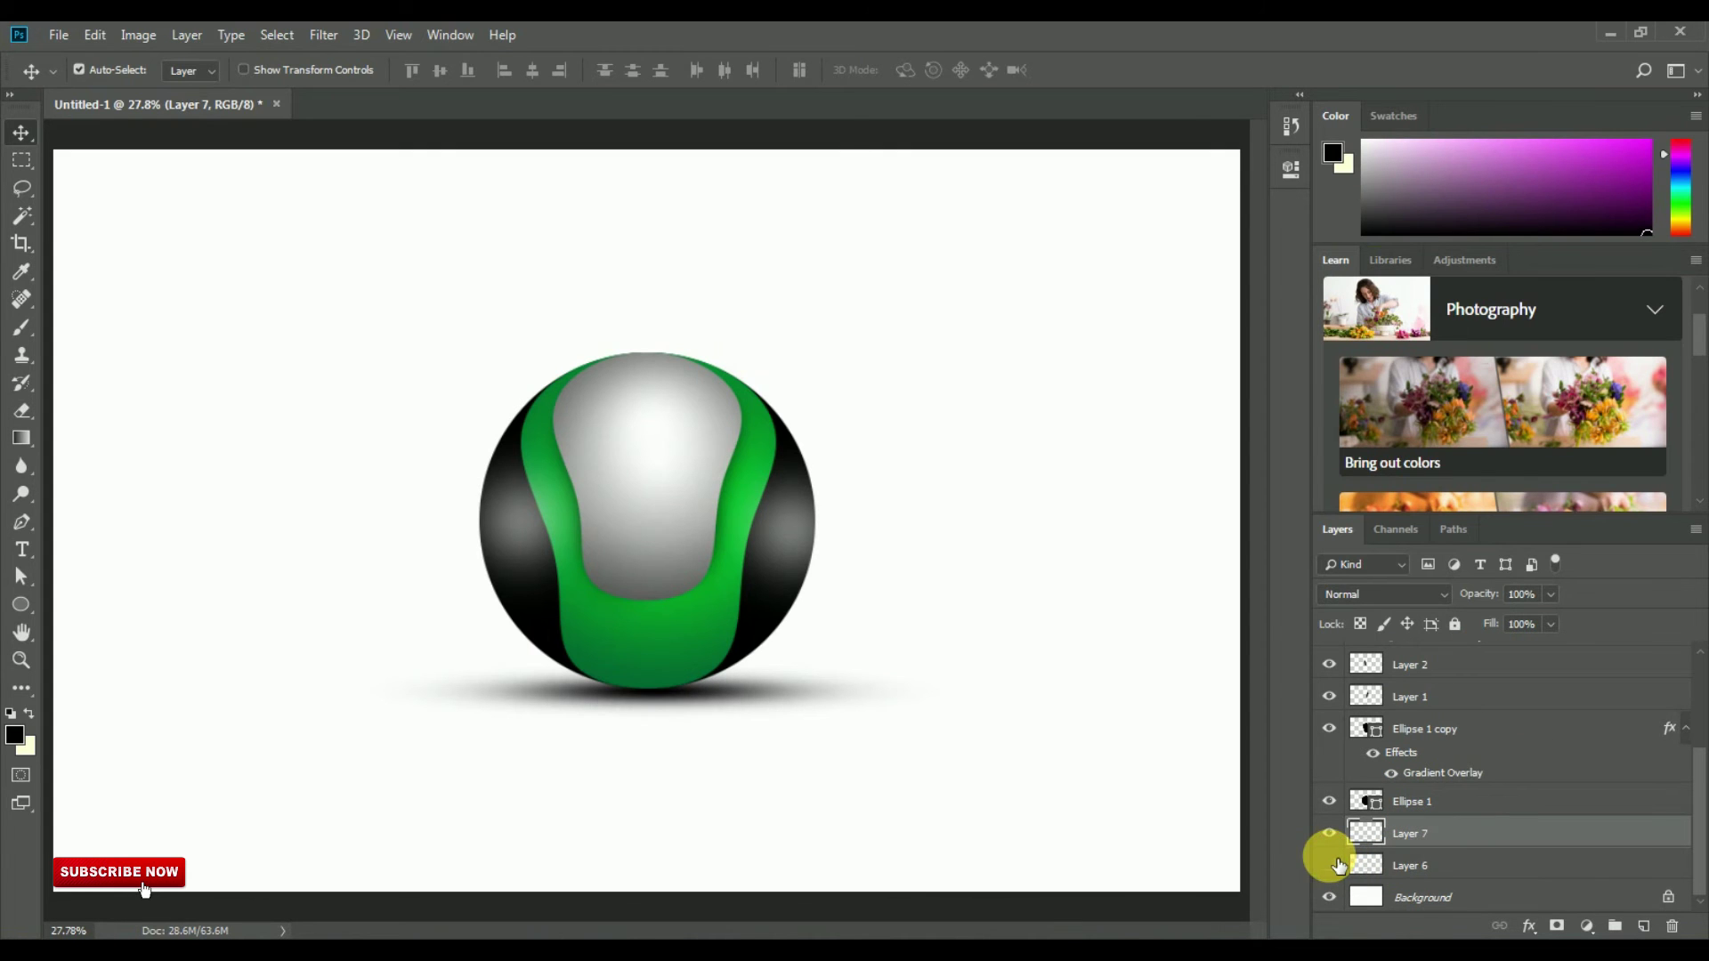
click(1424, 866)
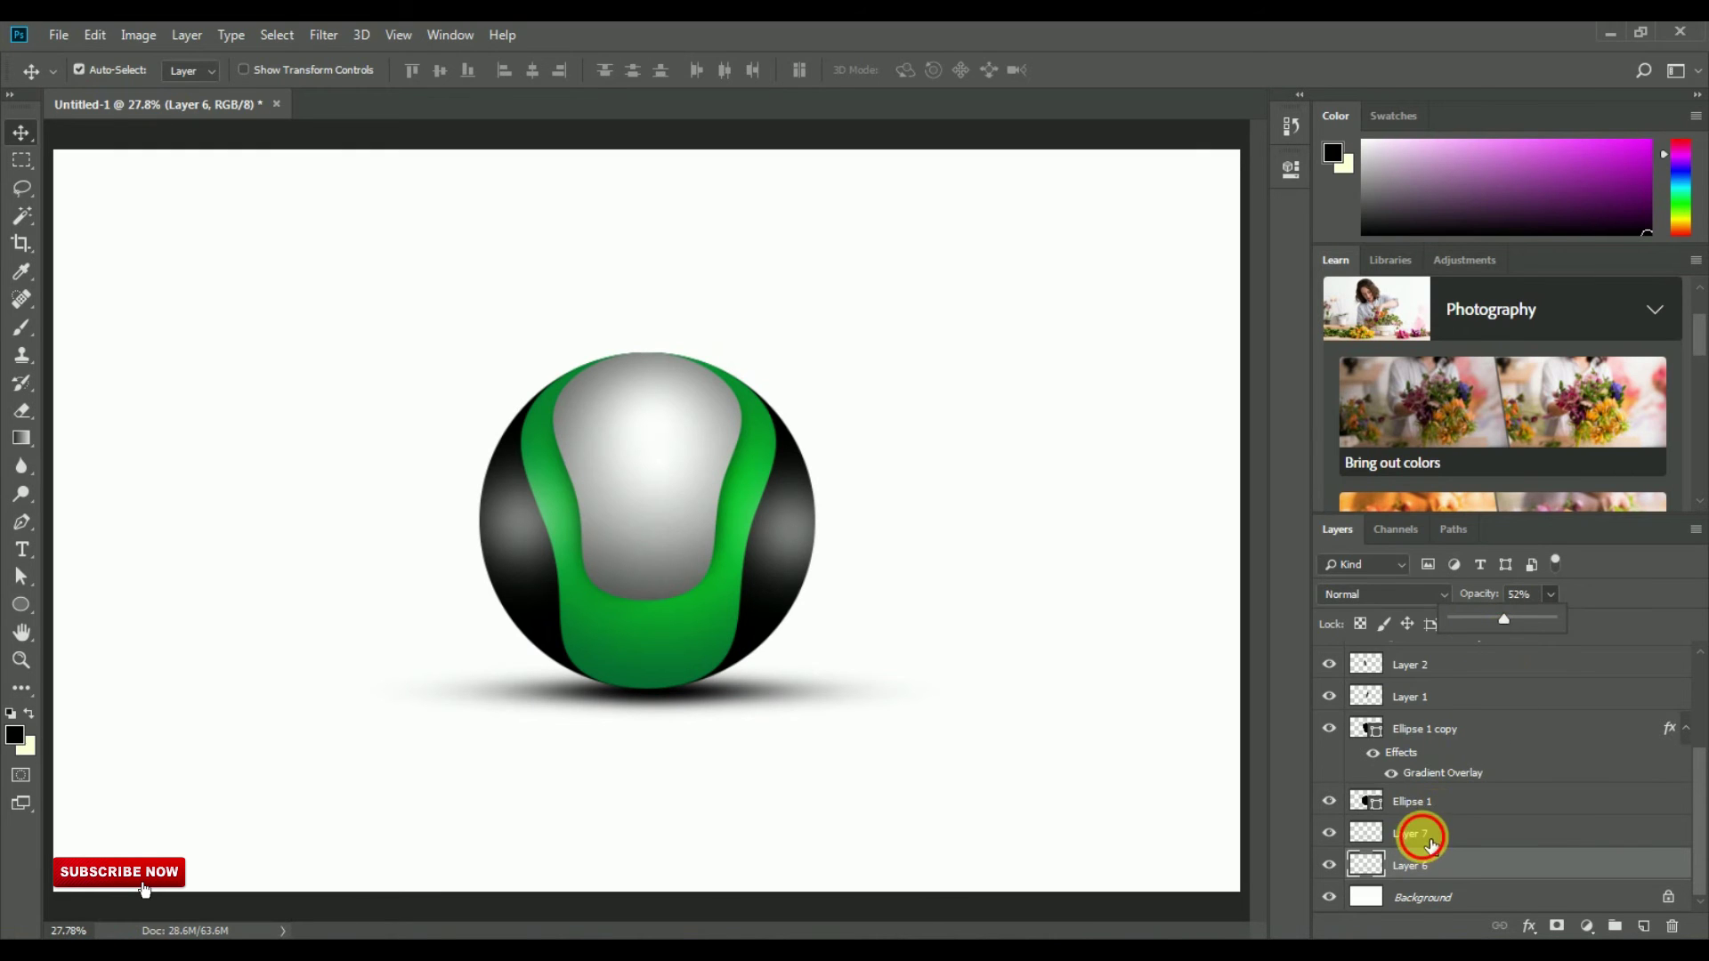
click(1418, 832)
drag(1531, 621, 1522, 620)
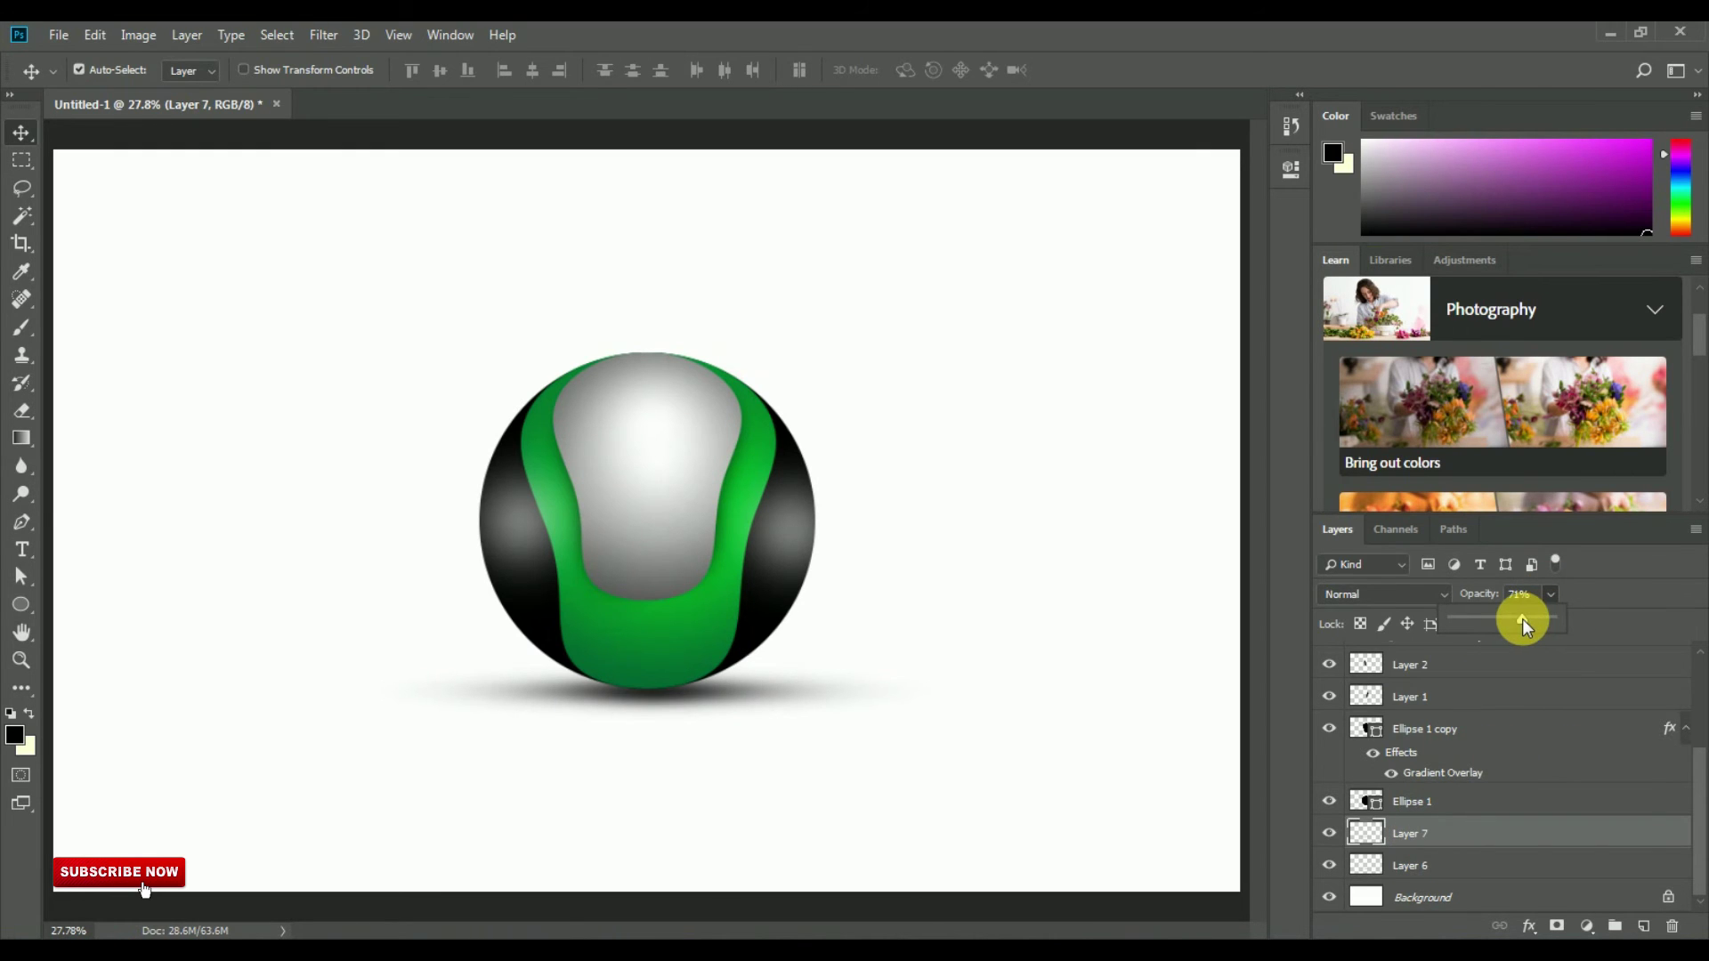
click(714, 507)
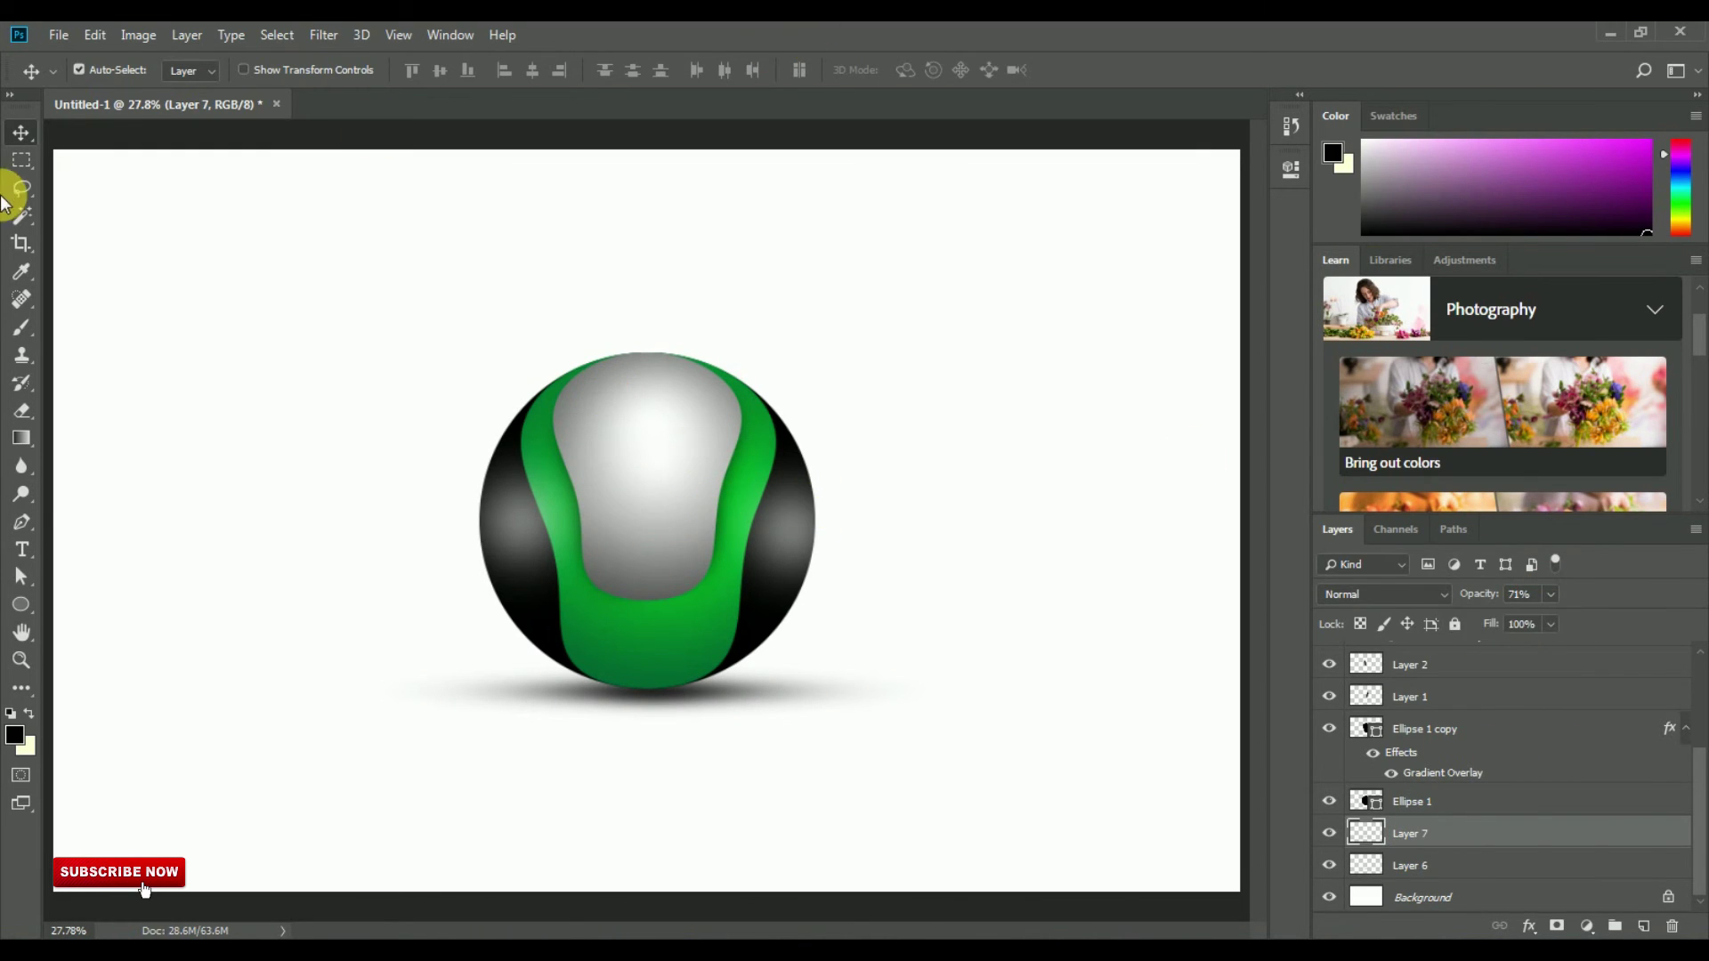
mouse_move(1696, 755)
mouse_down()
mouse_move(1696, 677)
mouse_move(1700, 904)
mouse_up()
click(1518, 672)
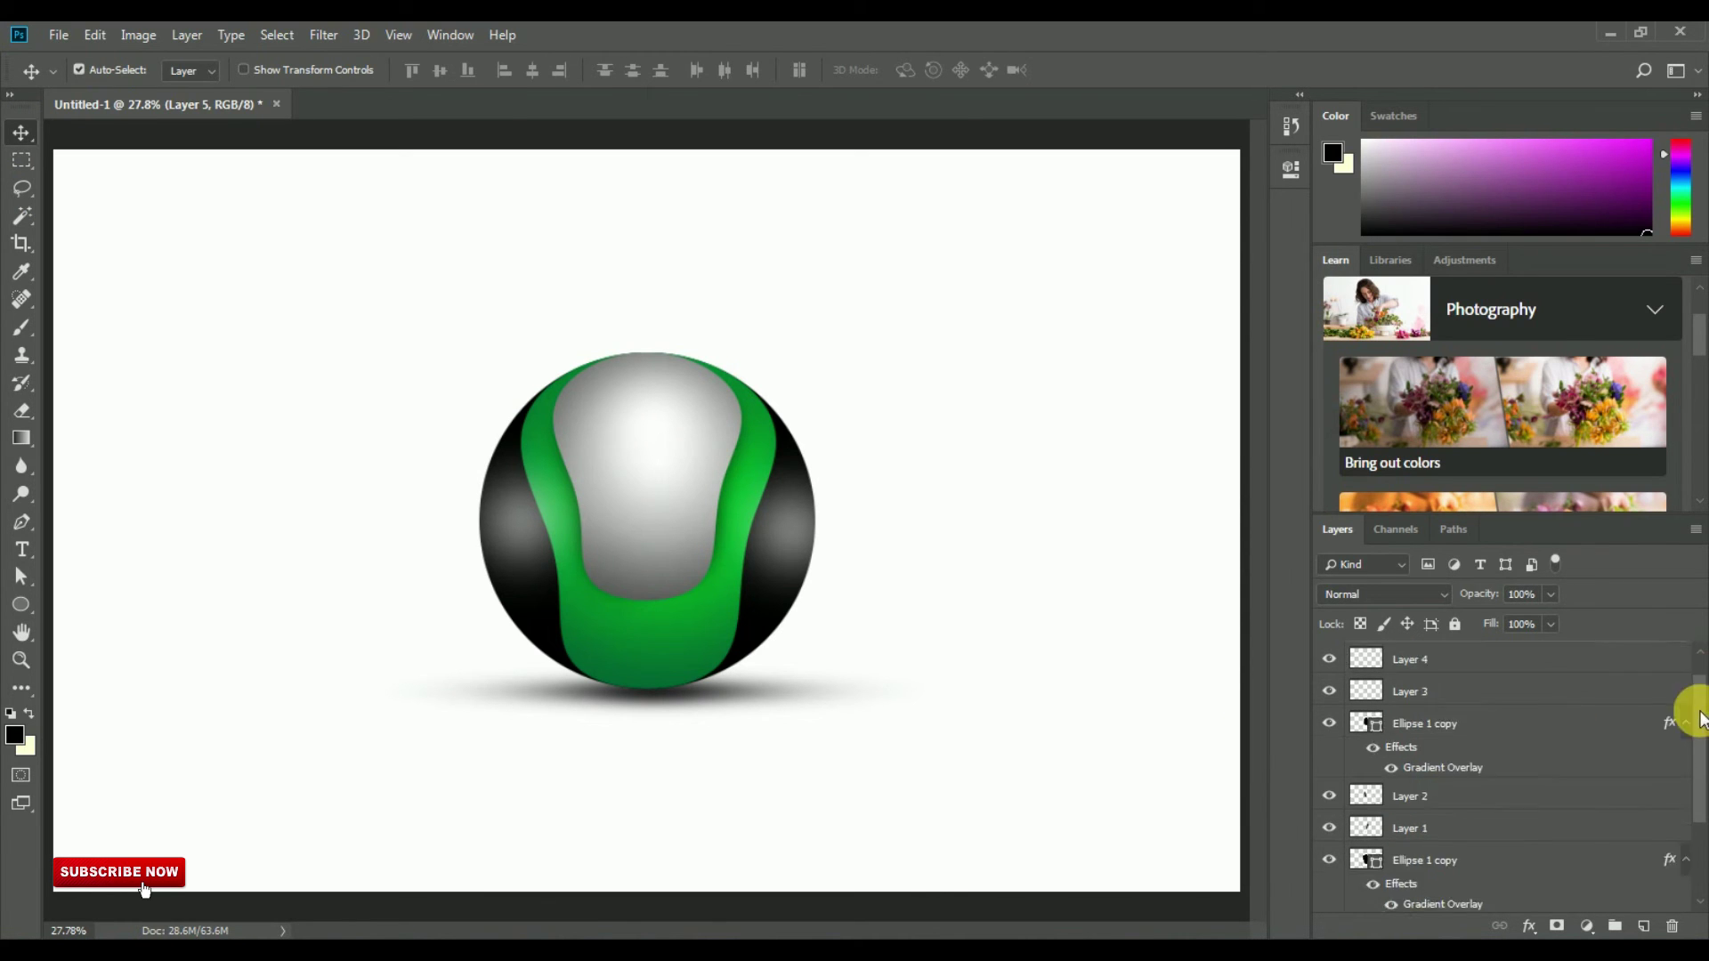
- Group all icon layers down to Layer 6 into Group 1
shift+click(1433, 875)
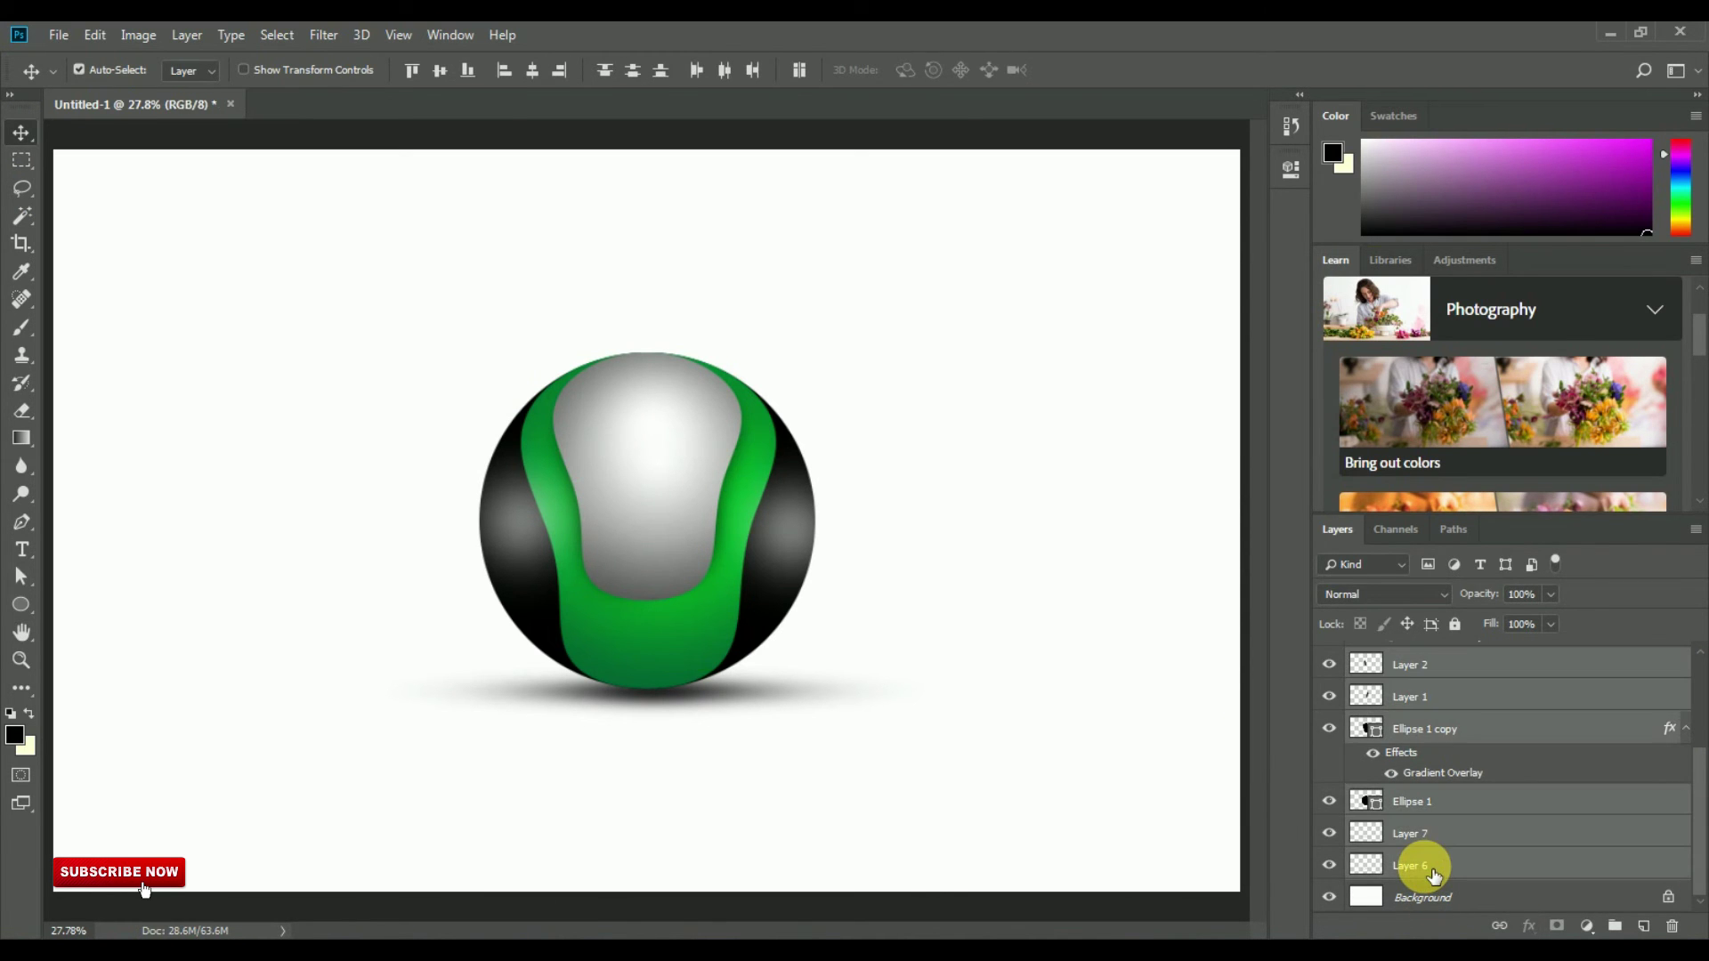
right_click(1433, 874)
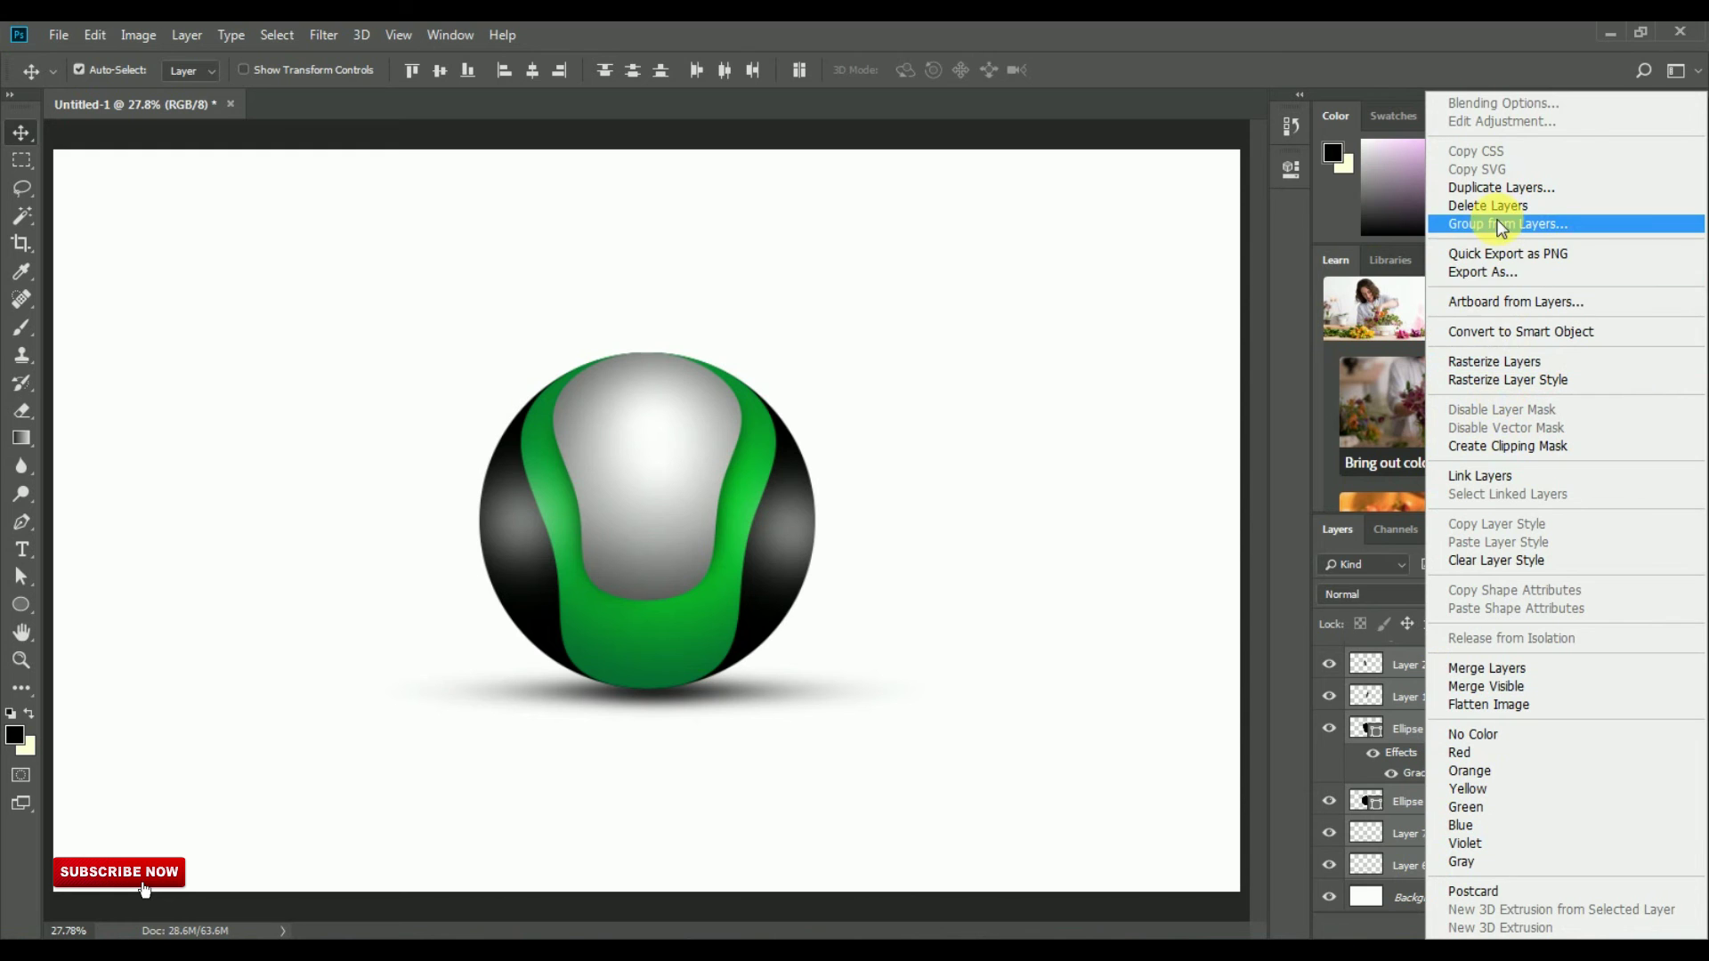
click(1533, 221)
click(1019, 300)
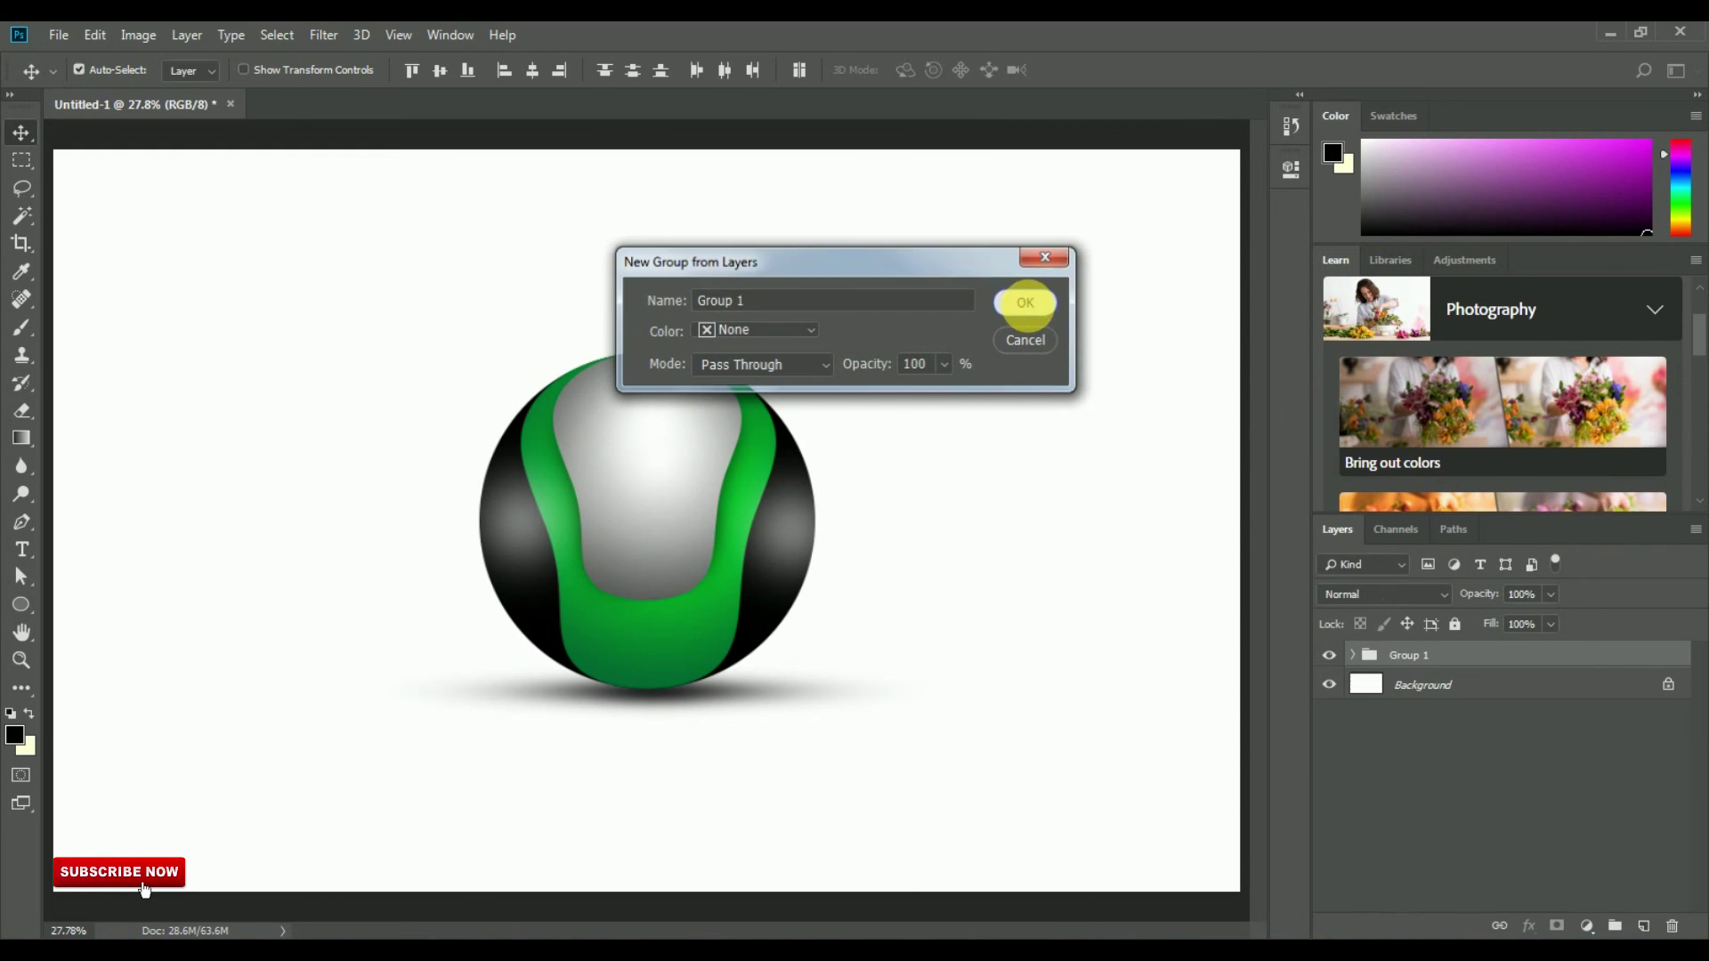
- Duplicate Group 1 as Group 1 copy and hide its two shadow layers
right_click(1435, 667)
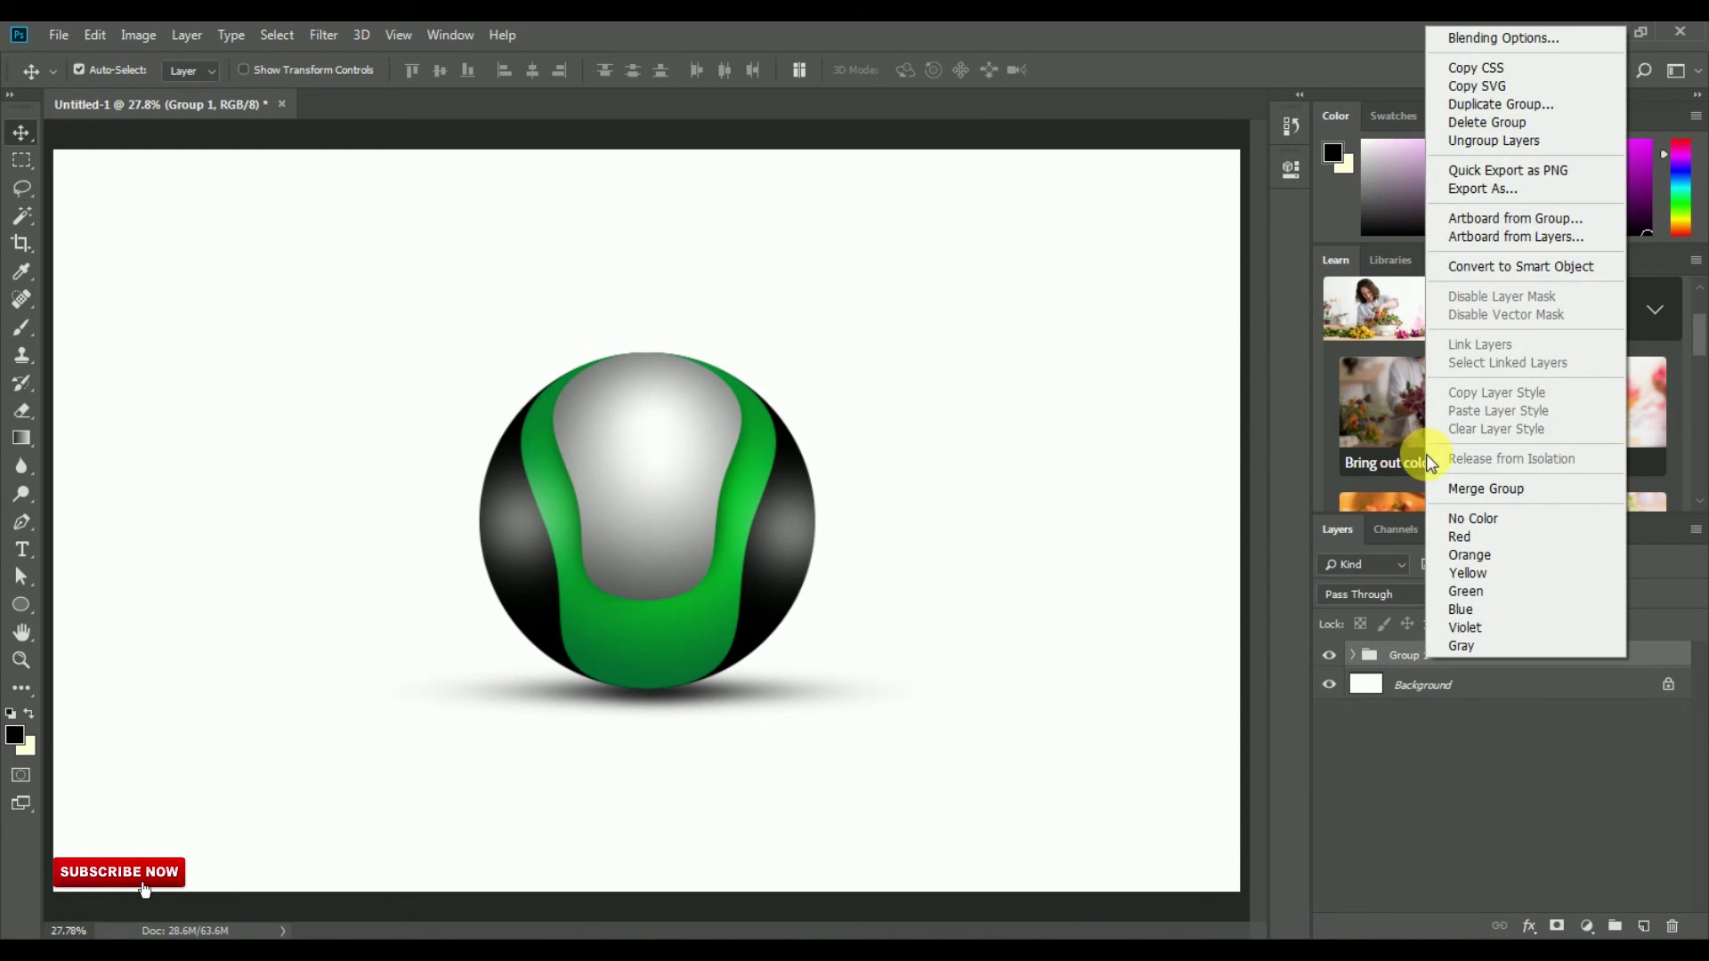
click(1492, 107)
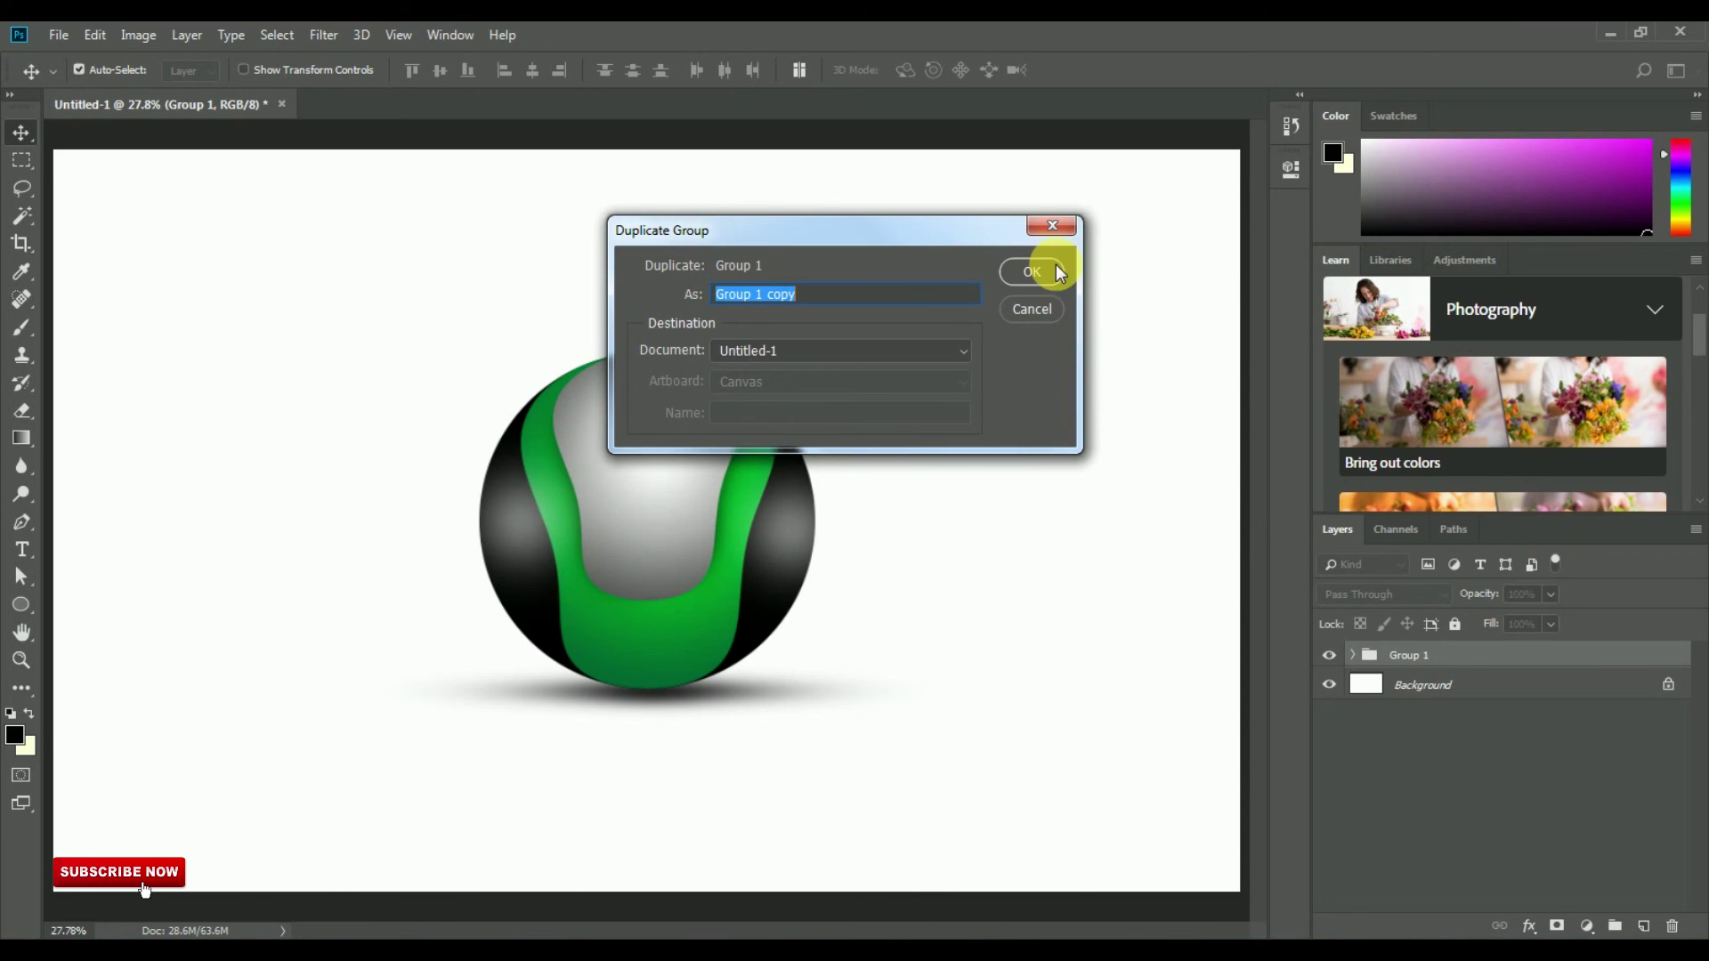
click(1032, 271)
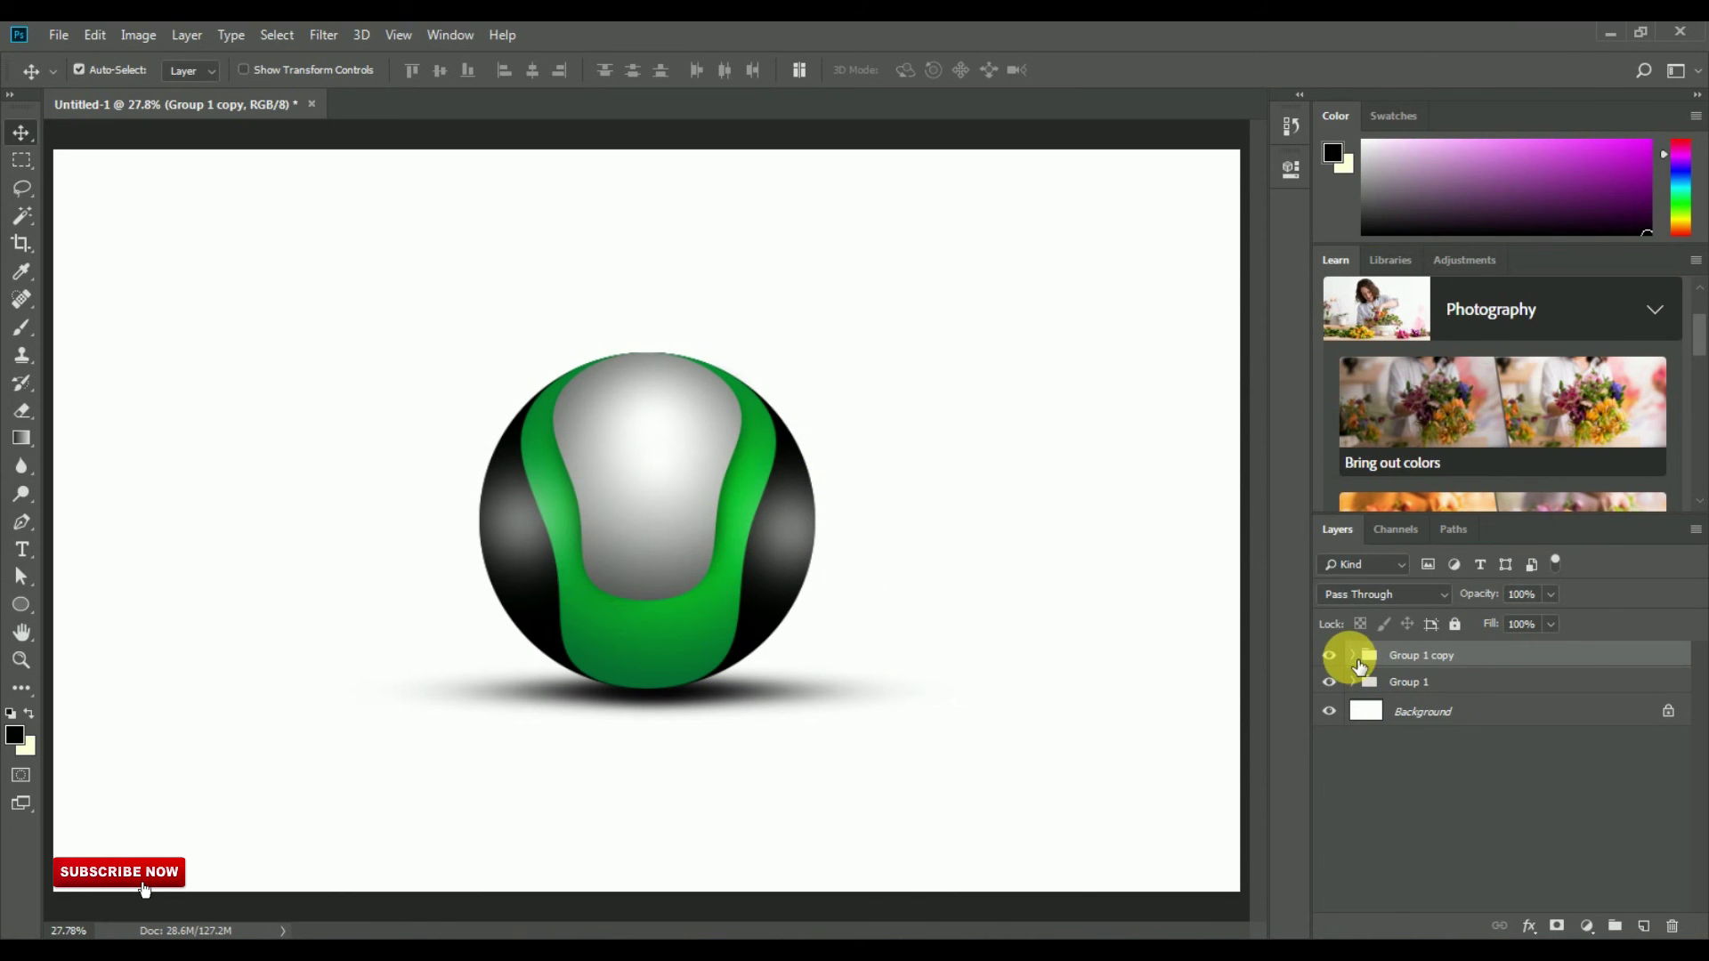
click(1352, 655)
scroll(1354, 681, down, 3)
click(1329, 838)
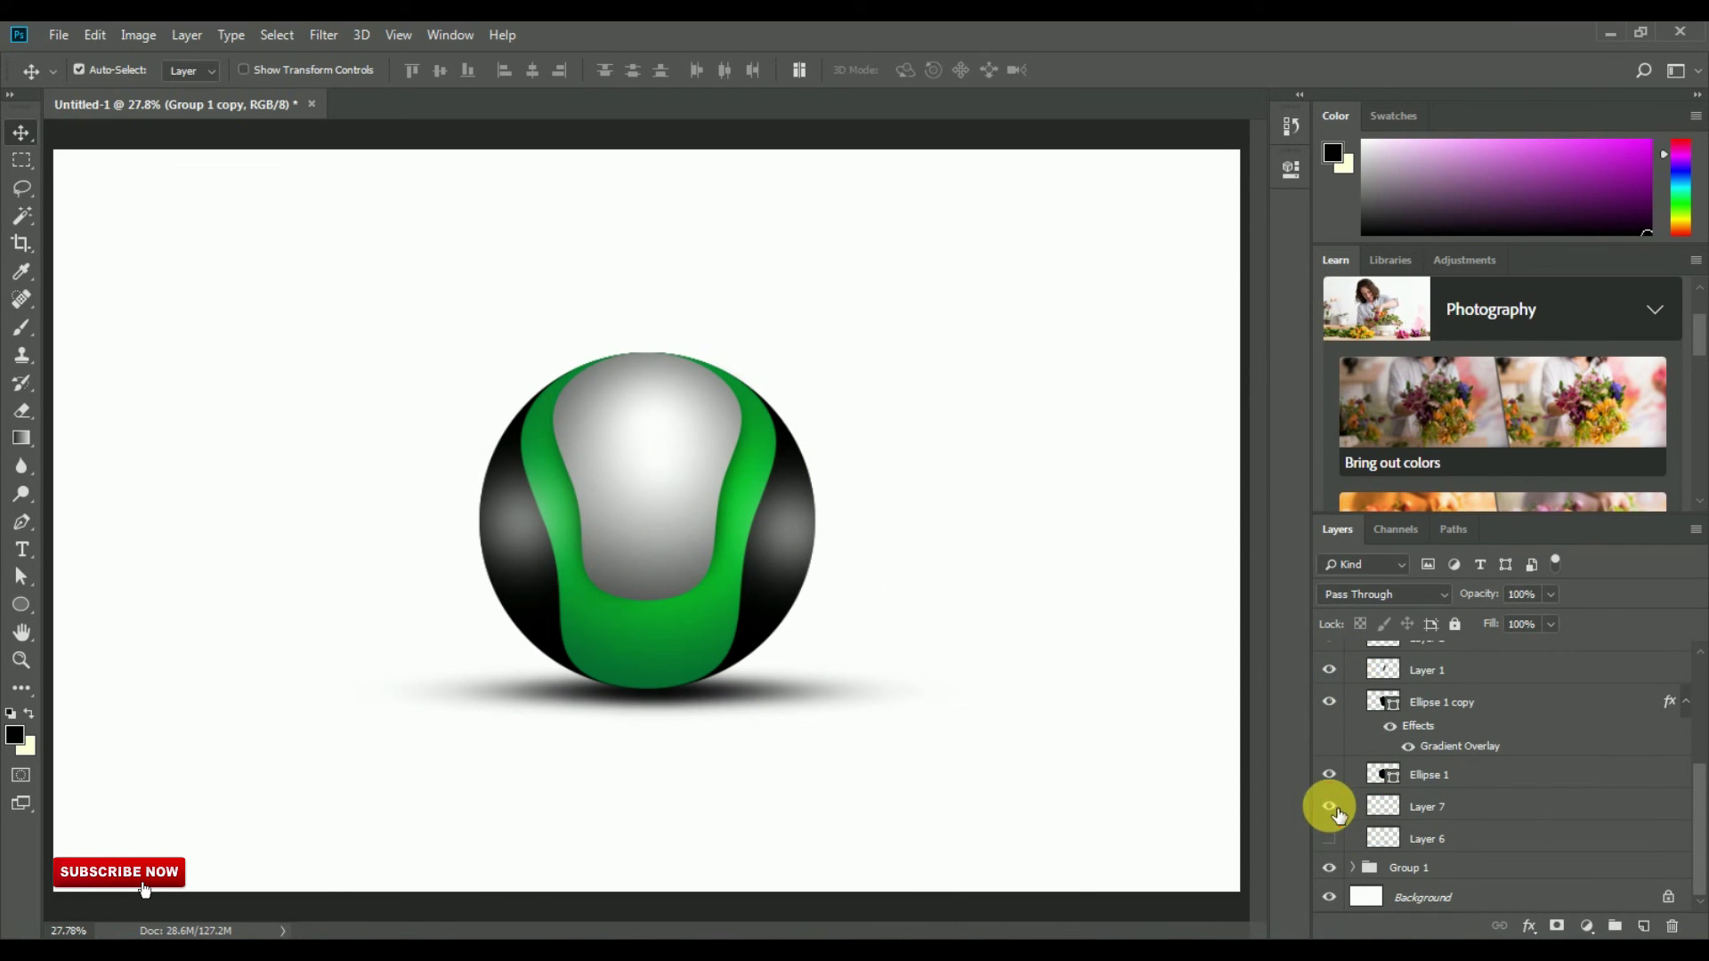
click(1329, 806)
scroll(1330, 792, up, 2)
scroll(1343, 765, up, 1)
click(1353, 656)
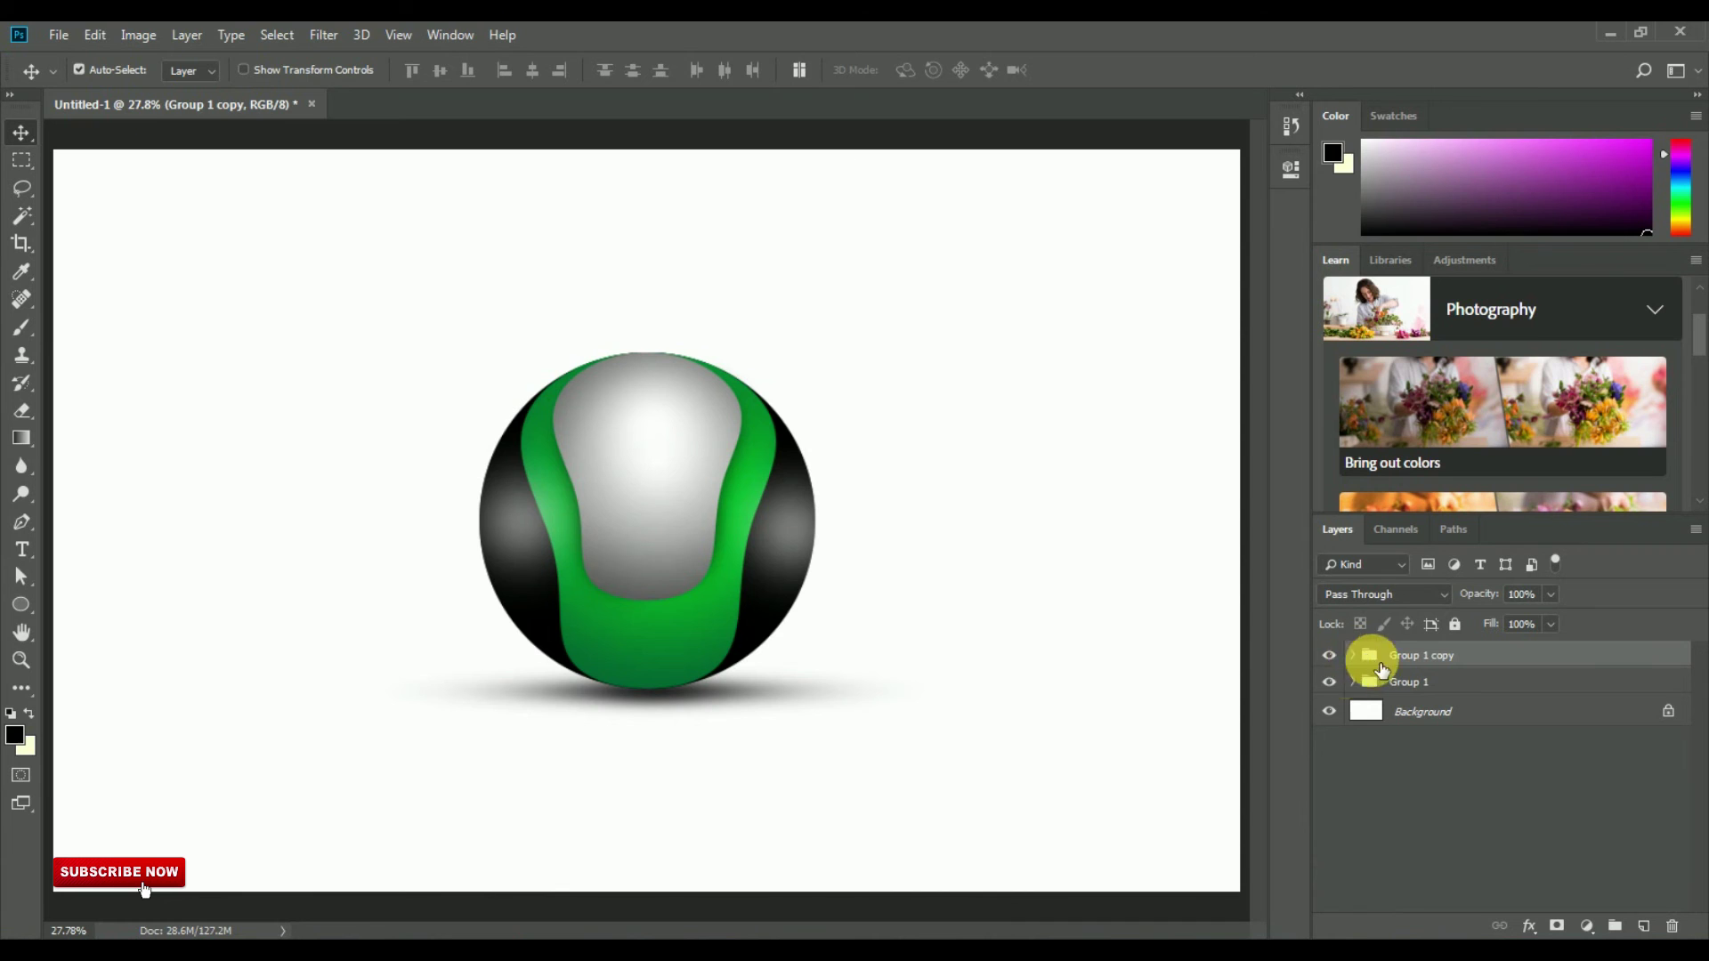
- Flip Group 1 copy vertically and move it directly below the original sphere
click(95, 35)
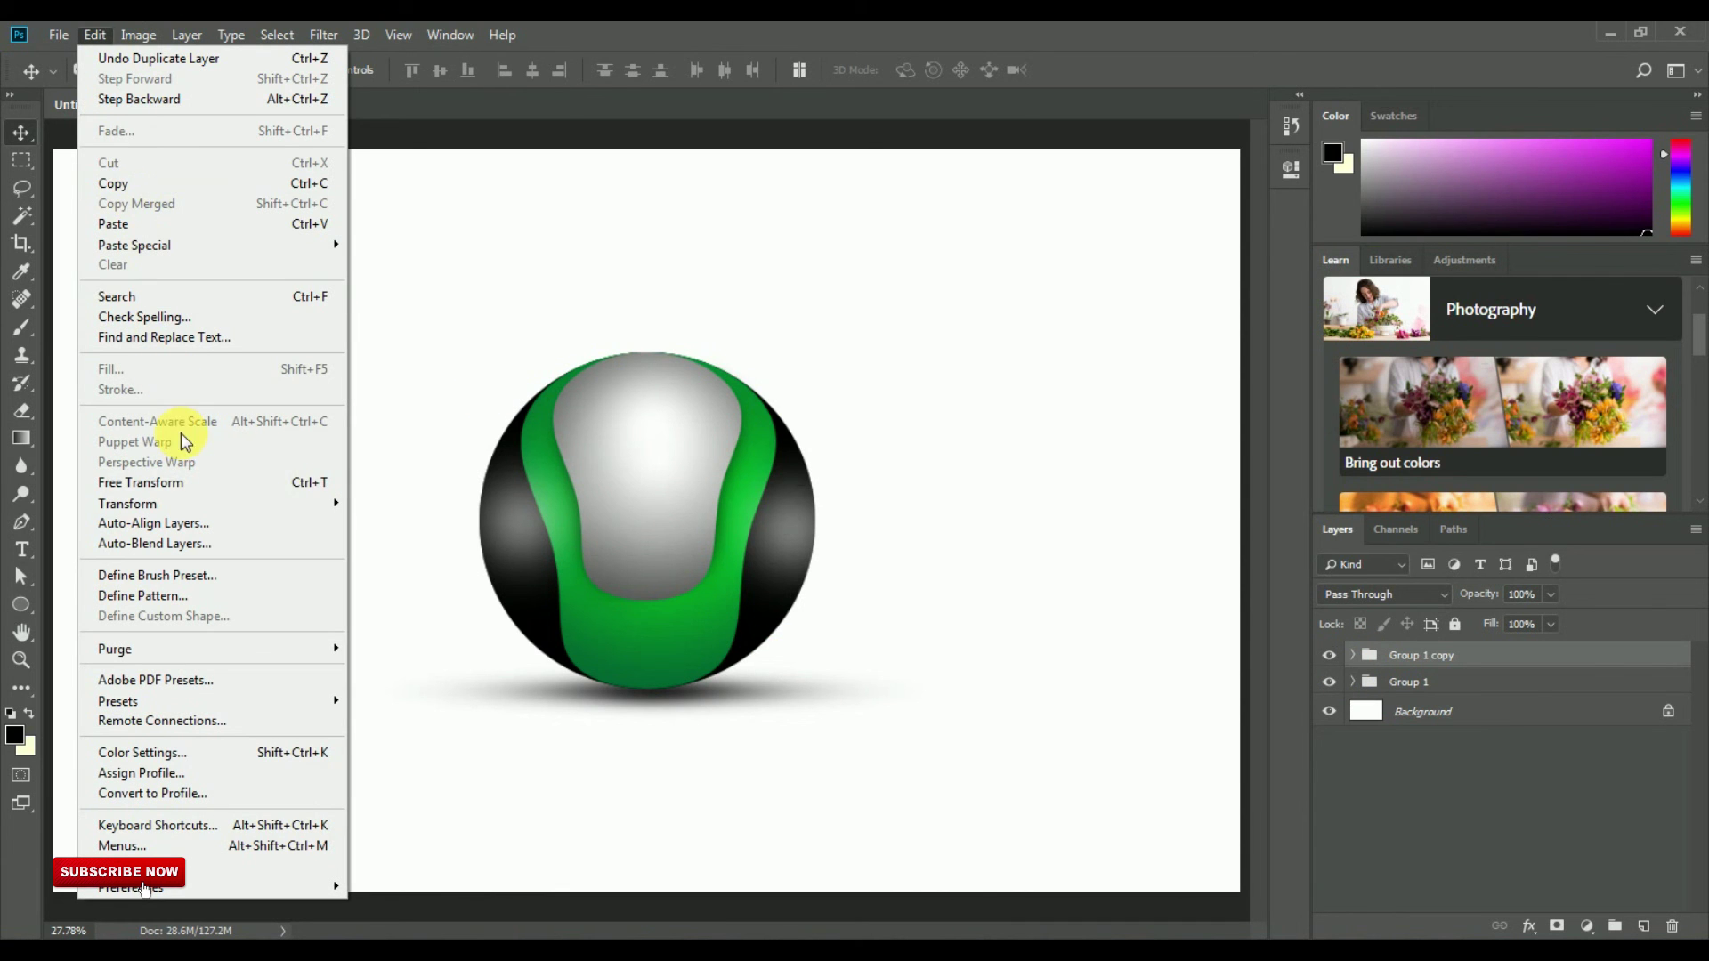
click(207, 500)
right_click(660, 434)
click(710, 717)
drag(729, 522, 733, 796)
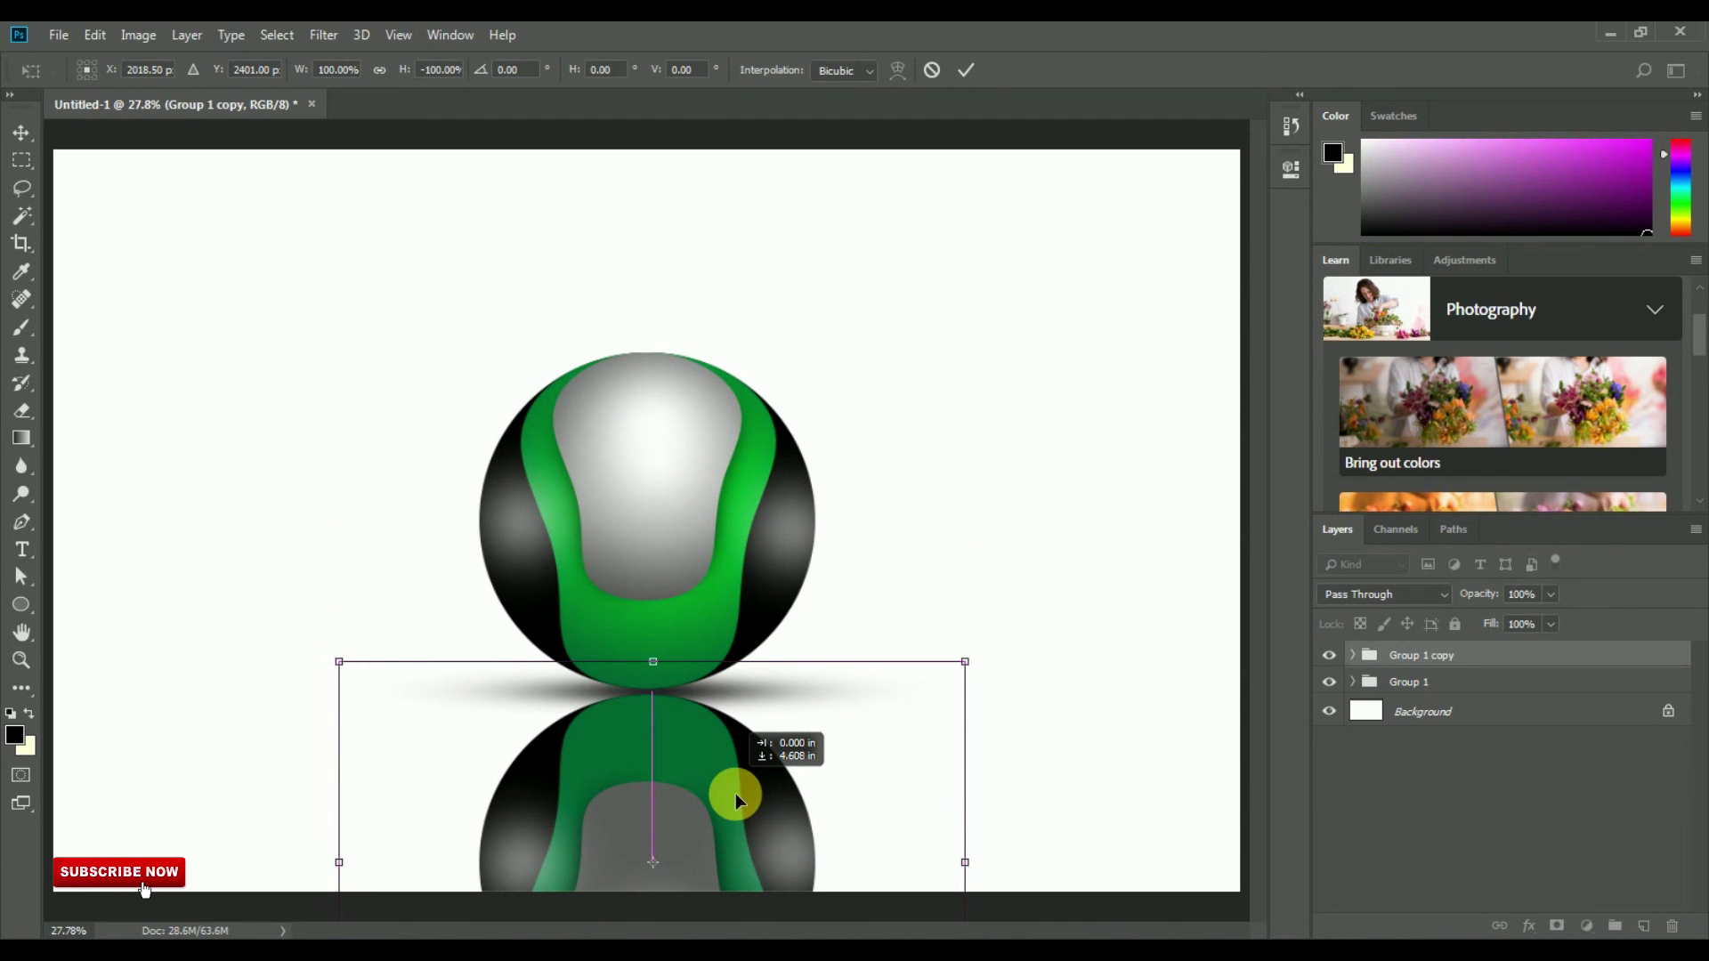
drag(735, 793, 735, 793)
click(961, 70)
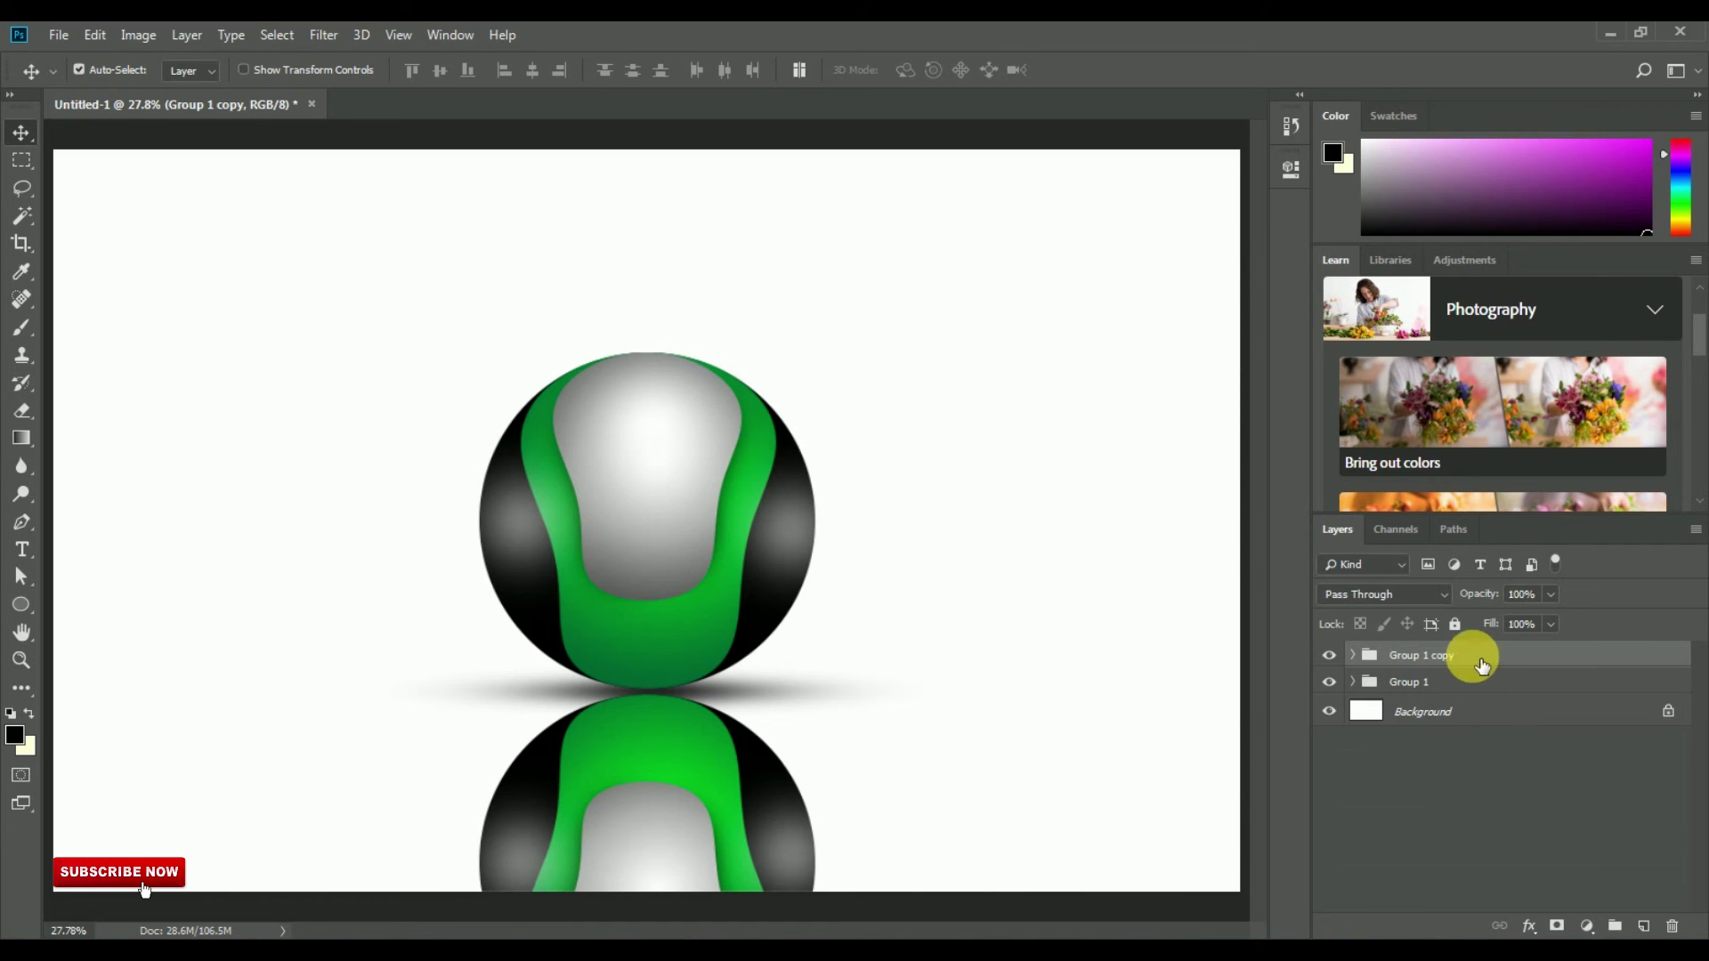
click(1328, 655)
- Place Group 1 copy beneath Group 1 and merge it into one reflection layer
mouse_move(1486, 666)
mouse_down()
mouse_move(1492, 702)
mouse_move(1430, 698)
mouse_up()
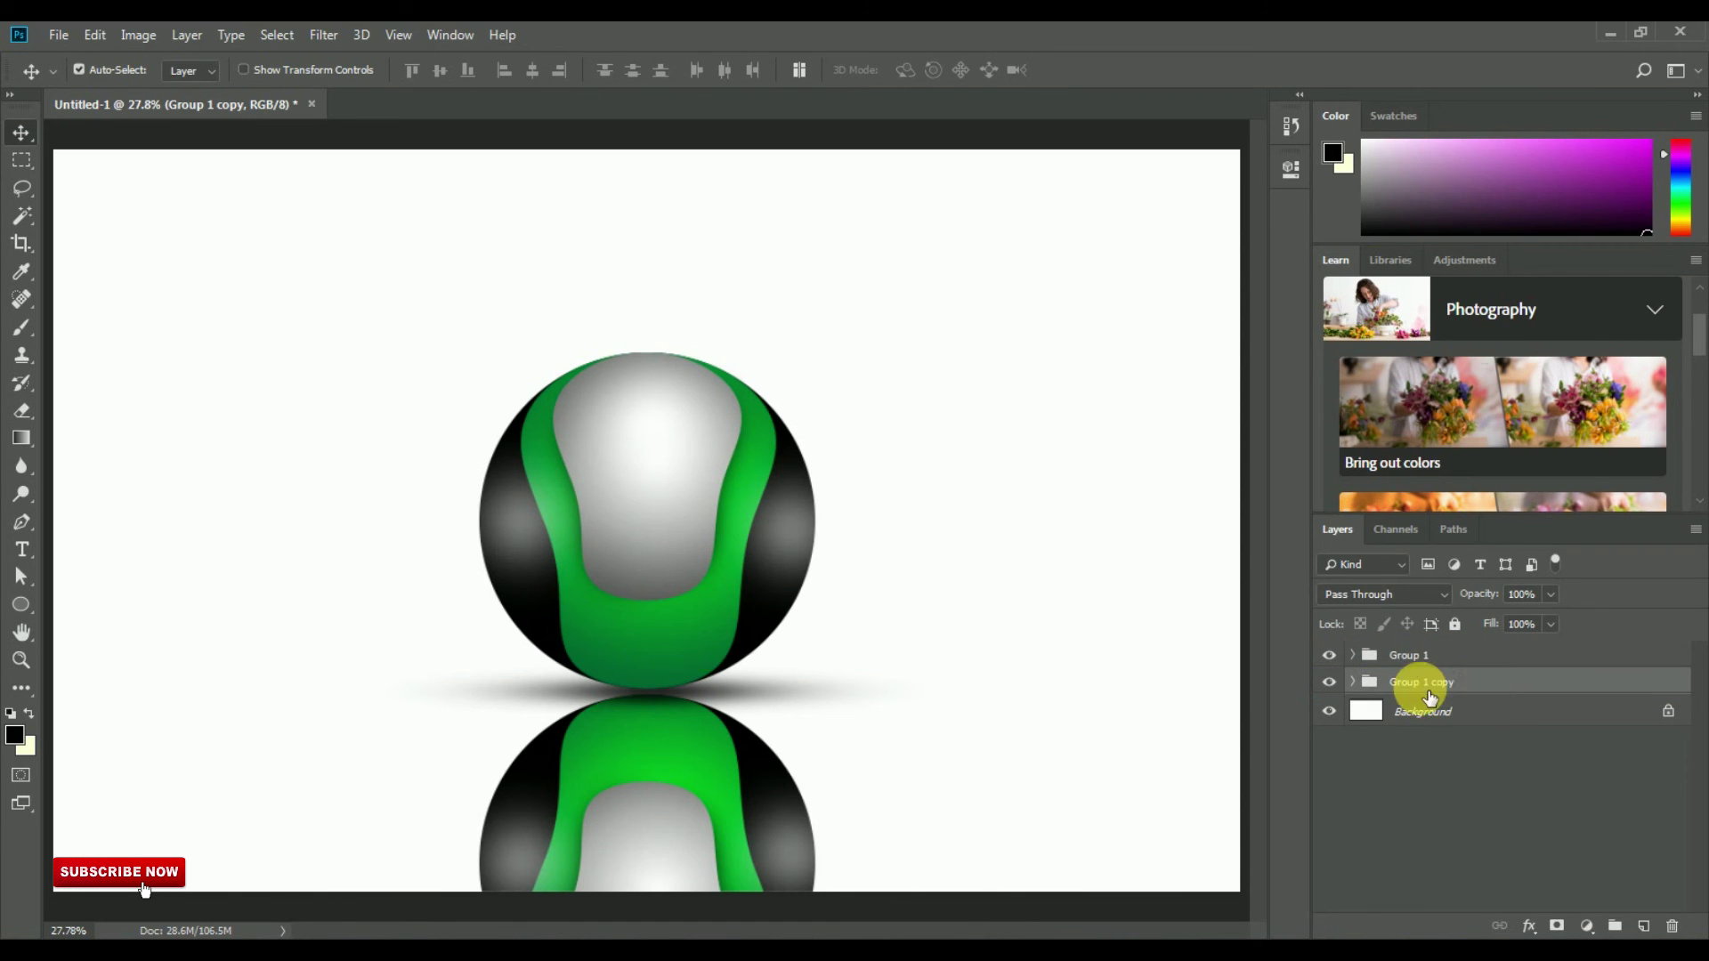
right_click(1440, 686)
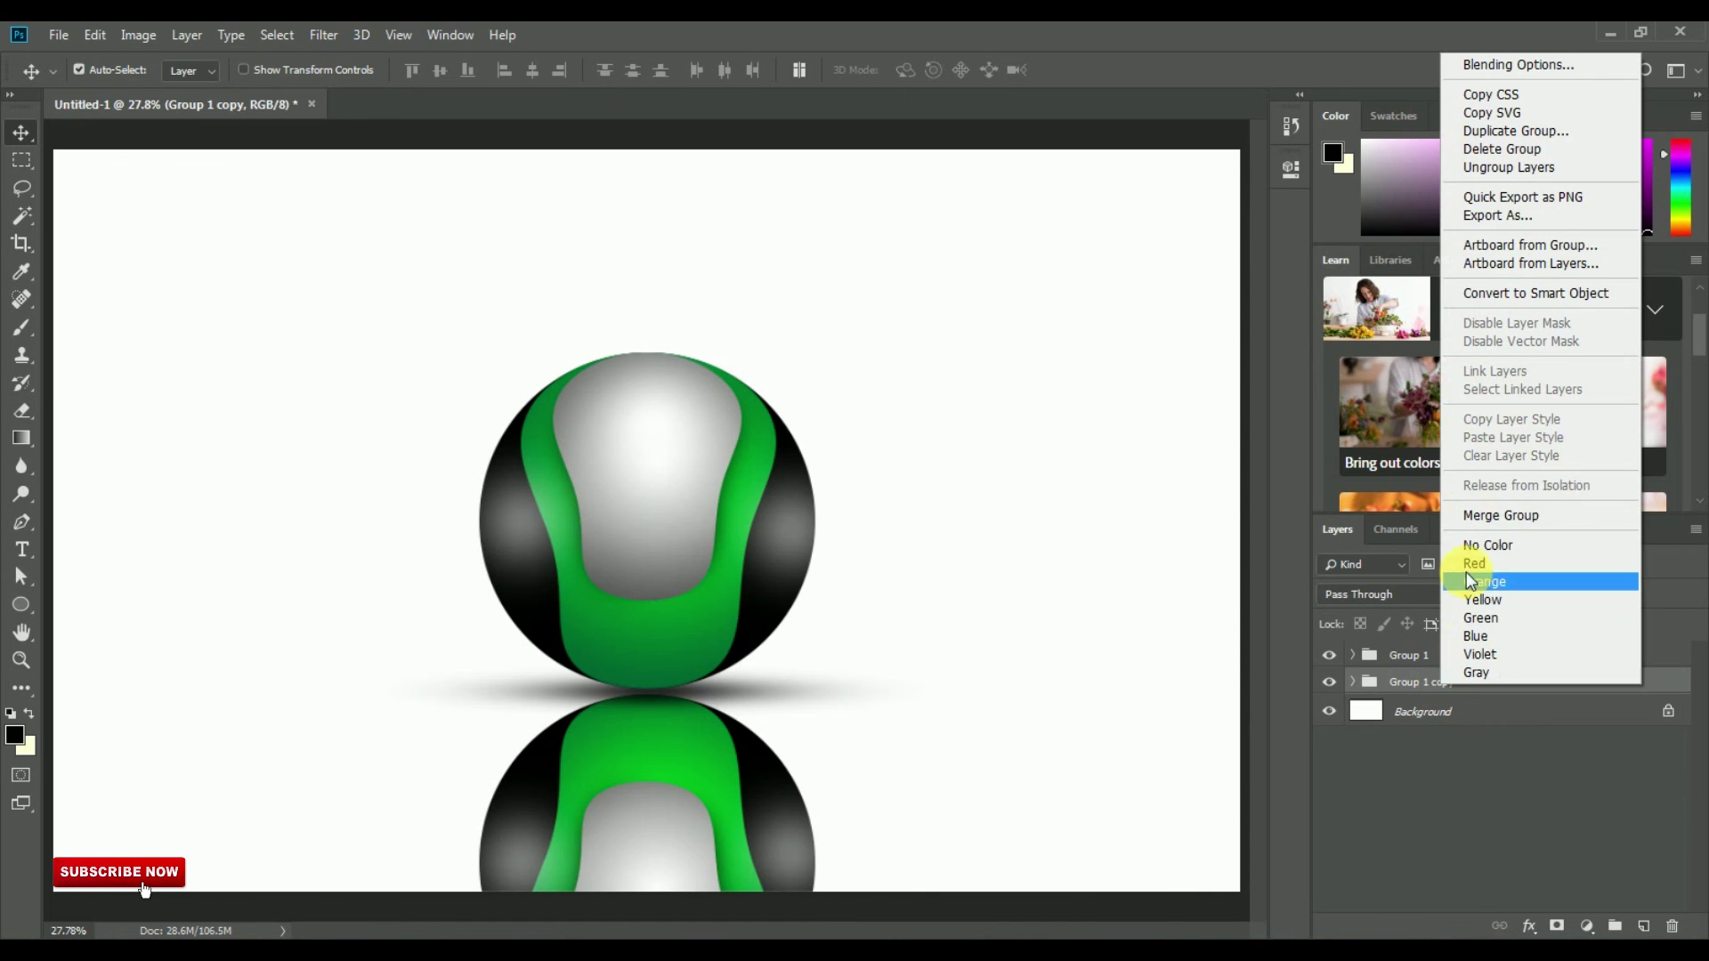
click(1510, 518)
drag(706, 783, 710, 787)
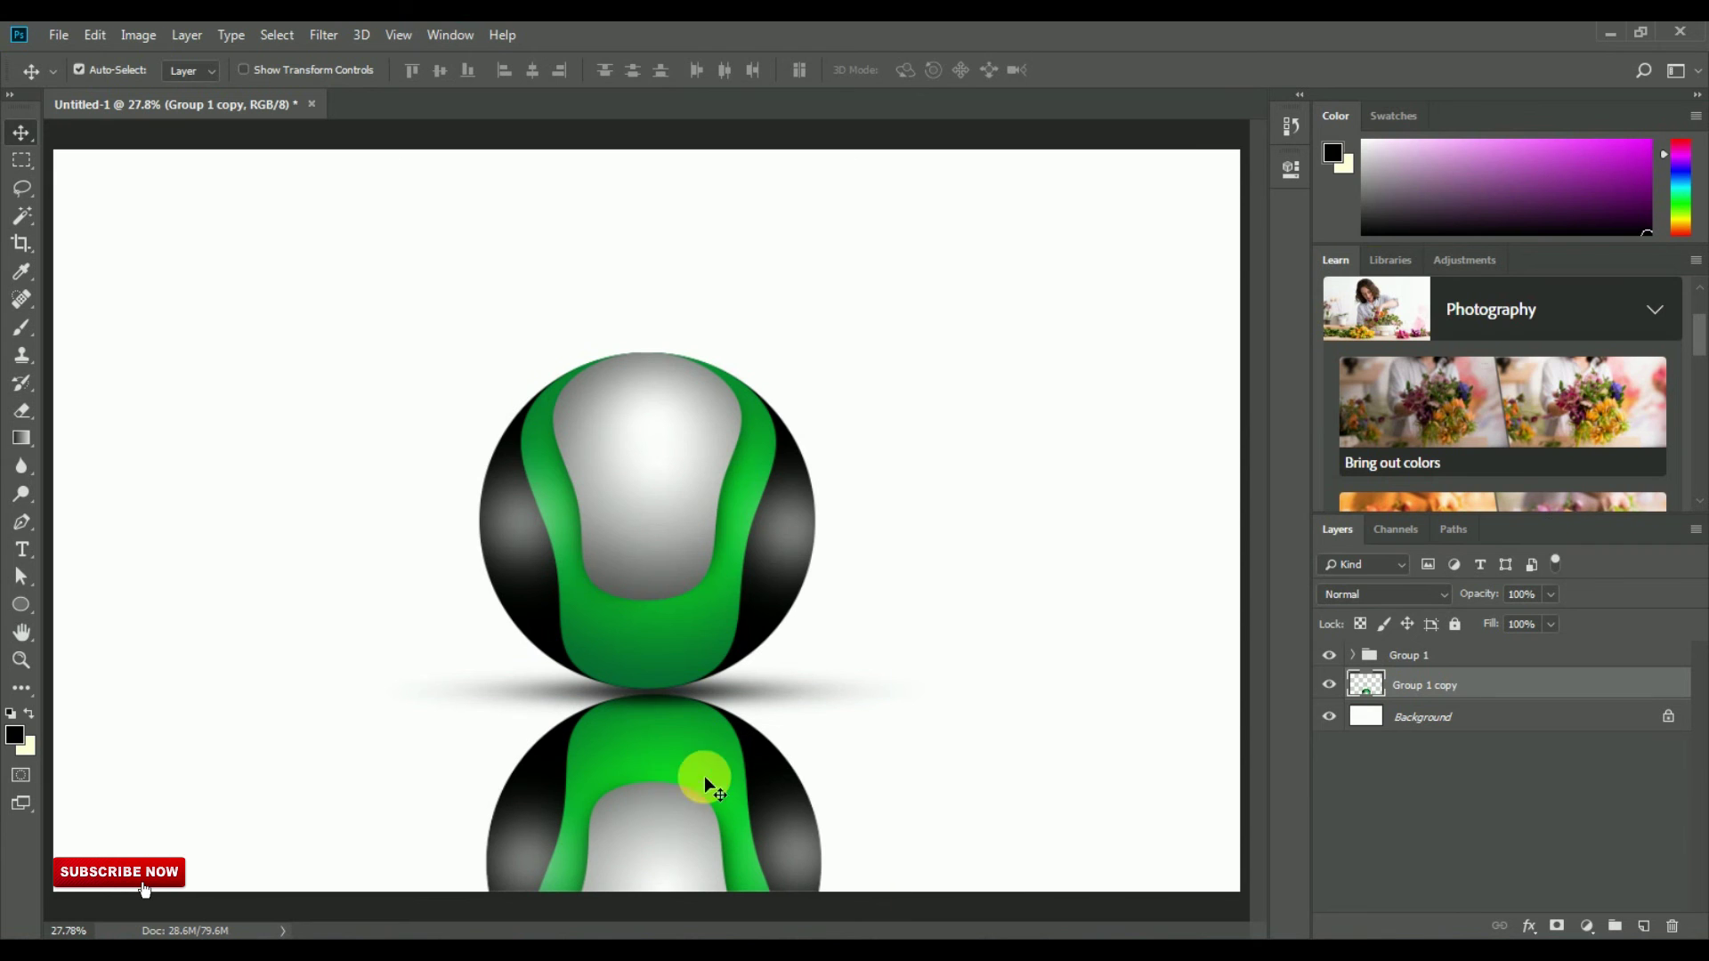
- Raise both spheres and scale them down to about 90% together
shift+click(1411, 654)
key(ctrl+t)
drag(706, 534, 723, 394)
drag(959, 190, 927, 229)
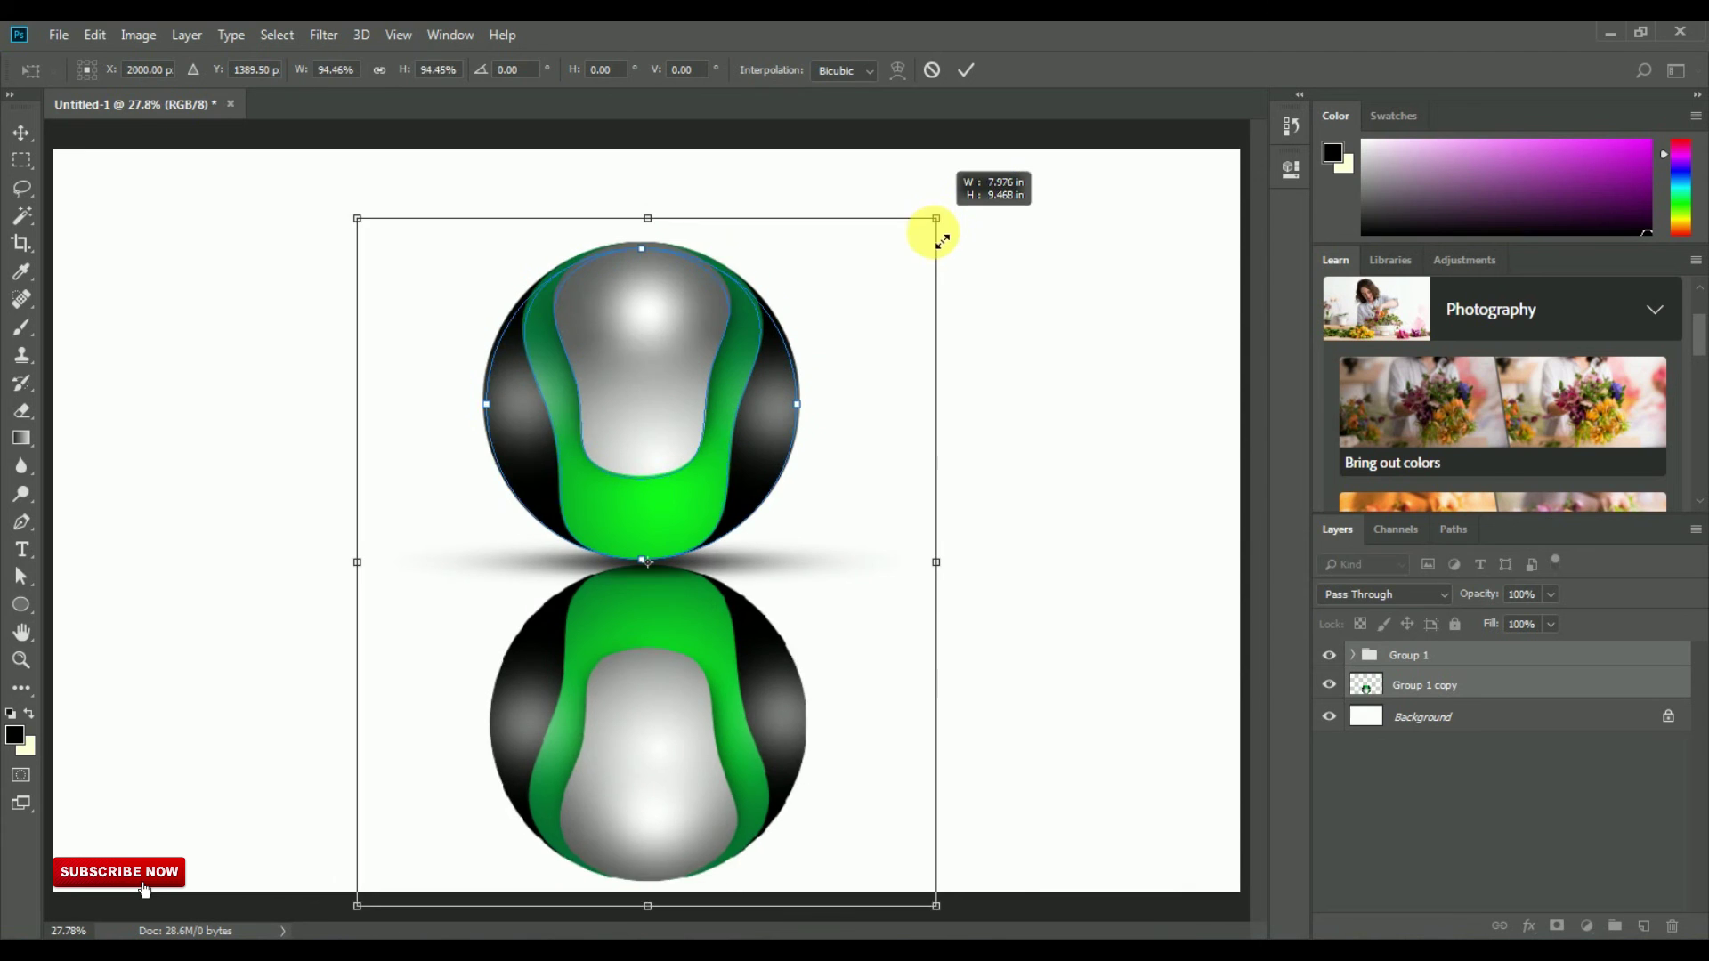
click(969, 70)
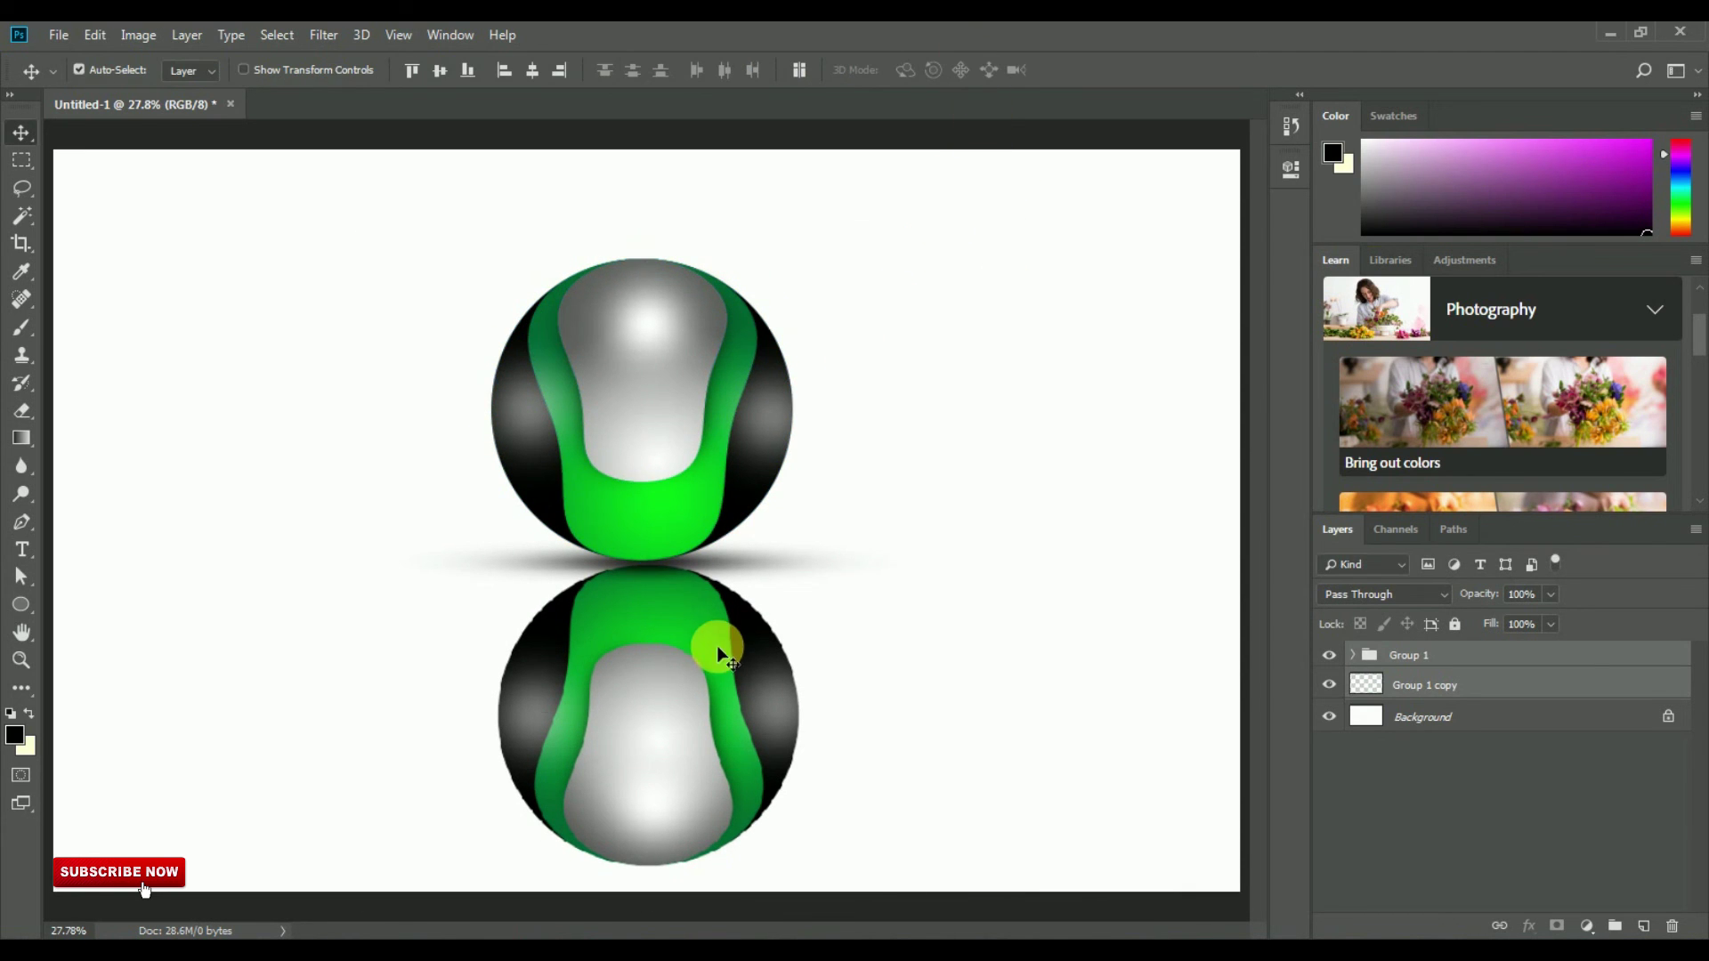
click(1534, 688)
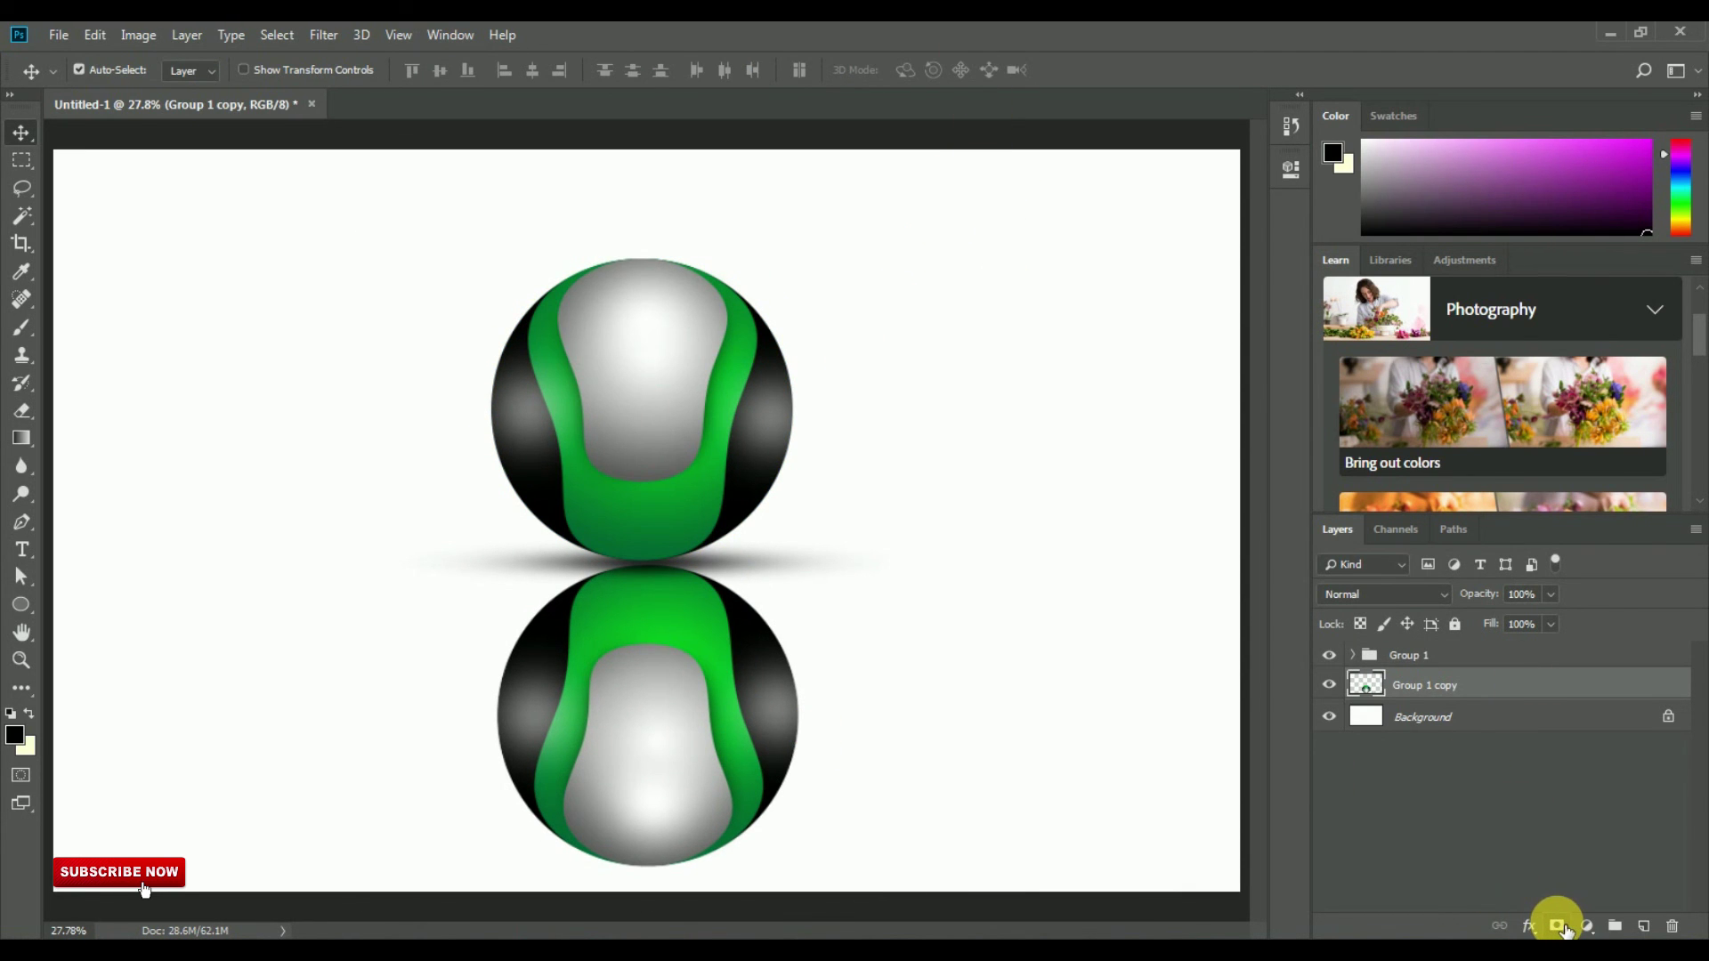
click(1558, 926)
click(21, 438)
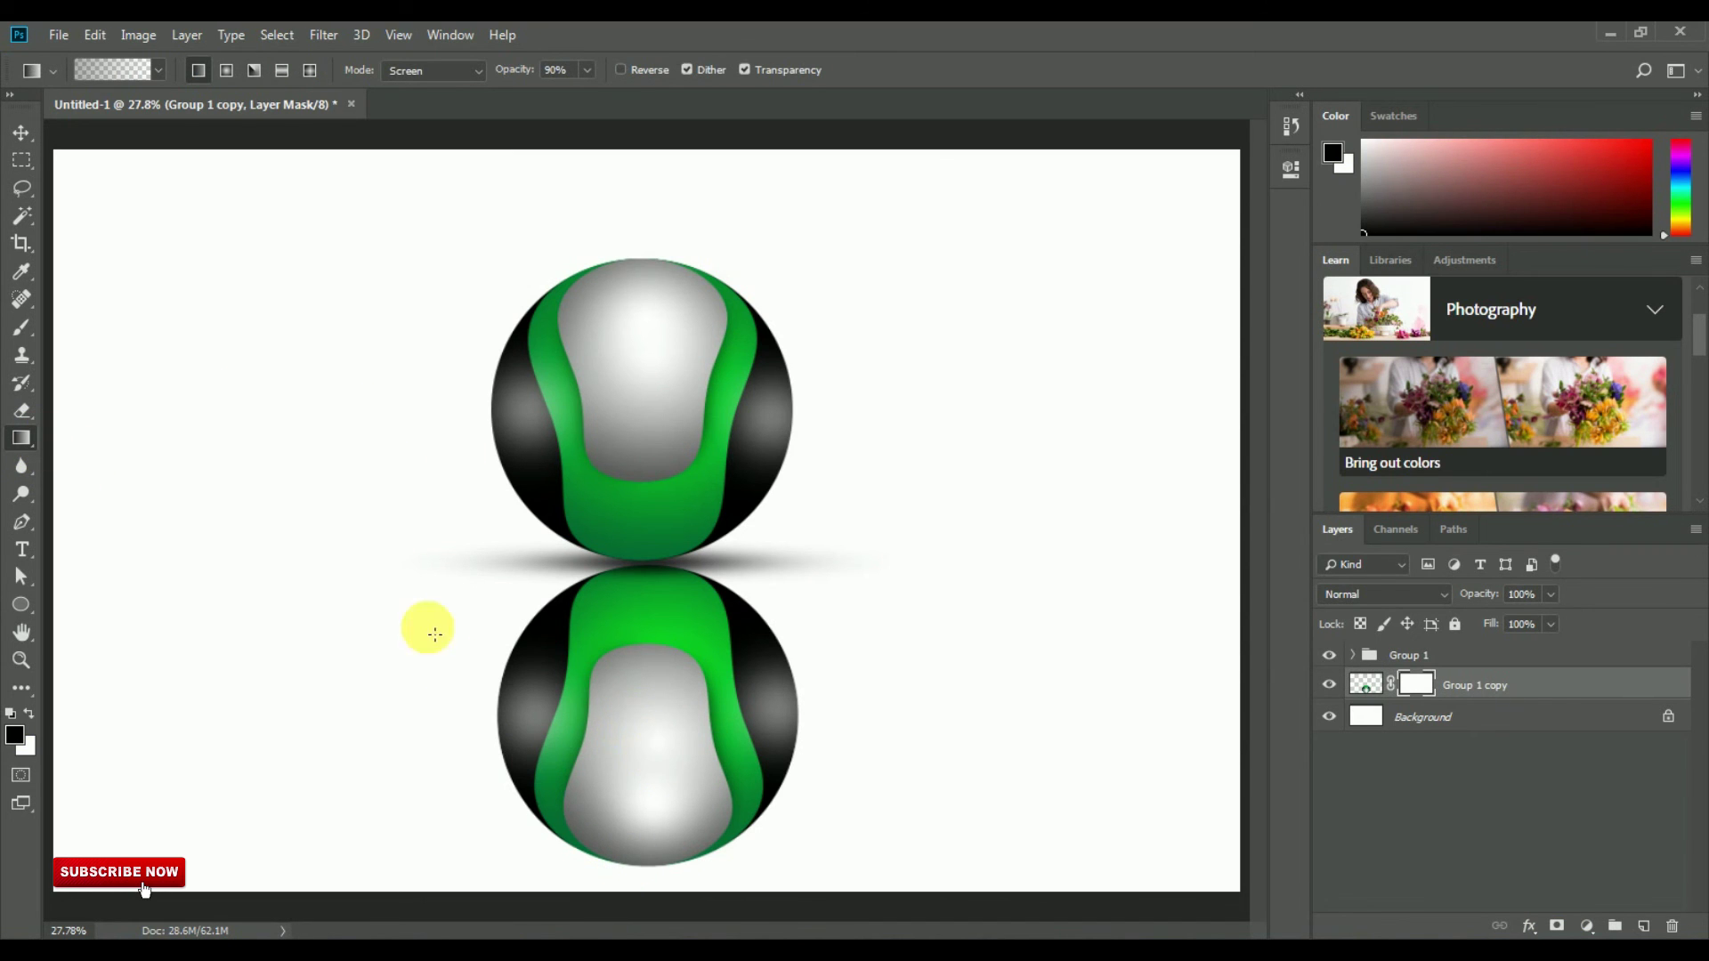
click(20, 135)
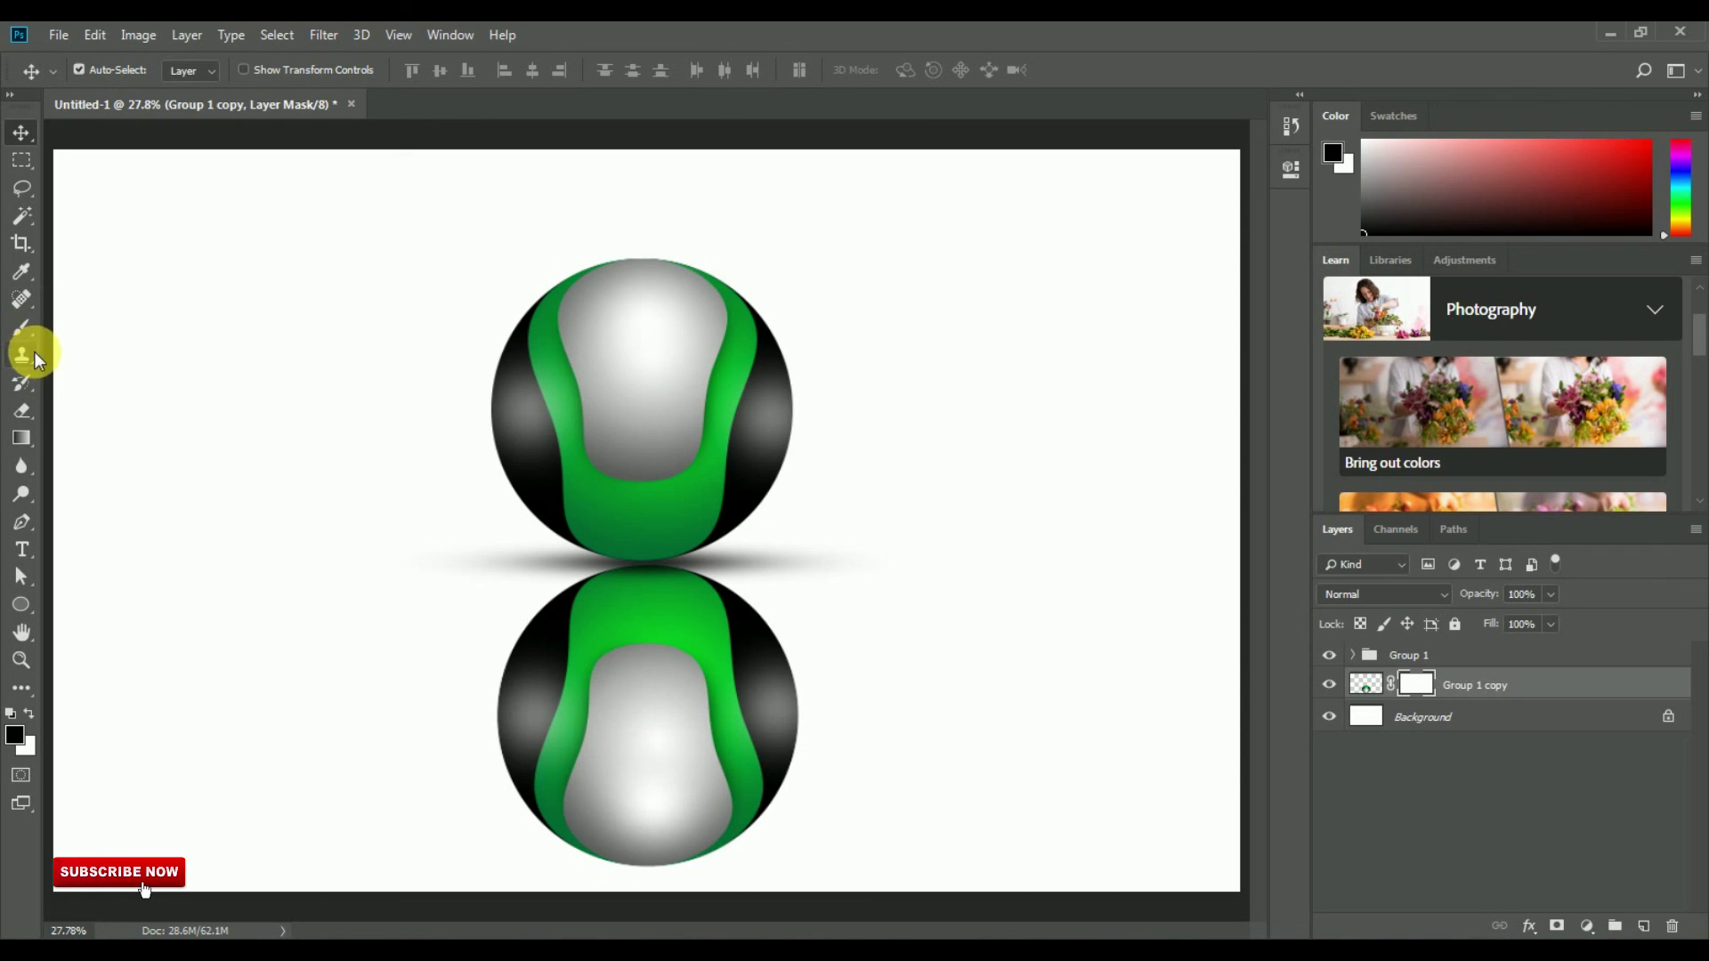
click(23, 411)
right_click(1123, 468)
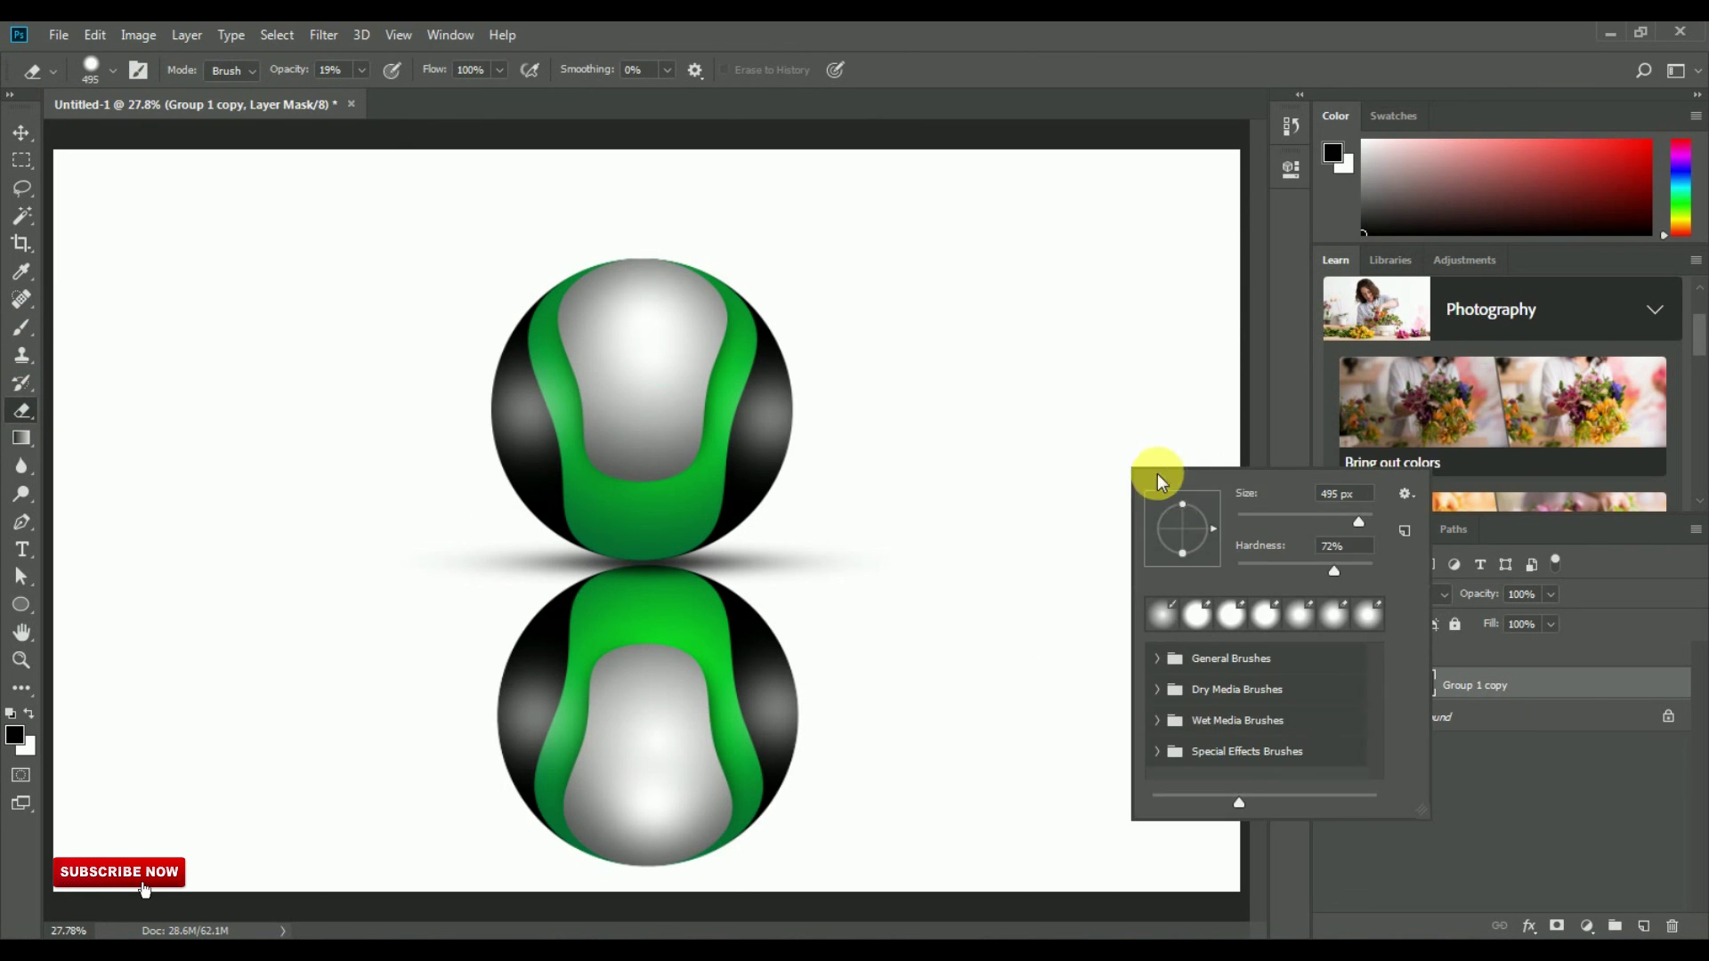
key(Return)
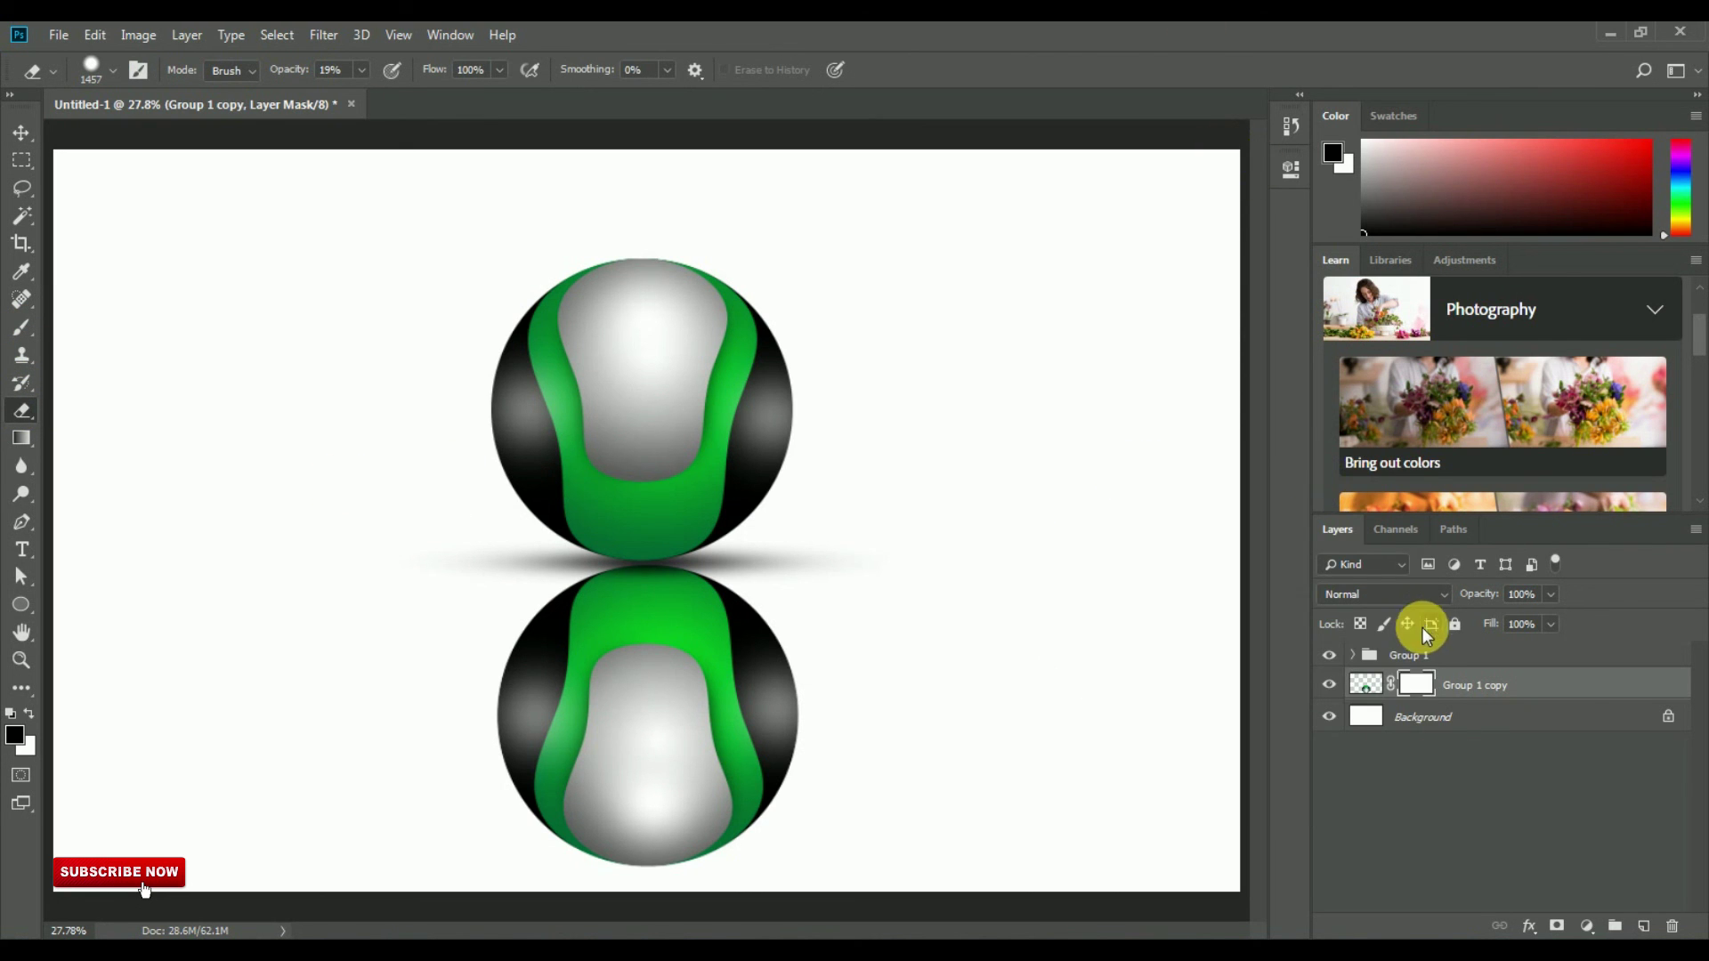
key(ctrl+z)
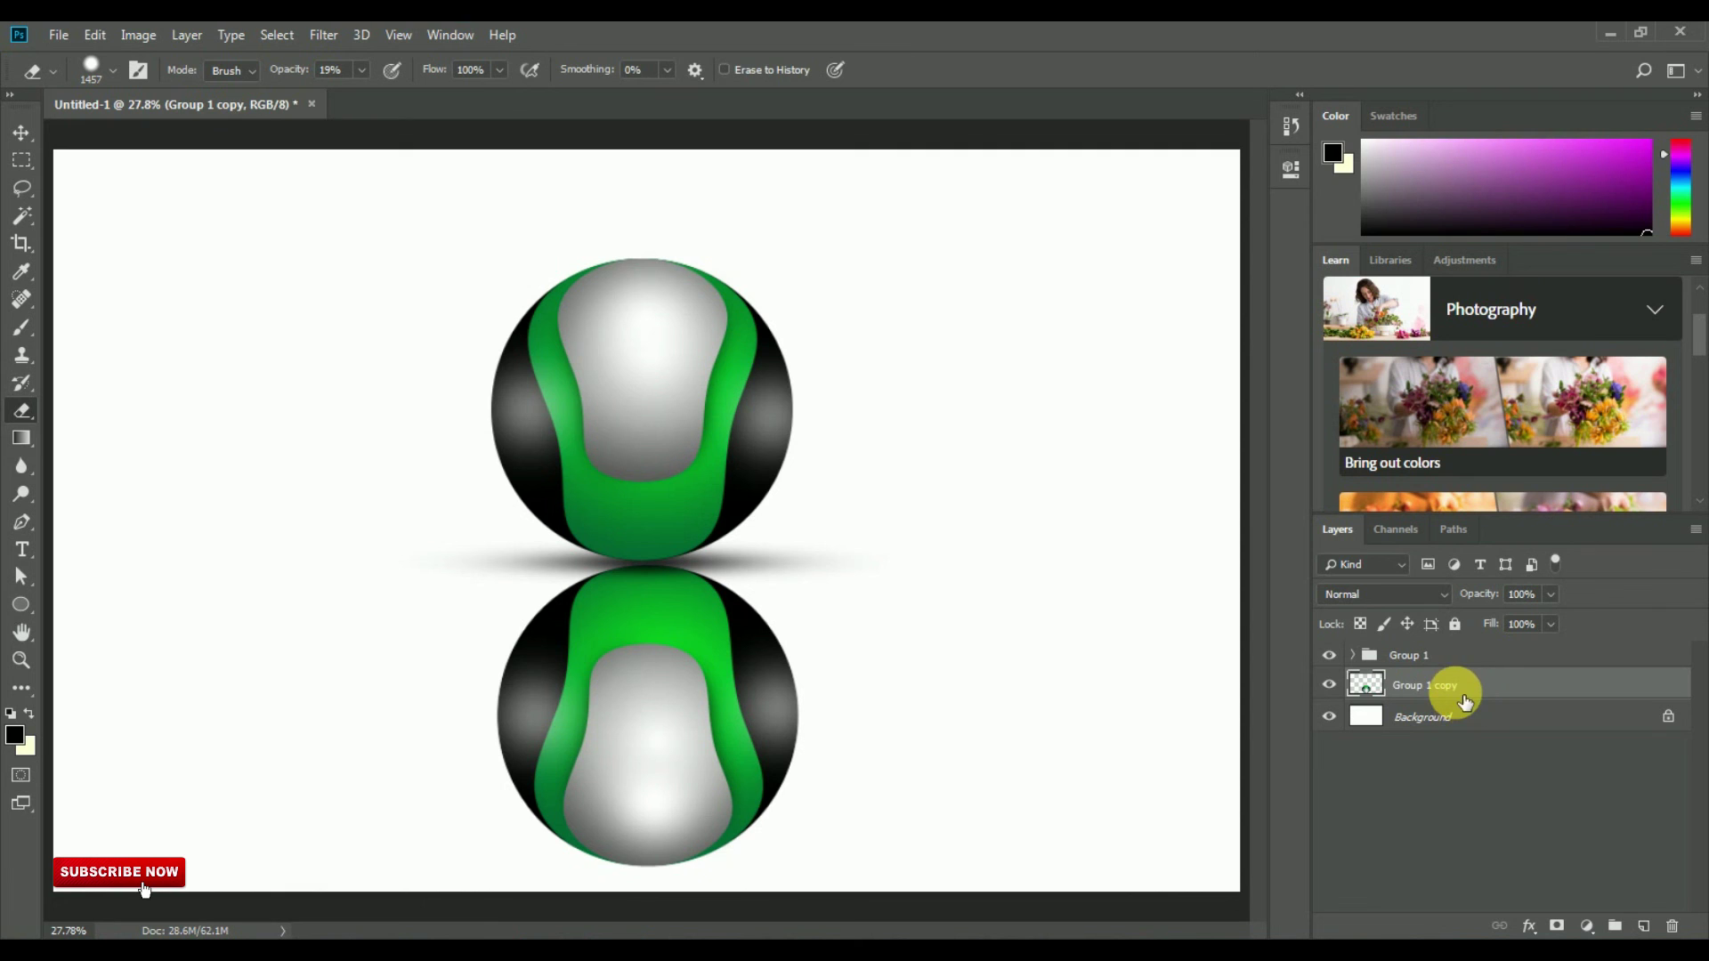
click(21, 132)
click(1344, 685)
click(1344, 686)
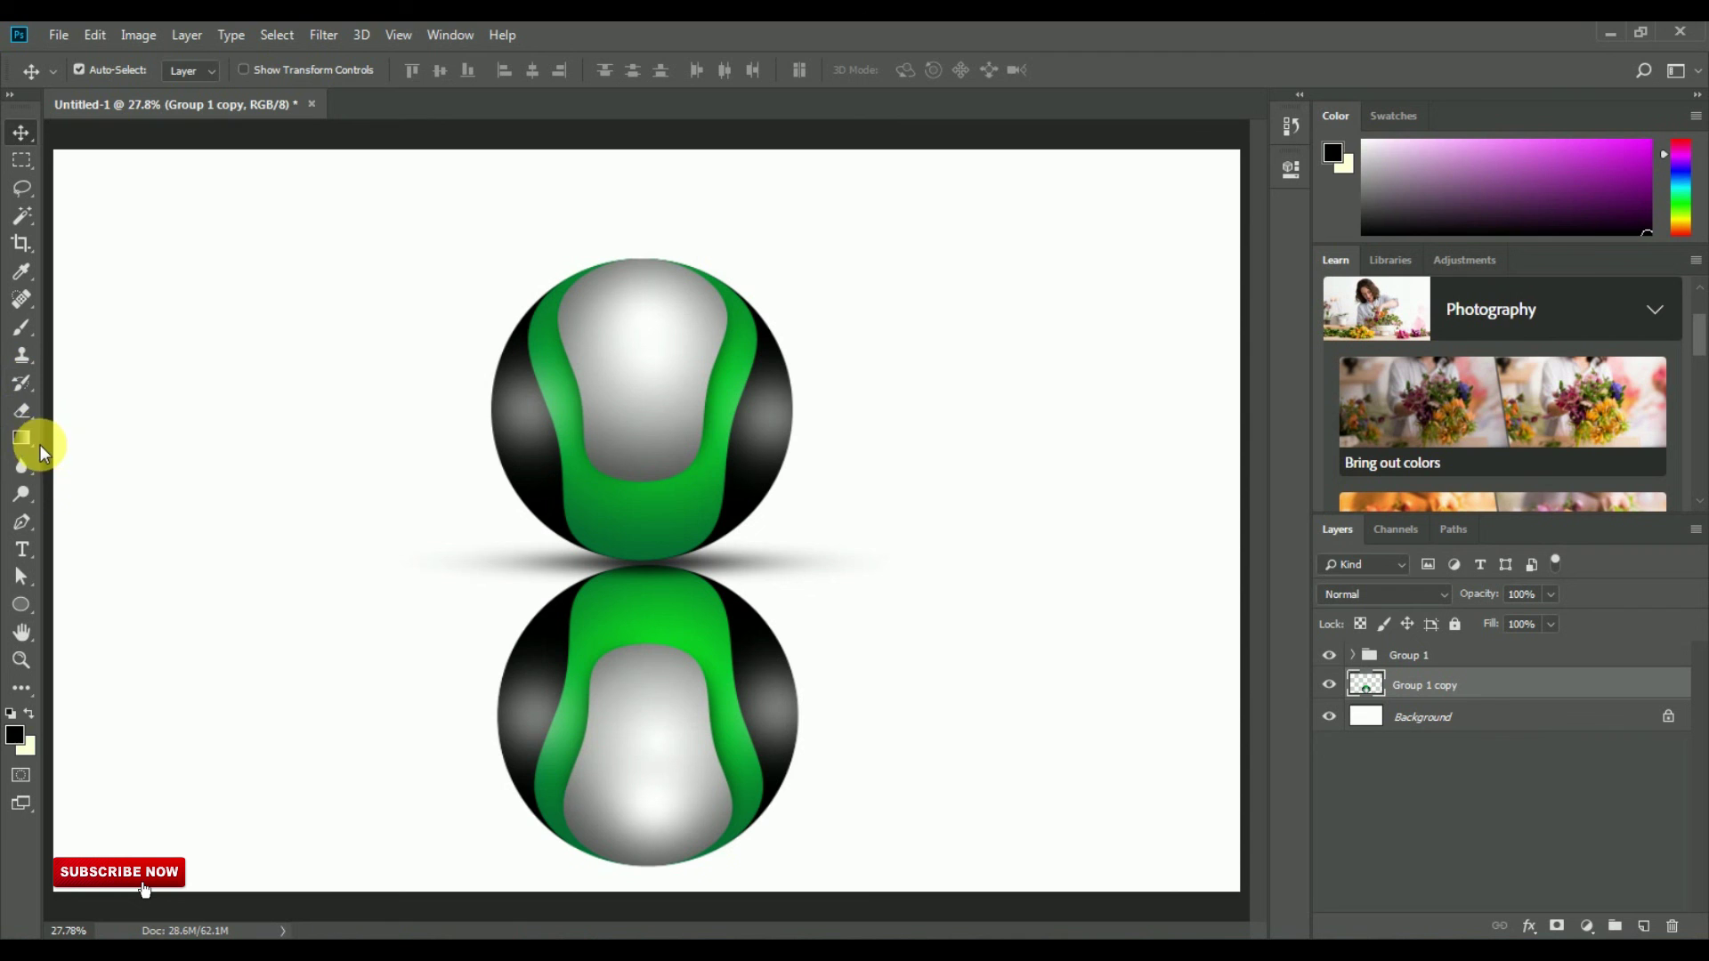
- Erase the reflection's lower right with a 464 px eraser
click(21, 409)
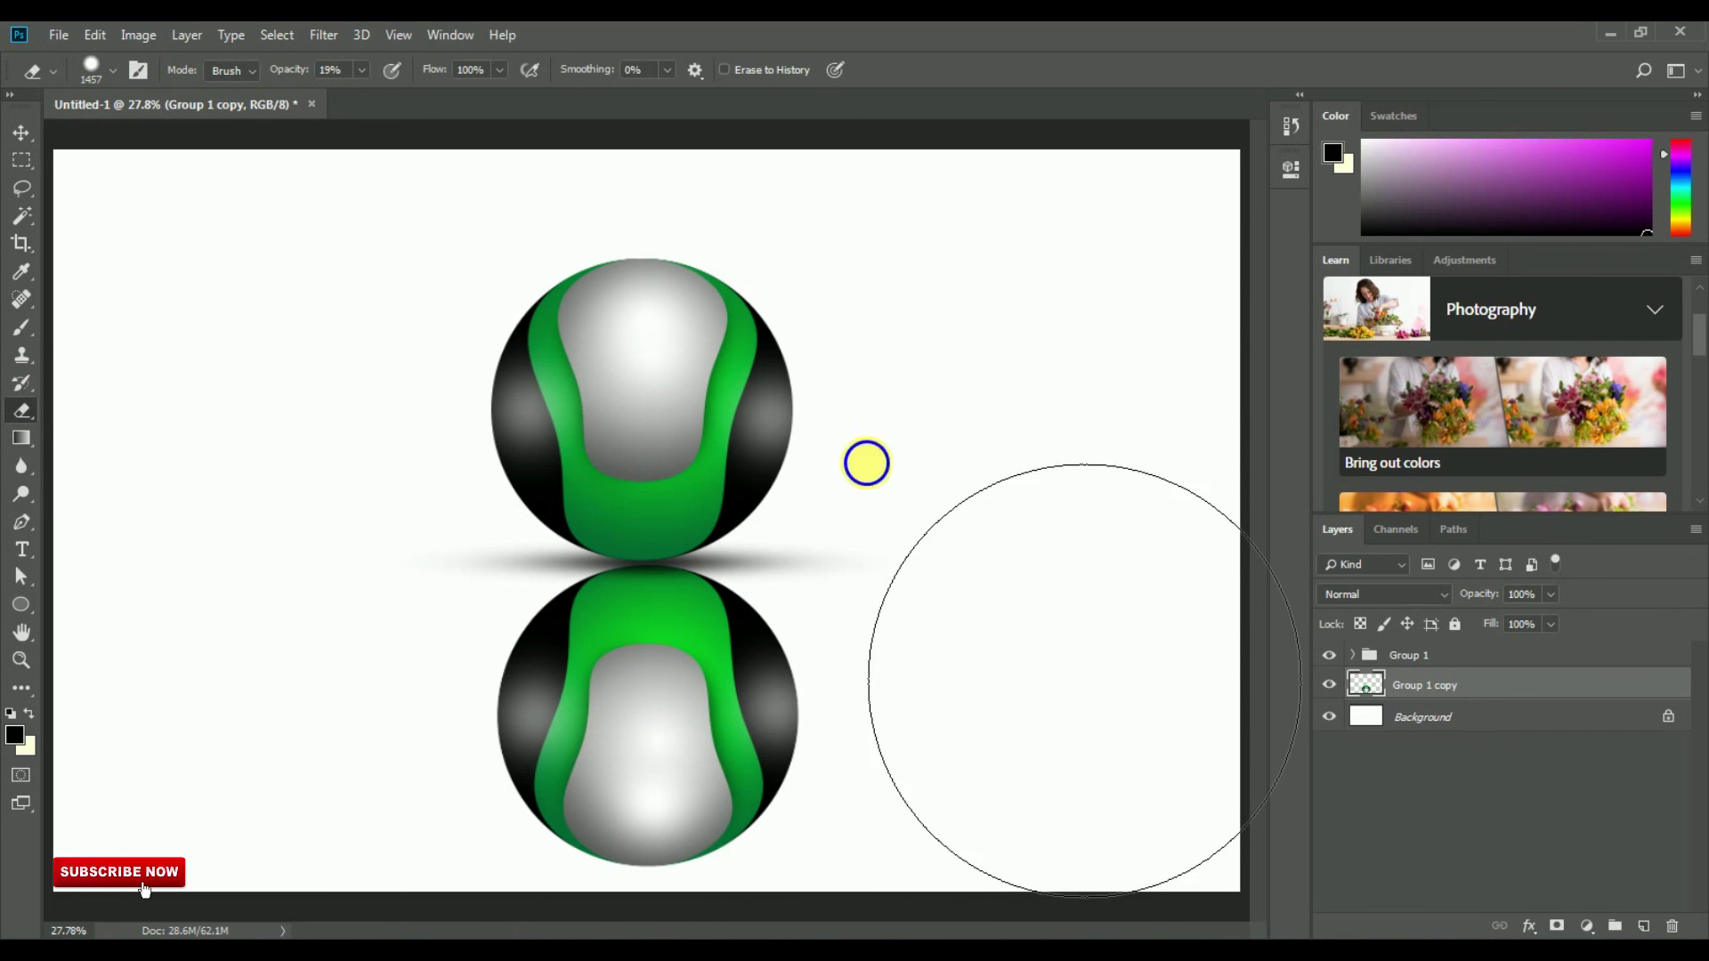
right_click(868, 463)
drag(1104, 516, 1093, 513)
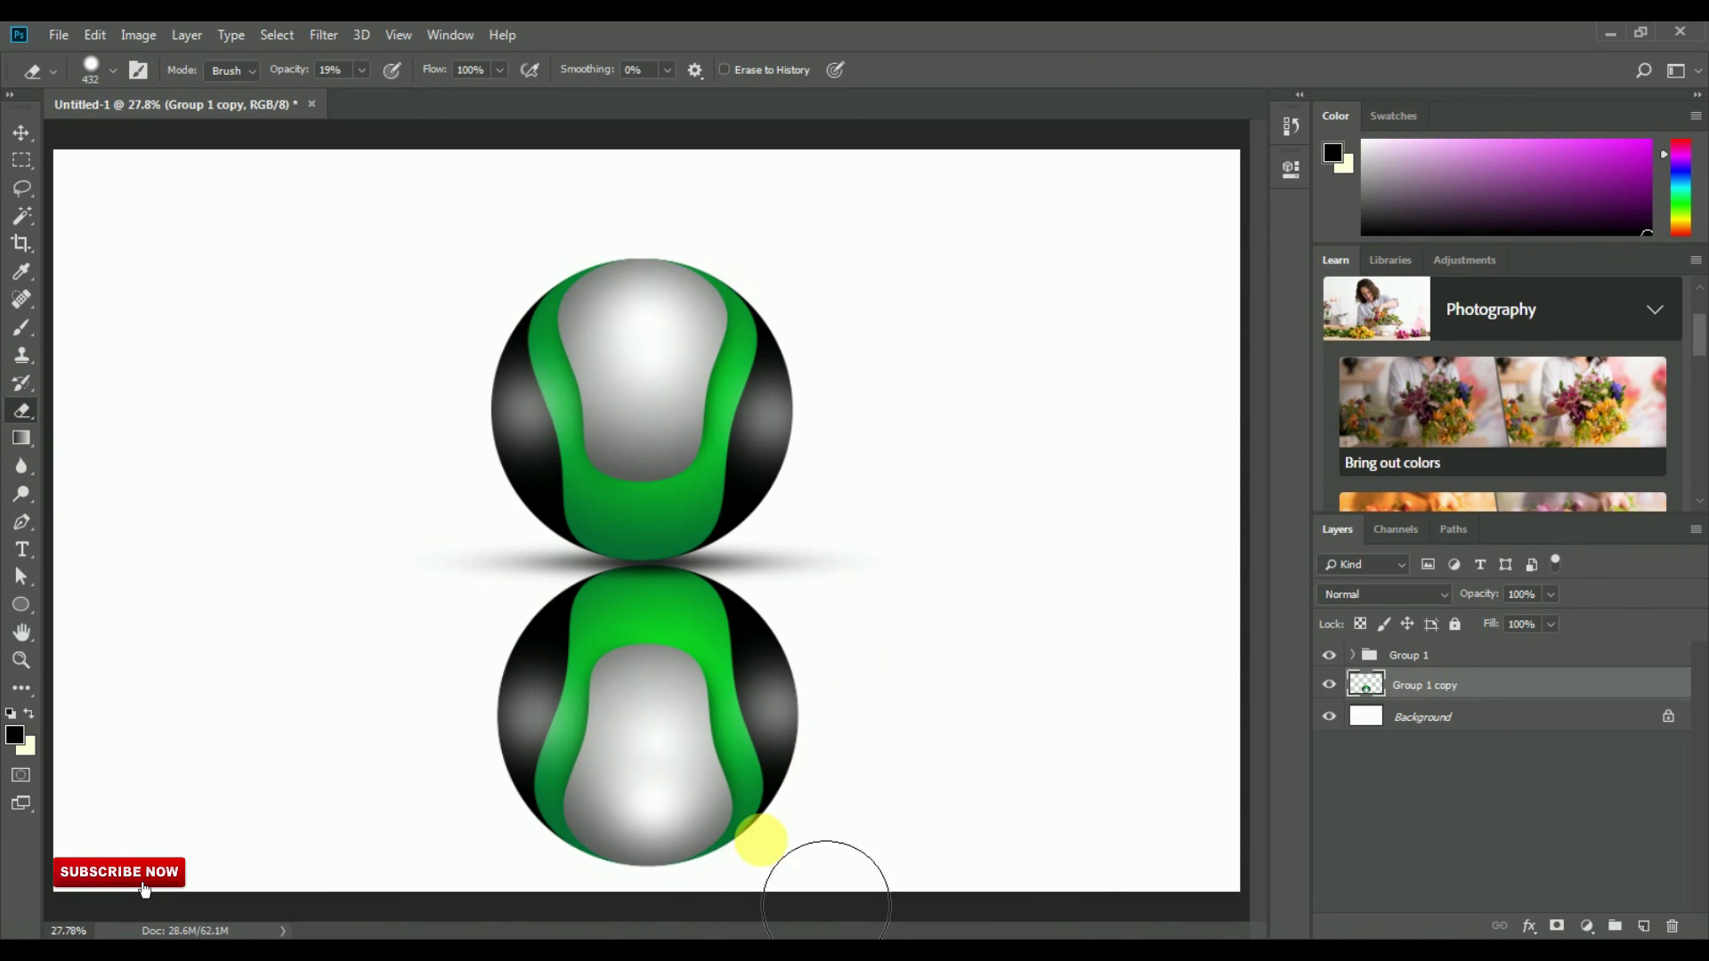
right_click(734, 877)
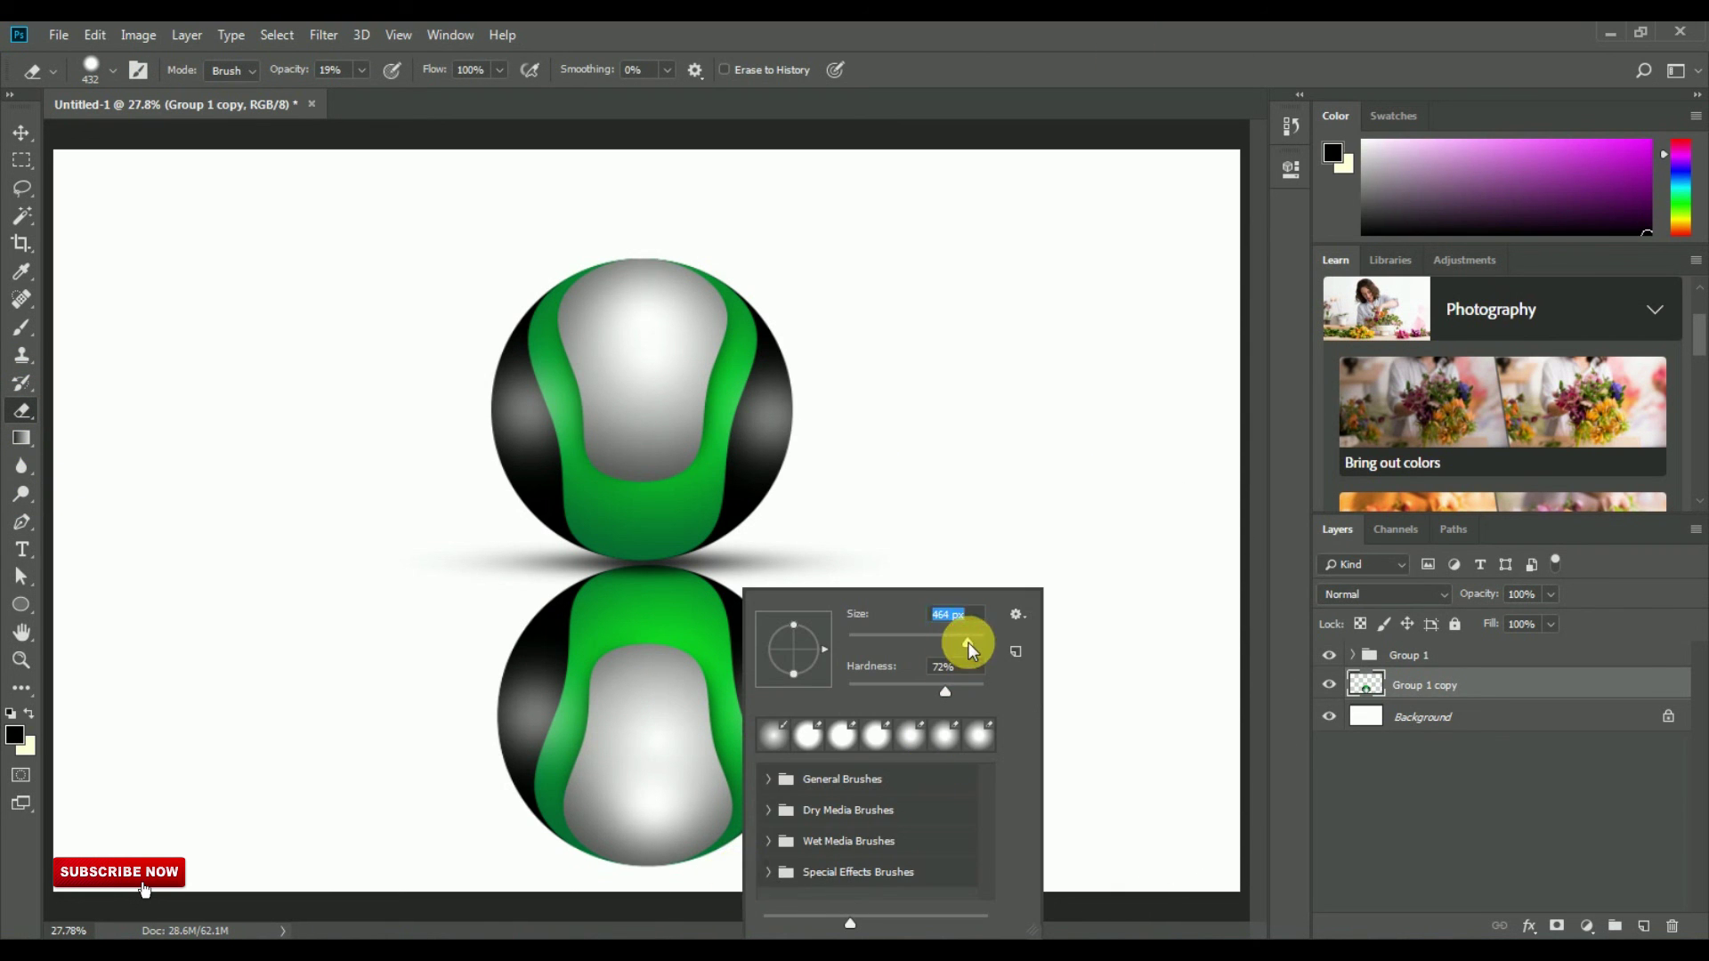
drag(968, 645, 968, 645)
mouse_move(857, 904)
mouse_down()
mouse_move(618, 888)
mouse_move(852, 790)
mouse_move(496, 762)
mouse_move(656, 724)
mouse_move(1033, 736)
mouse_move(631, 700)
mouse_move(762, 847)
mouse_move(970, 870)
mouse_move(477, 869)
mouse_move(639, 830)
mouse_move(954, 793)
mouse_move(469, 763)
mouse_move(893, 718)
mouse_move(960, 844)
mouse_move(552, 877)
mouse_move(839, 819)
mouse_move(572, 744)
mouse_move(780, 682)
mouse_up()
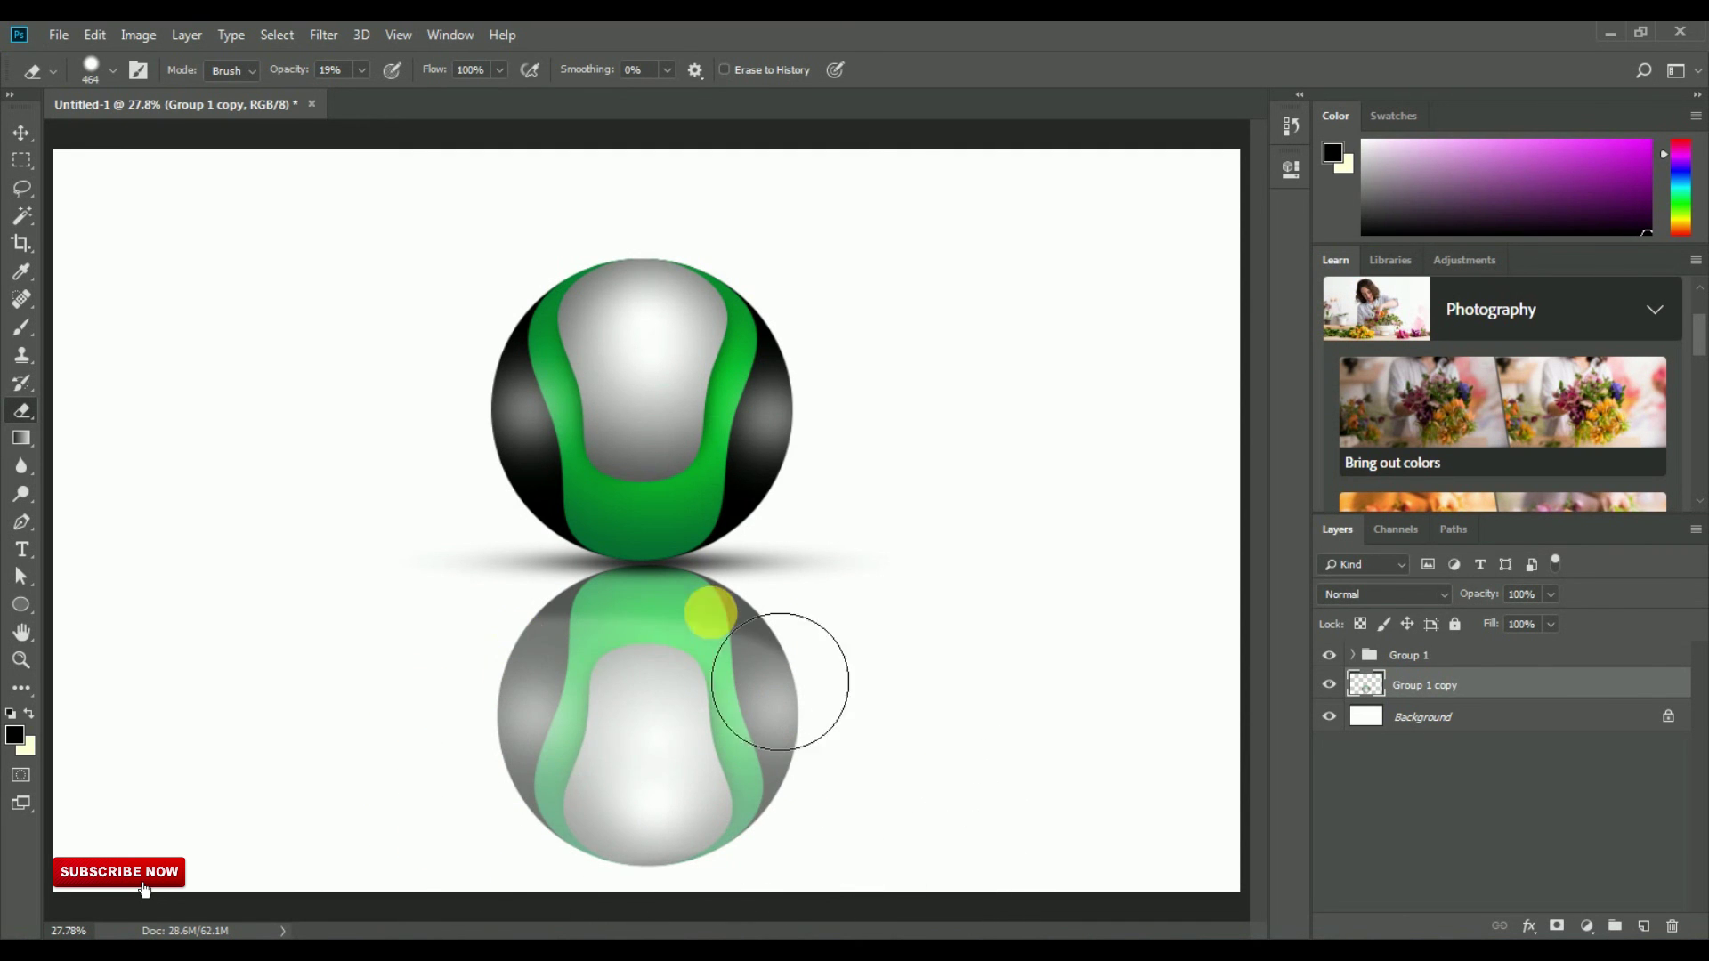
- Soften the eraser's hardness and fade more of the reflected sphere
right_click(925, 704)
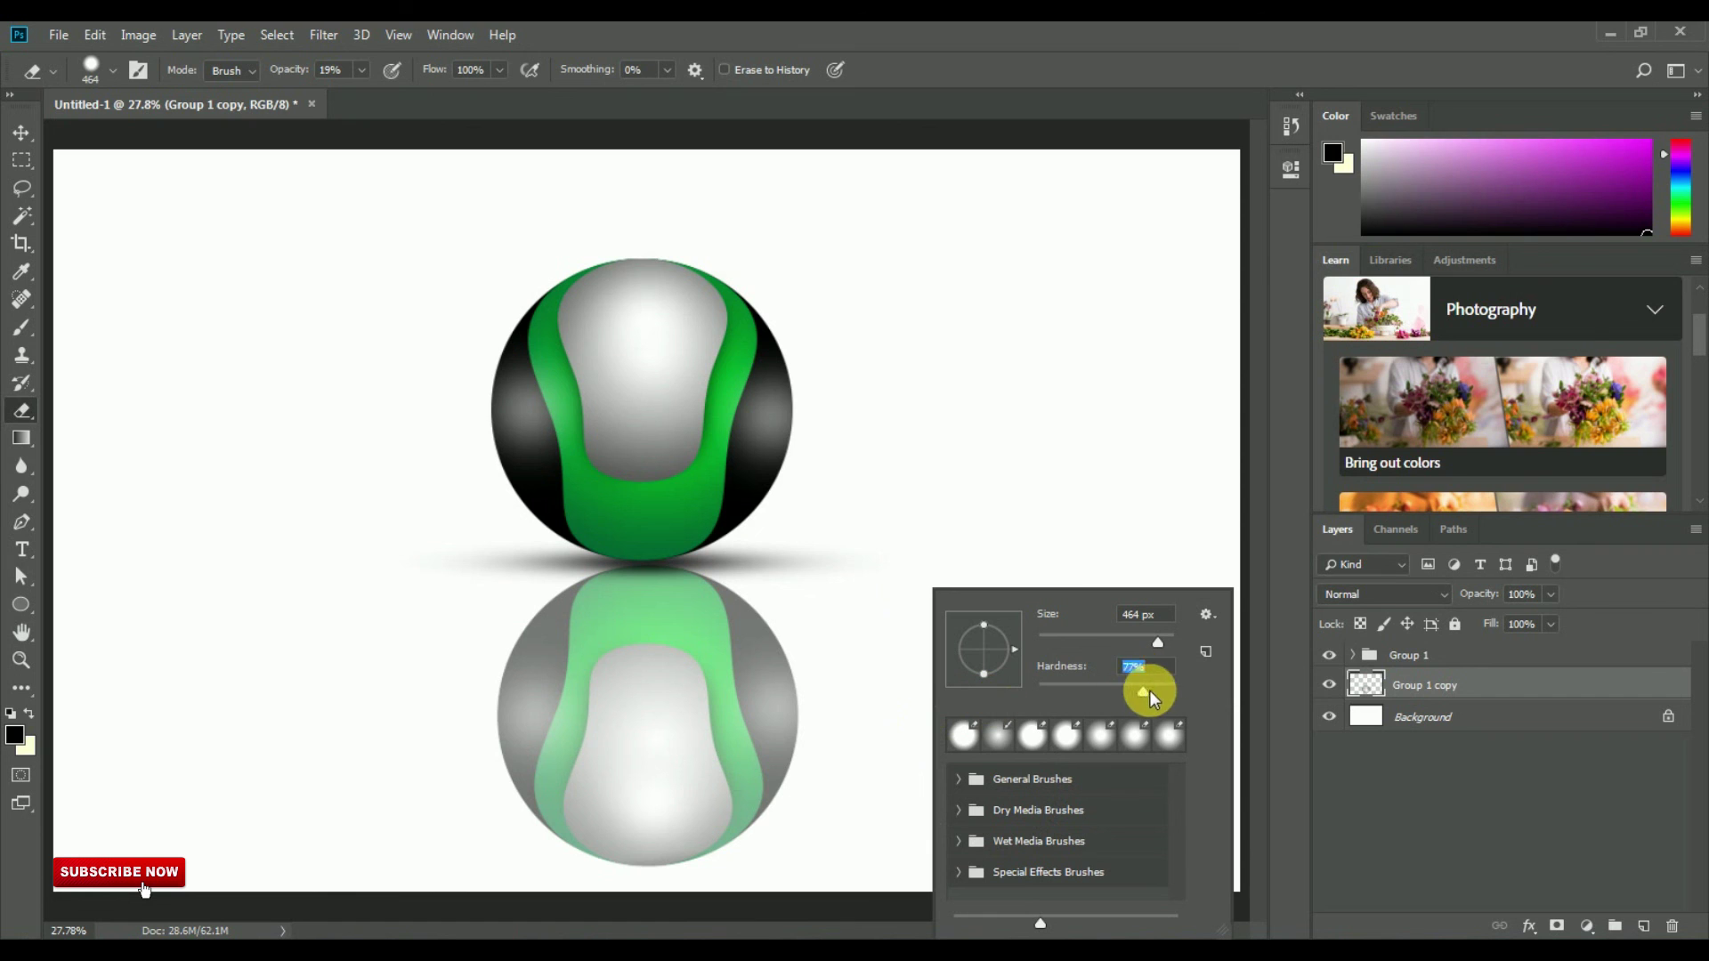
key(Return)
mouse_move(932, 813)
mouse_down()
mouse_move(515, 917)
mouse_move(661, 848)
mouse_move(951, 906)
mouse_move(495, 820)
mouse_move(580, 782)
mouse_move(969, 771)
mouse_move(613, 717)
mouse_move(744, 878)
mouse_move(828, 842)
mouse_up()
right_click(712, 775)
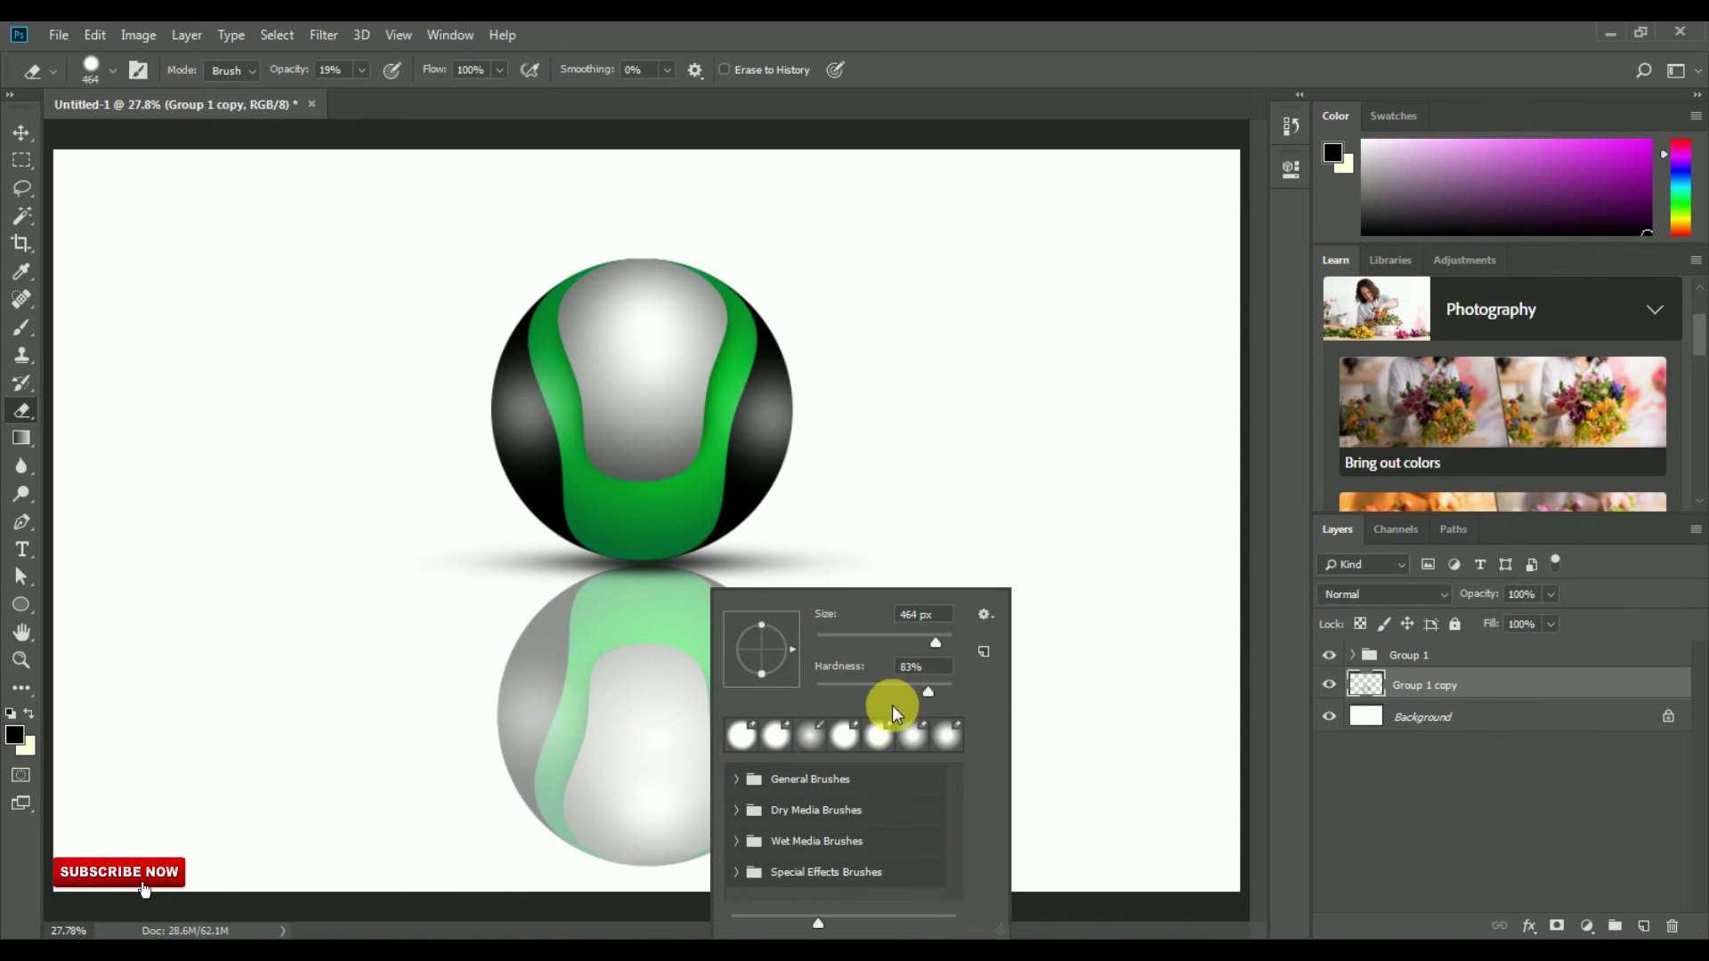
click(945, 32)
mouse_move(938, 893)
mouse_down()
mouse_move(991, 792)
mouse_move(864, 901)
mouse_up()
- Erase the reflection's bottom to white with a softer tip, lightening its green and grey
right_click(780, 826)
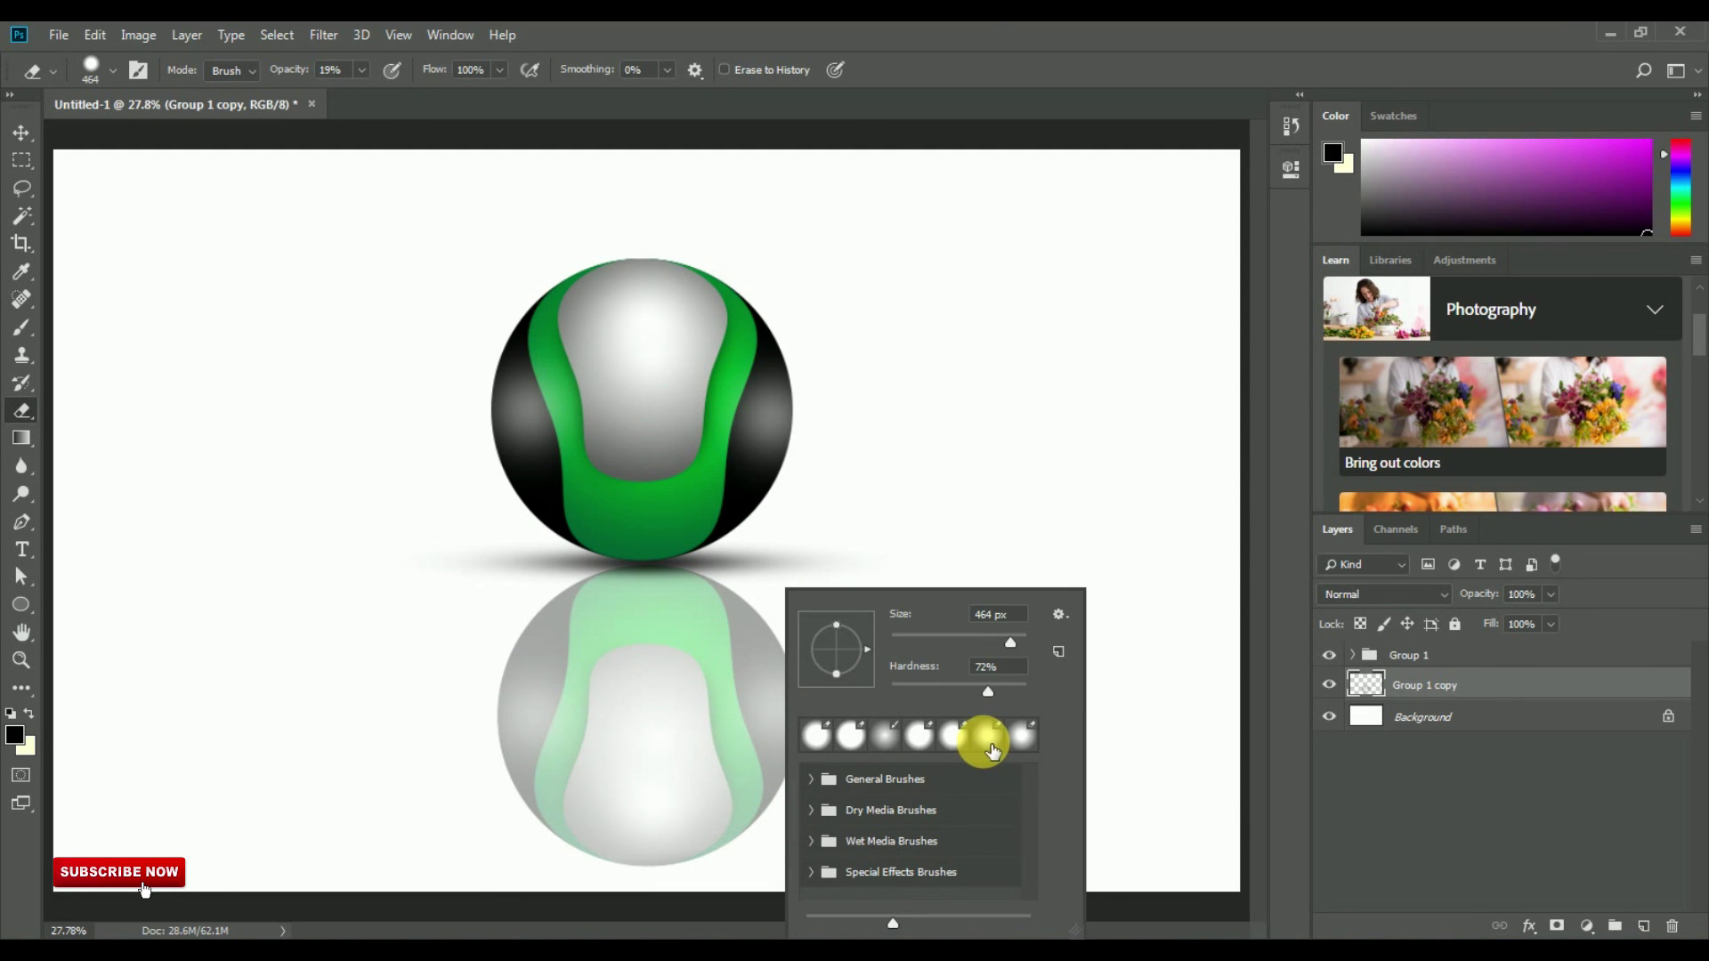
double_click(991, 750)
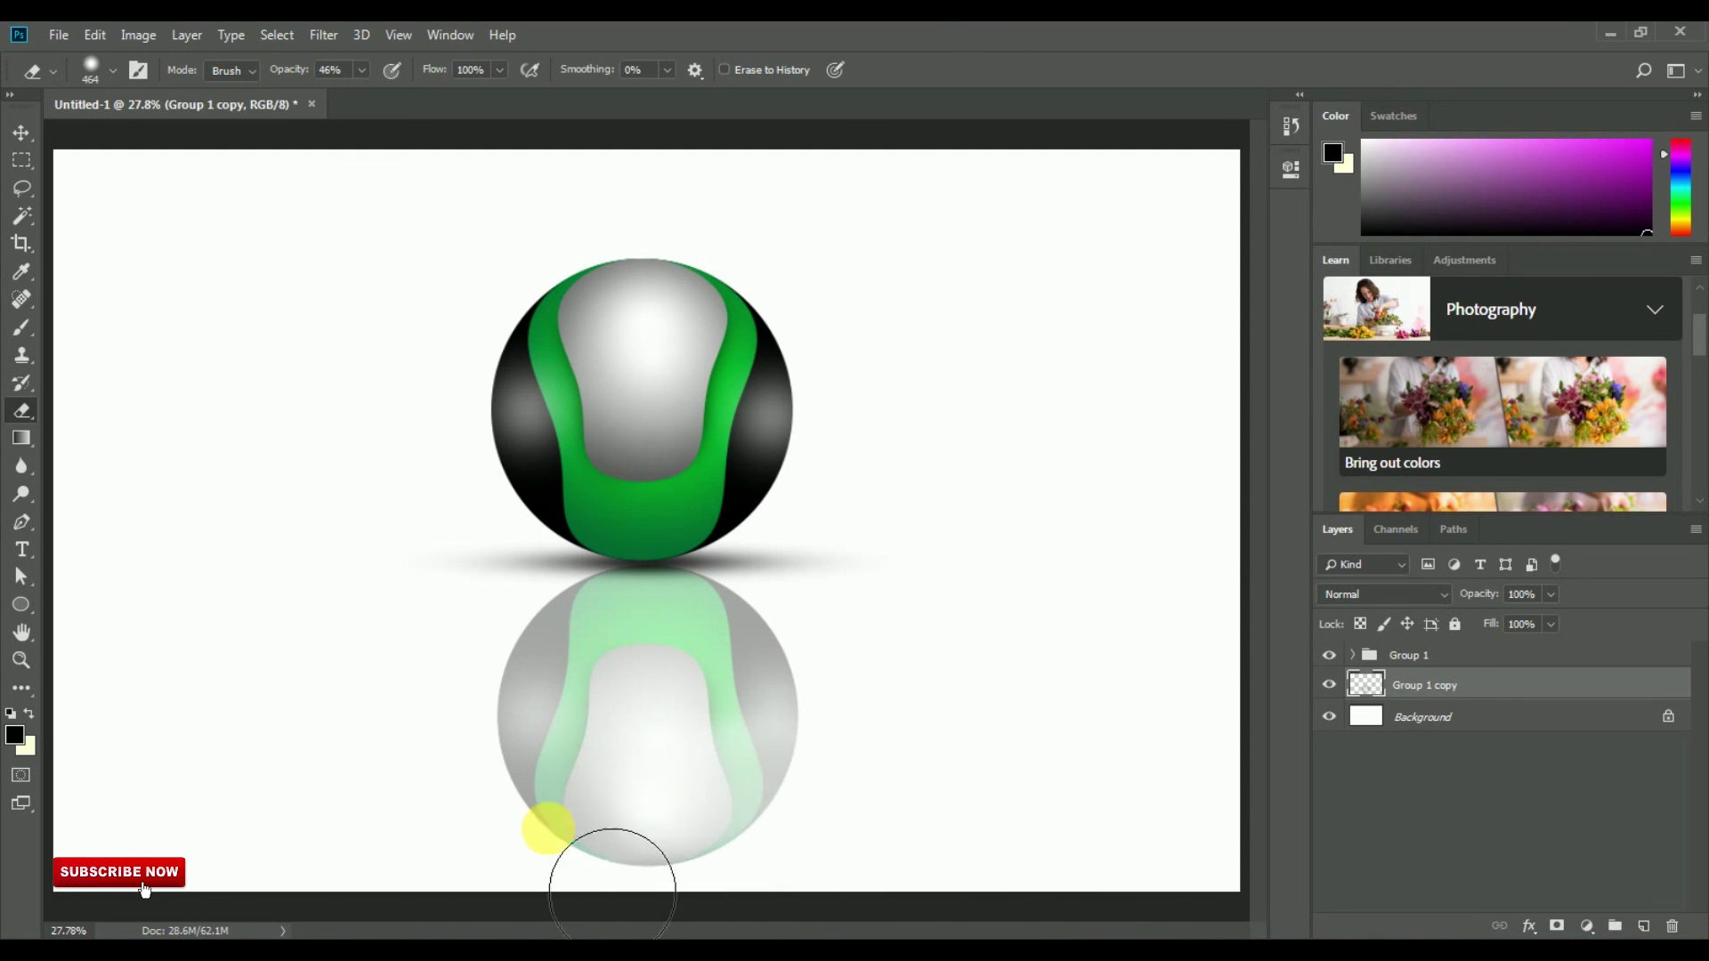
mouse_move(668, 847)
mouse_down()
mouse_move(824, 875)
mouse_move(656, 877)
mouse_up()
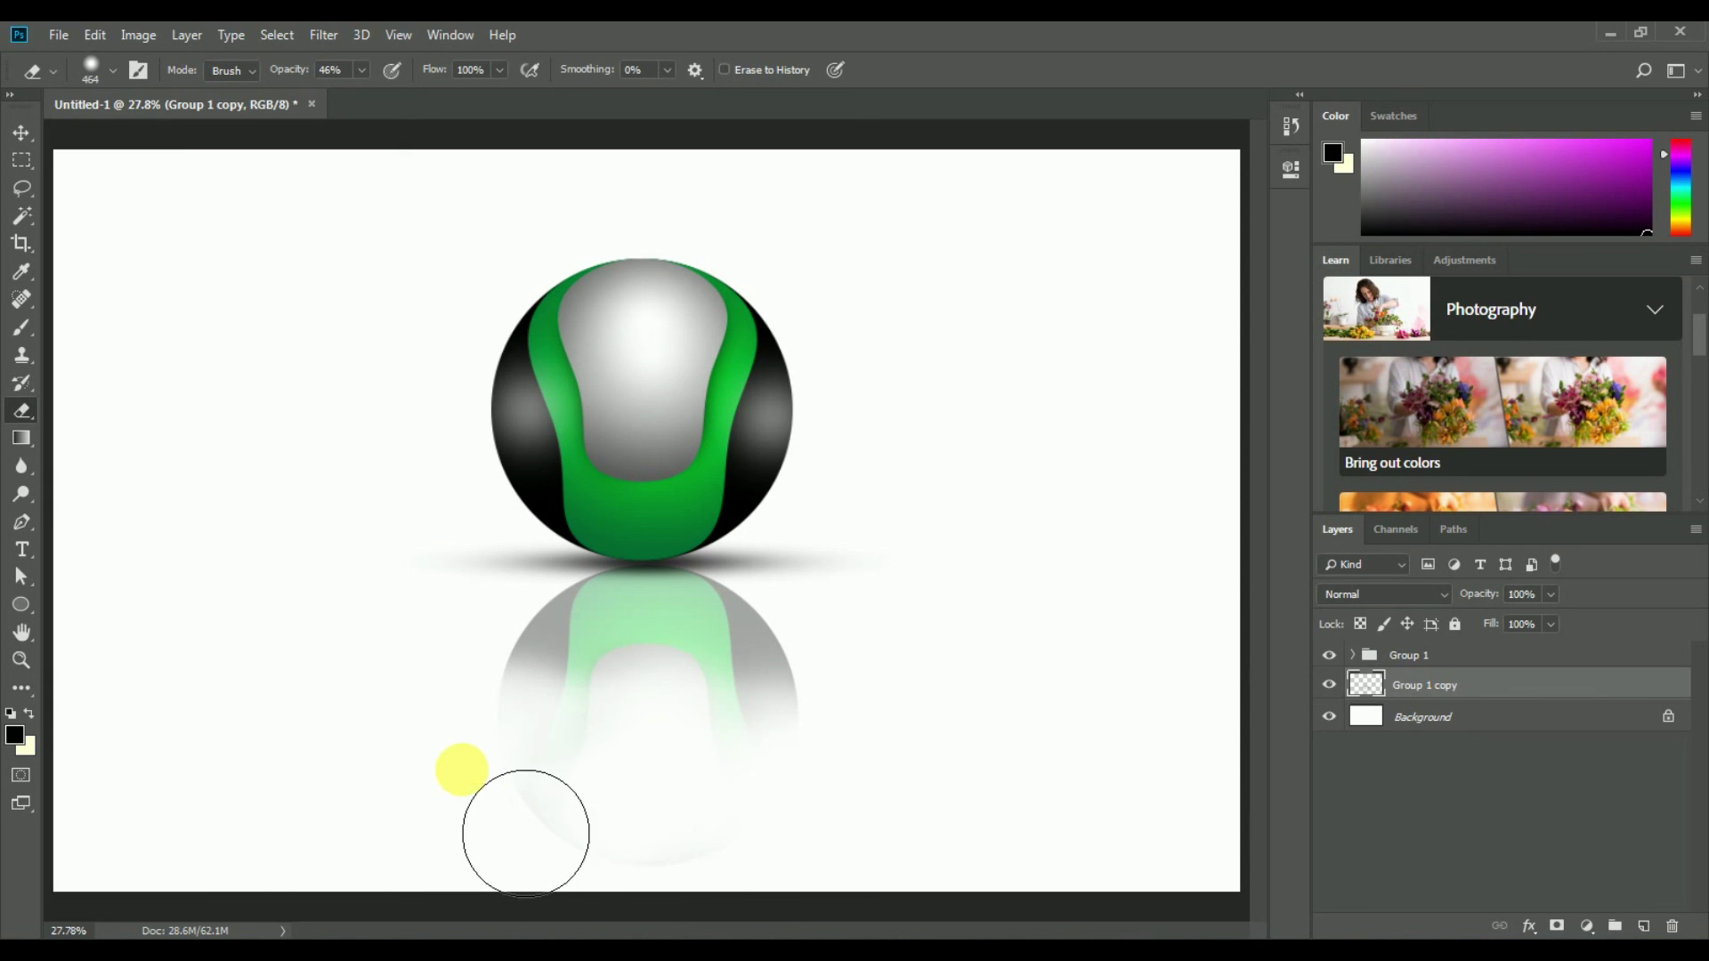
drag(638, 710, 801, 726)
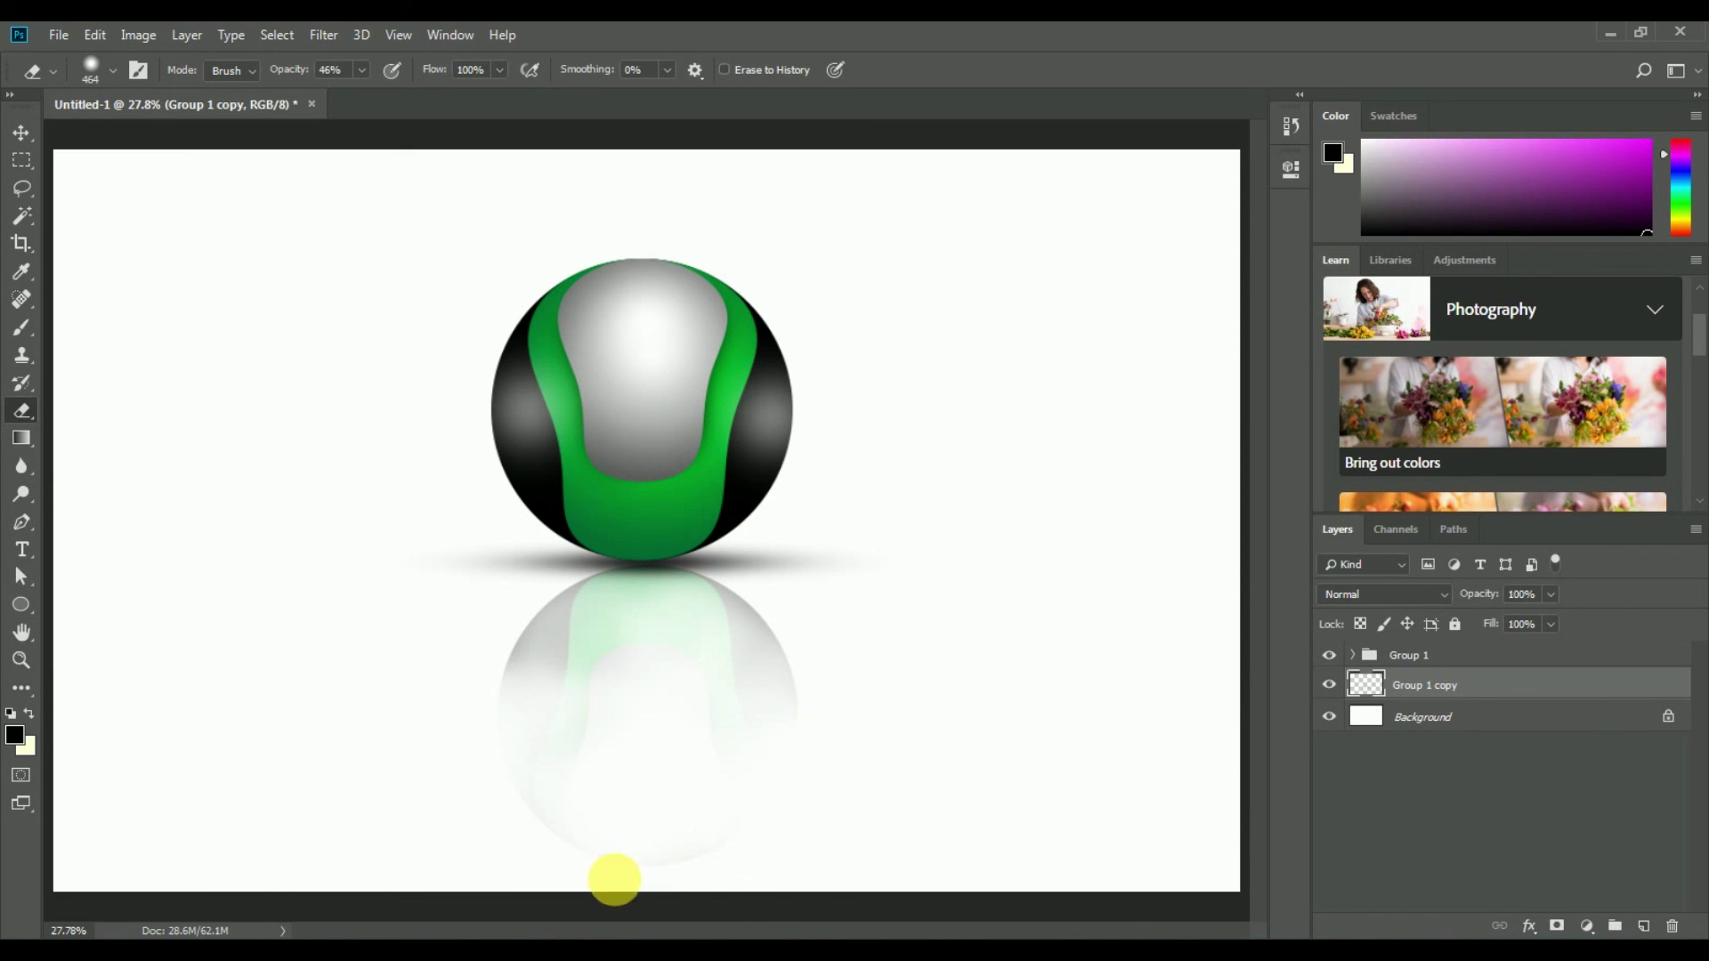
click(21, 131)
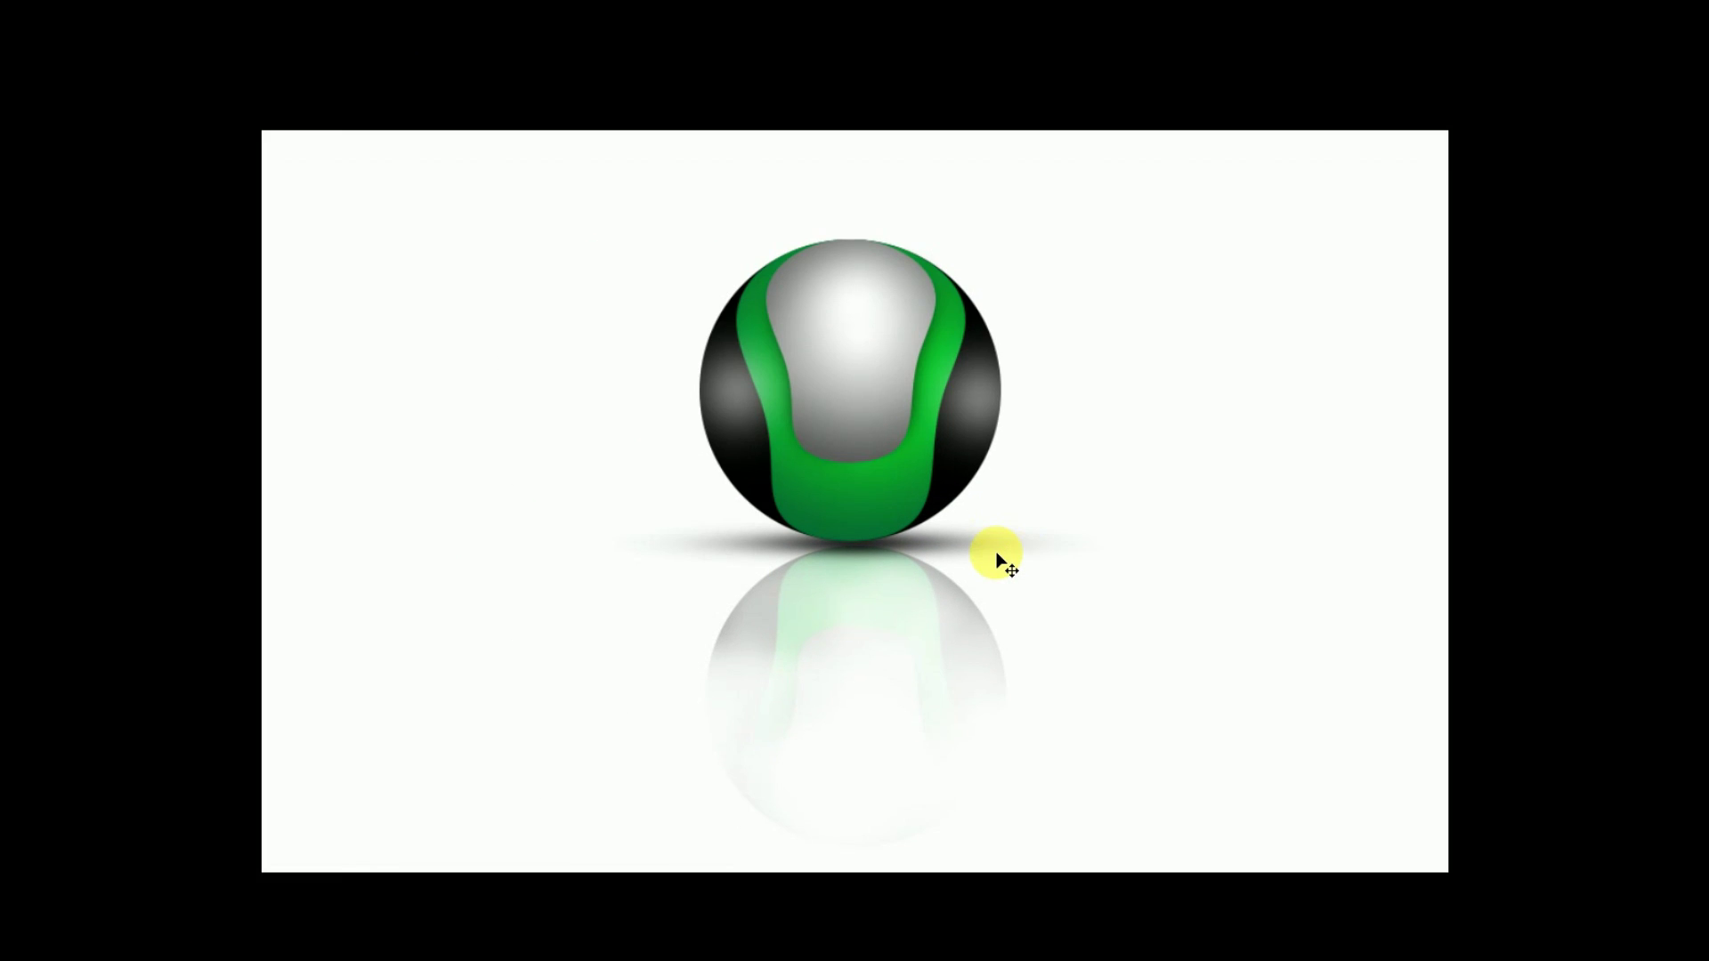
key(f)
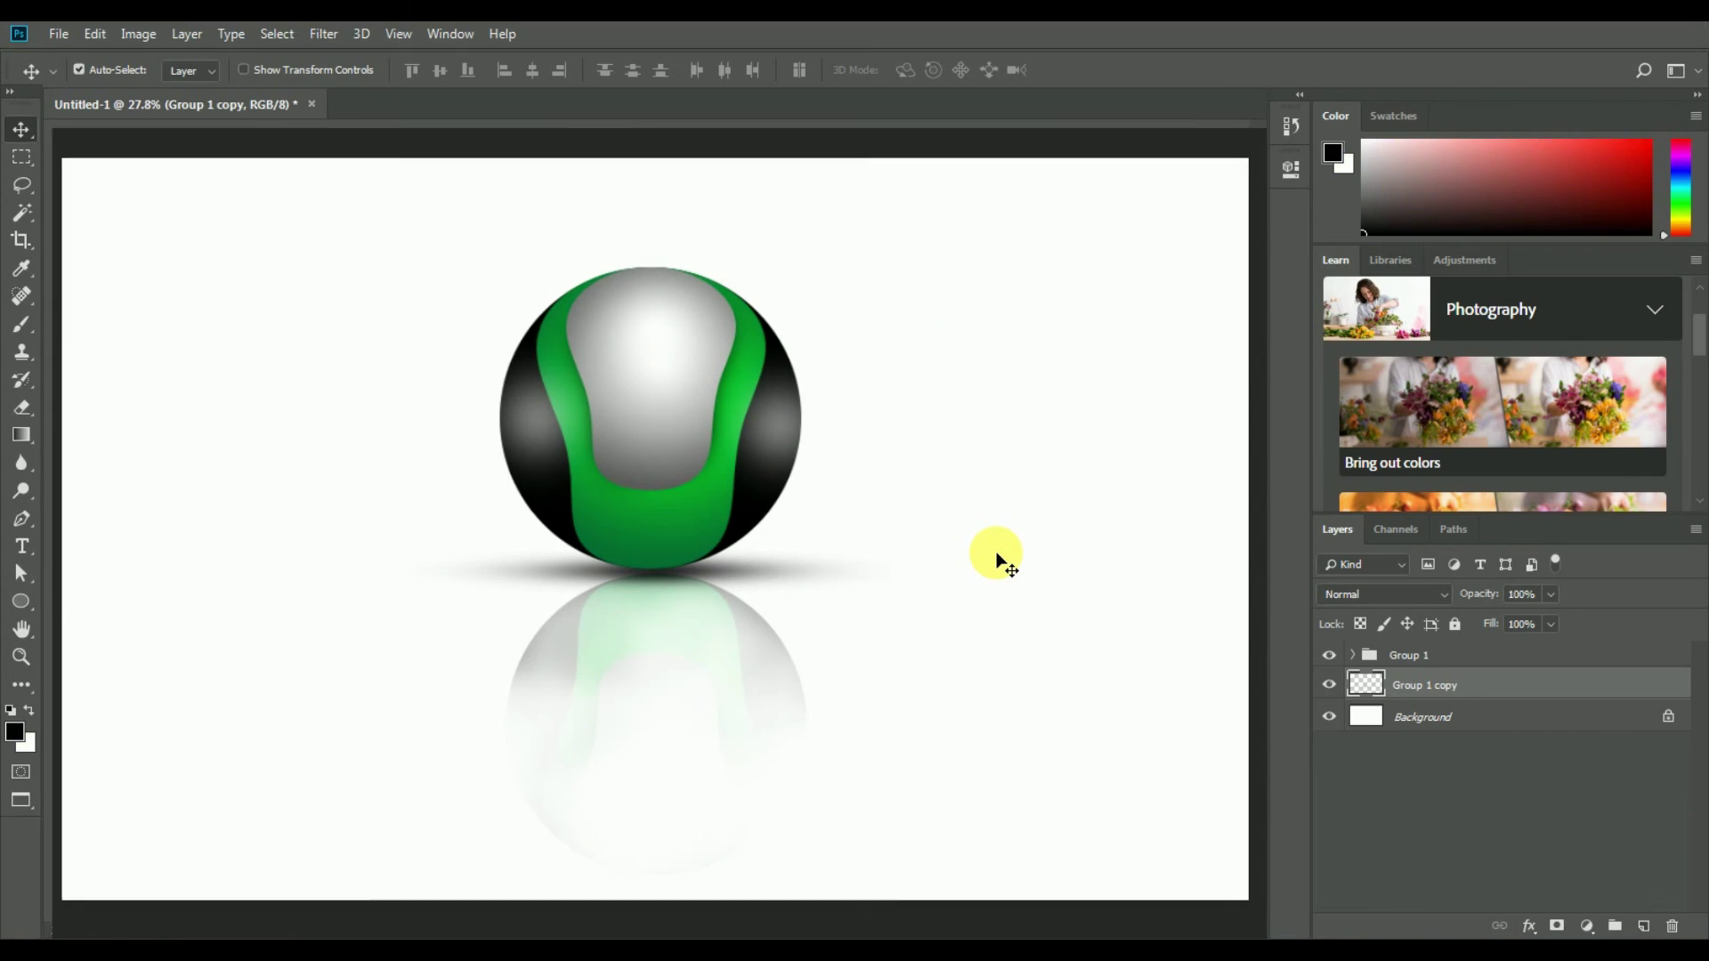
key(f)
key(f)
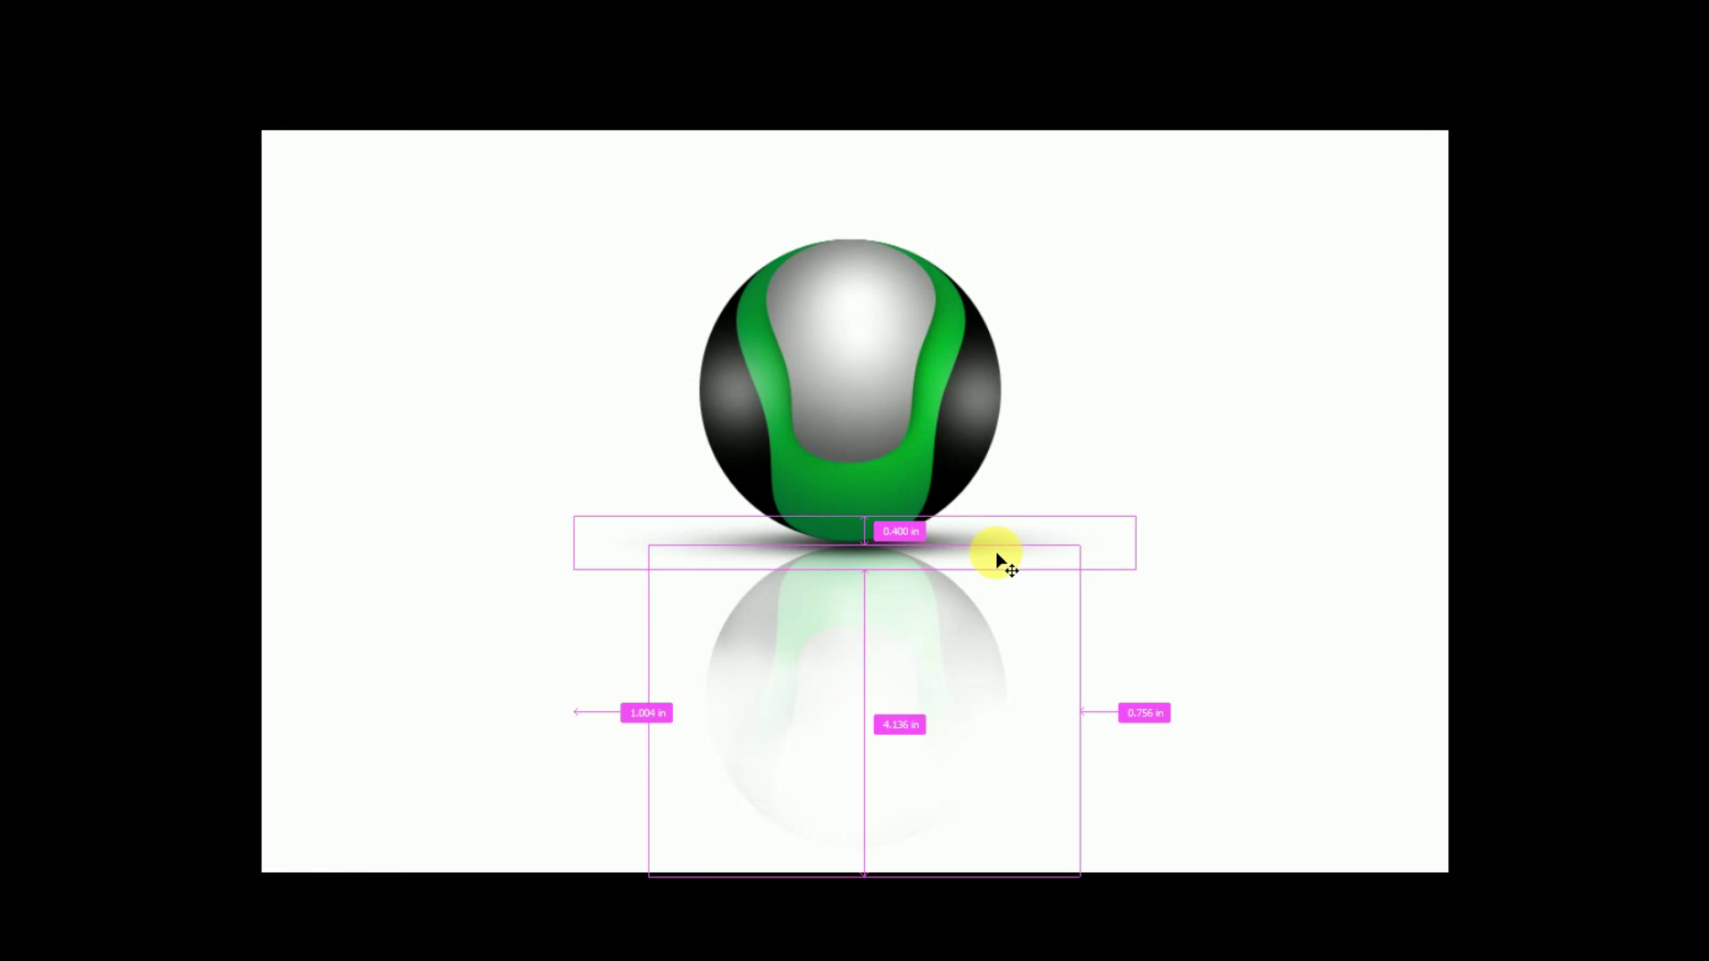